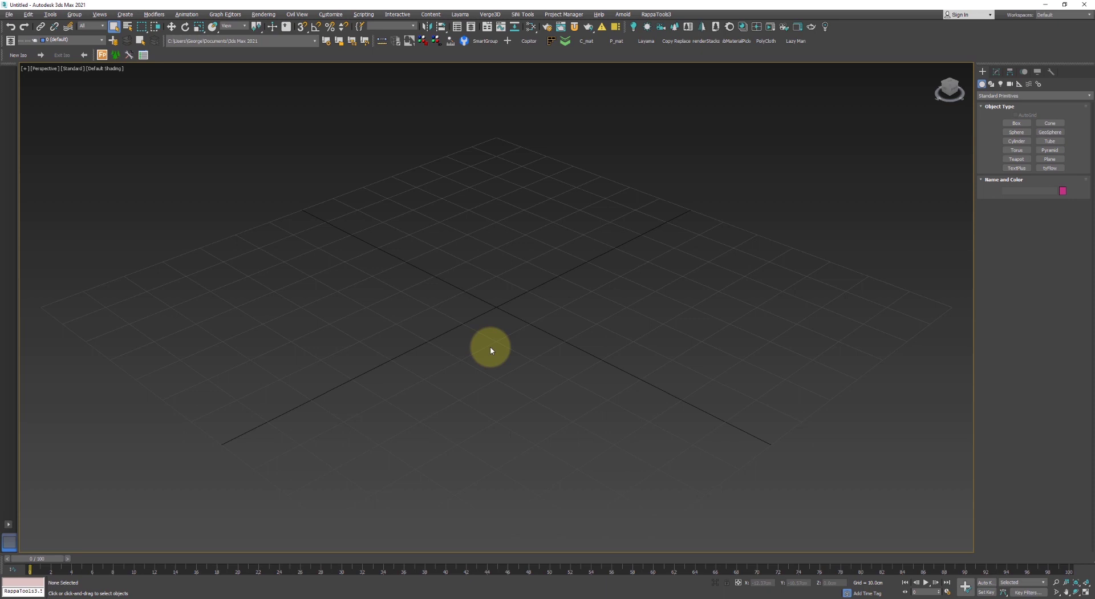
Load the photo IMG_1423.JPG from the photo folder as the viewport background using the Use Files option
key(alt+b)
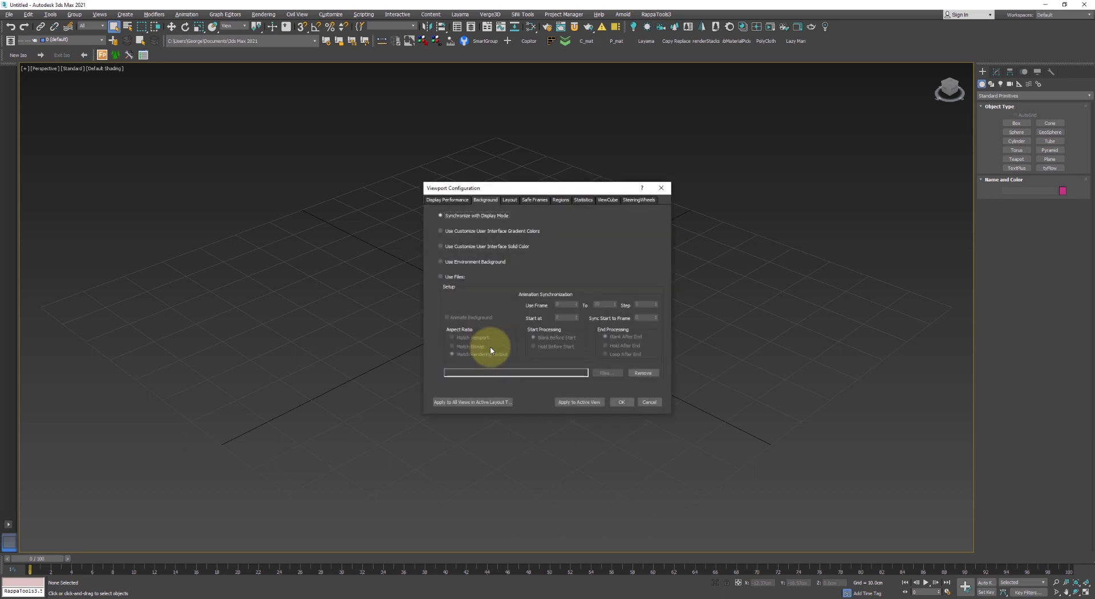
click(454, 278)
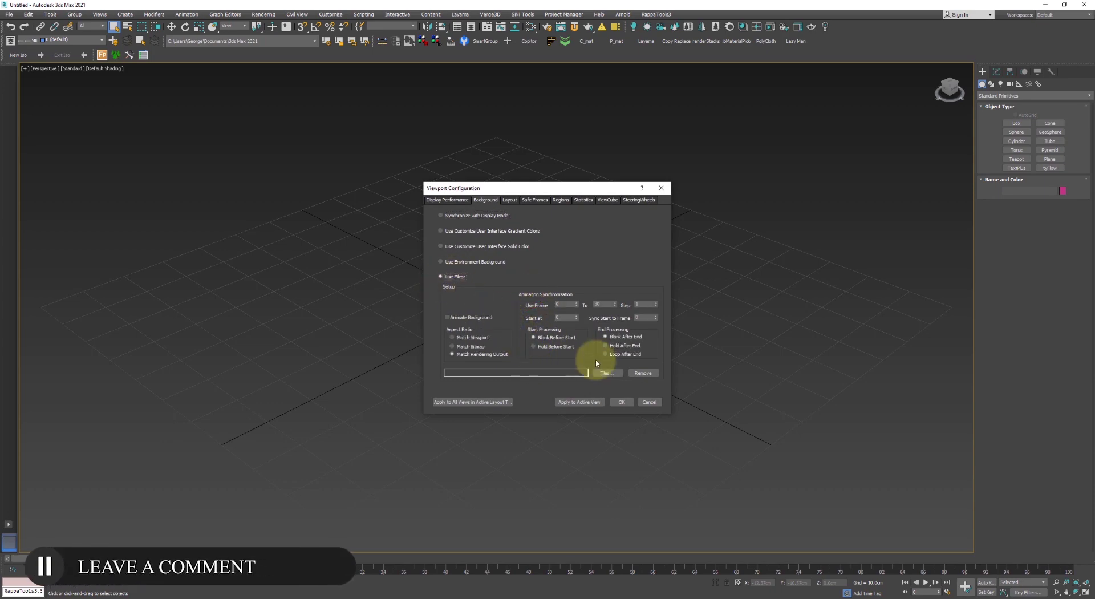
click(604, 373)
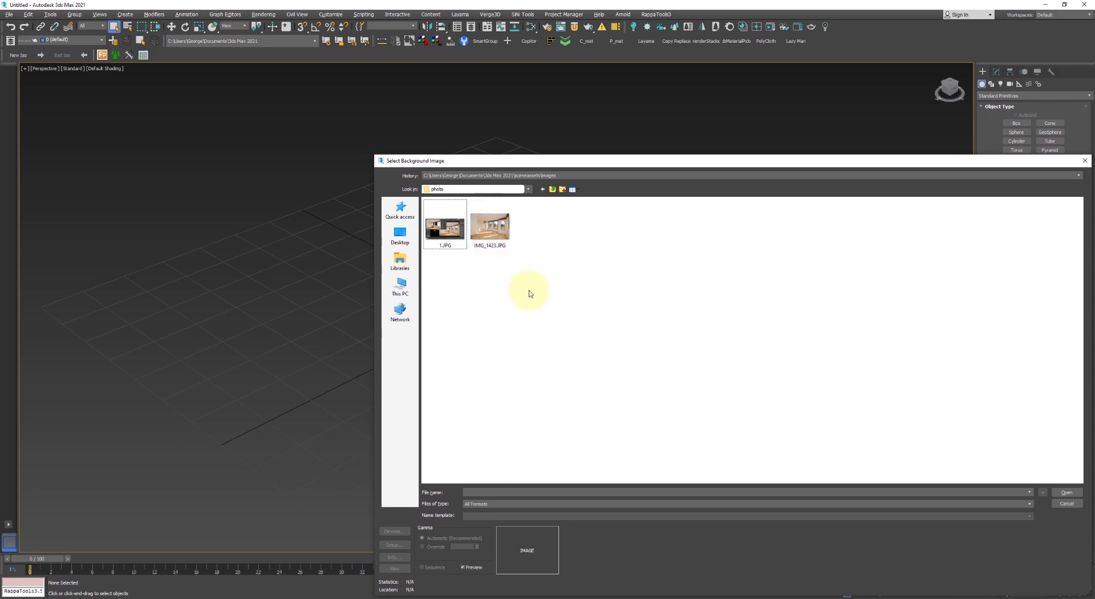
click(488, 227)
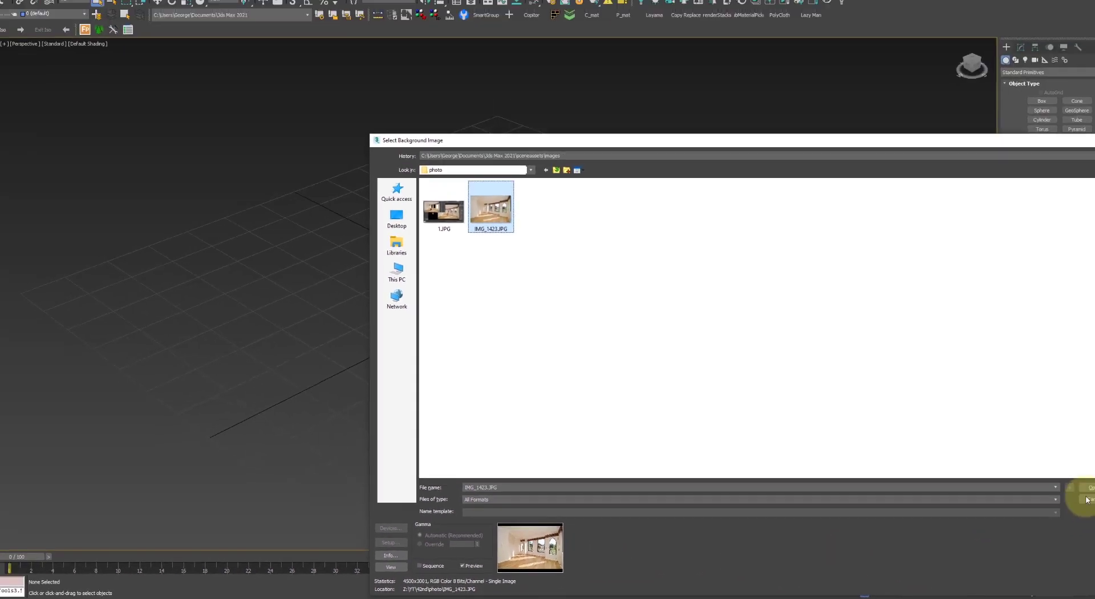
click(1084, 491)
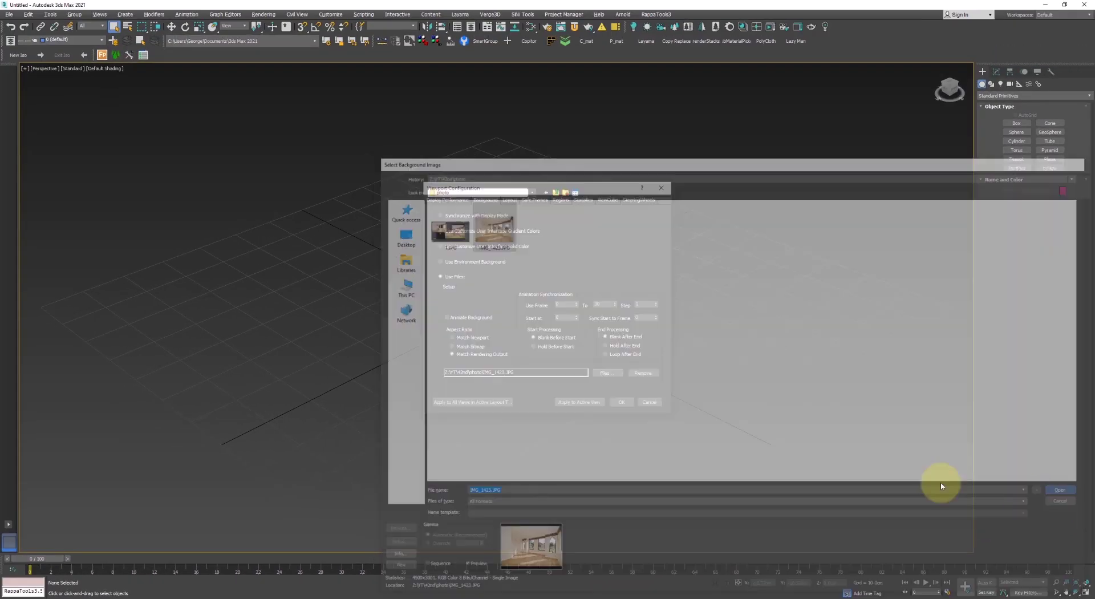
click(620, 401)
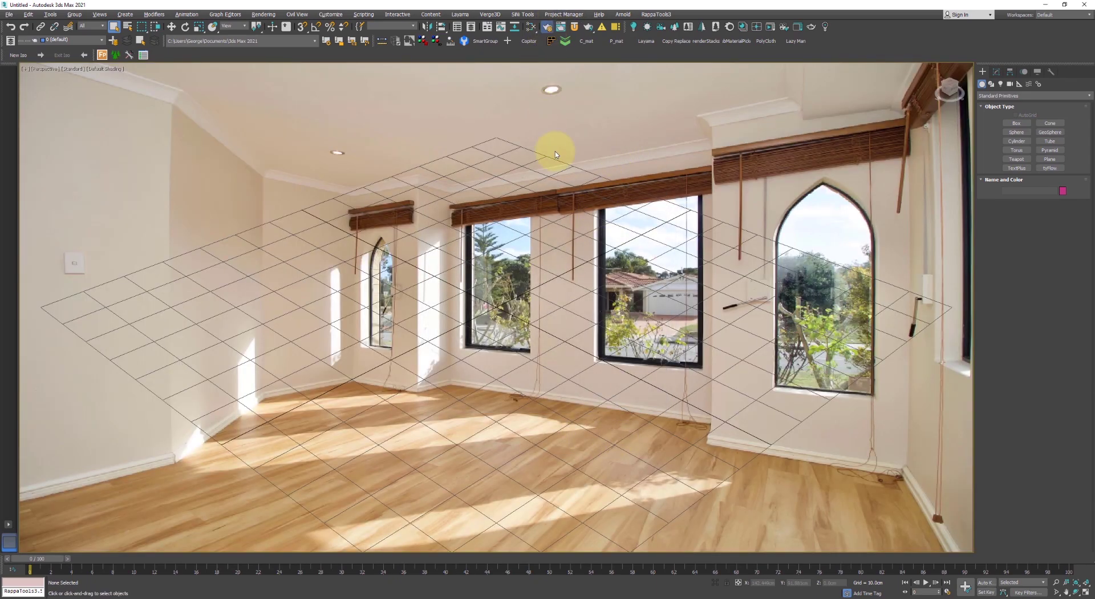
Switch the production renderer from Arnold to CoronaRenderer in the render setup
key(F10)
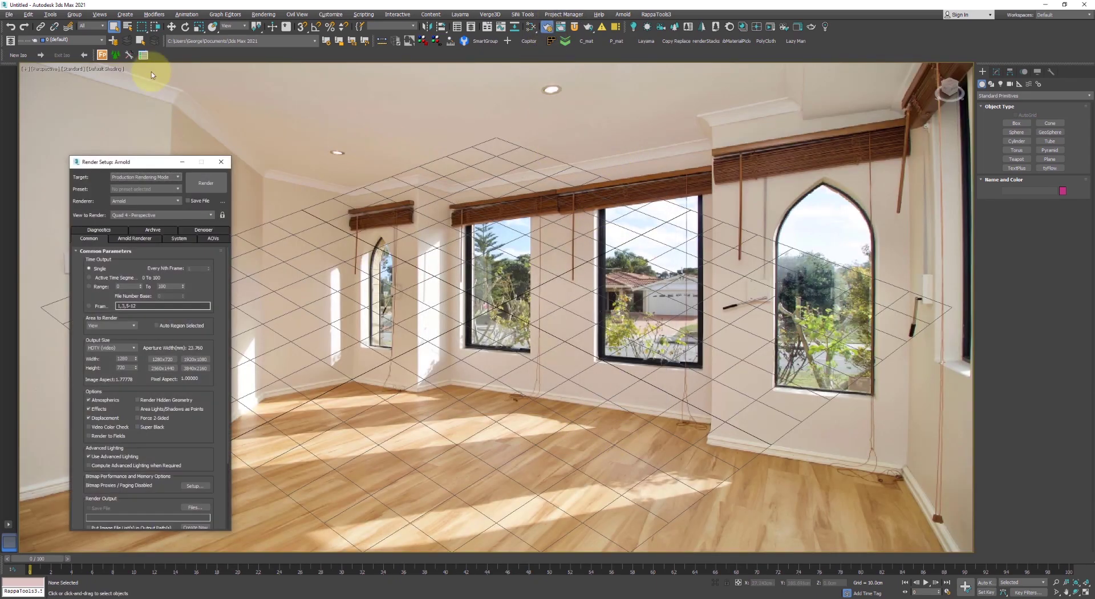
drag(115, 168, 652, 176)
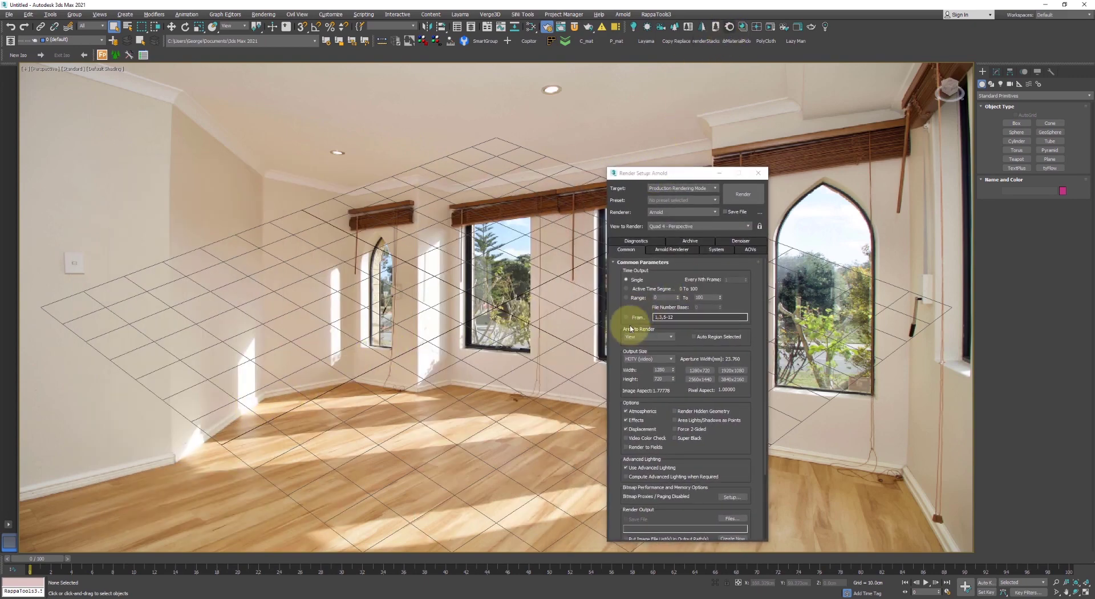
click(657, 355)
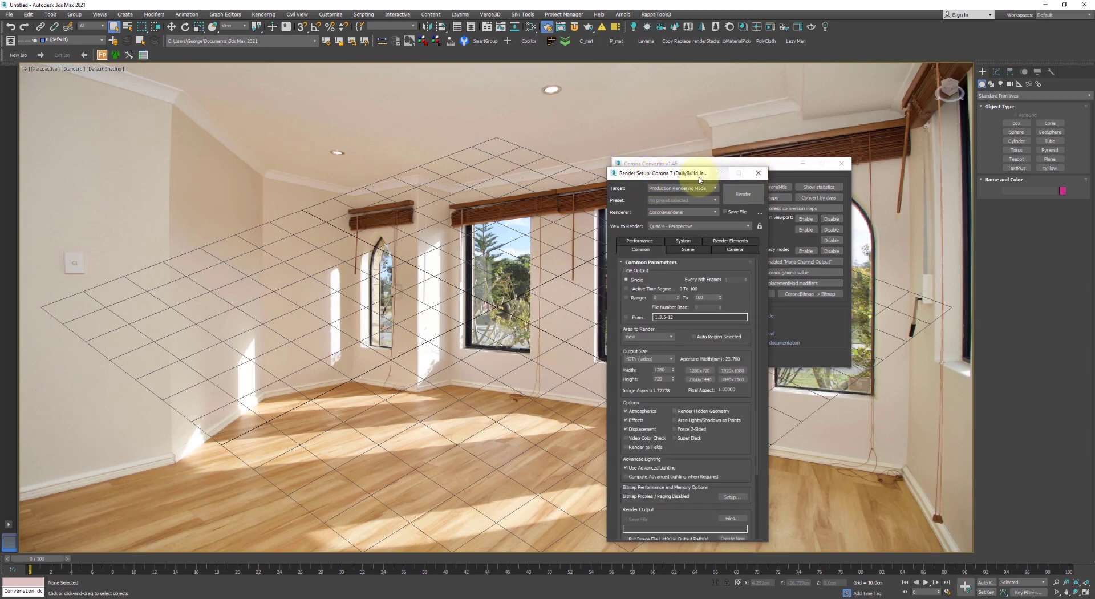
drag(525, 162, 702, 154)
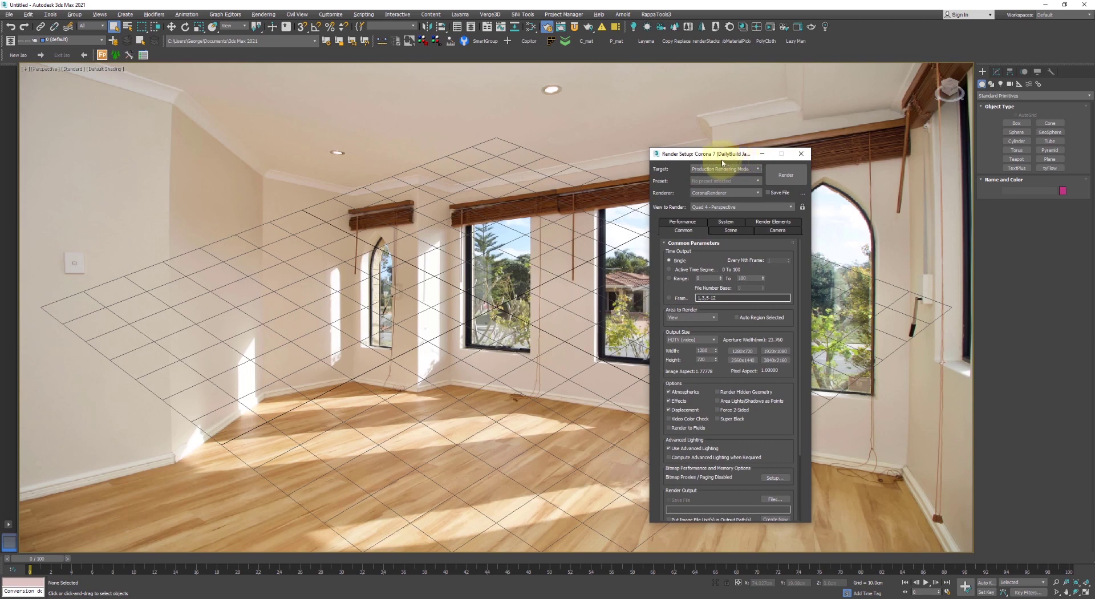
Set a custom render output size of 4500 by 3001 pixels and lock the image aspect
click(682, 339)
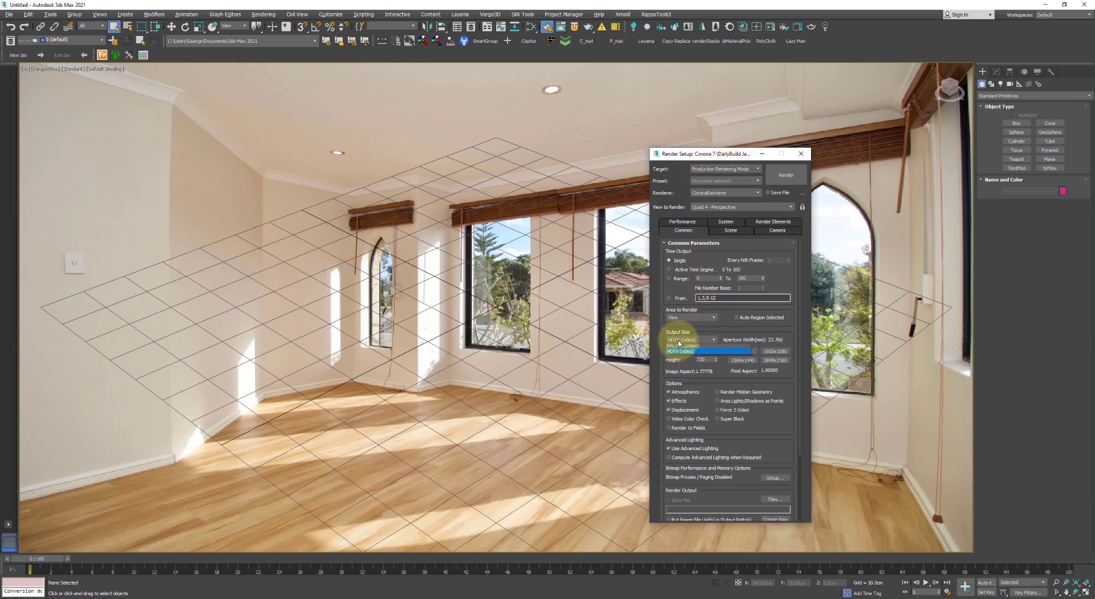
click(682, 348)
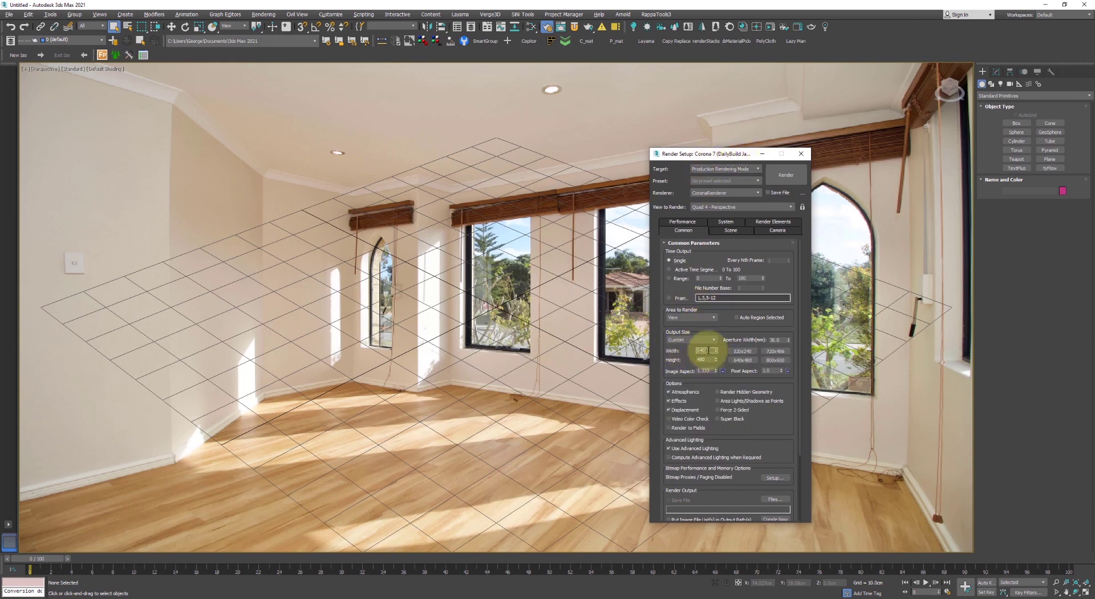
drag(709, 350, 677, 347)
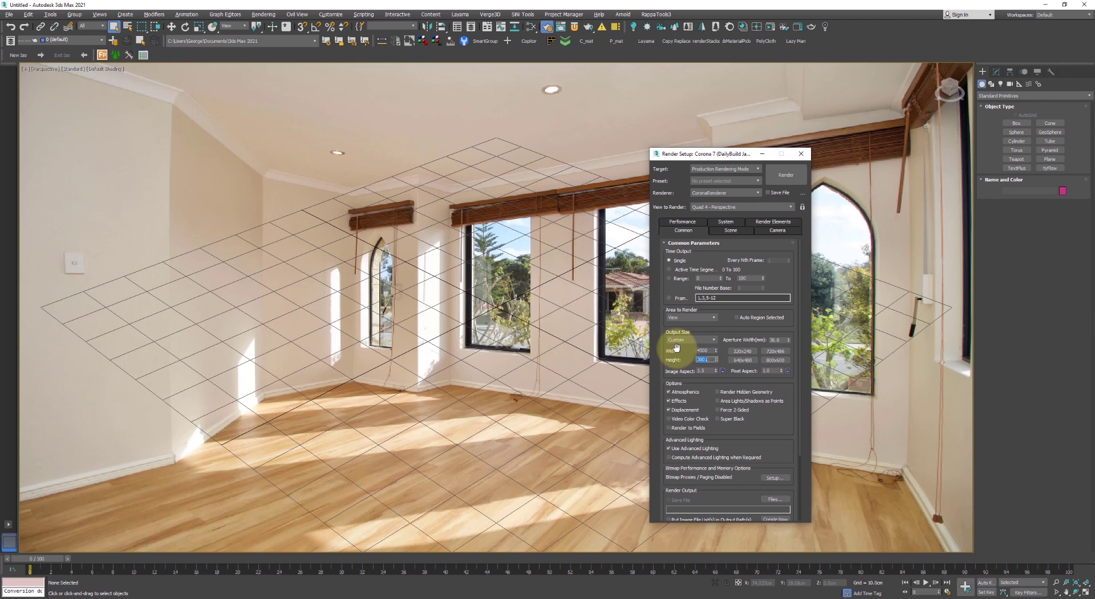
click(722, 370)
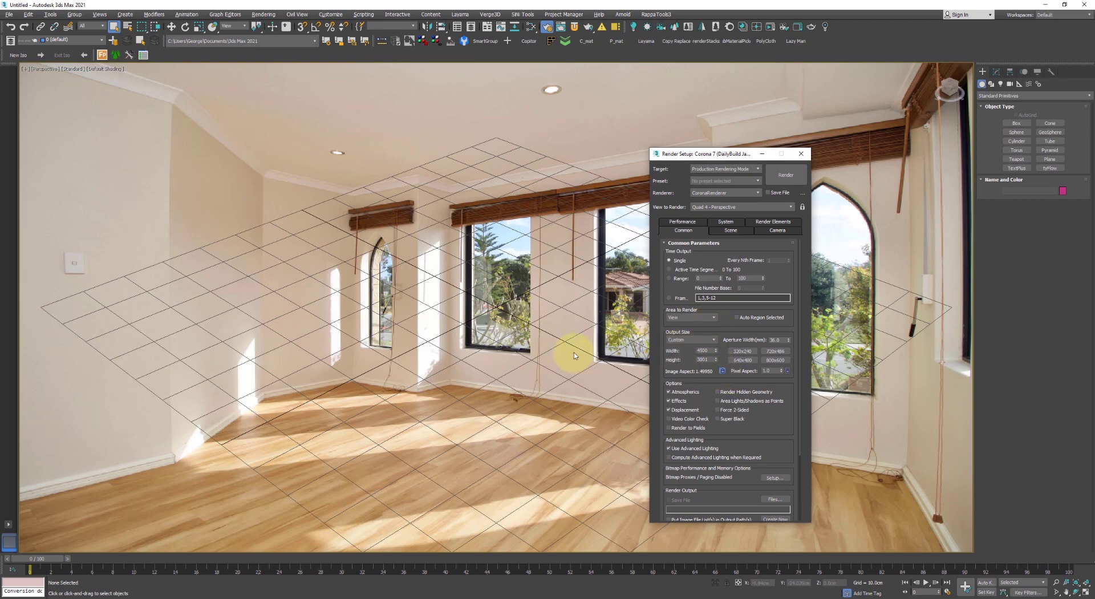
click(800, 154)
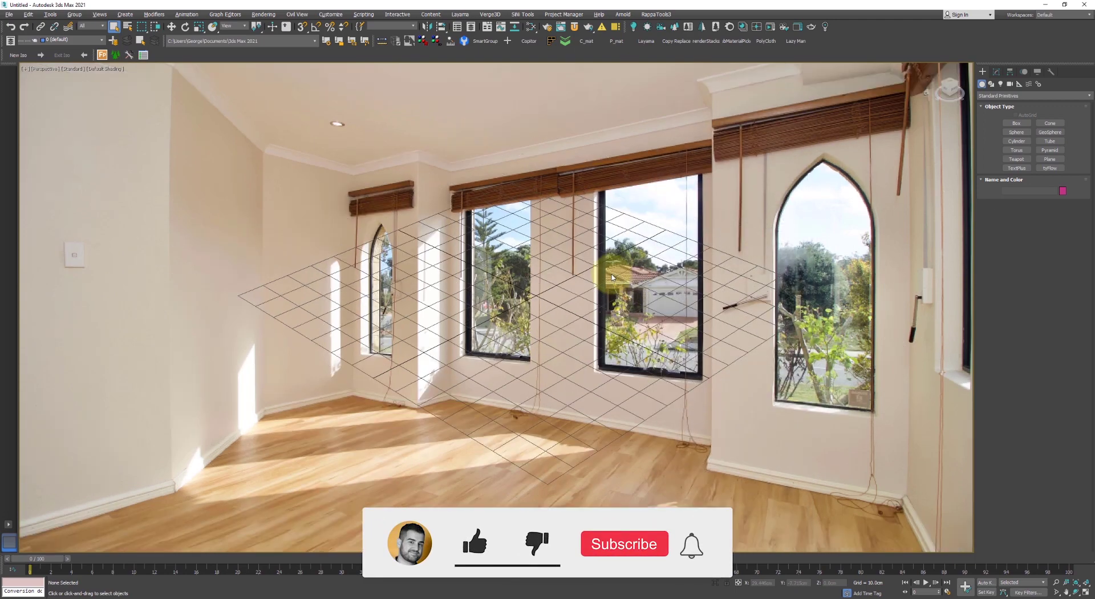
Show safe frames in the perspective viewport and reposition the view so the grid lies over the photo's floor
alt+middle_drag(611, 279, 609, 222)
key(shift+f)
middle_drag(577, 308, 559, 448)
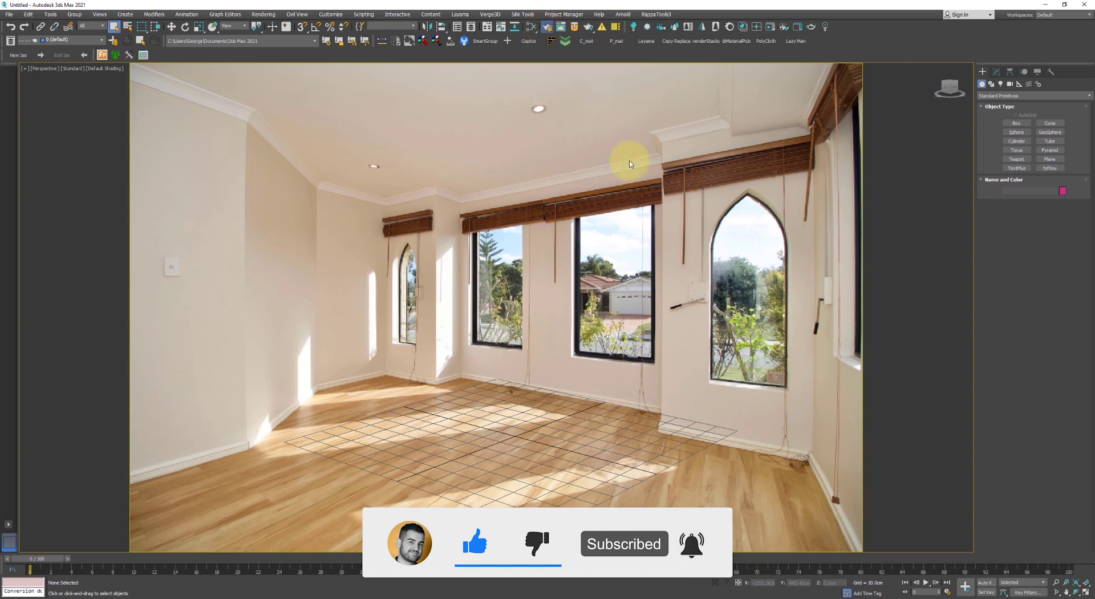
Review the output width and height in the render setup against the background photo
key(F10)
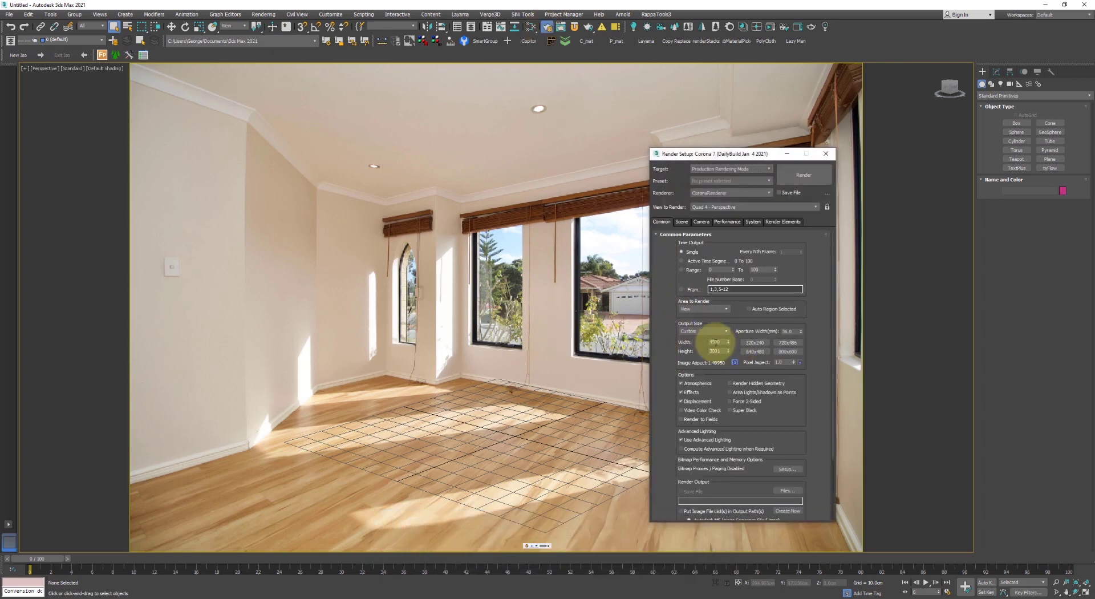
double_click(713, 342)
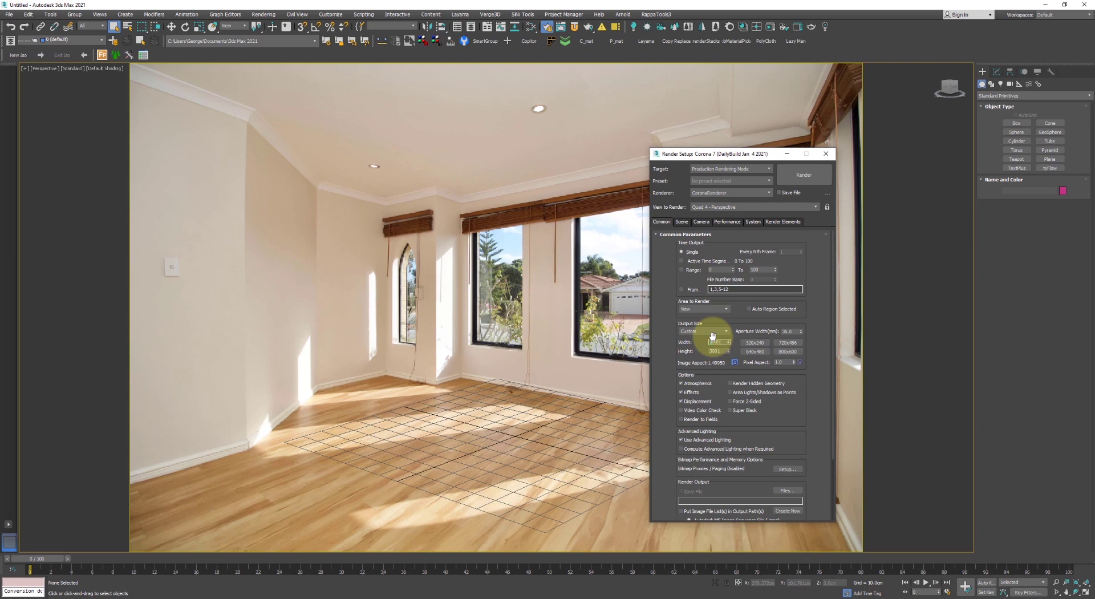
click(824, 154)
Start the Perspective Match utility and show the XYZ vanishing lines over the photo
middle_drag(794, 163, 721, 207)
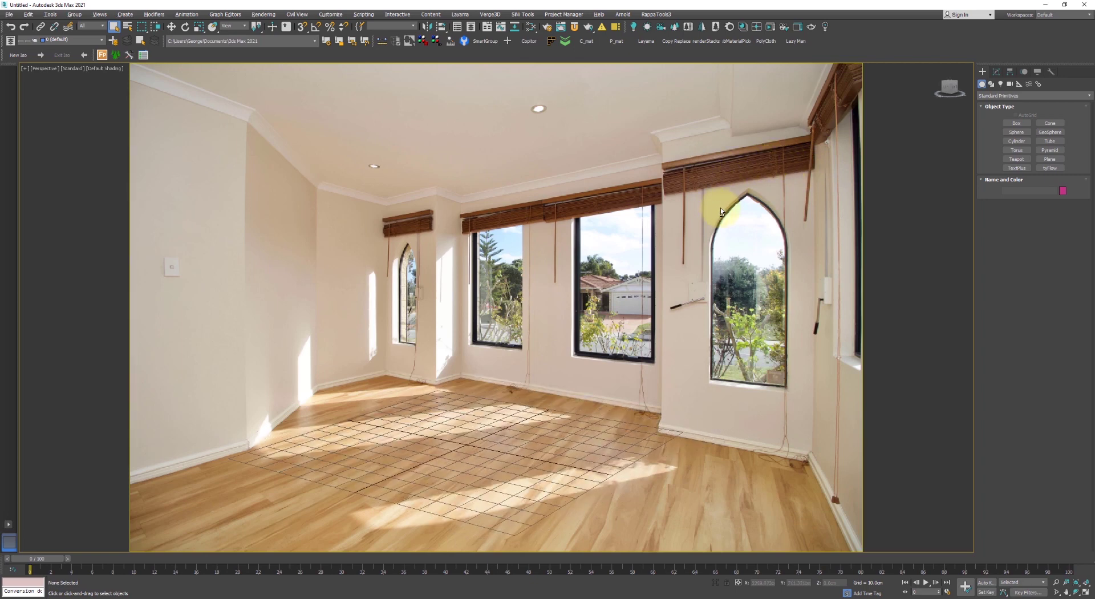
click(1051, 71)
click(1033, 122)
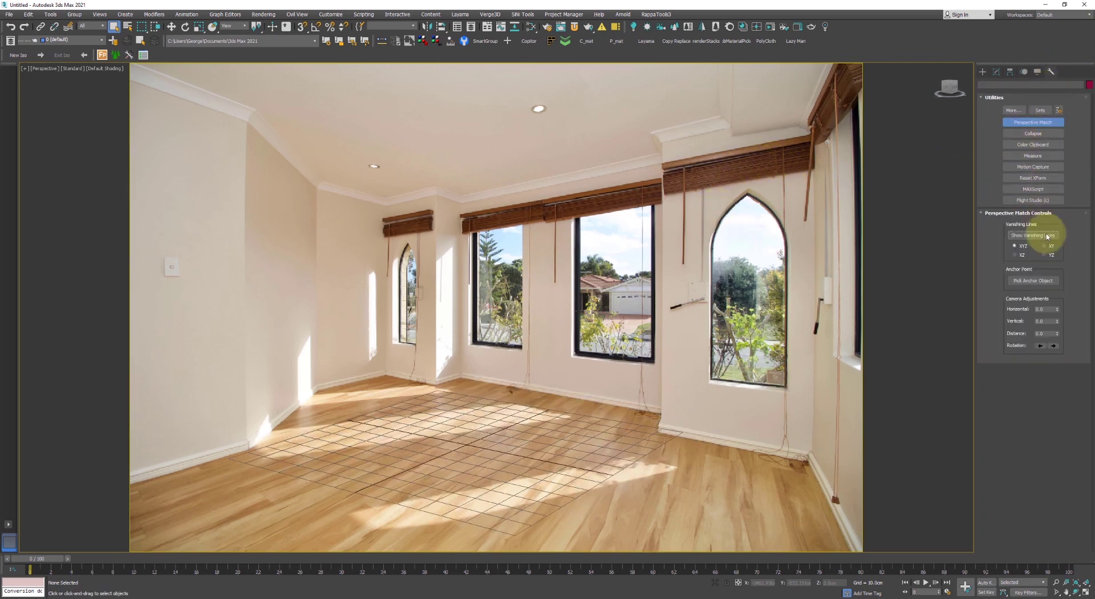
click(1048, 235)
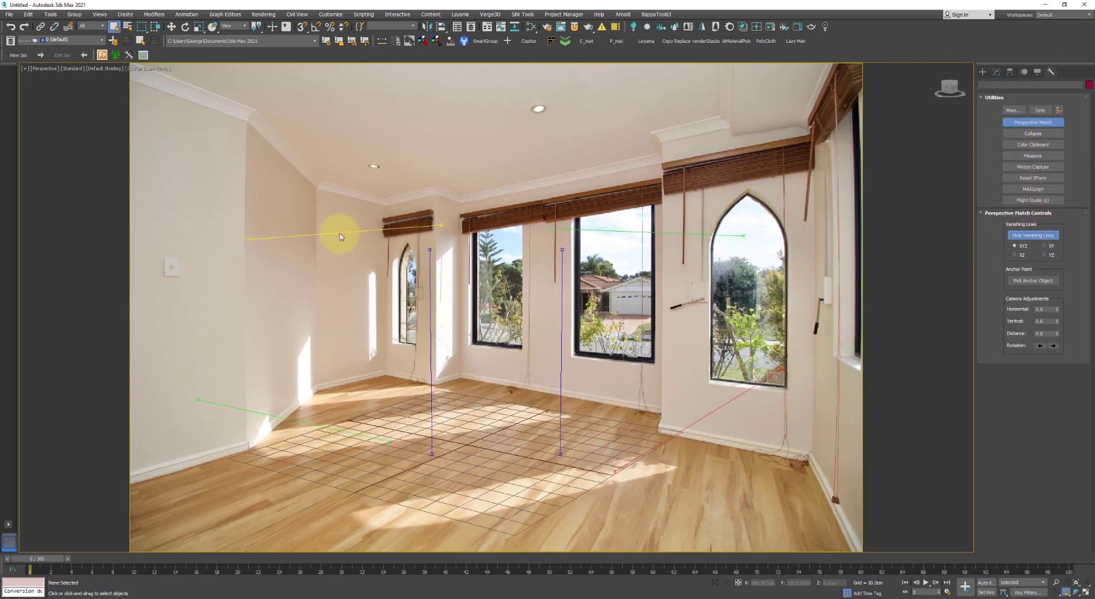
Align the upper red vanishing line with the lower cornice edge on the wall left of the small arched window
drag(349, 233, 410, 192)
scroll(378, 196, up, 6)
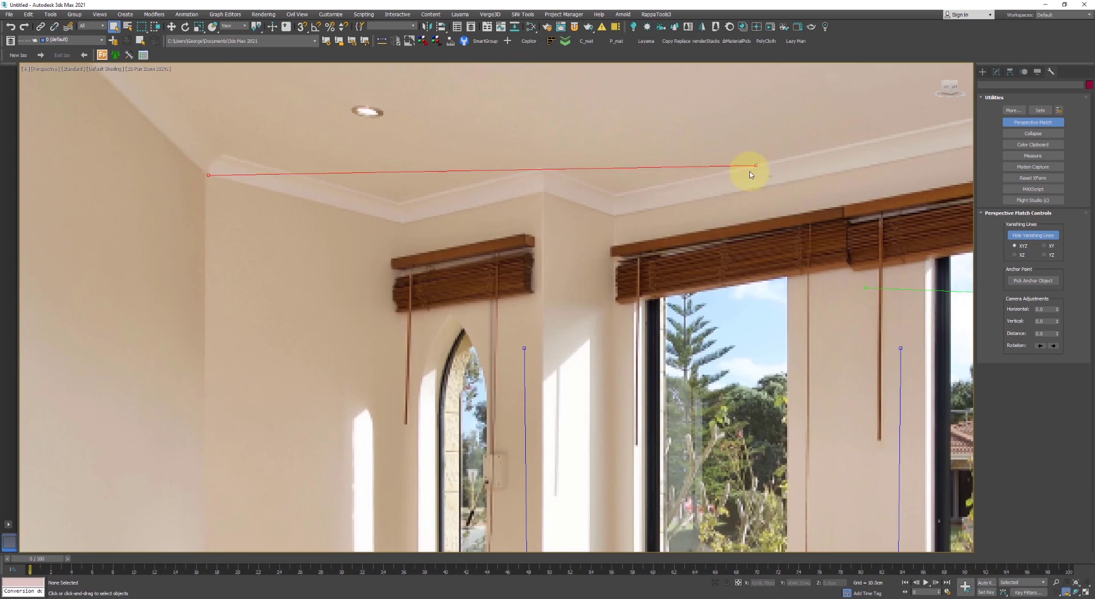
drag(754, 166, 591, 271)
drag(368, 211, 335, 207)
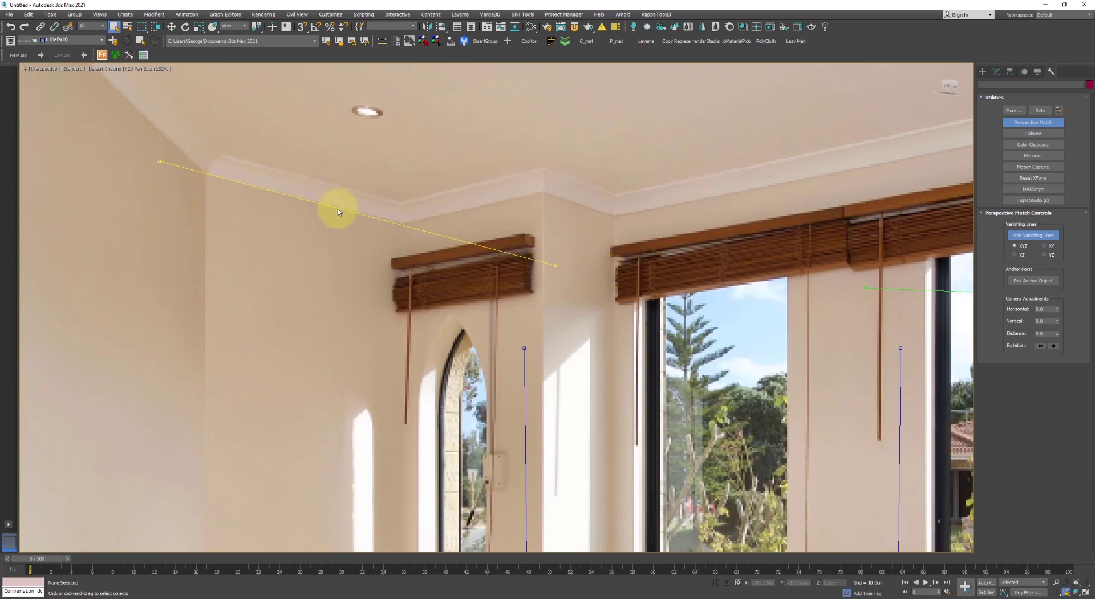
drag(555, 266, 557, 262)
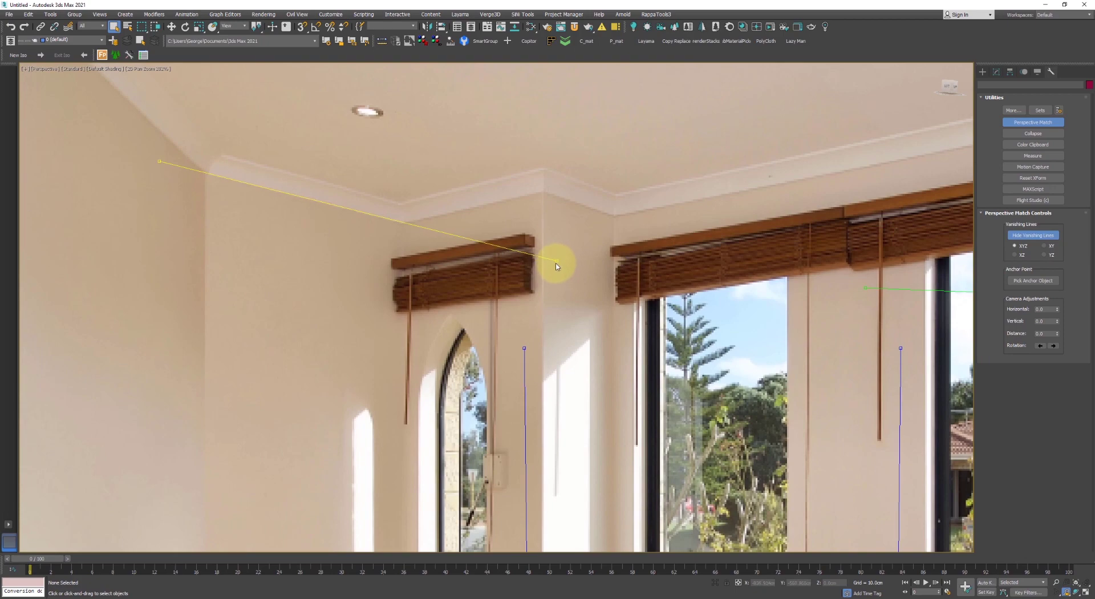
Align the lower red vanishing line with the baseboard of the right-hand wall, extending it past the photo's edge
scroll(556, 266, down, 3)
middle_drag(556, 266, 555, 105)
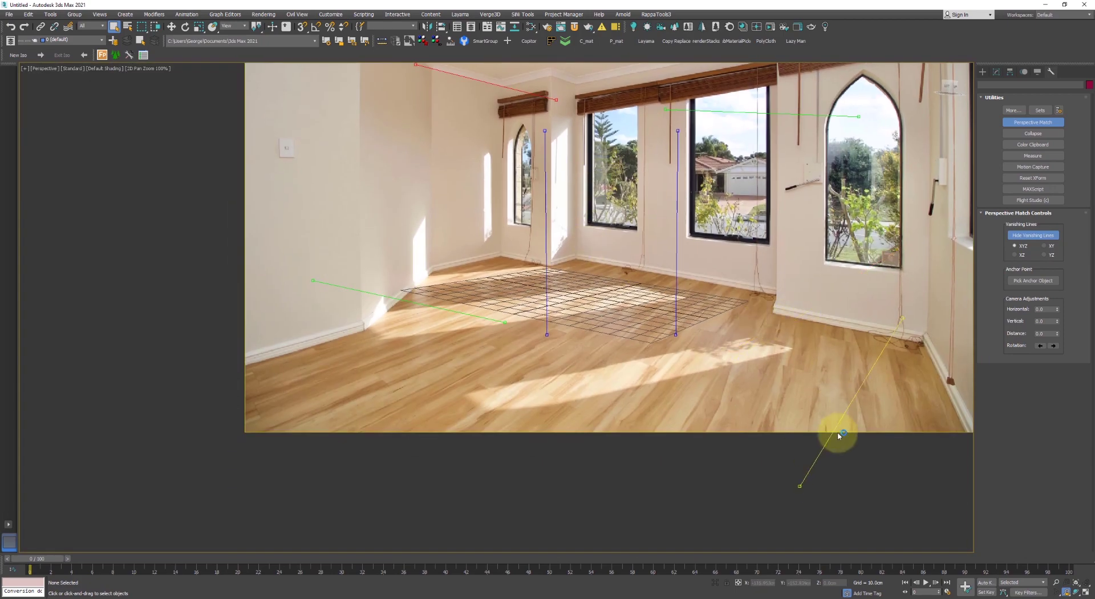
drag(838, 435, 882, 459)
middle_drag(873, 395, 809, 300)
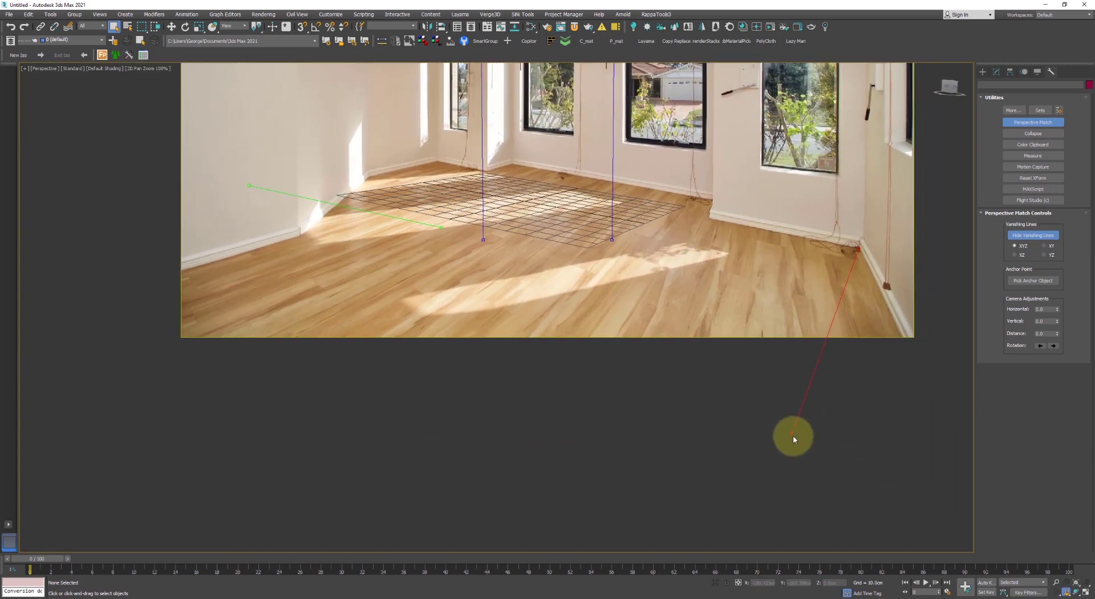
drag(789, 435, 932, 391)
Align the upper green vanishing line with the lower cornice edge above the two rectangular windows
middle_drag(633, 196, 665, 278)
scroll(741, 253, up, 3)
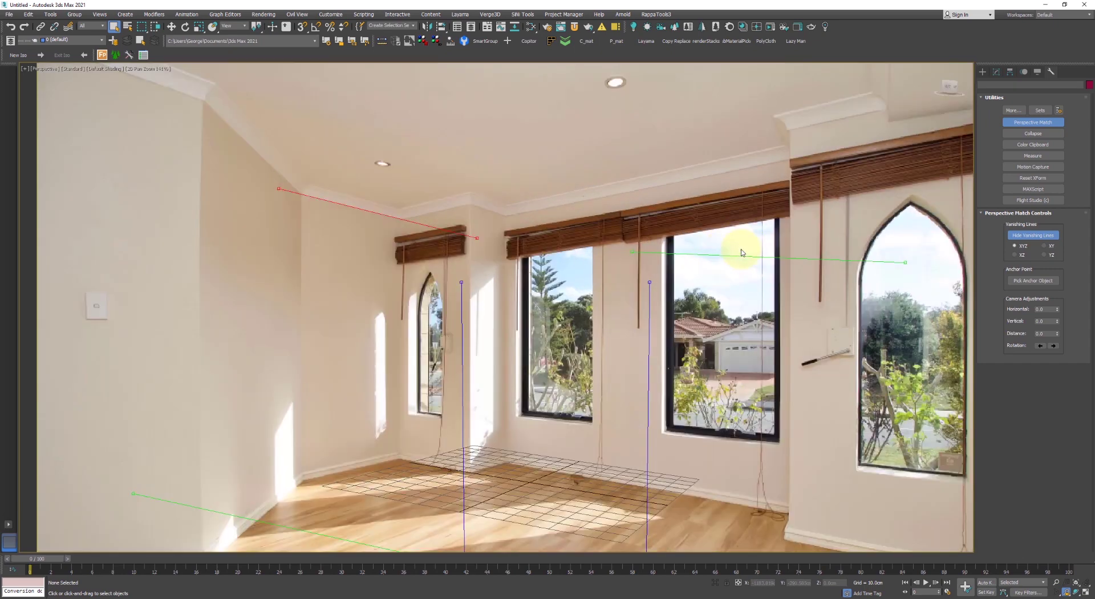
scroll(741, 253, up, 3)
drag(697, 254, 518, 208)
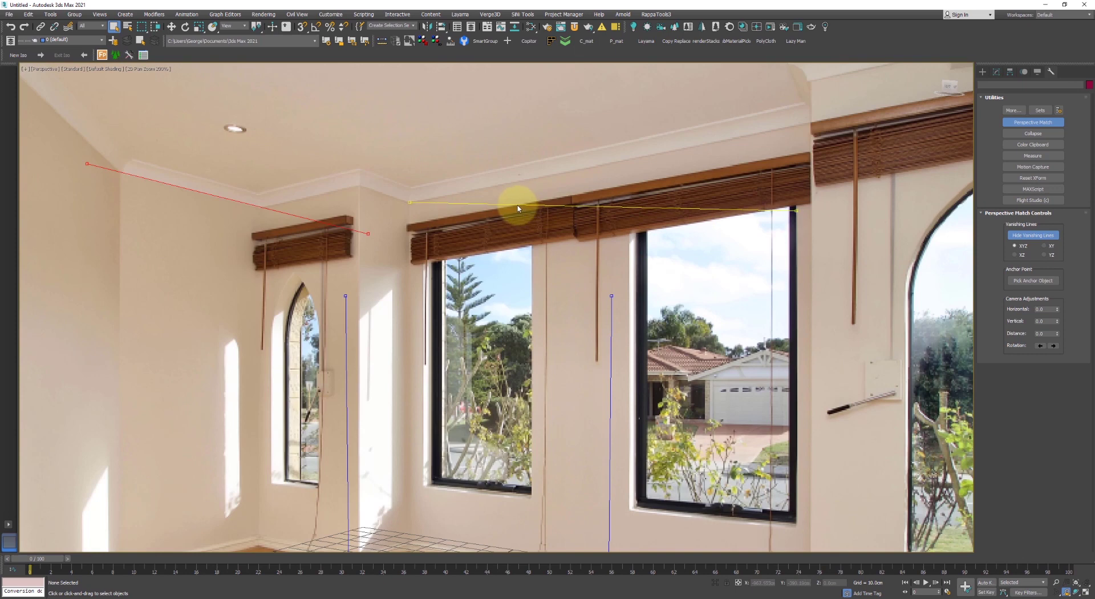
drag(797, 210, 829, 120)
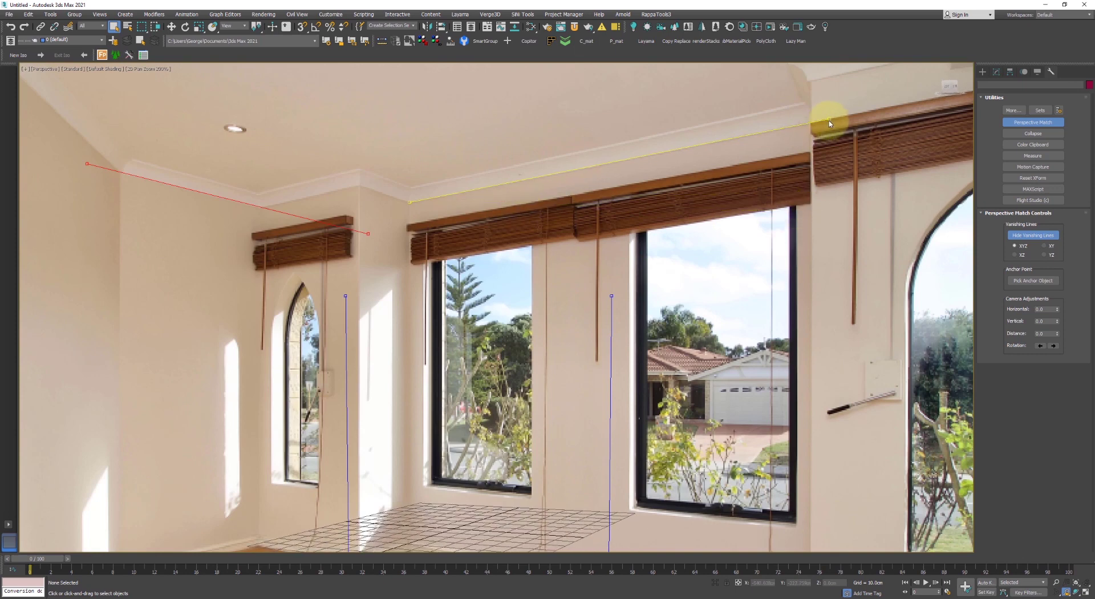
Align the lower green vanishing line with the baseboard beneath the two rectangular windows
scroll(652, 257, down, 3)
middle_drag(641, 285, 692, 165)
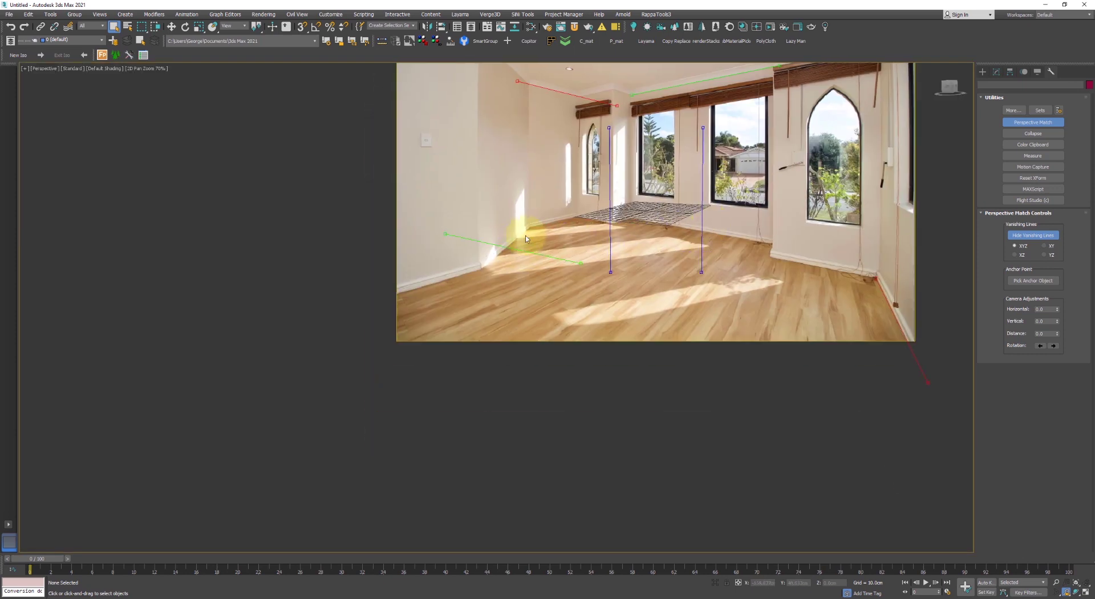
scroll(644, 224, up, 5)
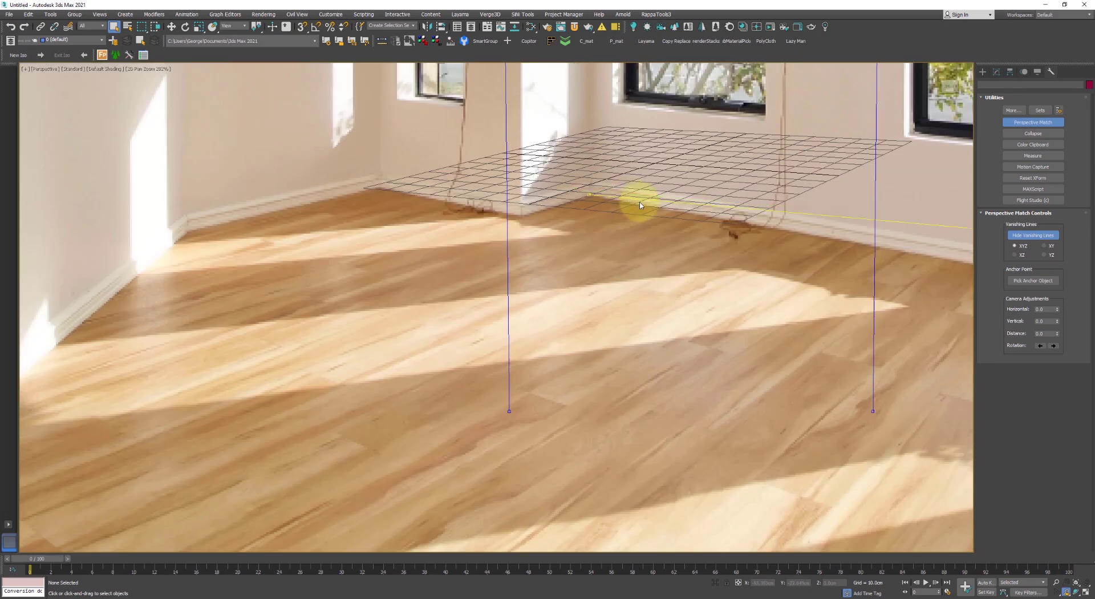
scroll(736, 224, down, 2)
middle_drag(727, 227, 622, 237)
scroll(837, 246, up, 2)
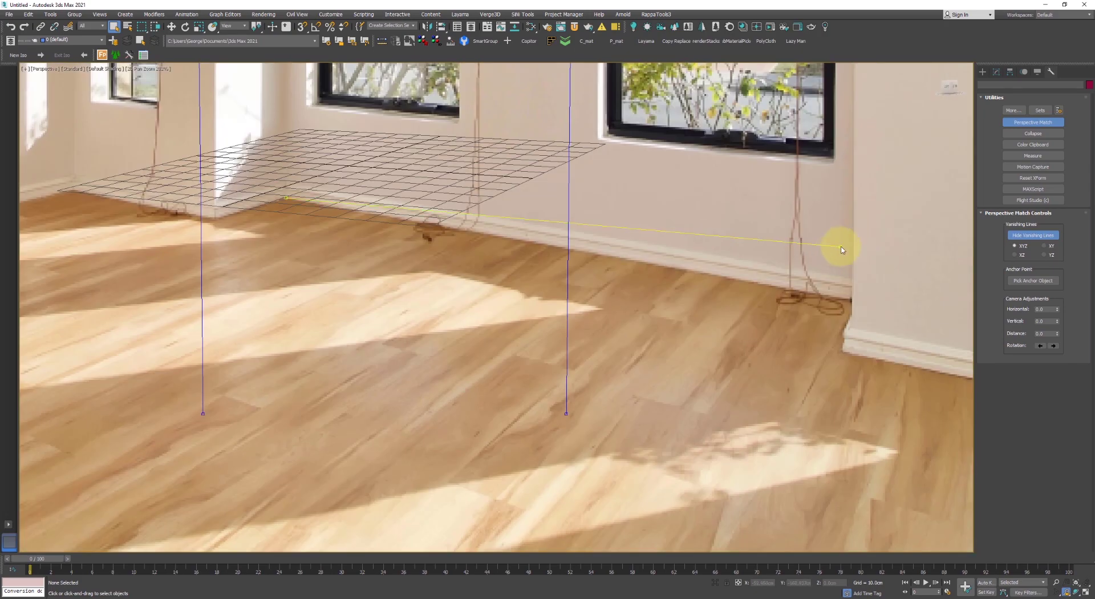
drag(841, 247, 973, 318)
Align one blue vertical vanishing line with the protruding wall corner beside the small arched window
scroll(618, 323, down, 5)
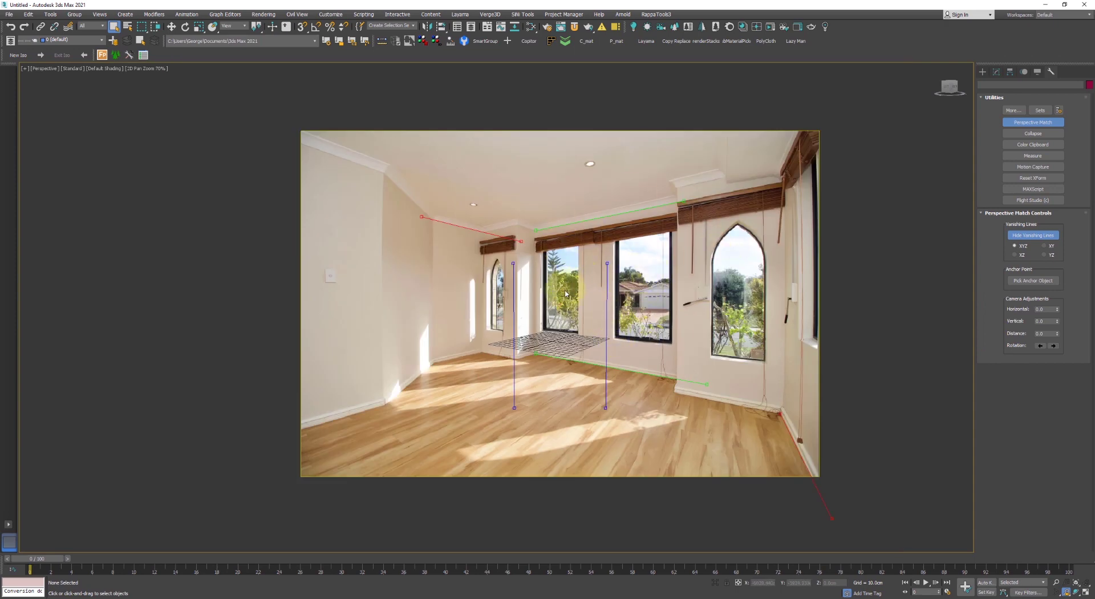
scroll(502, 274, up, 4)
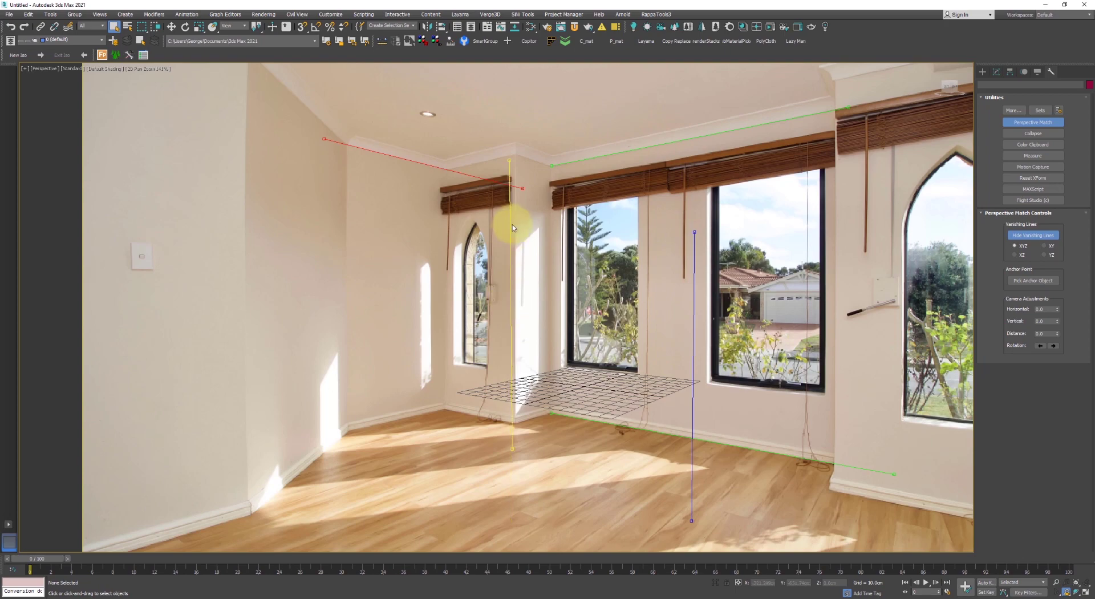
scroll(515, 448, up, 2)
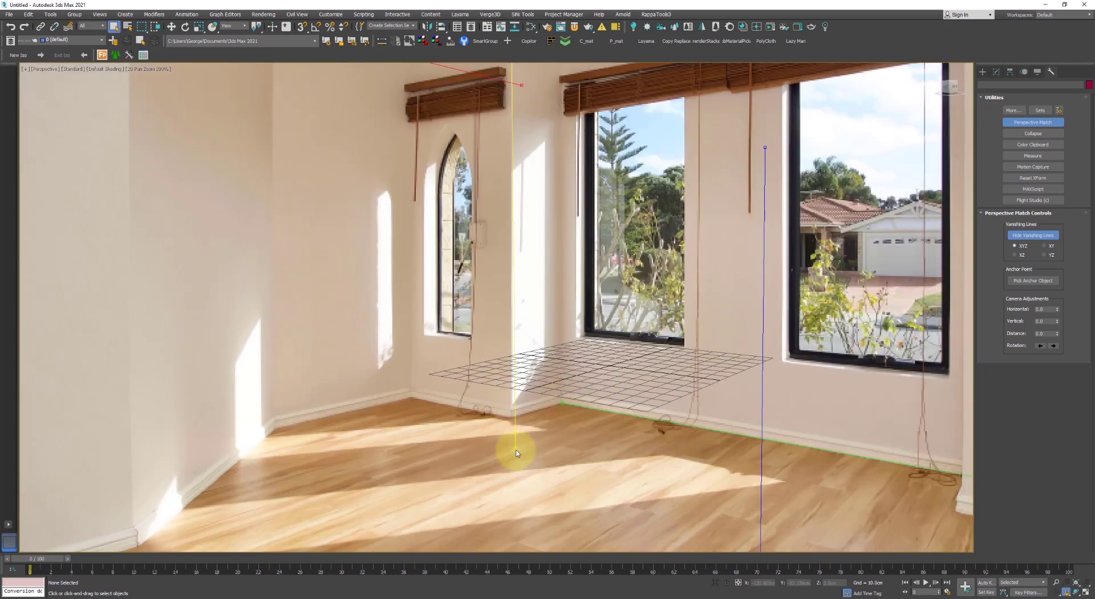
scroll(655, 367, down, 2)
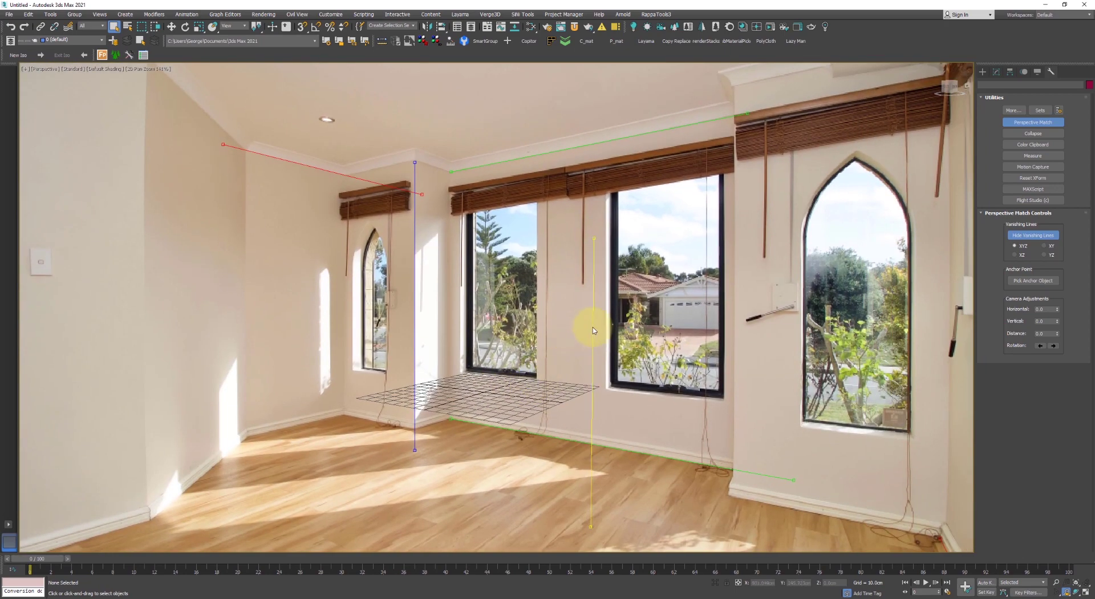
Align the other blue vertical vanishing line with the wall edge between the rectangular windows and the large arched window
drag(591, 326, 733, 207)
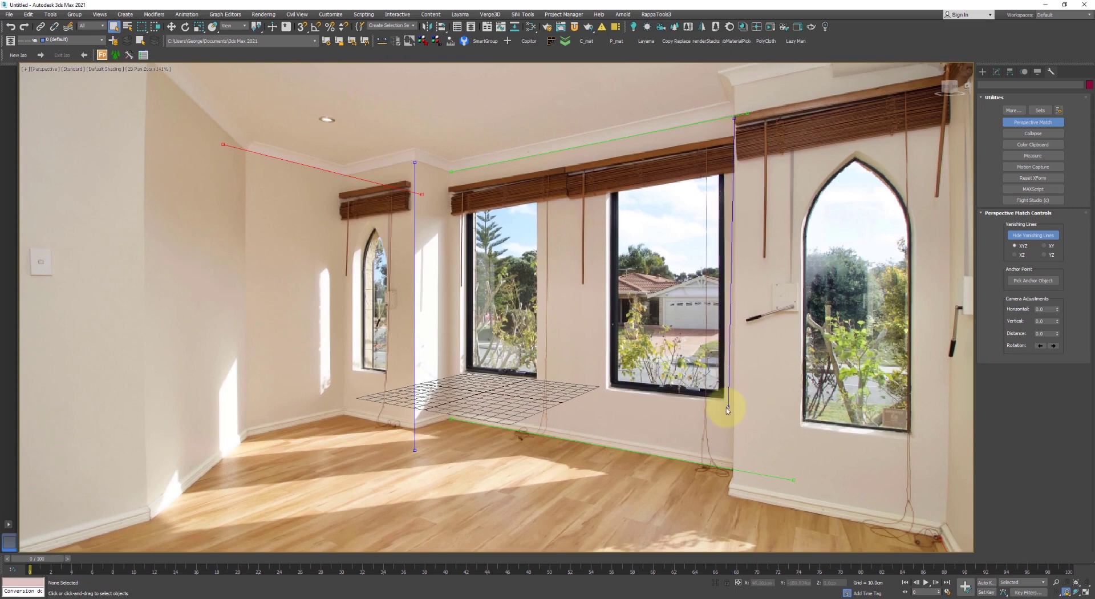
drag(728, 409, 734, 523)
scroll(623, 467, down, 1)
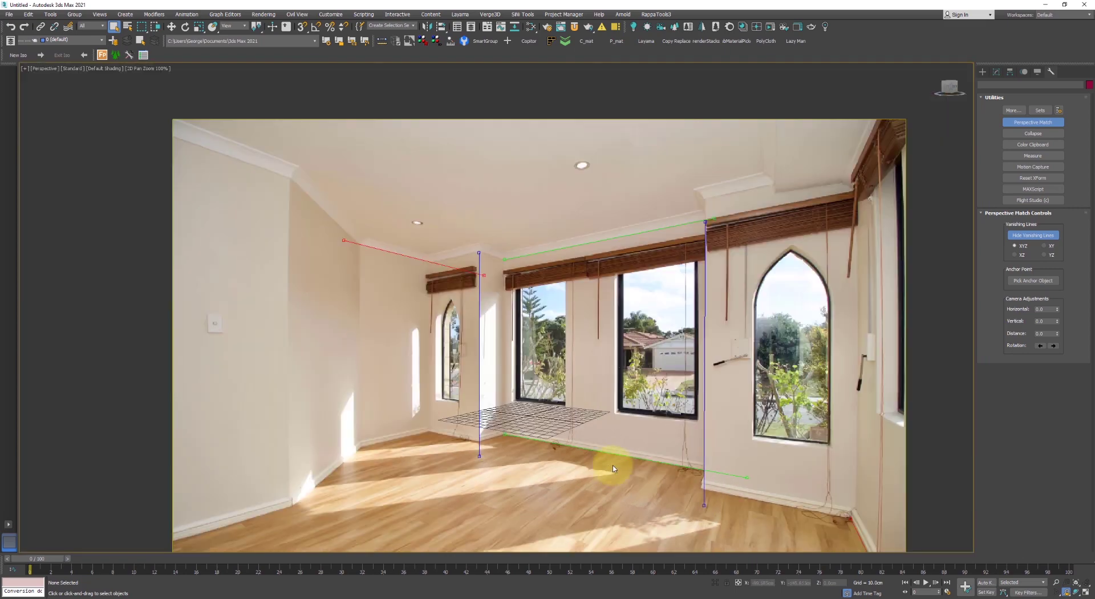
middle_drag(597, 458, 681, 342)
scroll(636, 304, up, 1)
middle_drag(639, 303, 583, 356)
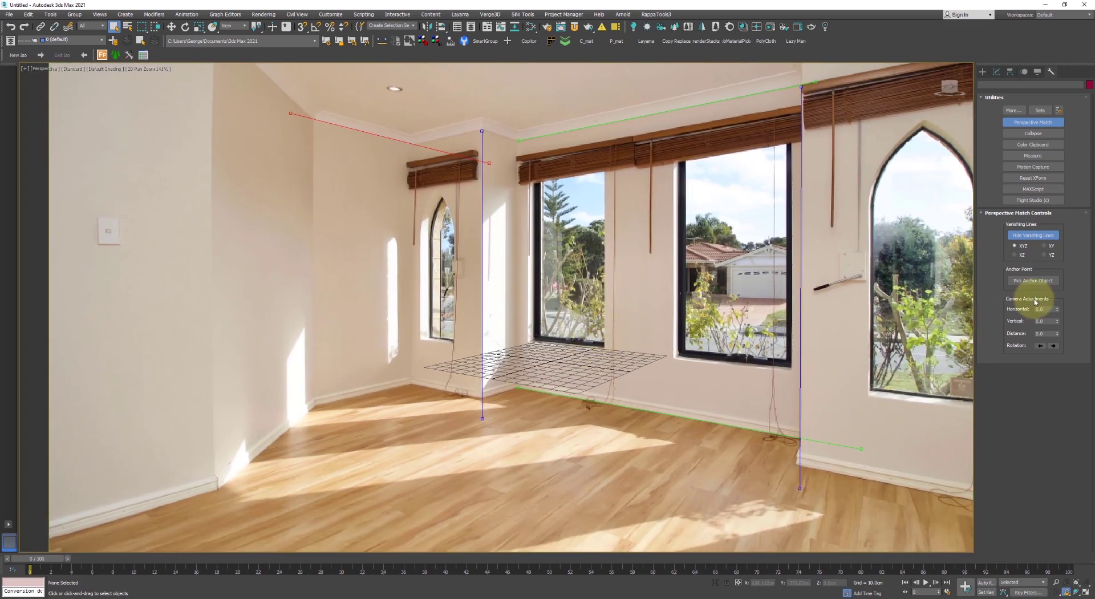
Adjust the camera's vertical and horizontal position so the grid lies on the floor at the room's far corner
drag(1056, 321, 1083, 110)
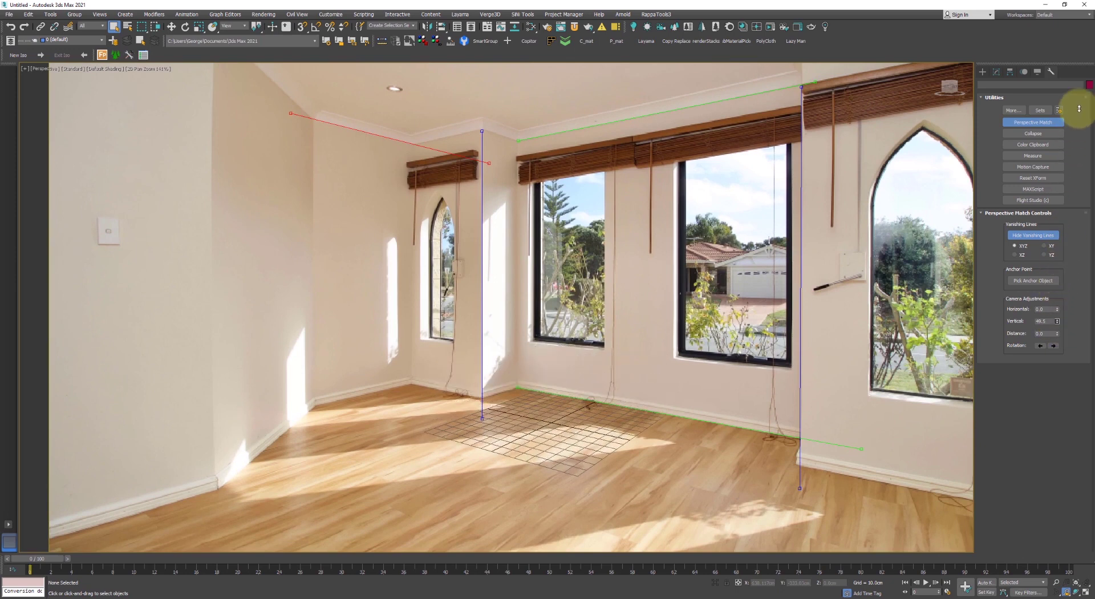
drag(1057, 309, 1051, 232)
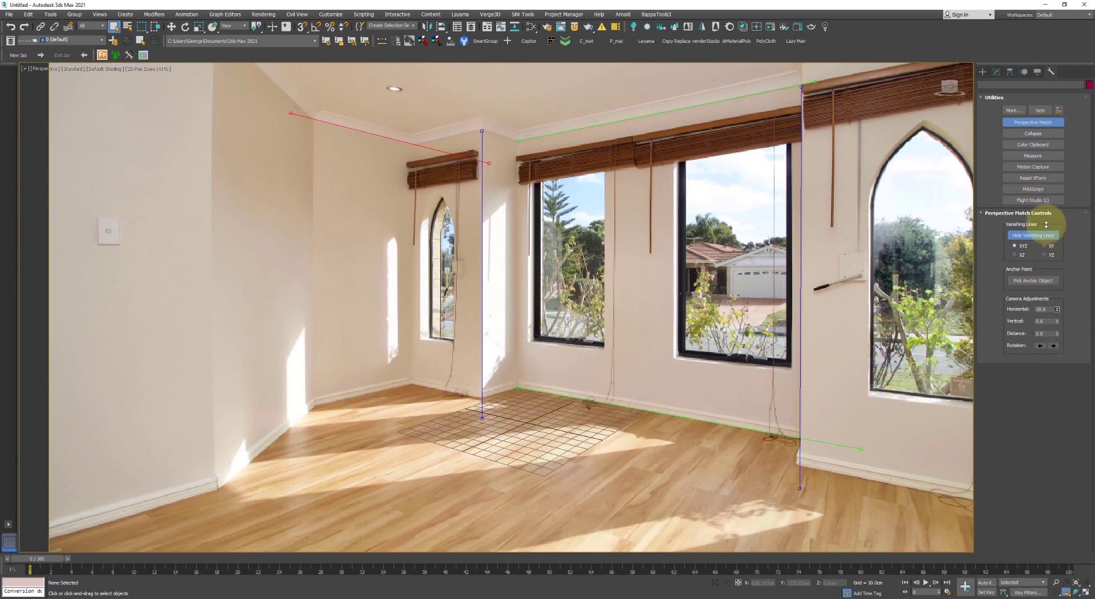
drag(1057, 321, 1057, 322)
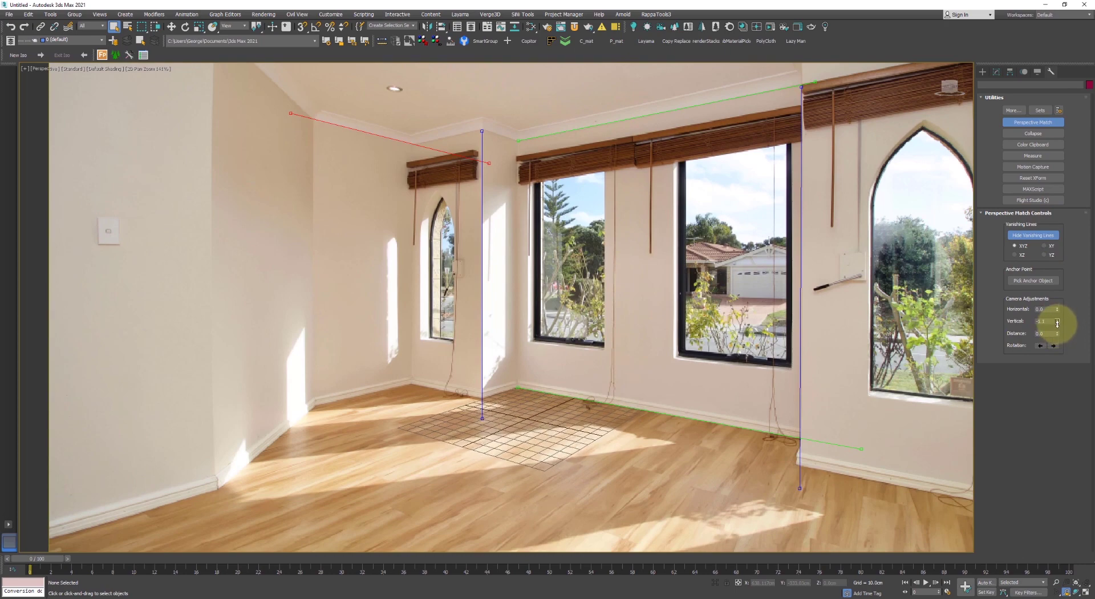
scroll(735, 268, down, 4)
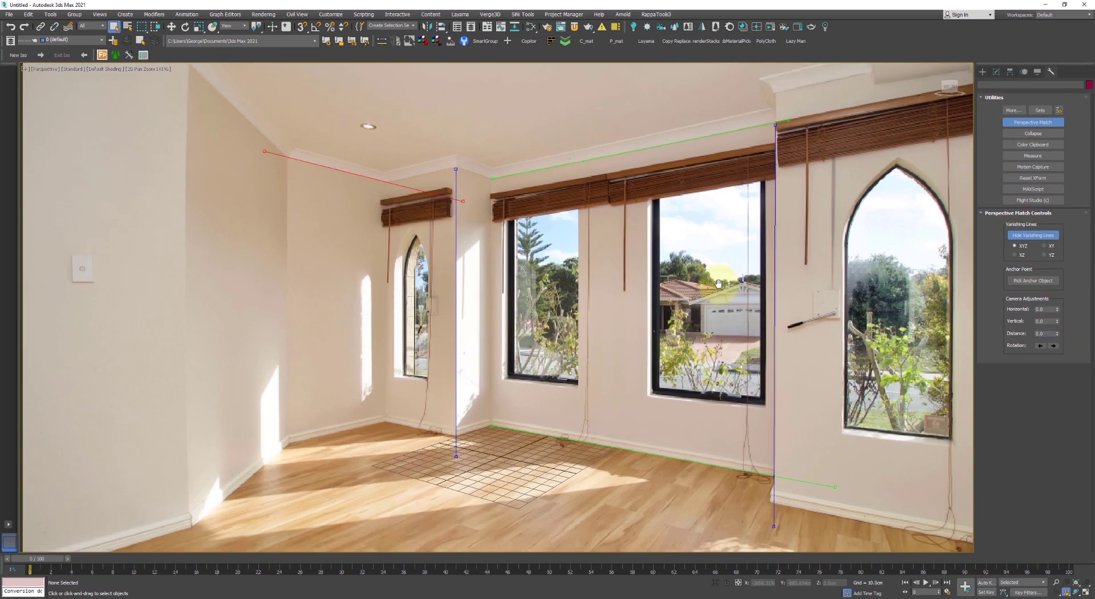
scroll(633, 308, up, 2)
middle_drag(633, 309, 640, 272)
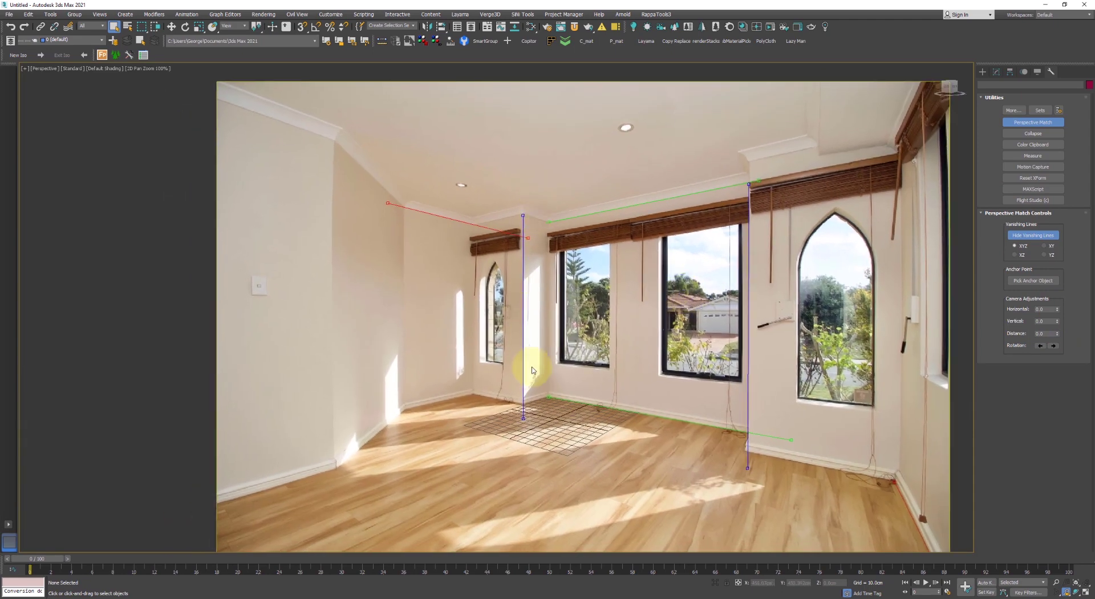
Create a box about 53 cm long and 70 cm wide at the floor corner, with a height of 260 cm
click(983, 72)
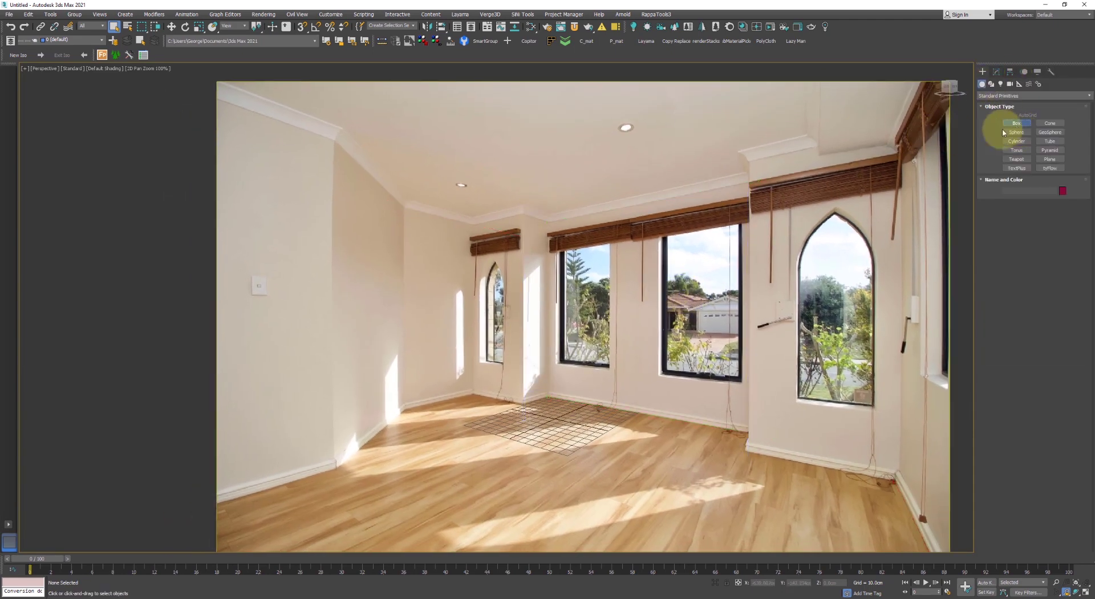
click(1013, 124)
drag(548, 396, 547, 415)
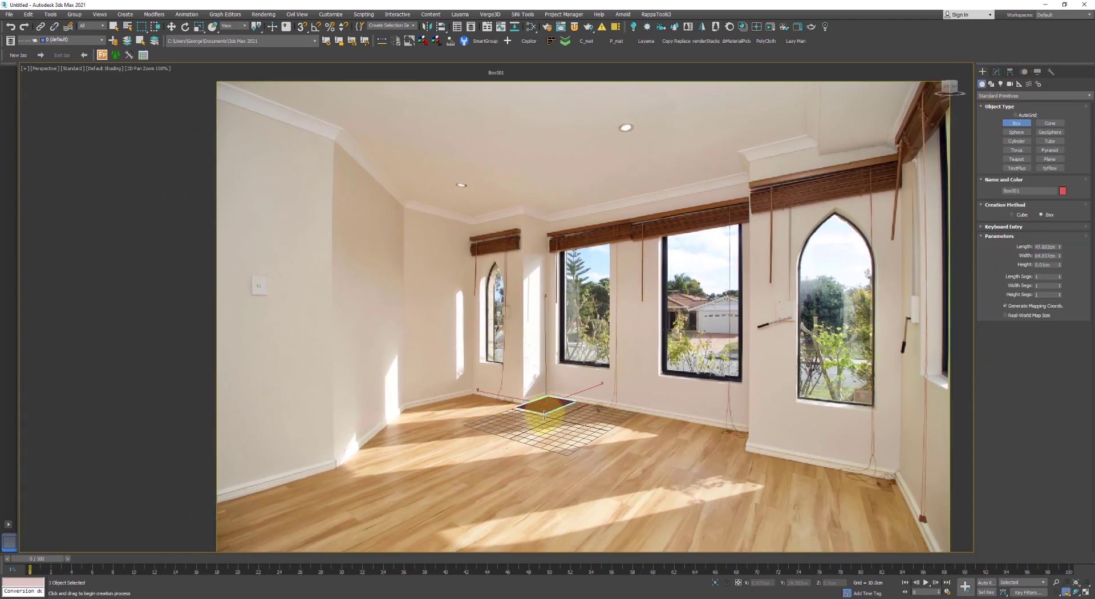
click(582, 239)
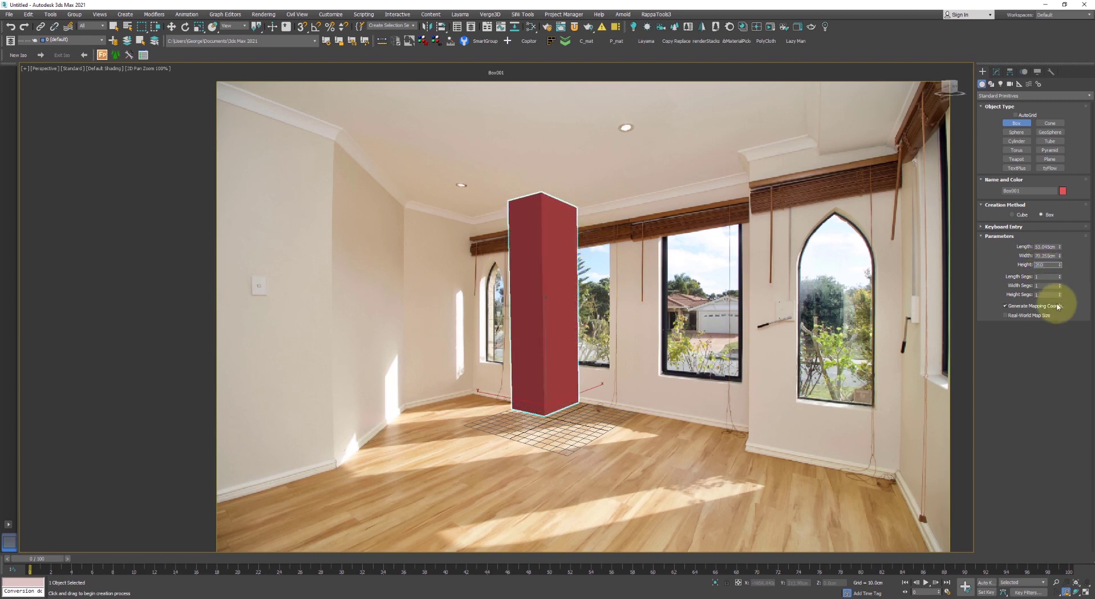
Switch the viewport to wireframe display and compare the box's edges with the wall corner, floor and cornice
right_click(579, 367)
key(F3)
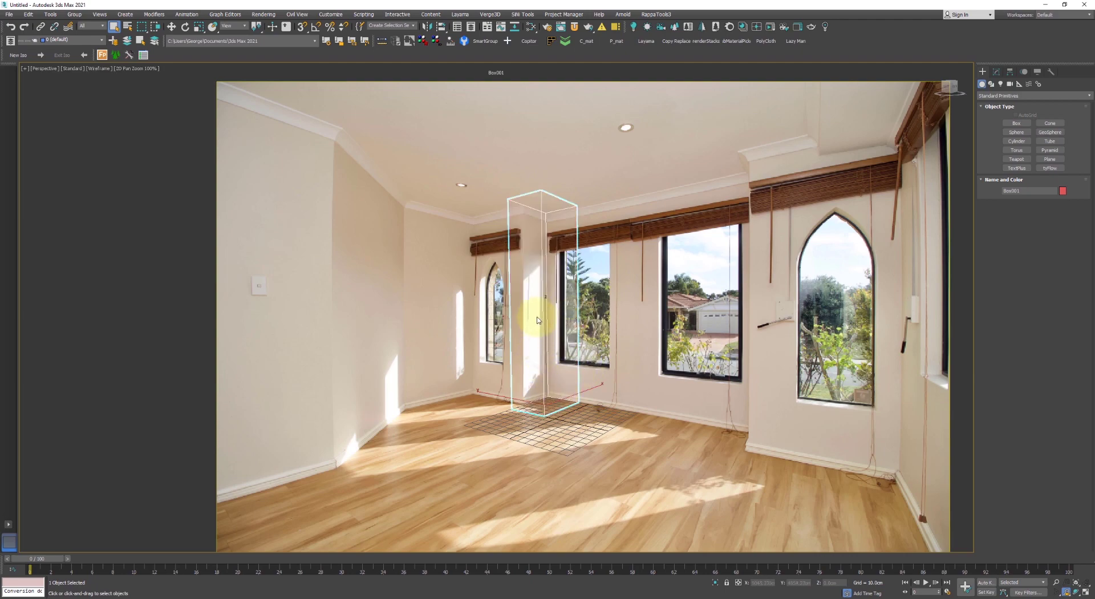
key(p)
scroll(460, 336, up, 5)
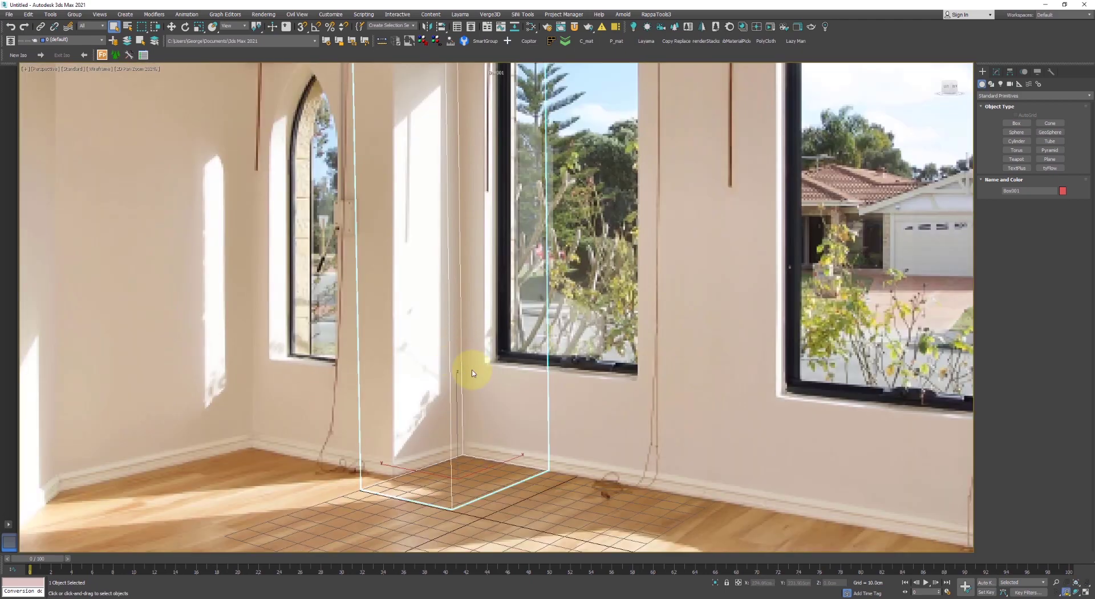
scroll(493, 225, down, 2)
middle_drag(494, 225, 512, 357)
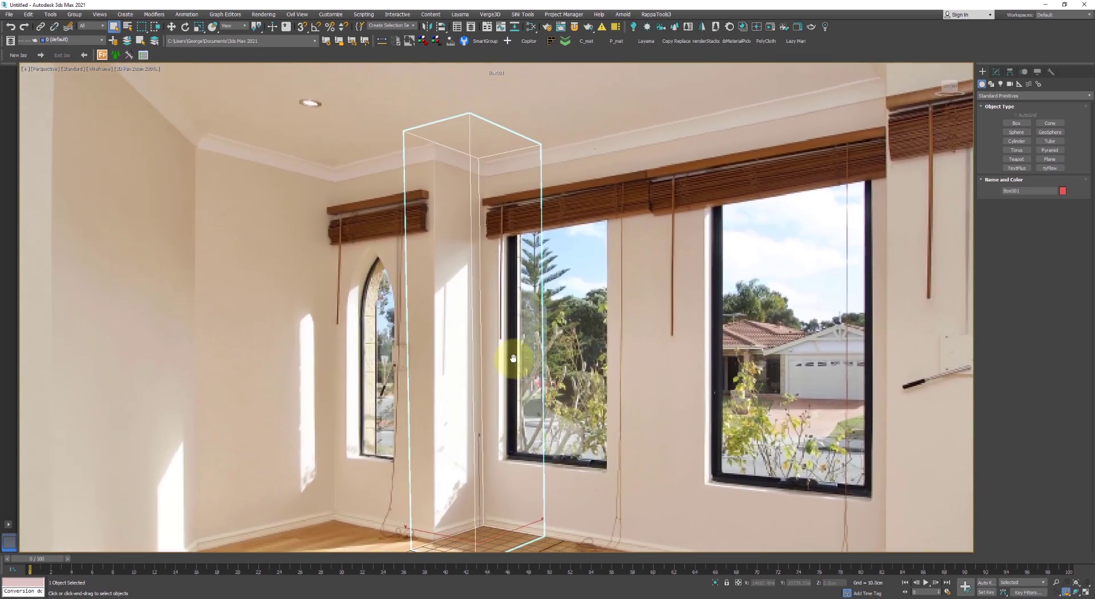
scroll(656, 311, down, 4)
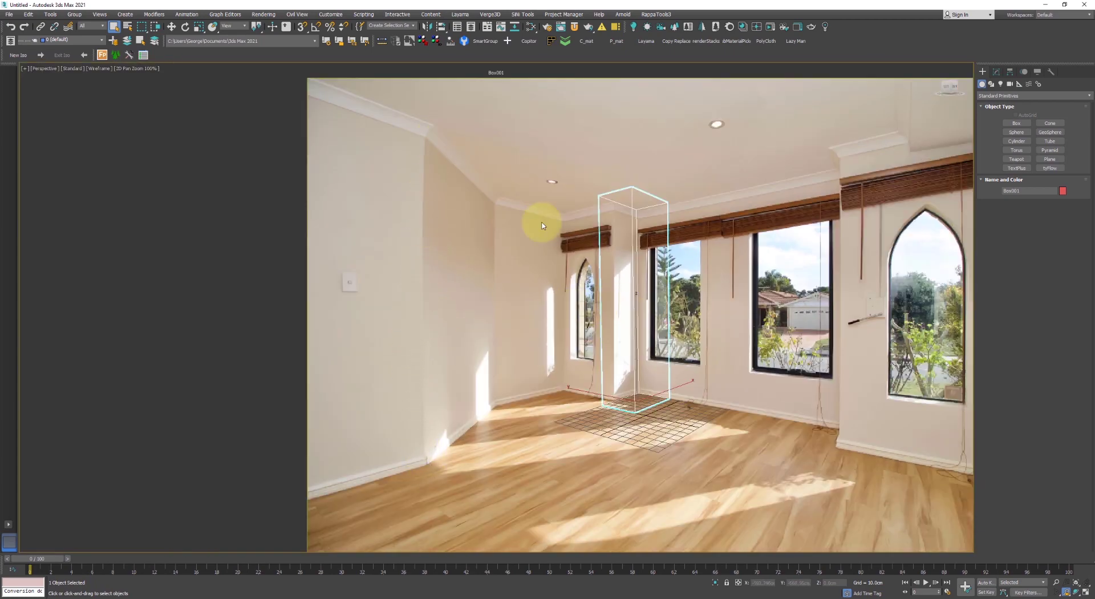
middle_drag(587, 237, 530, 217)
scroll(530, 217, up, 4)
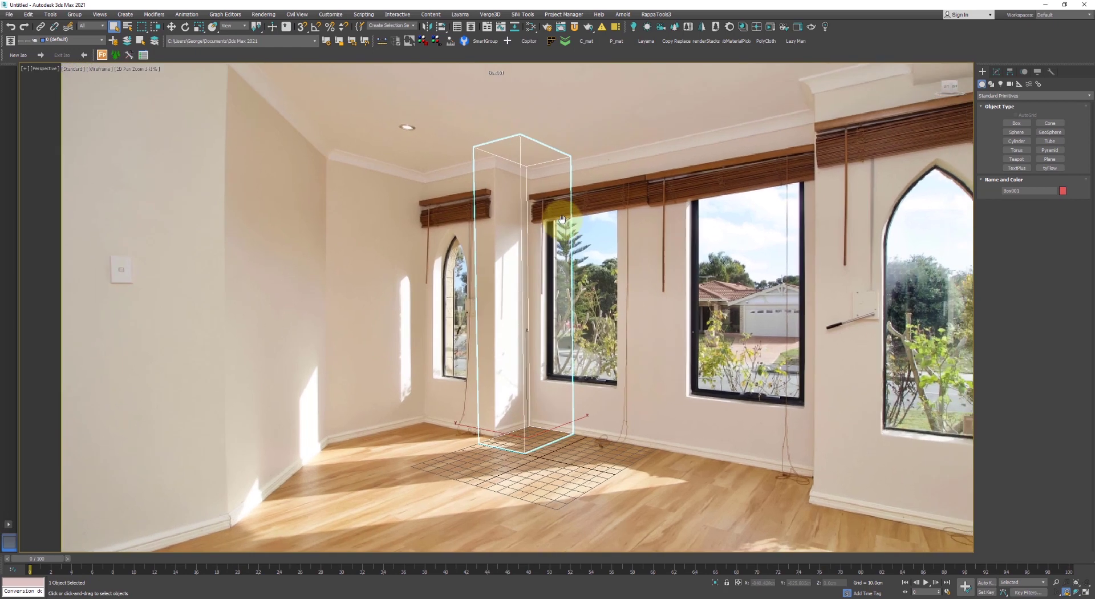
Show the Perspective Match vanishing lines again and fine-tune the upper green line's end near the large arched window
click(1050, 72)
click(1033, 122)
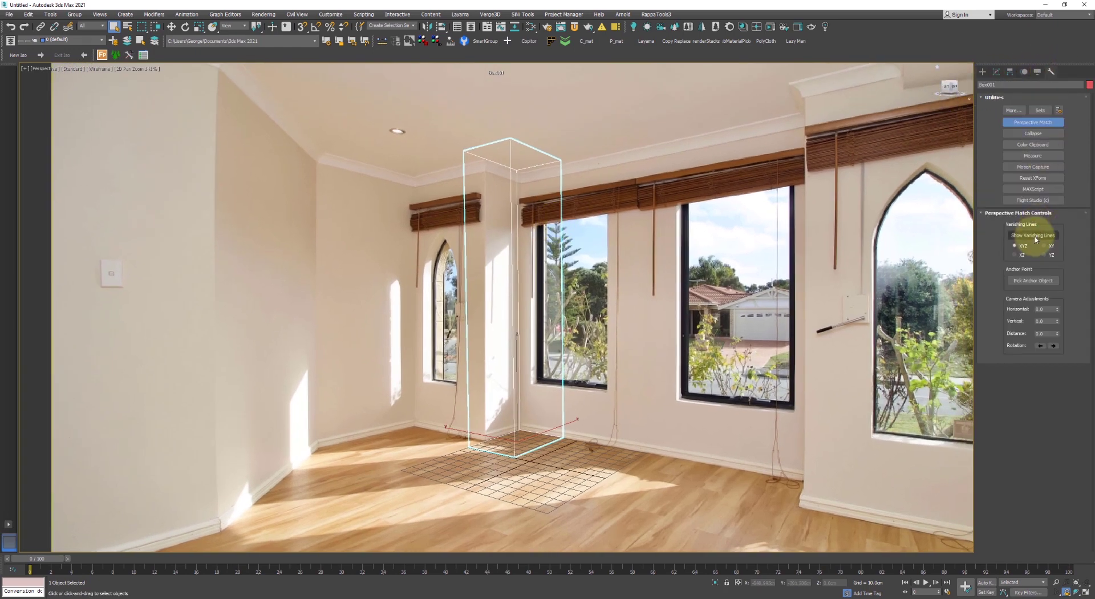
click(1033, 235)
drag(796, 140, 841, 130)
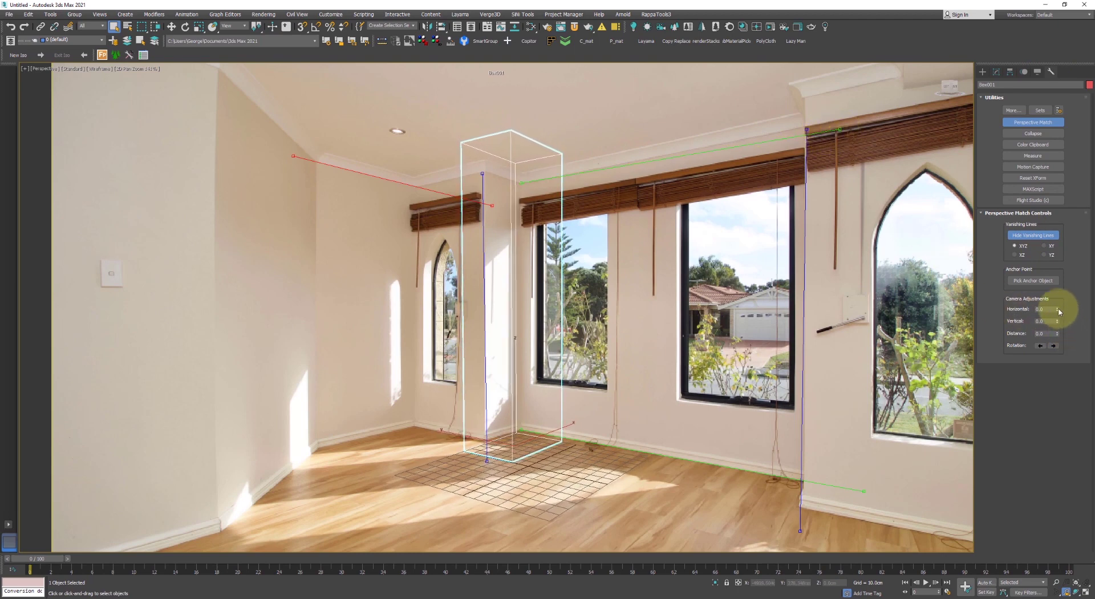
Adjust the camera's distance and horizontal position to fit the box against the room corner
drag(1059, 311, 1060, 410)
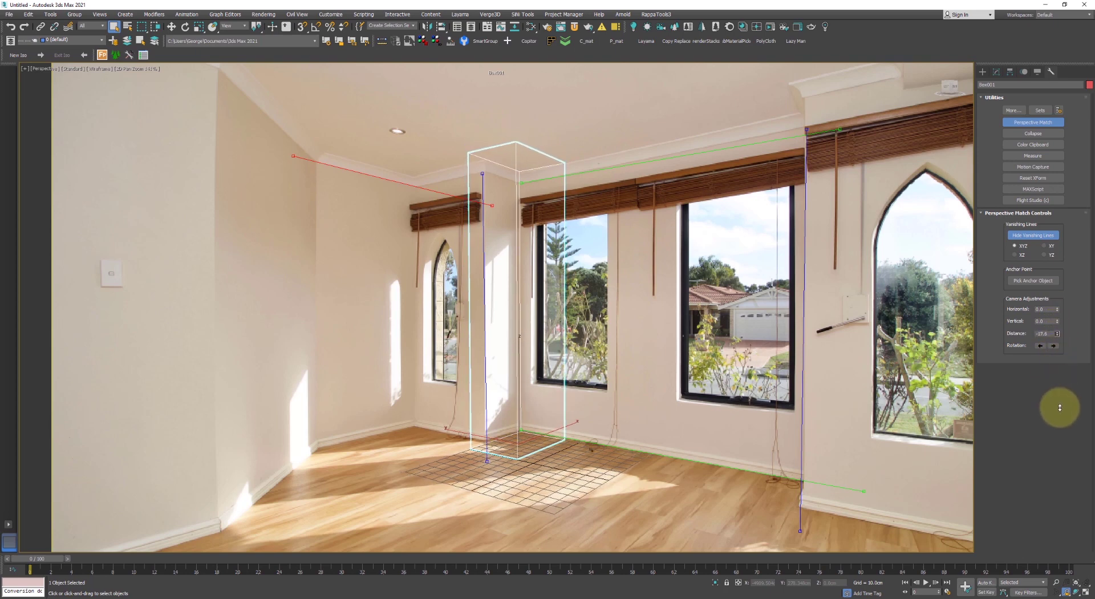
mouse_move(1058, 308)
mouse_down()
mouse_move(1059, 334)
mouse_move(1057, 313)
mouse_up()
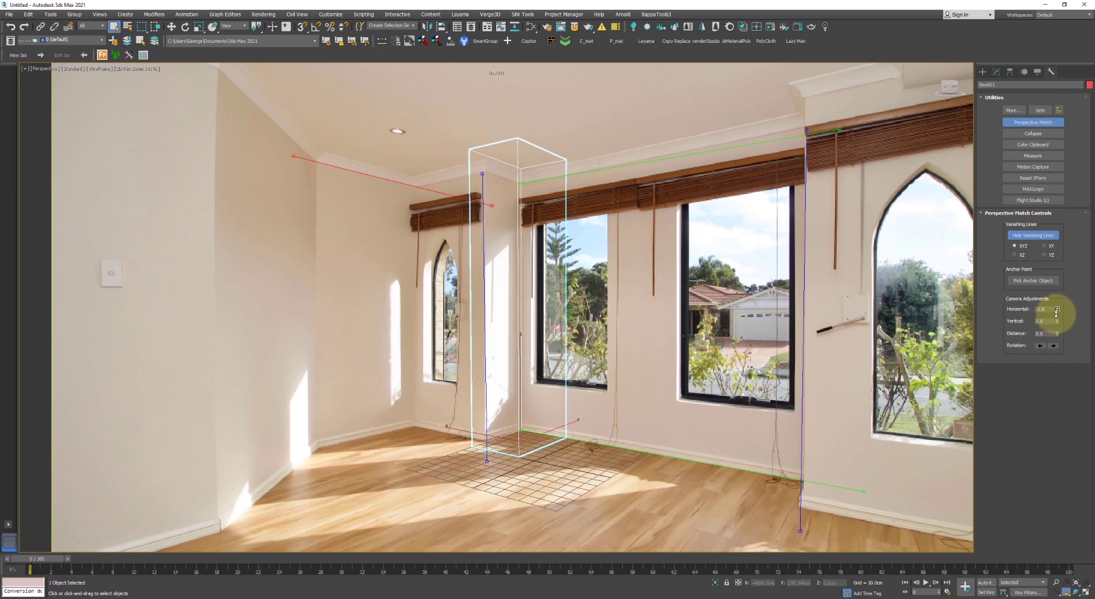
right_click(1056, 312)
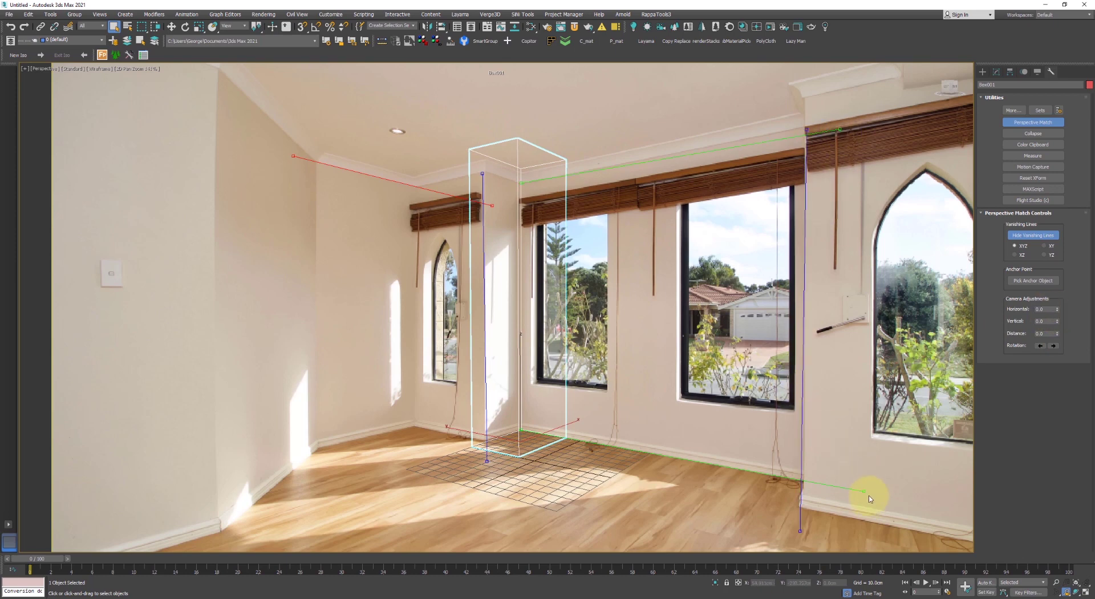
Nudge the lower green vanishing line's outer end down slightly and readjust the camera's horizontal position to the corner
drag(870, 499, 868, 496)
mouse_move(1057, 308)
mouse_down()
mouse_move(1056, 286)
mouse_move(1056, 317)
mouse_move(1063, 310)
mouse_up()
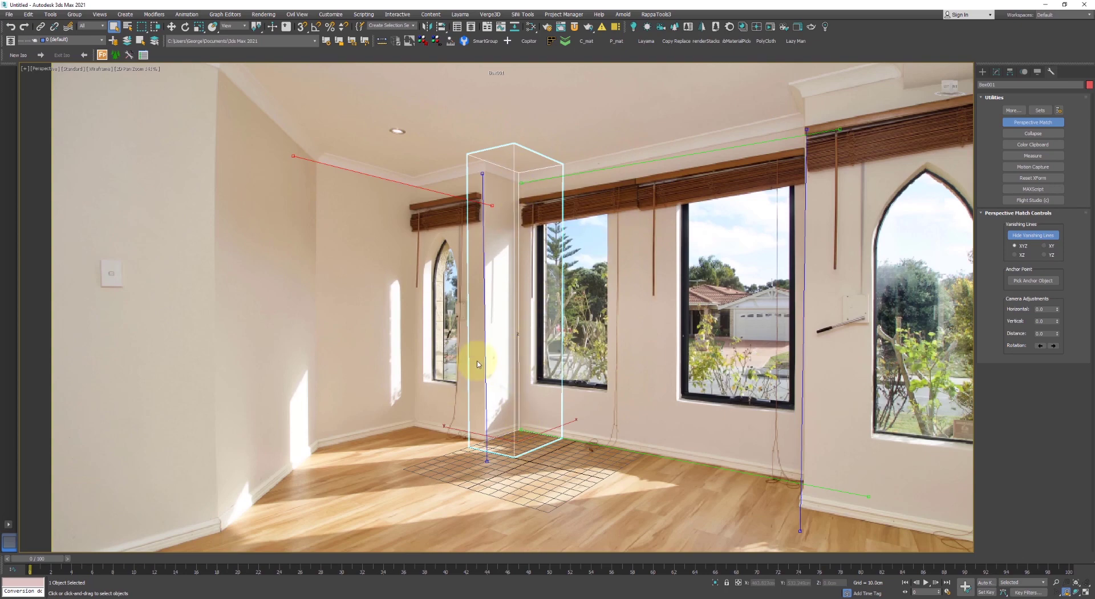
scroll(478, 364, down, 3)
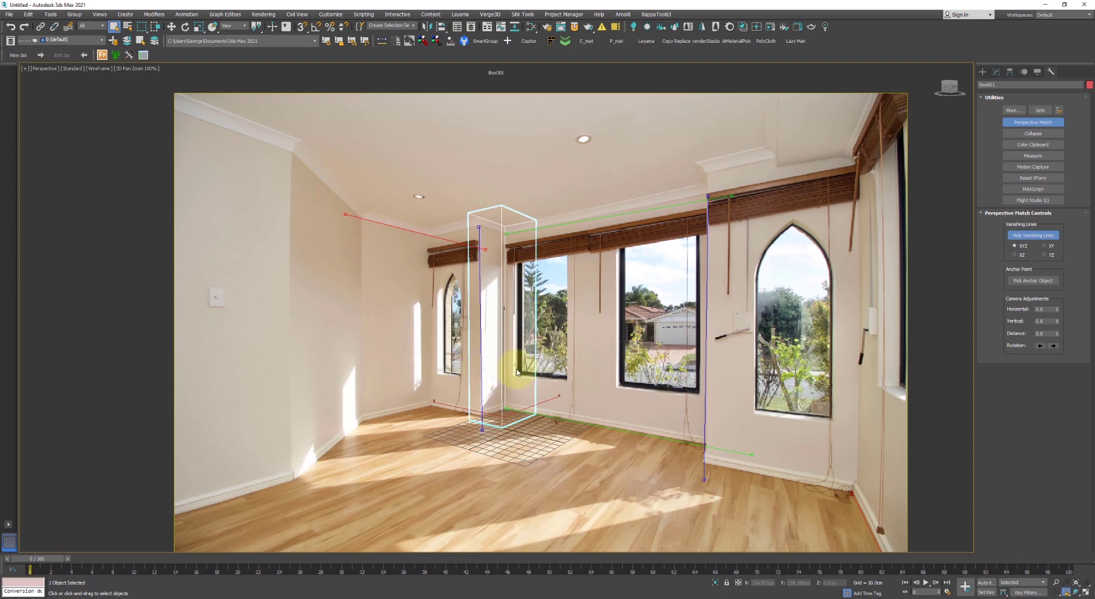
middle_drag(501, 368, 501, 355)
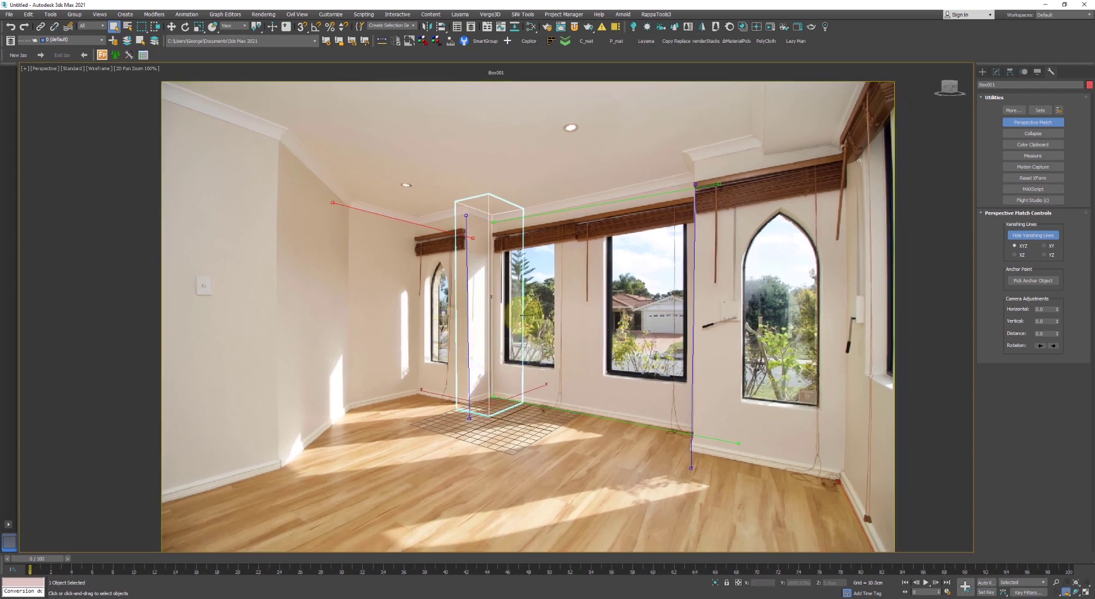
Create a standard camera from the matched perspective view and open its parameters
click(126, 15)
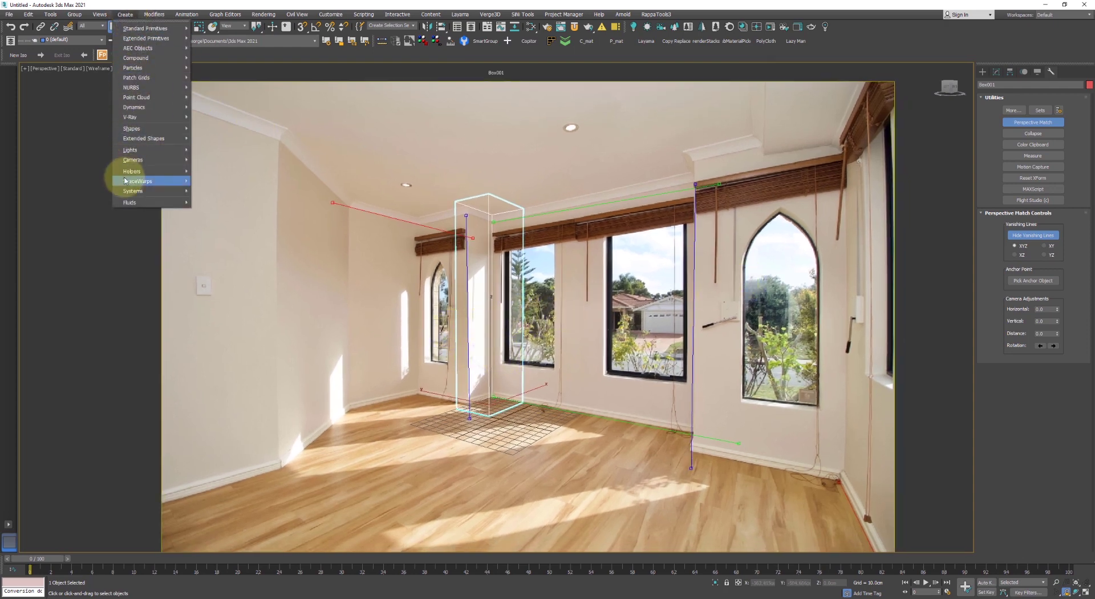
mouse_move(134, 160)
click(245, 210)
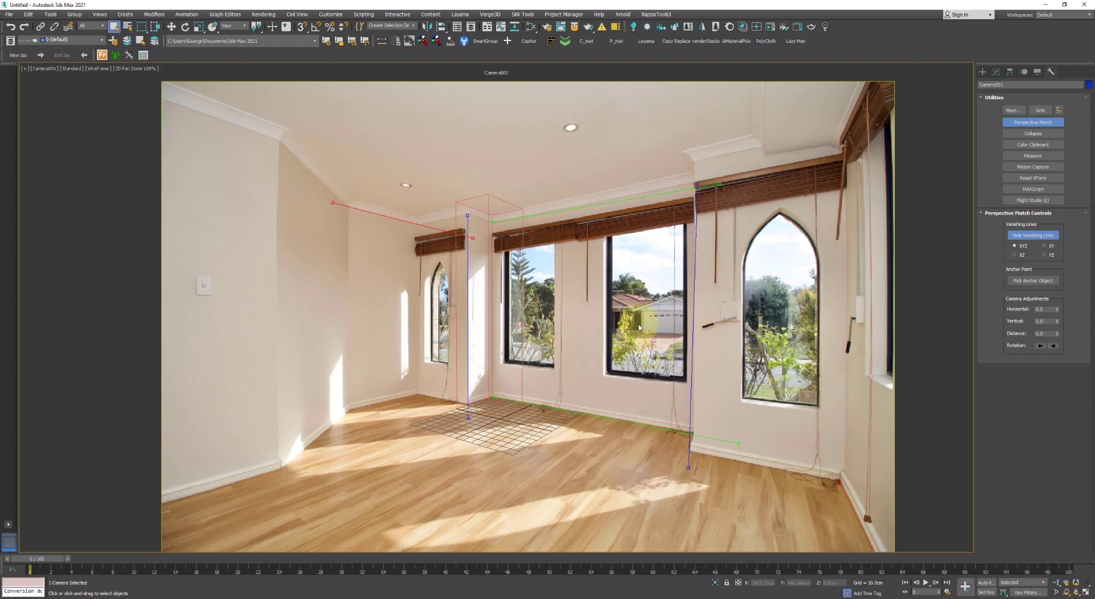
click(996, 73)
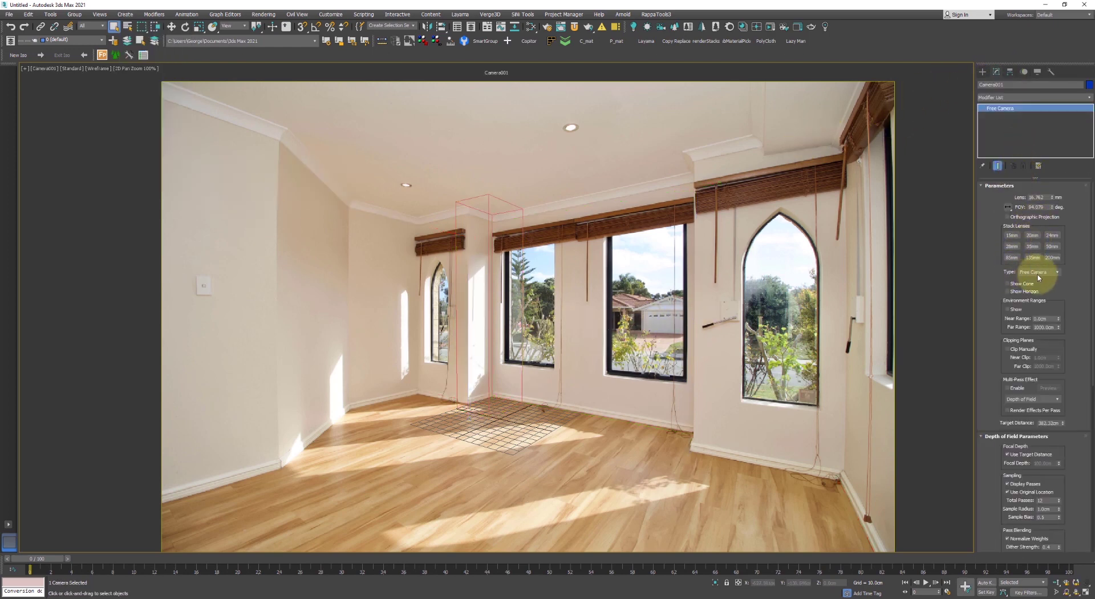
Convert the wireframe box in the room corner to an Editable Poly
click(491, 209)
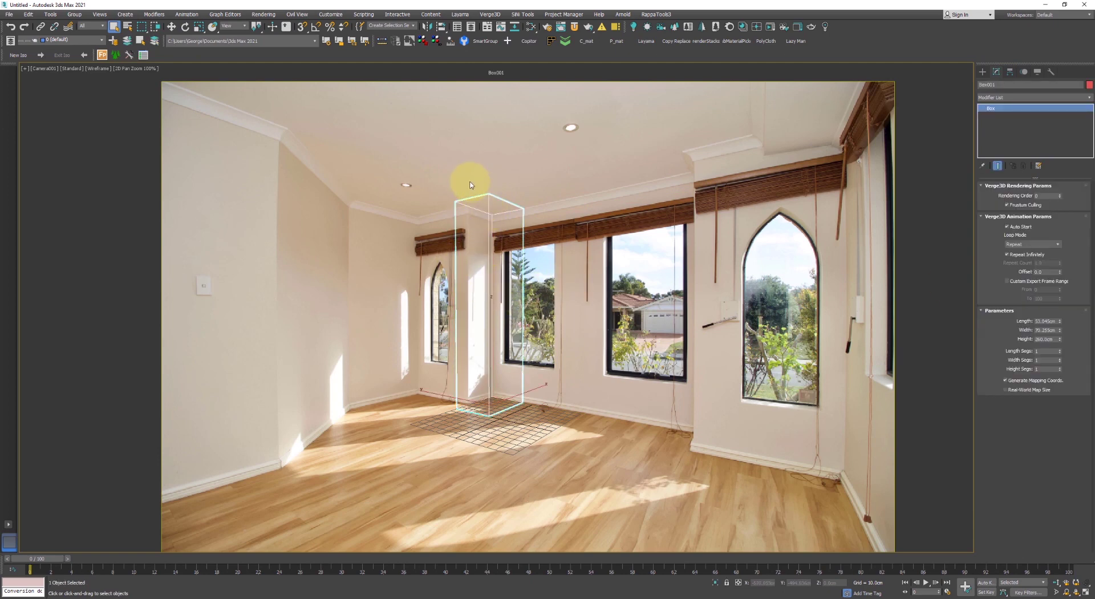
right_click(476, 183)
mouse_move(531, 254)
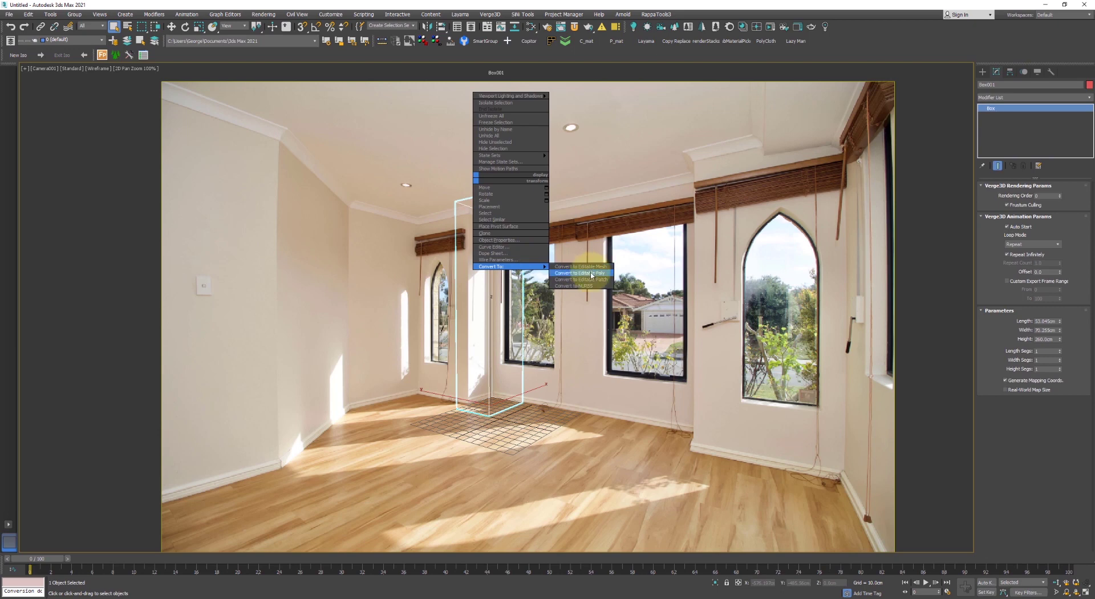
click(579, 273)
Delete the box's top, bottom and two front polygons, keeping only the two wall faces at the column corner
key(4)
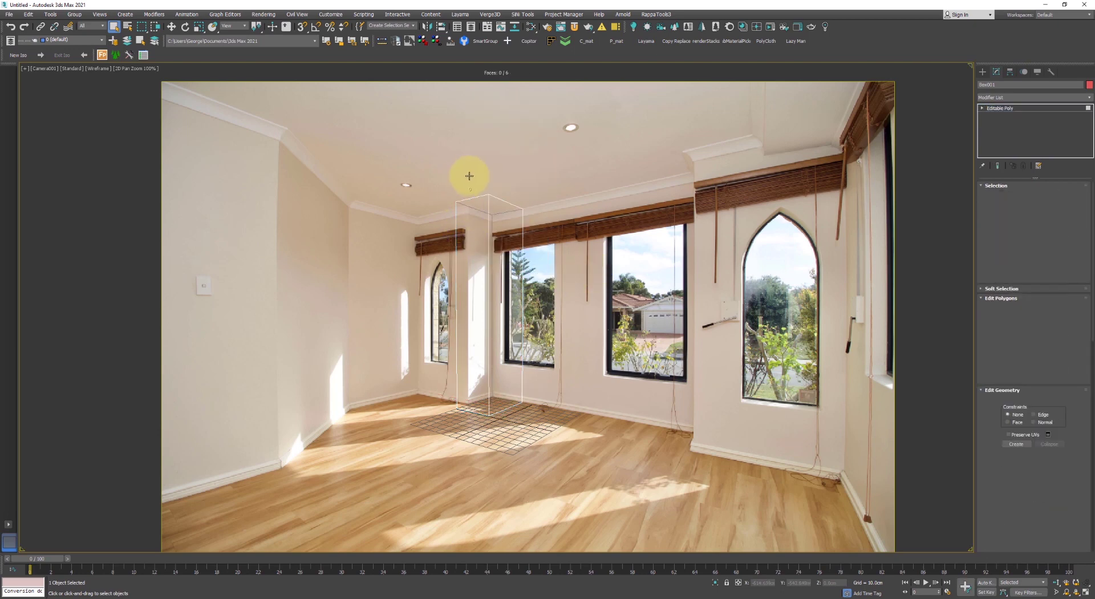
click(501, 210)
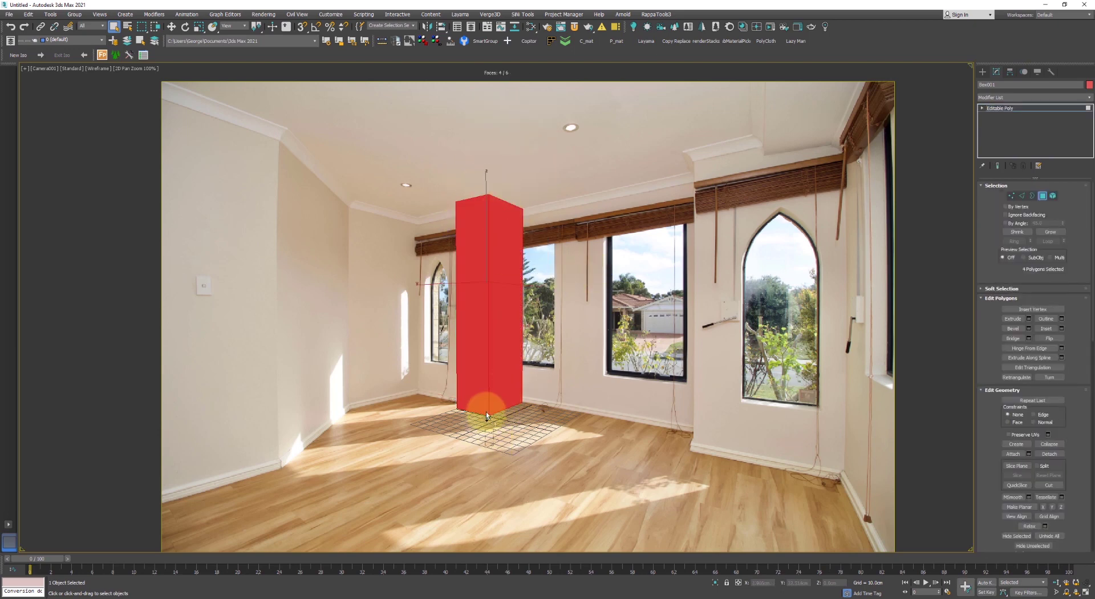
key(Delete)
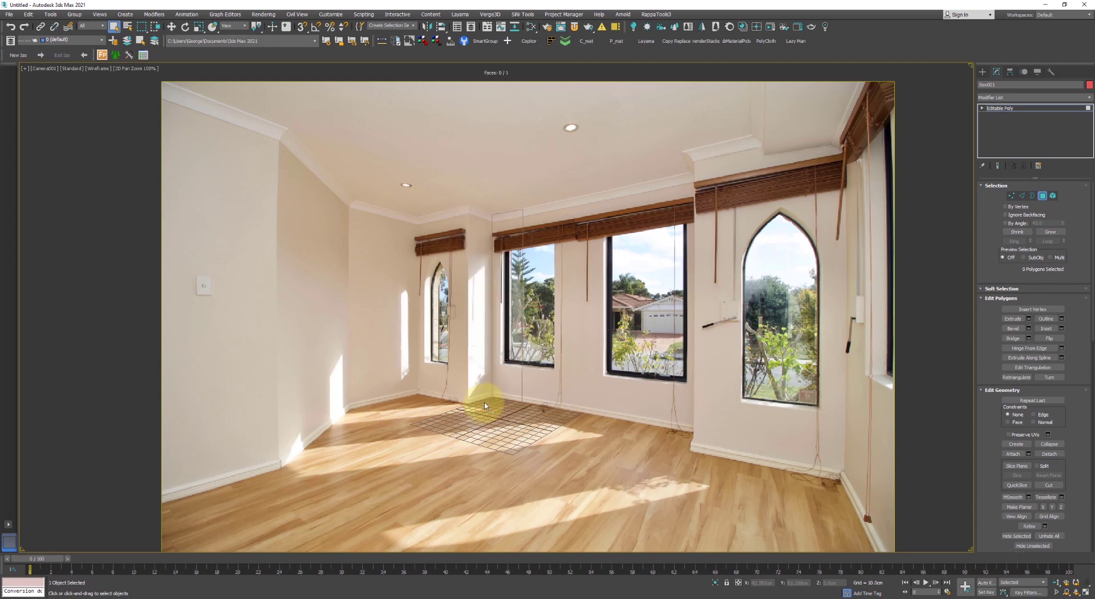
Extend the wall strip by pulling copies of its open vertical edge along the successive wall corners in the photo
key(2)
click(492, 353)
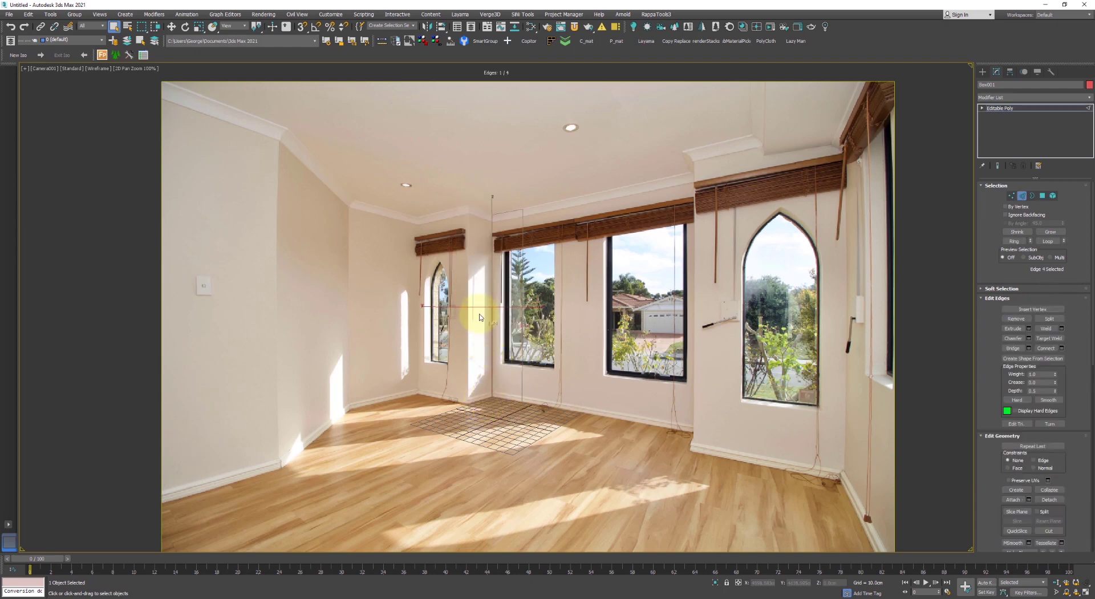
key(w)
shift+drag(514, 306, 380, 313)
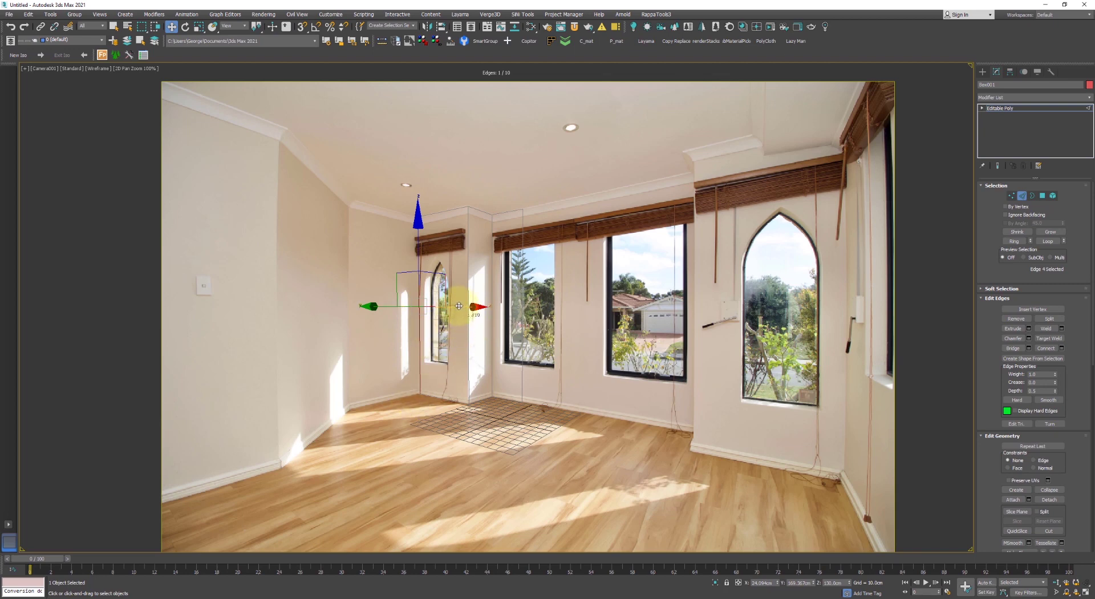
mouse_move(454, 307)
shift+mouse_down()
mouse_move(388, 310)
mouse_move(379, 293)
shift+mouse_up()
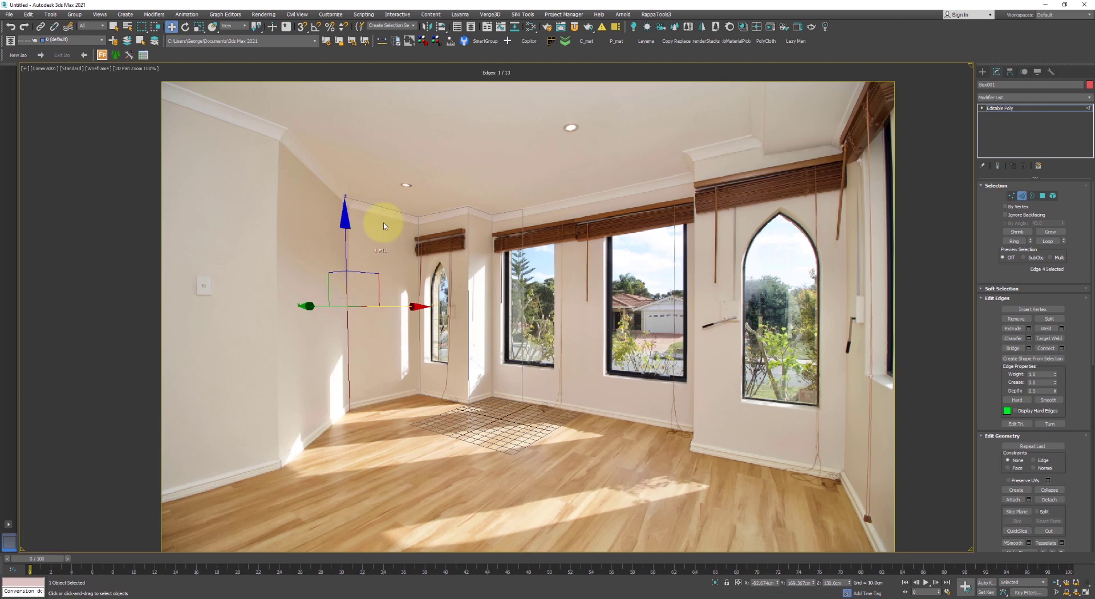
mouse_move(354, 306)
shift+mouse_down()
mouse_move(325, 325)
mouse_move(303, 296)
mouse_move(300, 318)
mouse_move(284, 290)
mouse_move(276, 325)
mouse_move(264, 311)
mouse_move(354, 313)
mouse_move(268, 308)
mouse_move(259, 319)
mouse_move(320, 310)
mouse_move(242, 306)
mouse_move(259, 306)
shift+mouse_up()
key(s)
key(s)
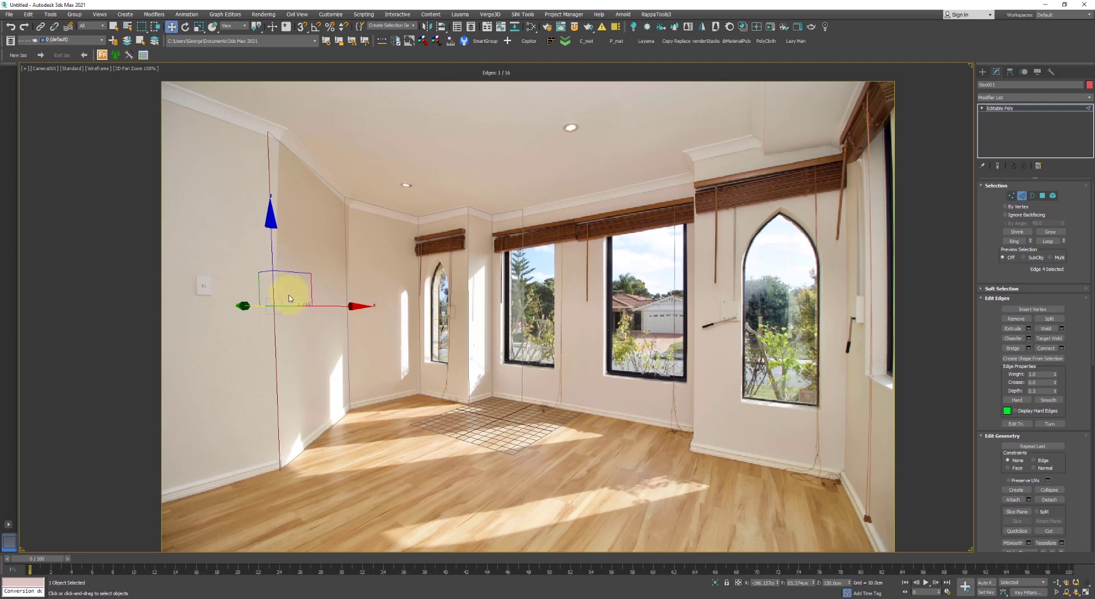
Align the last edge's upper vertex with the ceiling corner, and extend the wall just past the photo's left border
key(1)
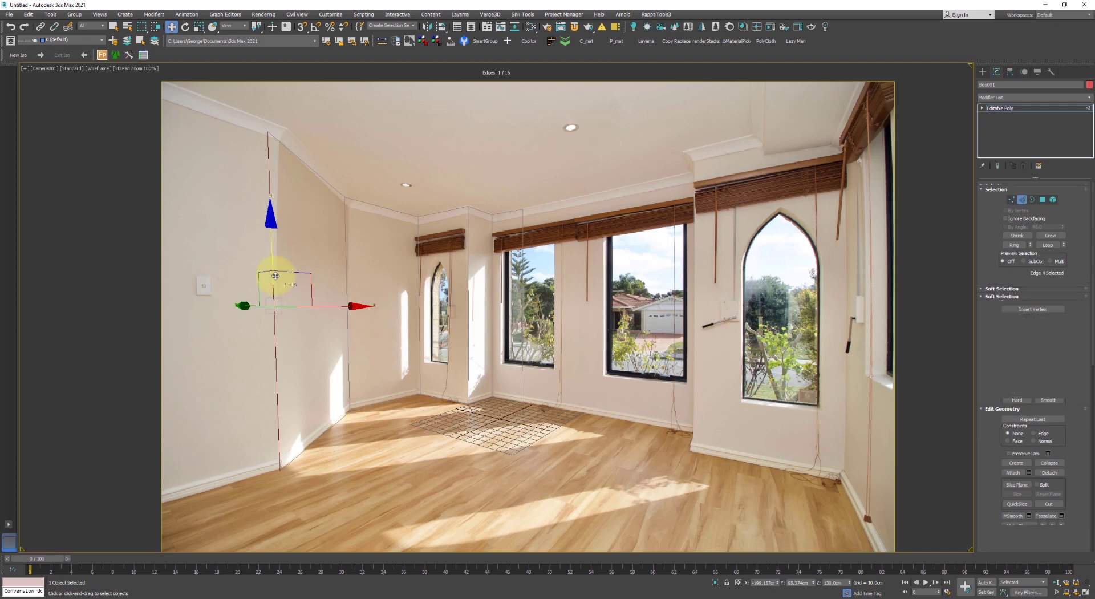
drag(260, 117, 285, 144)
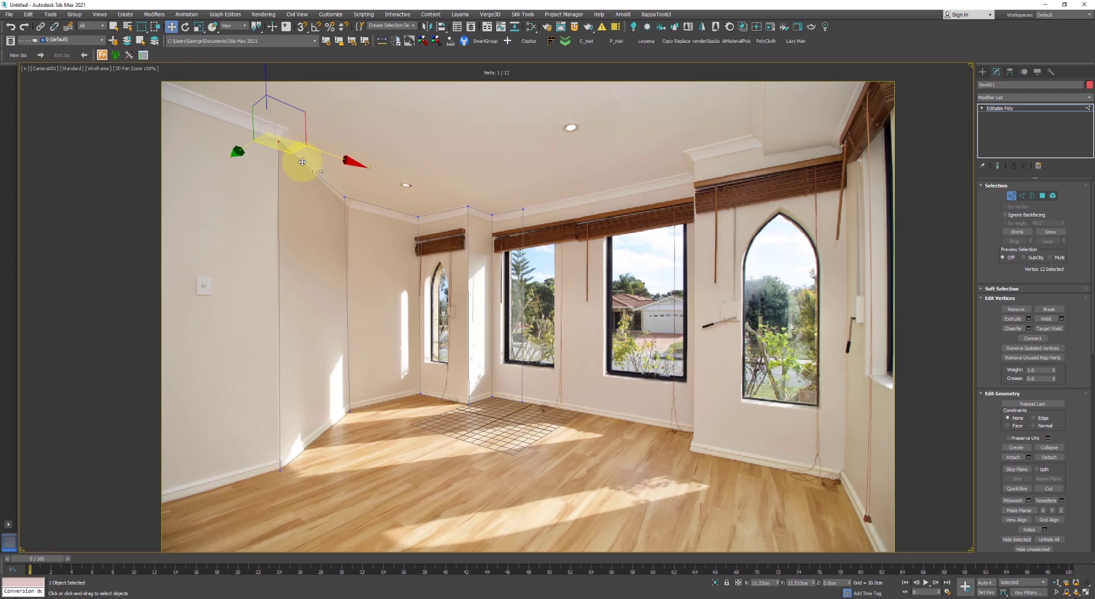
drag(302, 162, 302, 162)
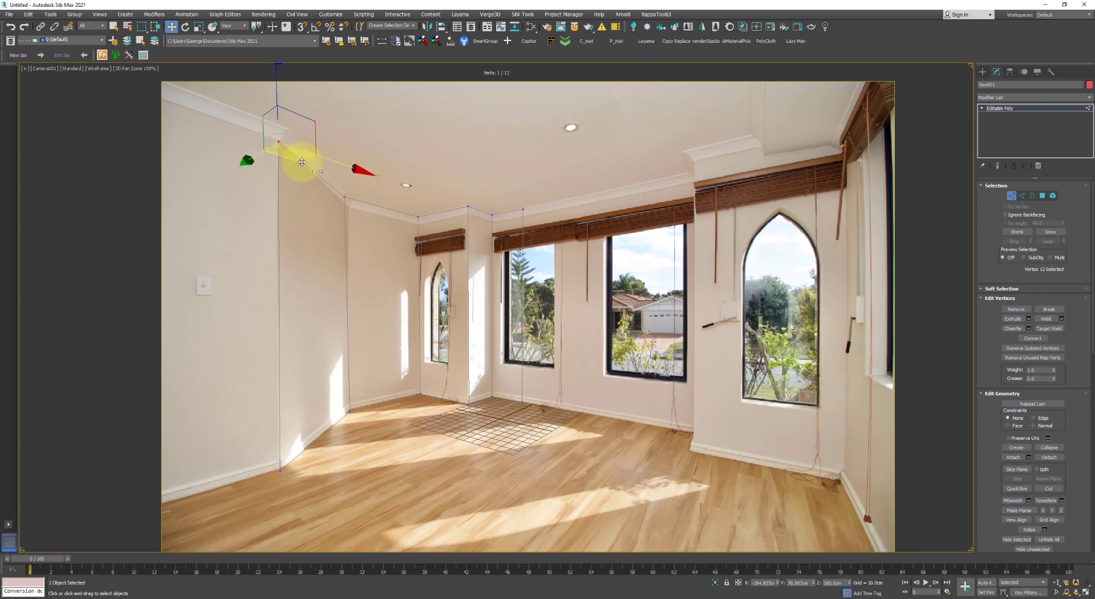
key(2)
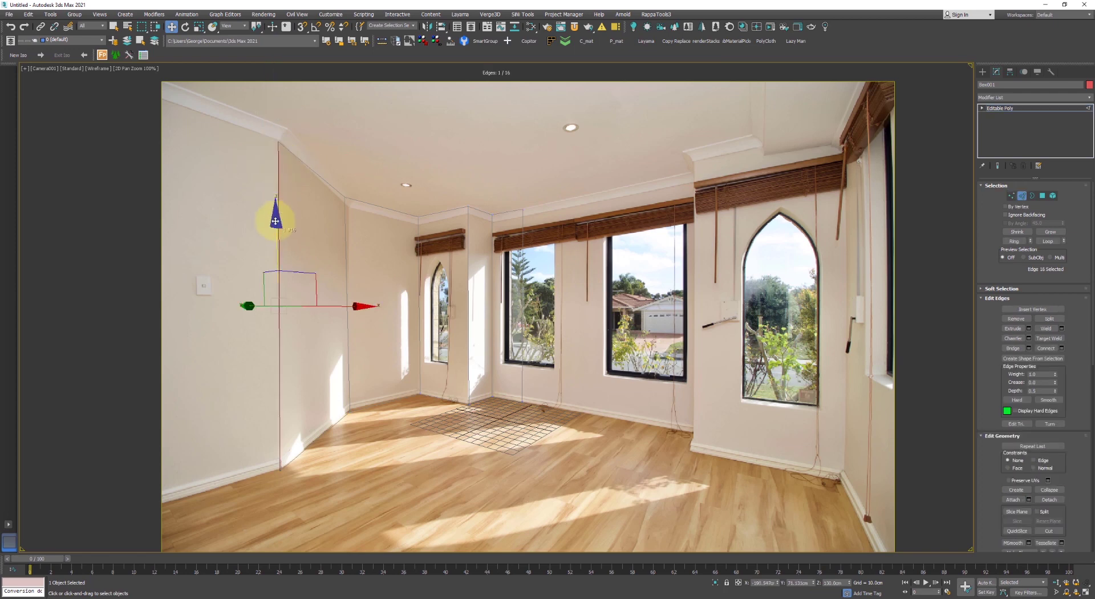
drag(268, 315, 133, 306)
Shift the upper vertex of the inner left wall corner onto the photo's ceiling line
key(1)
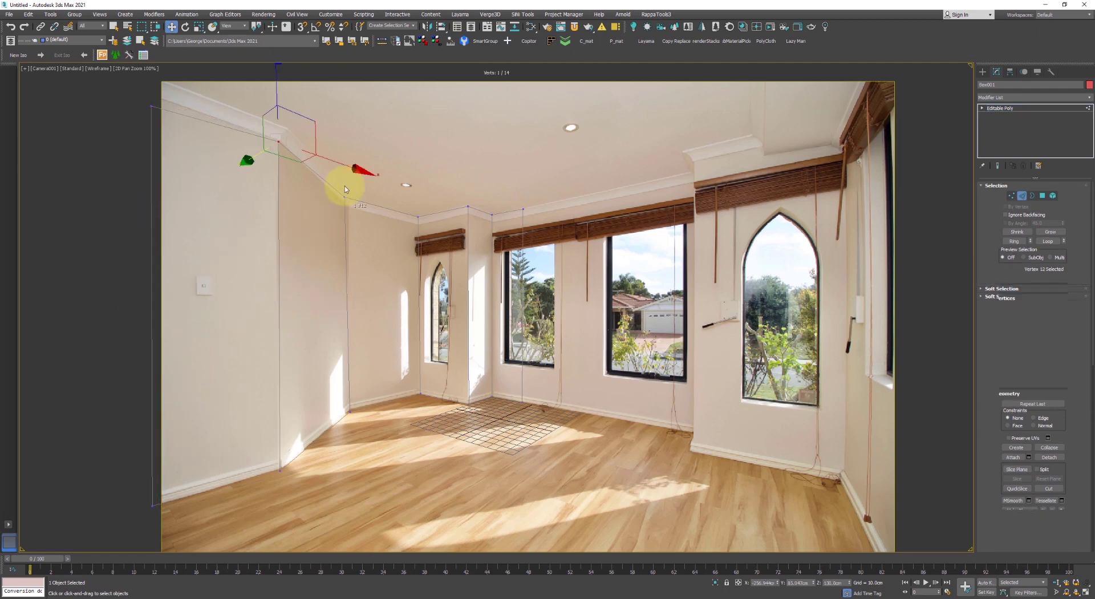
click(345, 197)
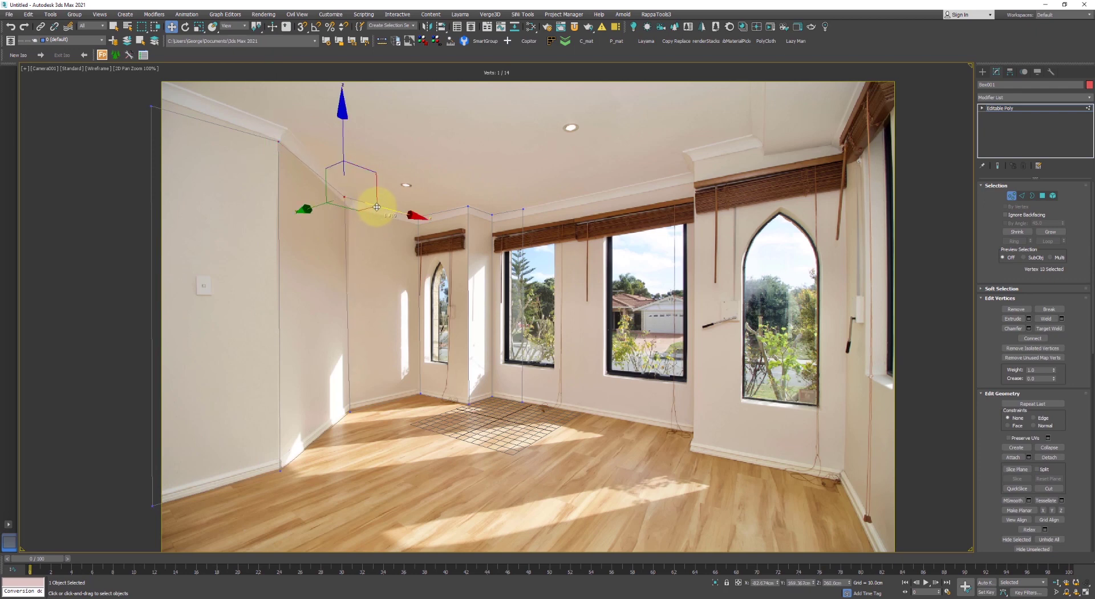
drag(380, 209, 382, 210)
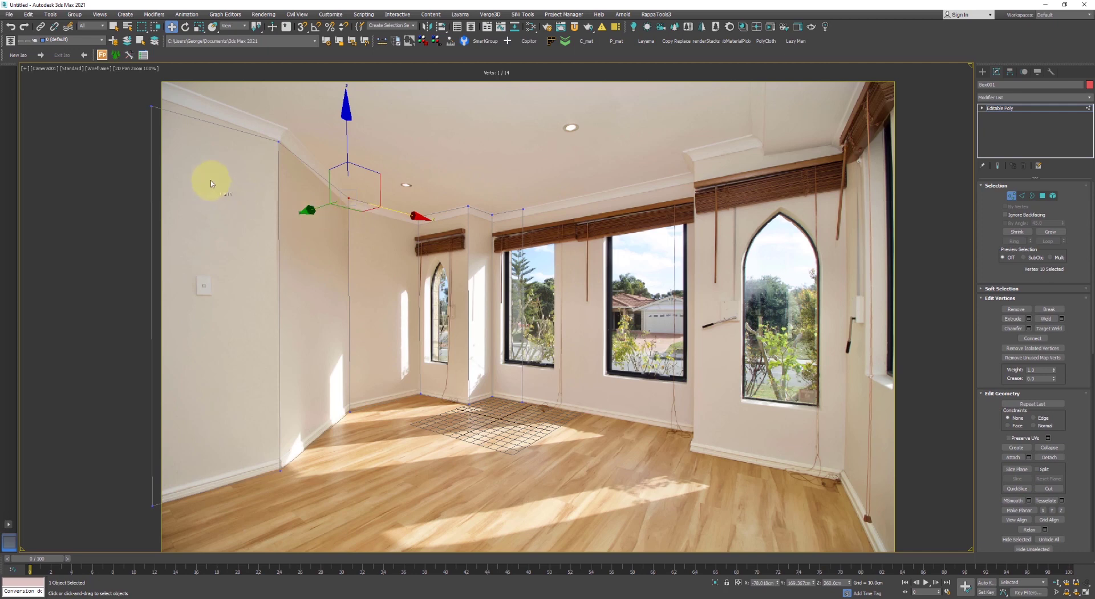
Raise the left wall's two upper vertices slightly toward the cornice, and select the upper vertices around the column
click(151, 106)
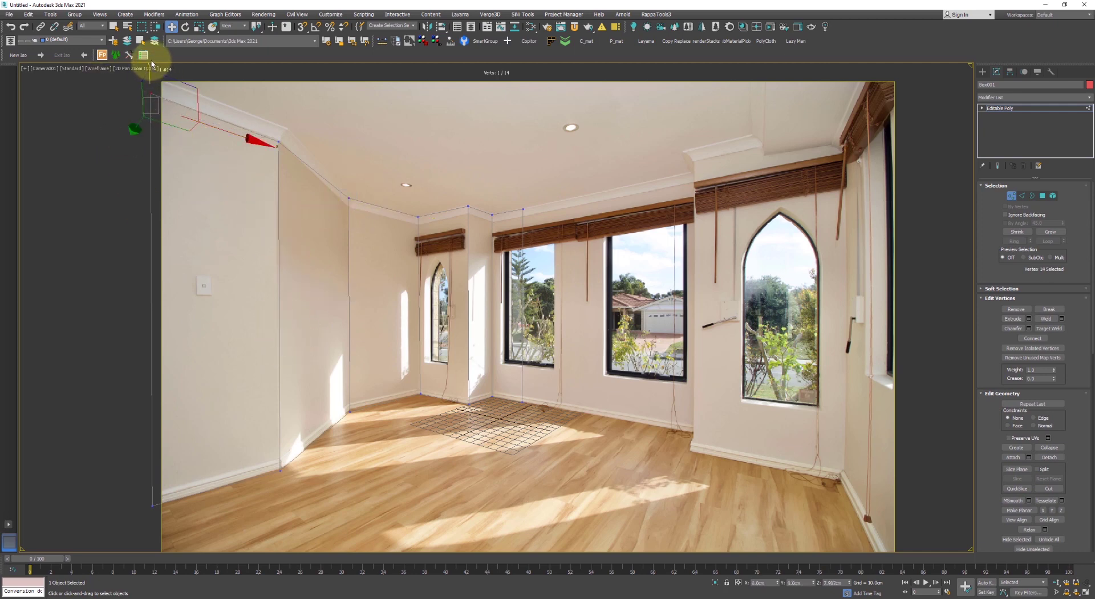
drag(303, 180, 82, 55)
drag(220, 71, 224, 62)
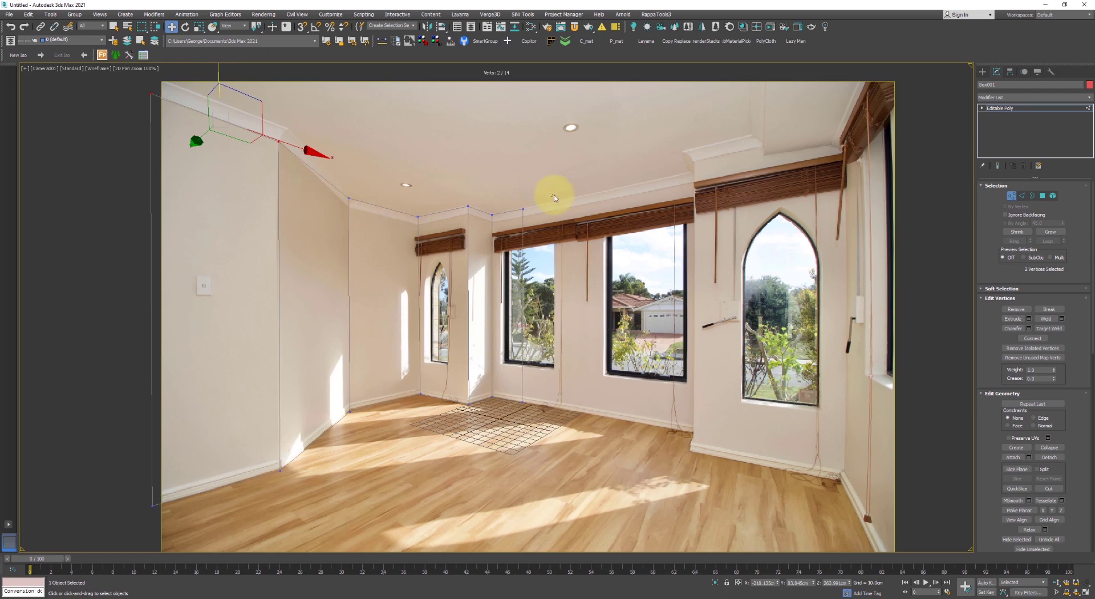
drag(537, 198, 365, 244)
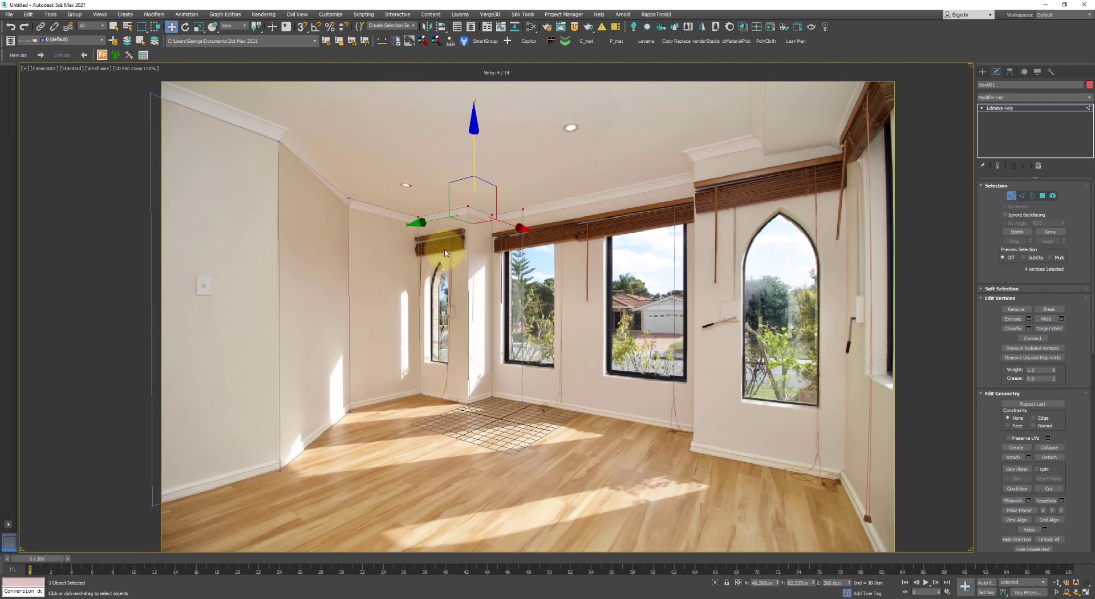
Readjust the outer ends of the upper and lower green vanishing lines in Perspective Match, and delete the wall mesh
click(1051, 72)
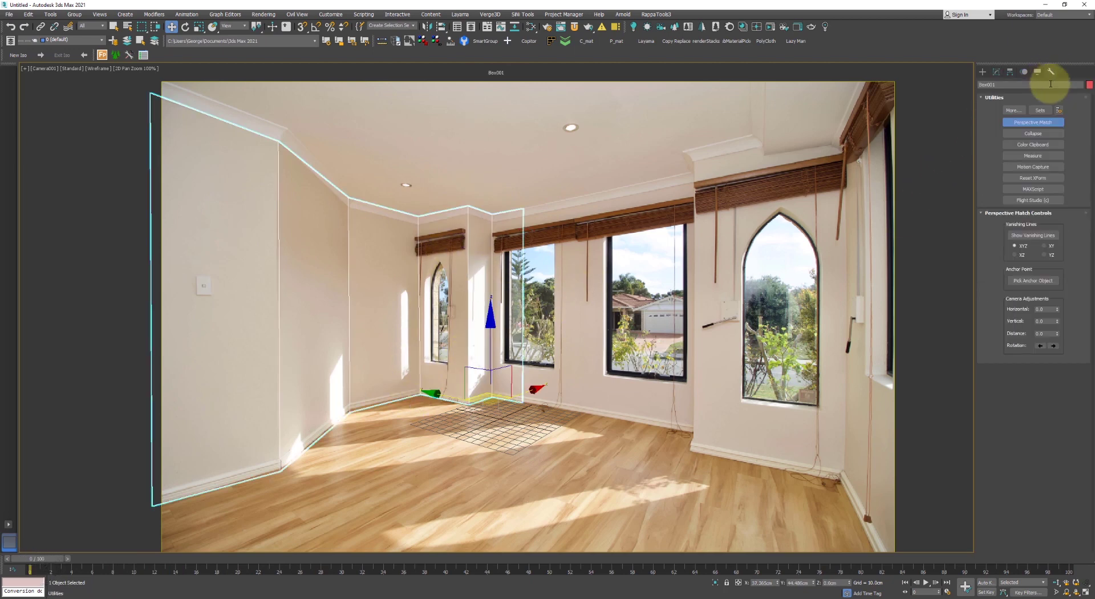
click(1037, 238)
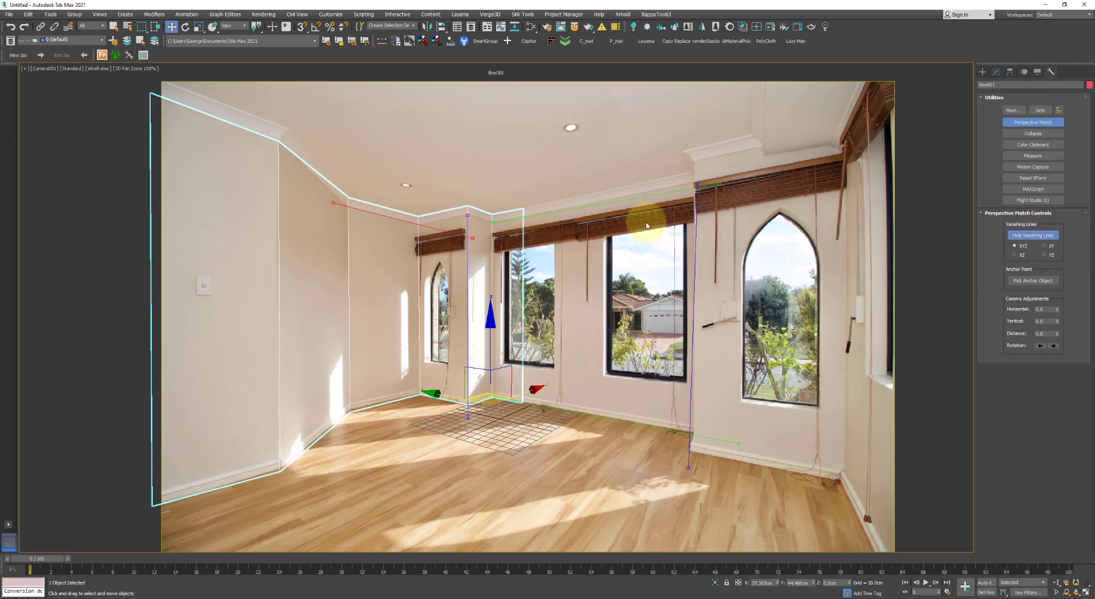
drag(724, 190, 723, 180)
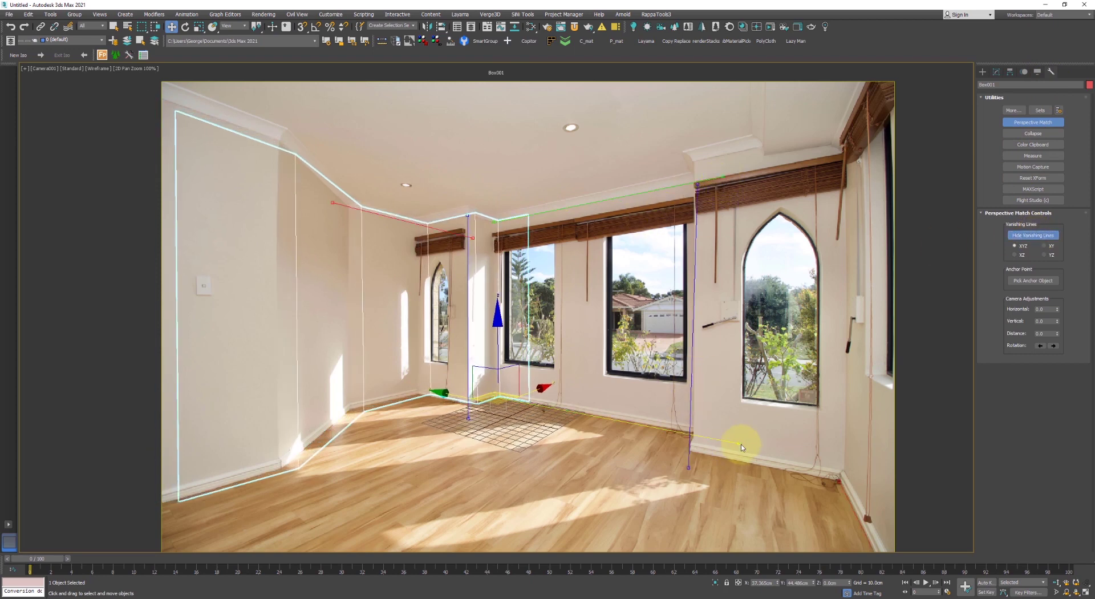
drag(742, 447, 748, 444)
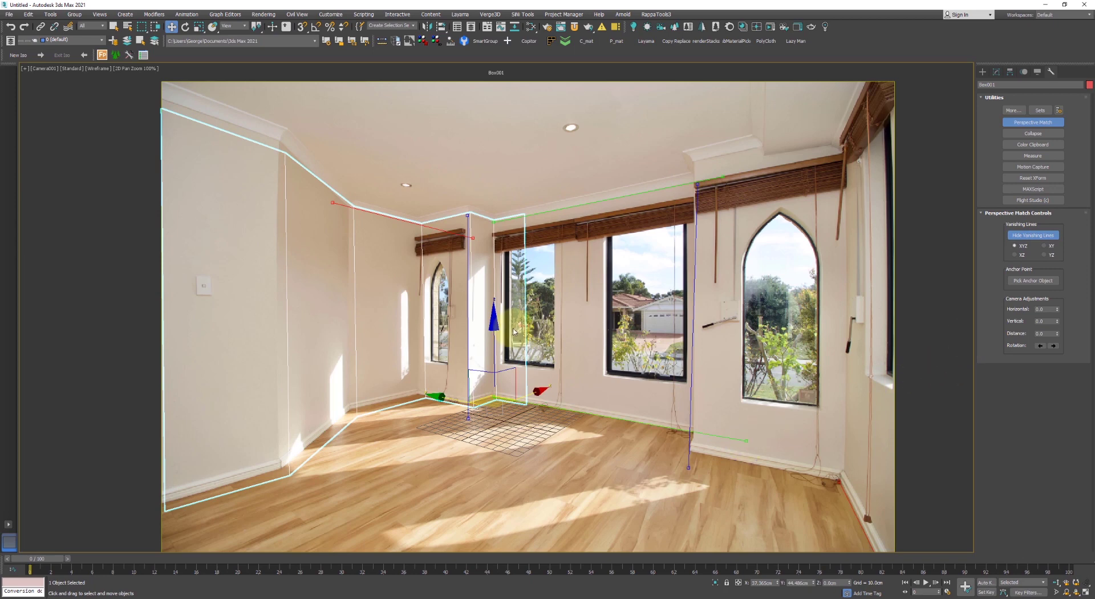
key(Delete)
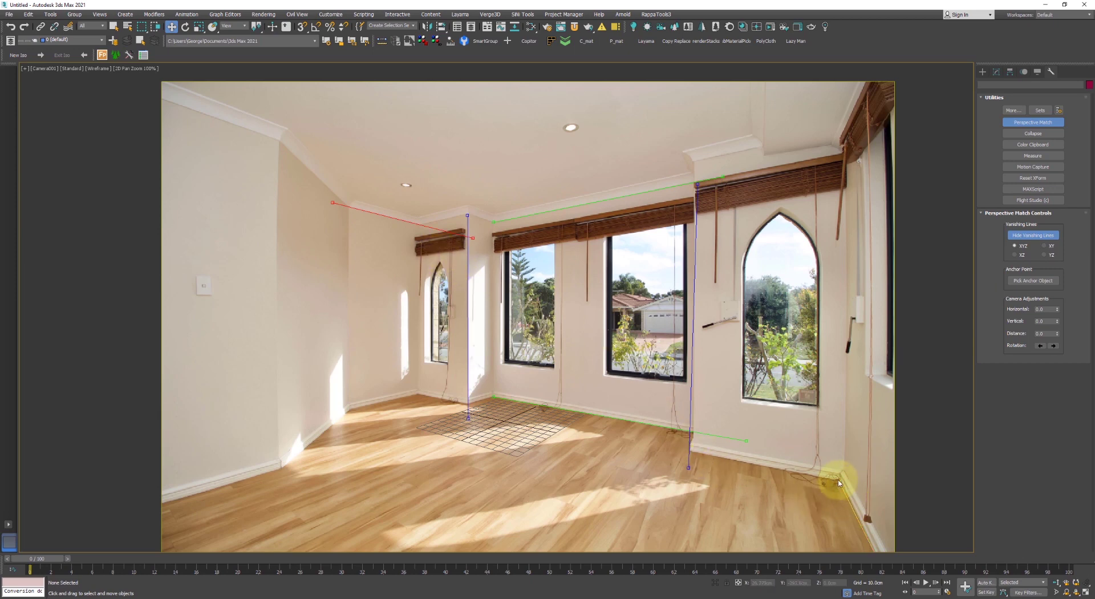
Realign the lower red vanishing line and the longer blue line with the room's edges, and fine-tune the camera's horizontal and vertical position
drag(839, 482, 841, 483)
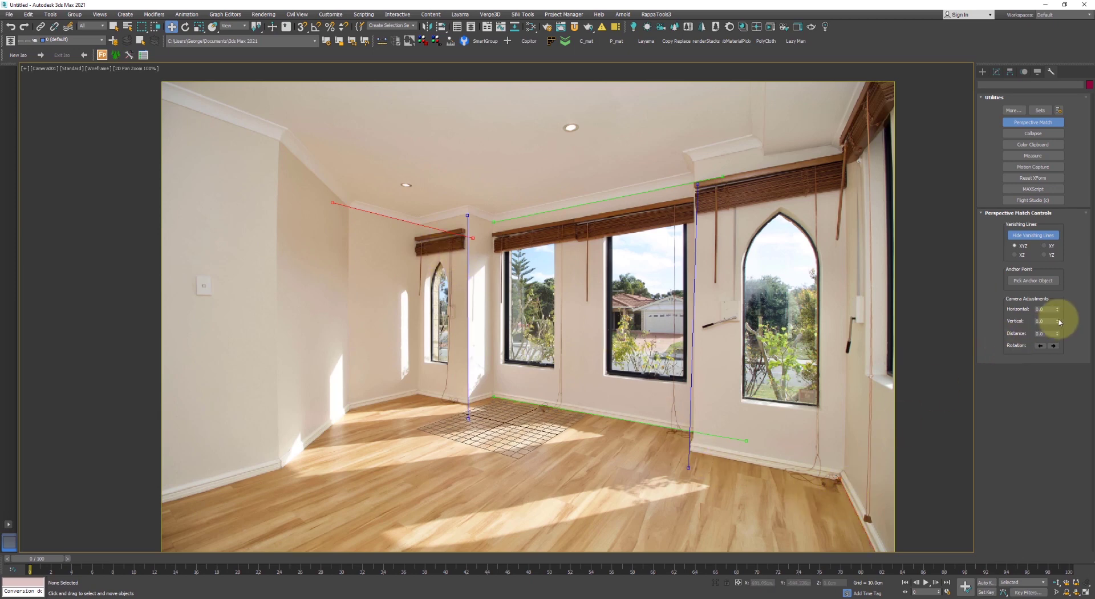
drag(1057, 310, 1047, 274)
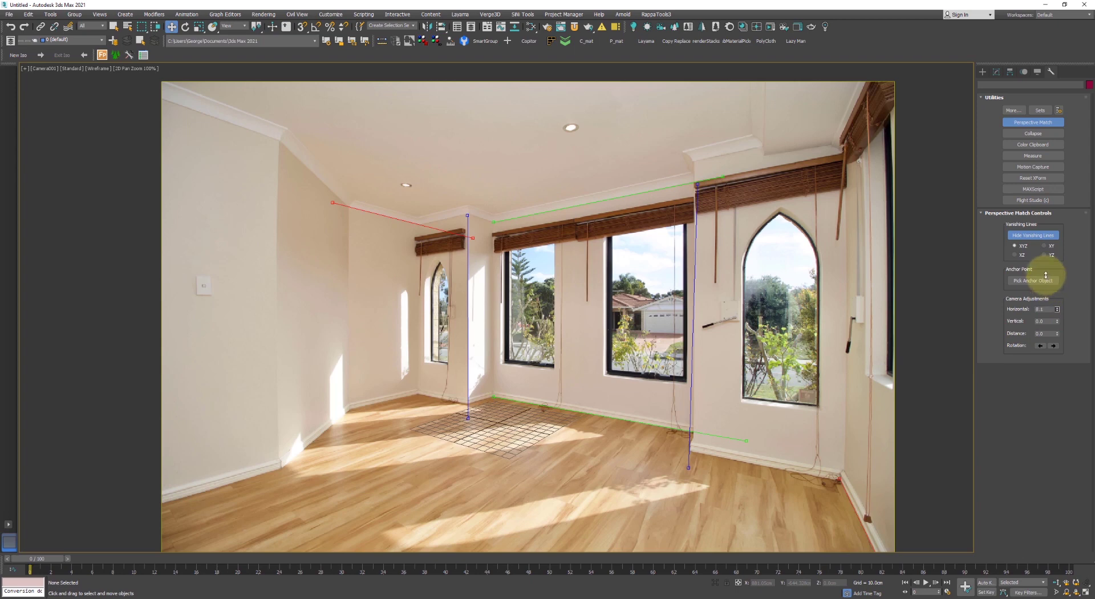
drag(1057, 321, 1058, 342)
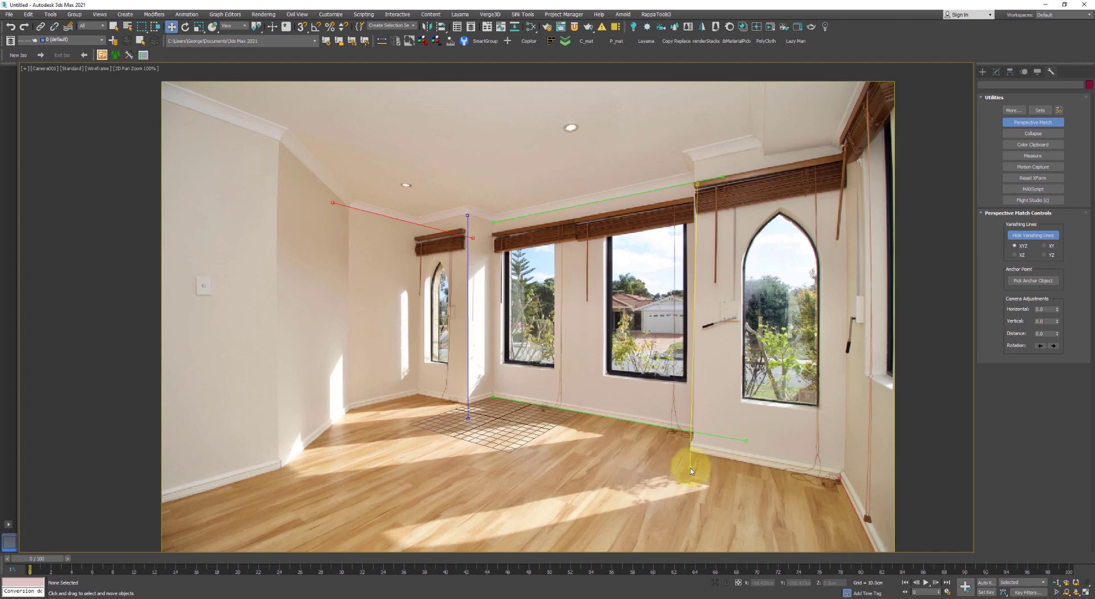
drag(698, 186, 697, 137)
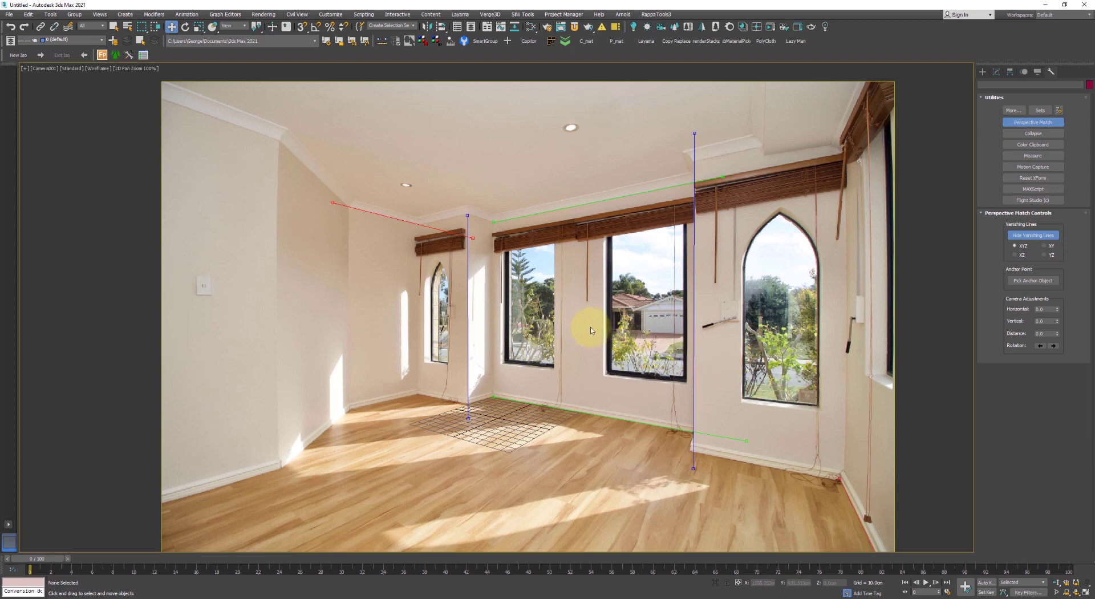
Create a box at the foot of the column corner, about 70 cm wide and 264 cm high
click(997, 74)
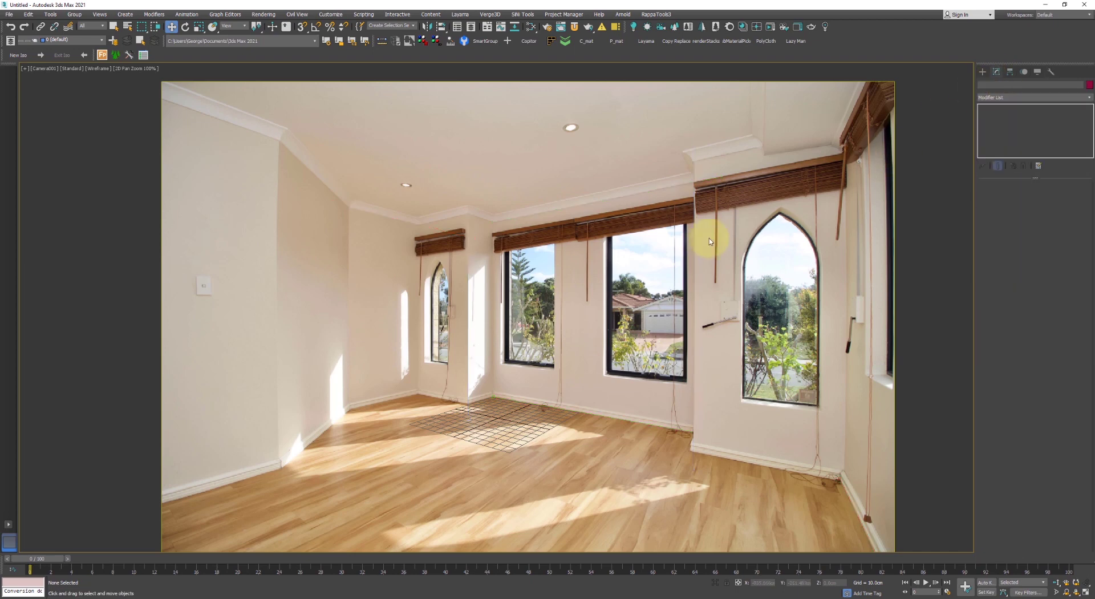
click(983, 72)
click(1017, 122)
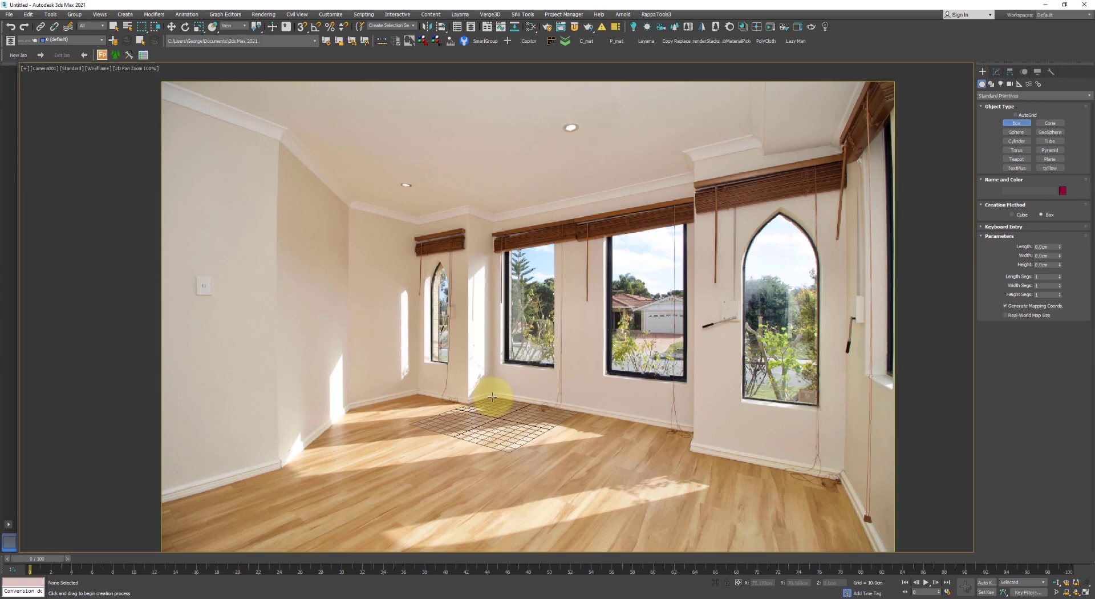
drag(493, 397, 490, 416)
click(535, 235)
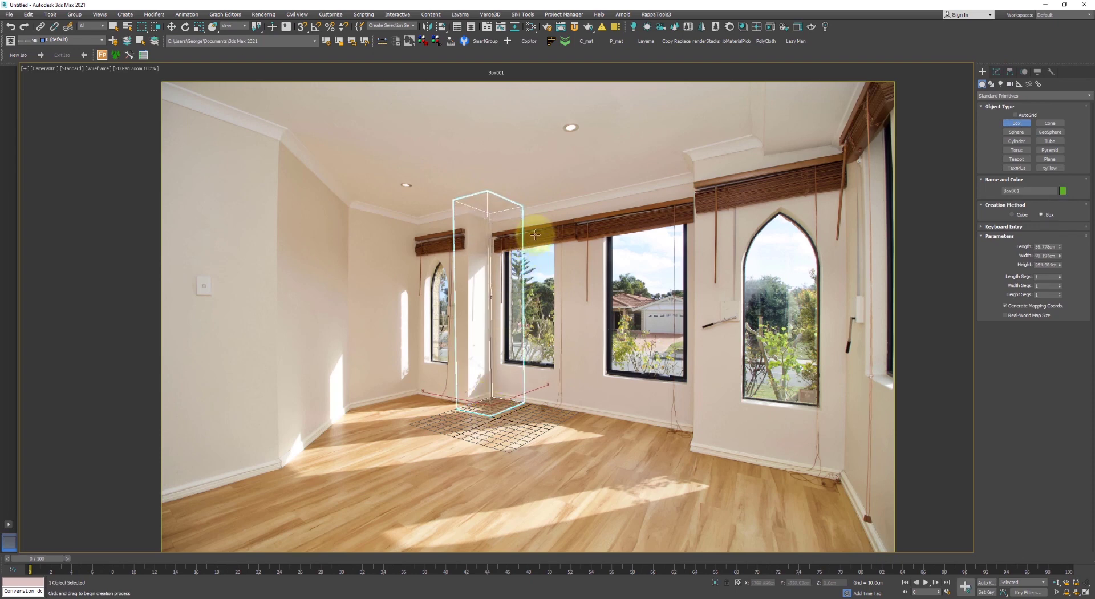
Make the new box editable with an Edit Poly modifier and delete its two front polygons
key(w)
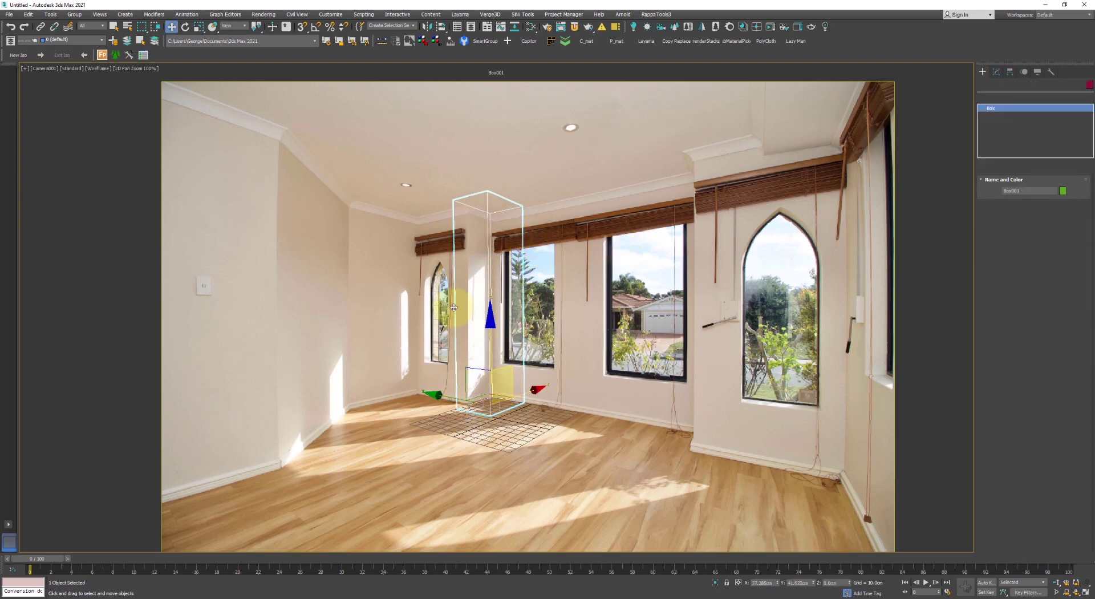
key(4)
click(479, 291)
key(Delete)
click(496, 303)
key(Delete)
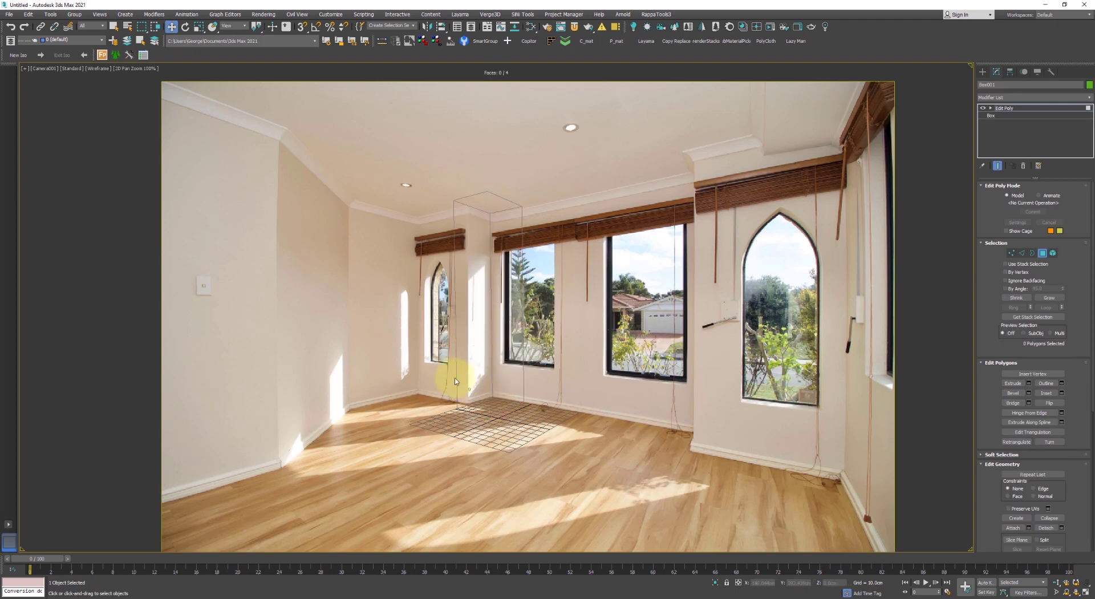
Delete the box's top and bottom polygons, keeping only the two wall faces
key(2)
click(456, 320)
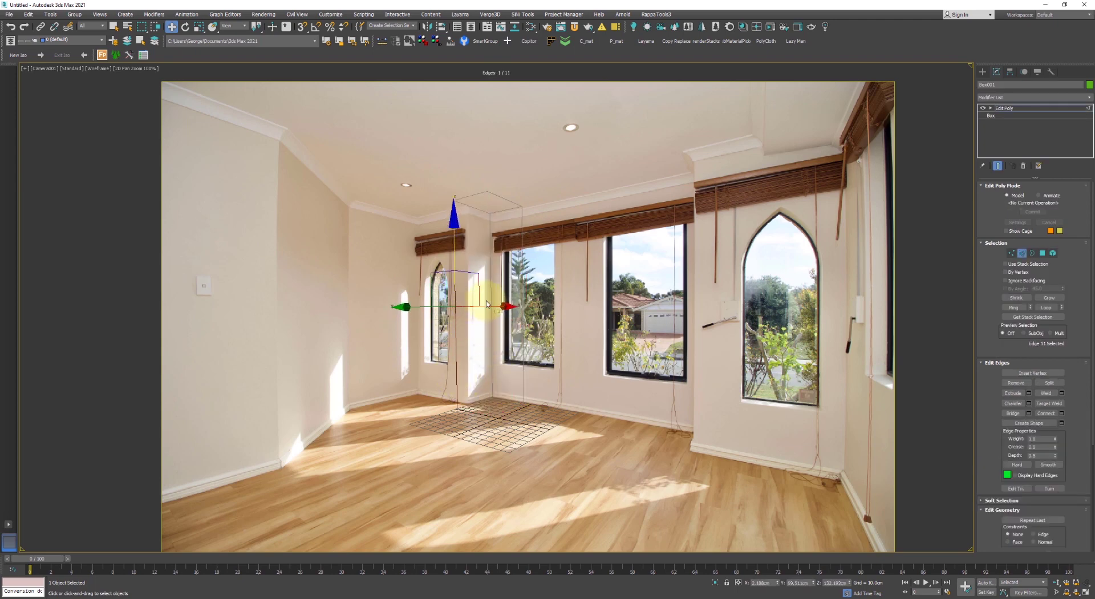
click(495, 204)
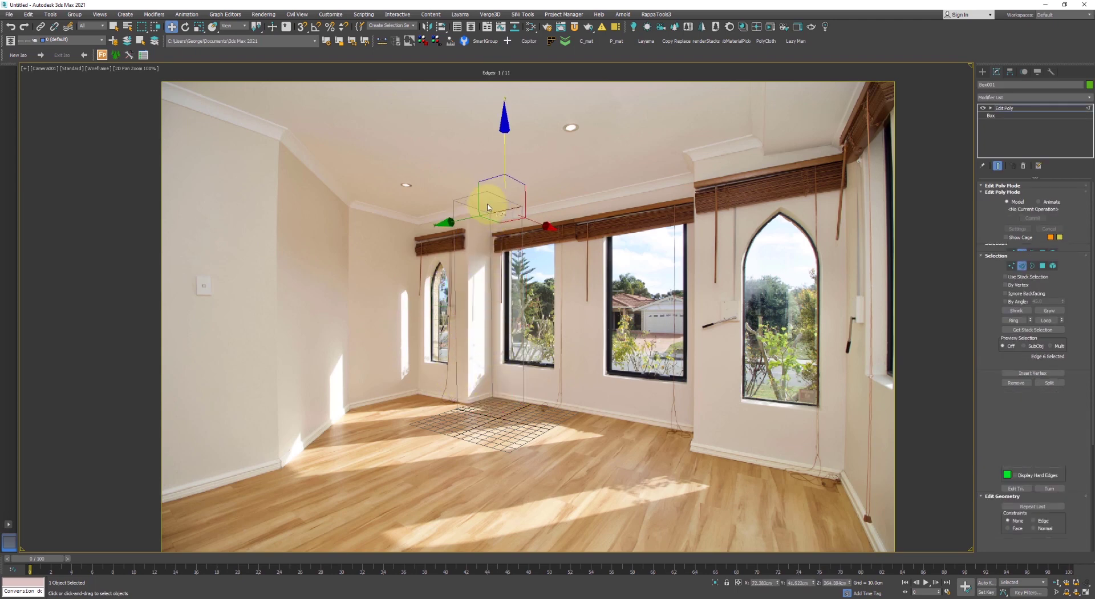
key(4)
click(488, 206)
key(Delete)
click(491, 406)
key(Delete)
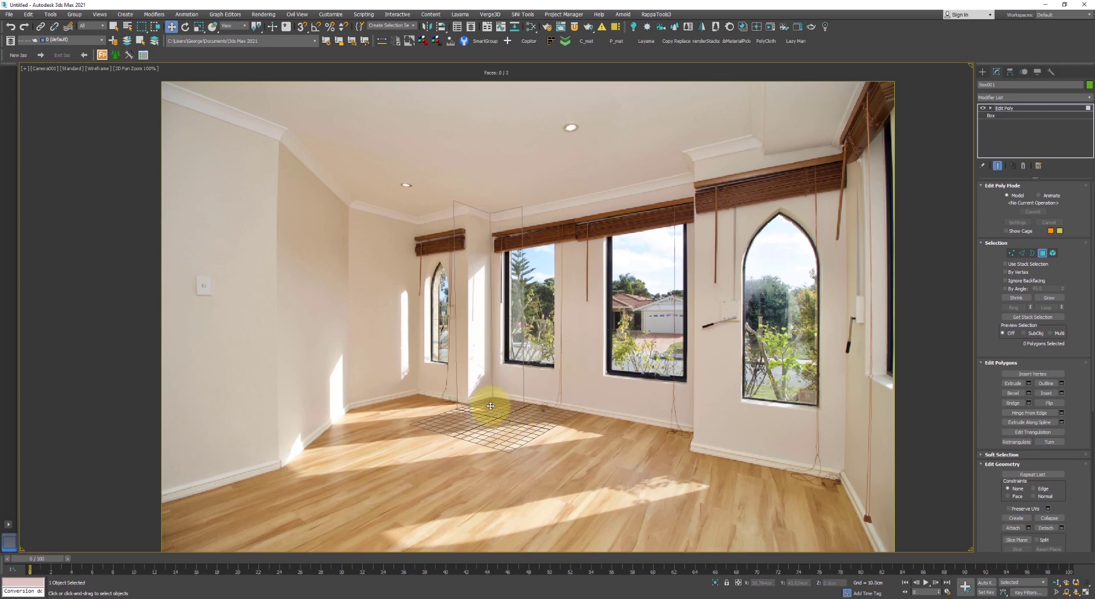
Try to move the left wall edge to the column corner and extend new faces from it along the left wall
key(2)
click(456, 299)
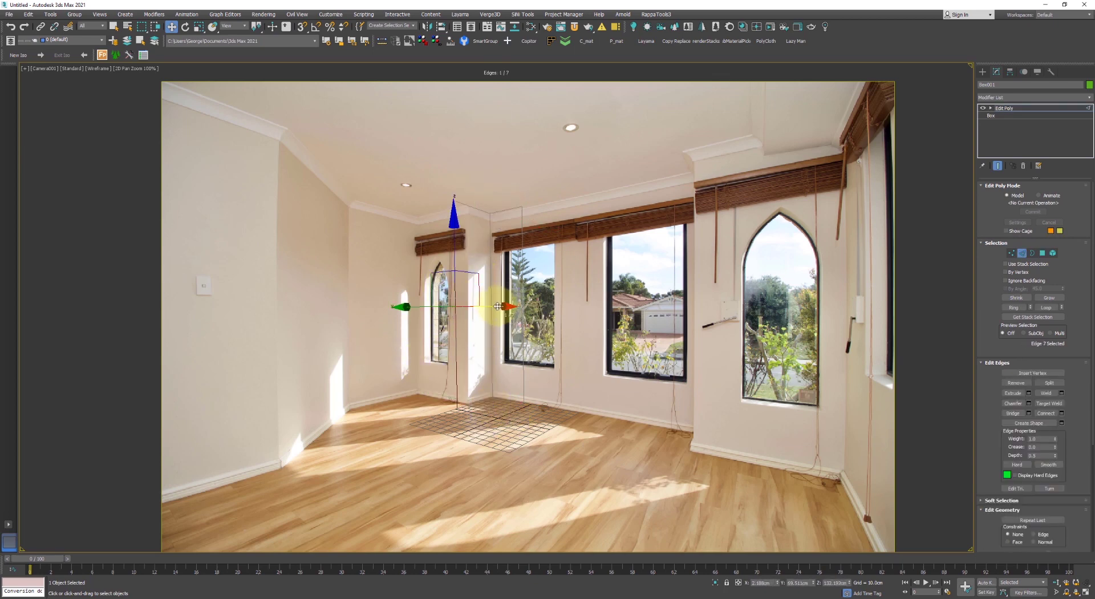
drag(498, 306, 524, 306)
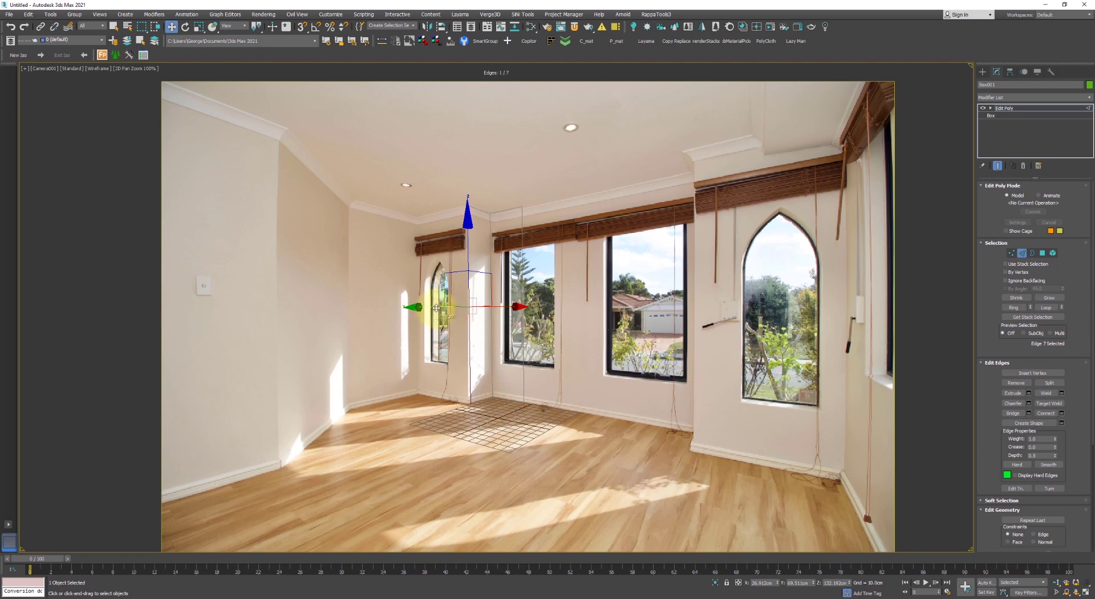
shift+drag(437, 308, 353, 315)
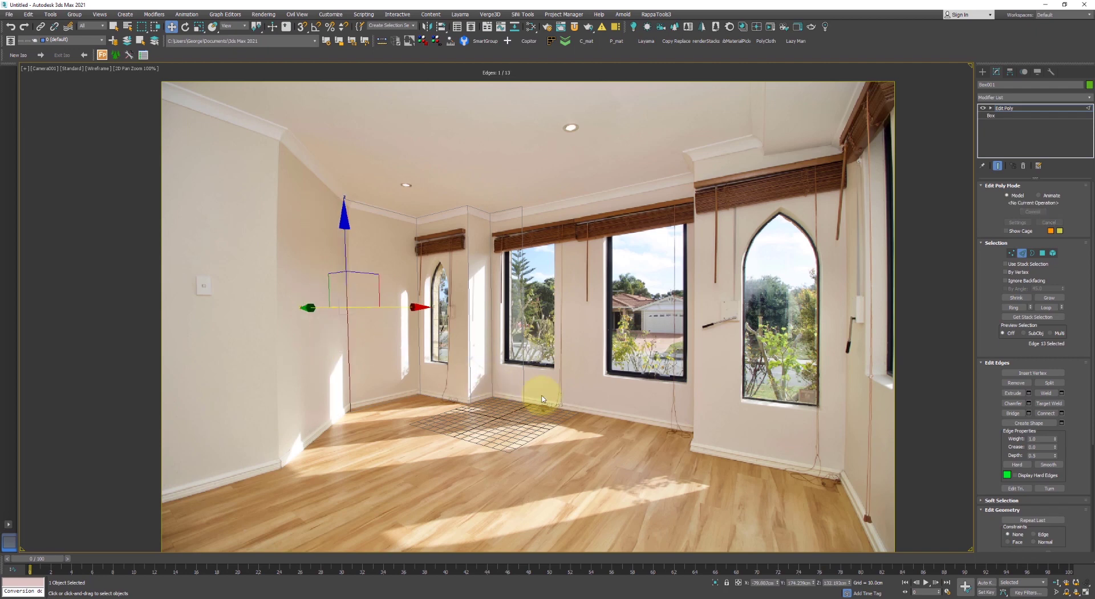
Undo the wall extension, the edge move and the deletion of the box's bottom polygon
key(ctrl+z)
key(ctrl+z)
key(ctrl+z)
key(ctrl+z)
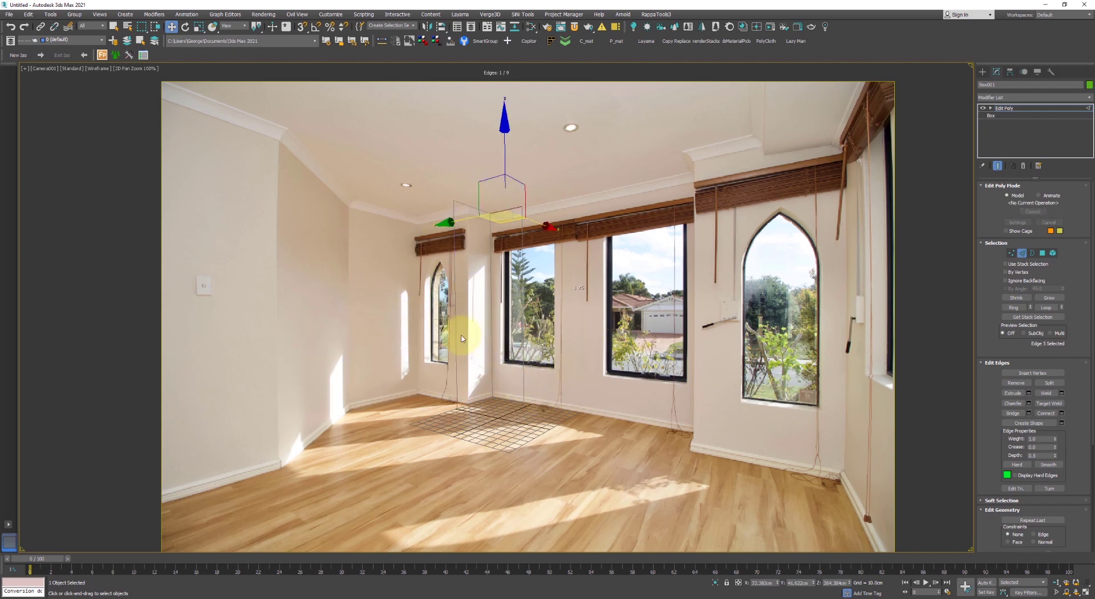
Show the Perspective Match vanishing lines, lower the upper red line's inner end slightly, and adjust the camera's vertical position to refit the box
click(1051, 72)
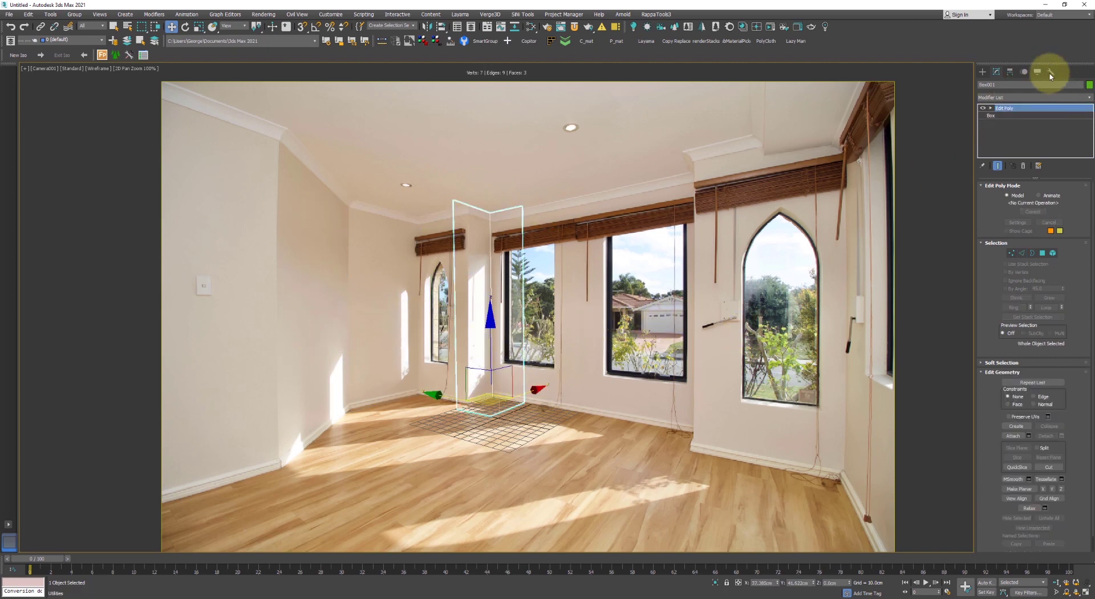
click(1033, 122)
click(1030, 235)
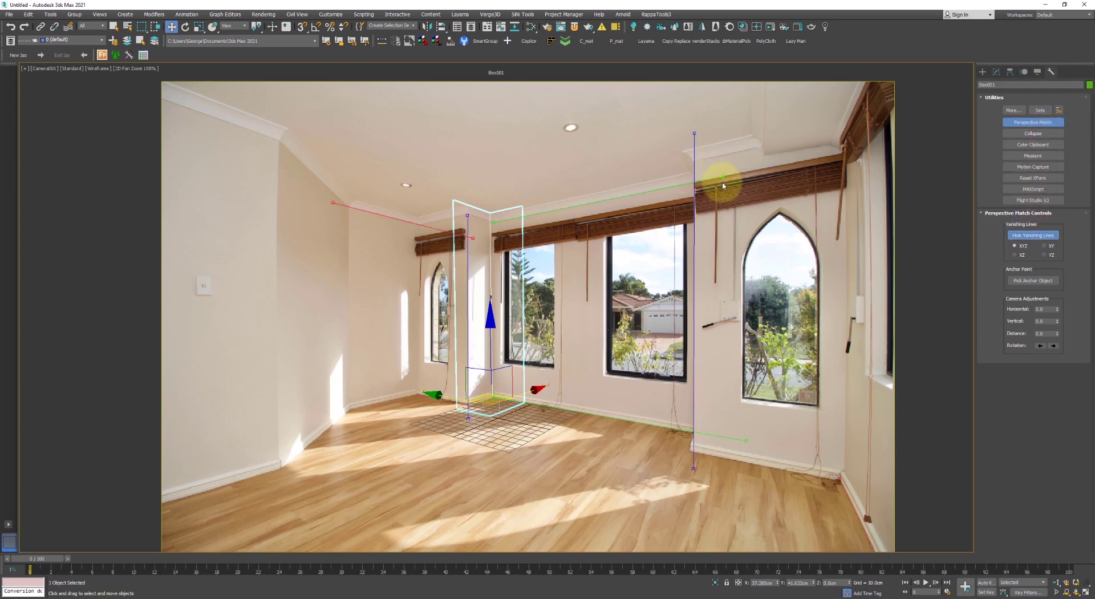
drag(474, 240, 478, 245)
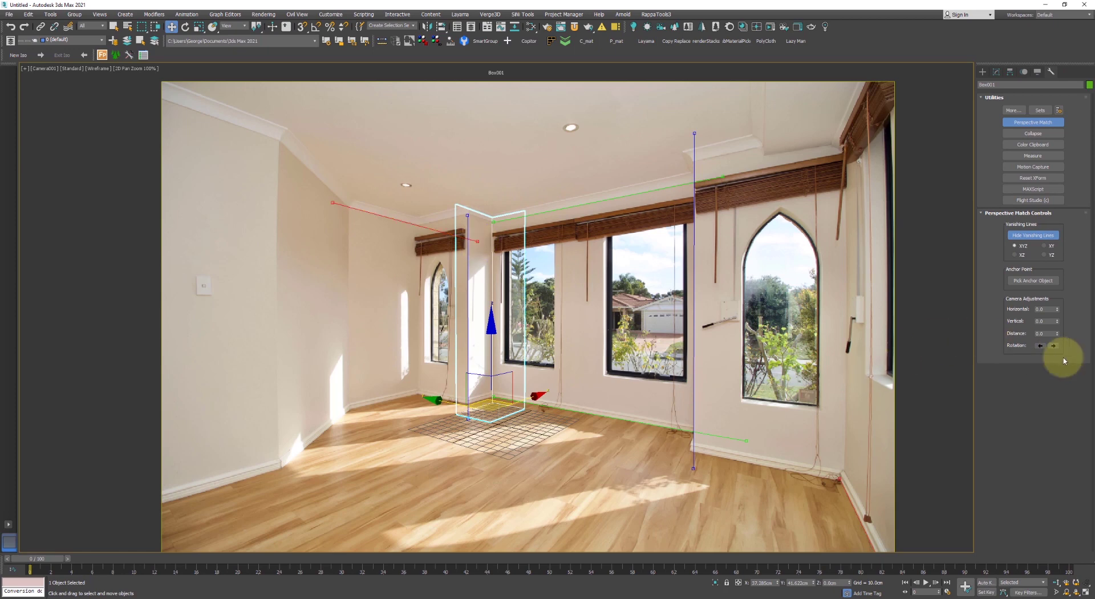
drag(1057, 321, 1063, 494)
drag(1058, 321, 1056, 333)
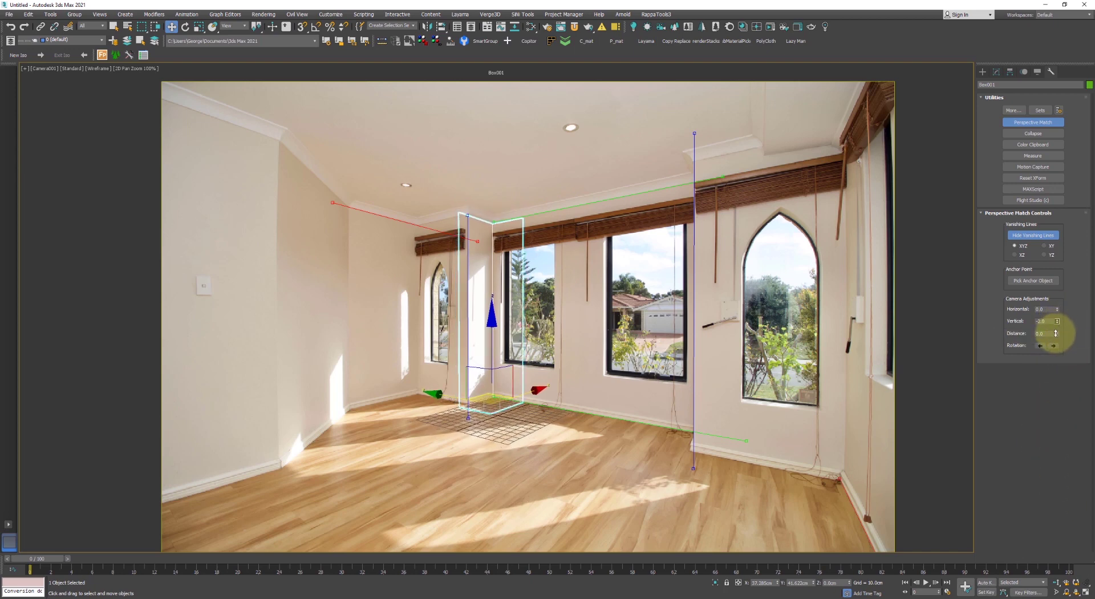
Check the box's fit at the floor and ceiling corners, pick it as the anchor object, and adjust the camera distance
scroll(454, 379, up, 4)
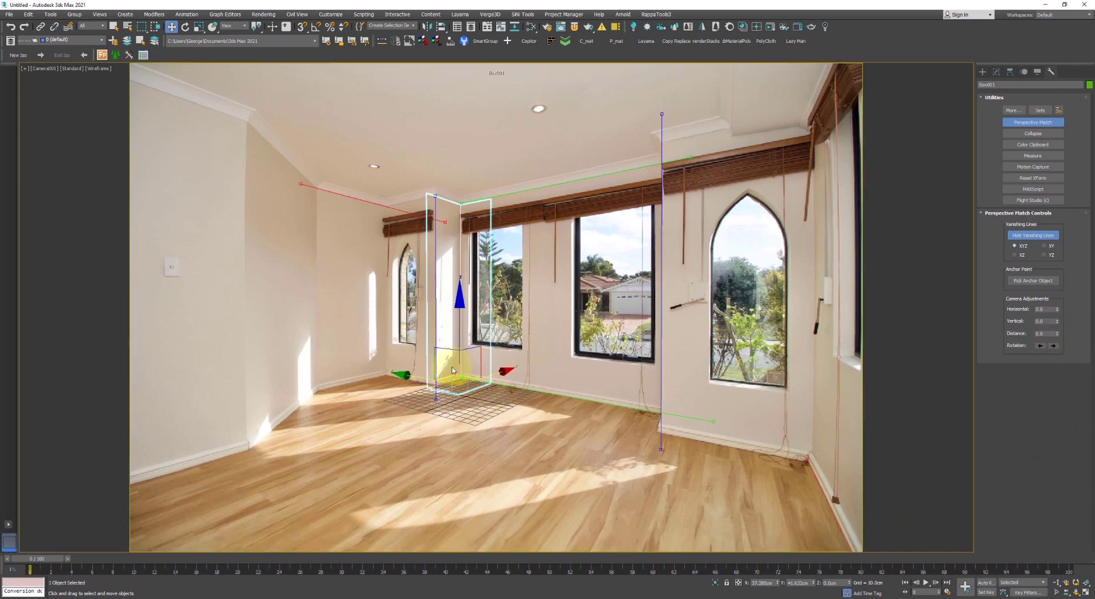
scroll(448, 381, up, 4)
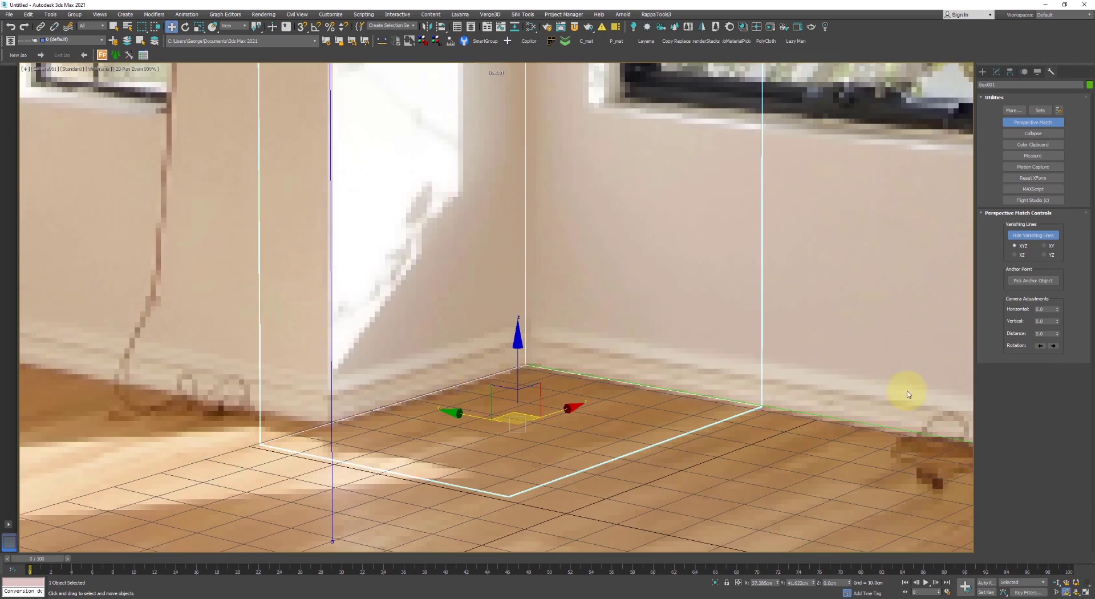
scroll(679, 223, down, 4)
middle_drag(633, 80, 589, 223)
scroll(590, 224, up, 3)
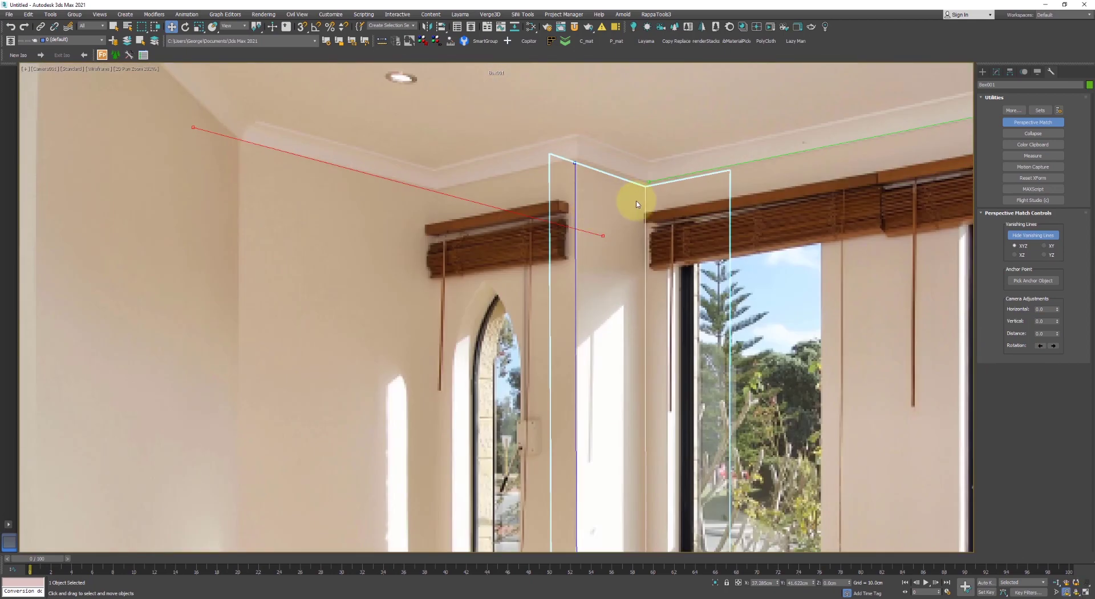
scroll(641, 201, down, 2)
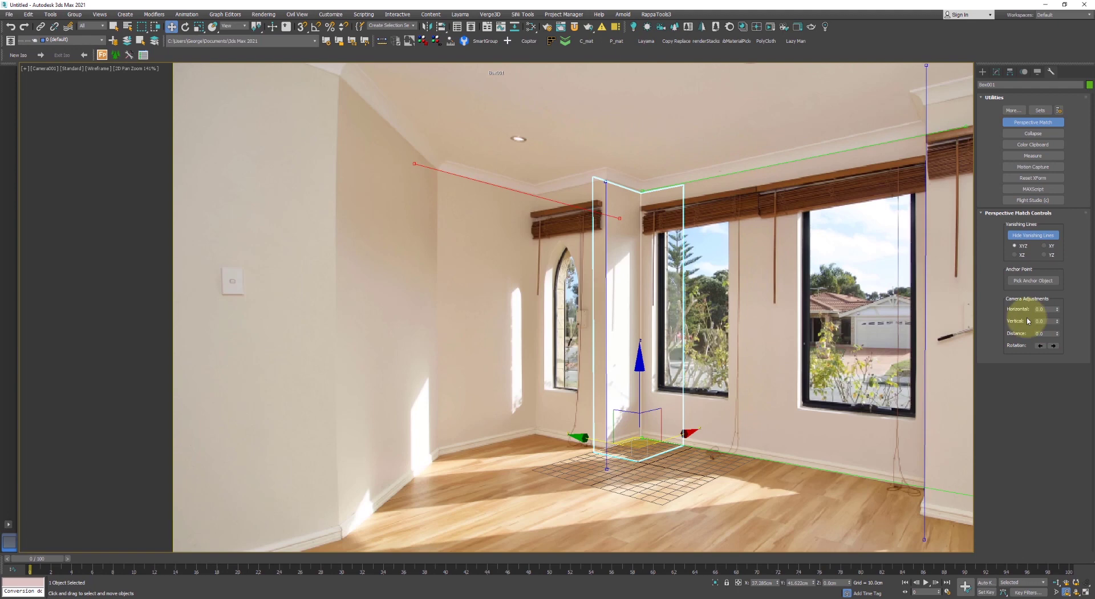
click(1027, 280)
click(640, 201)
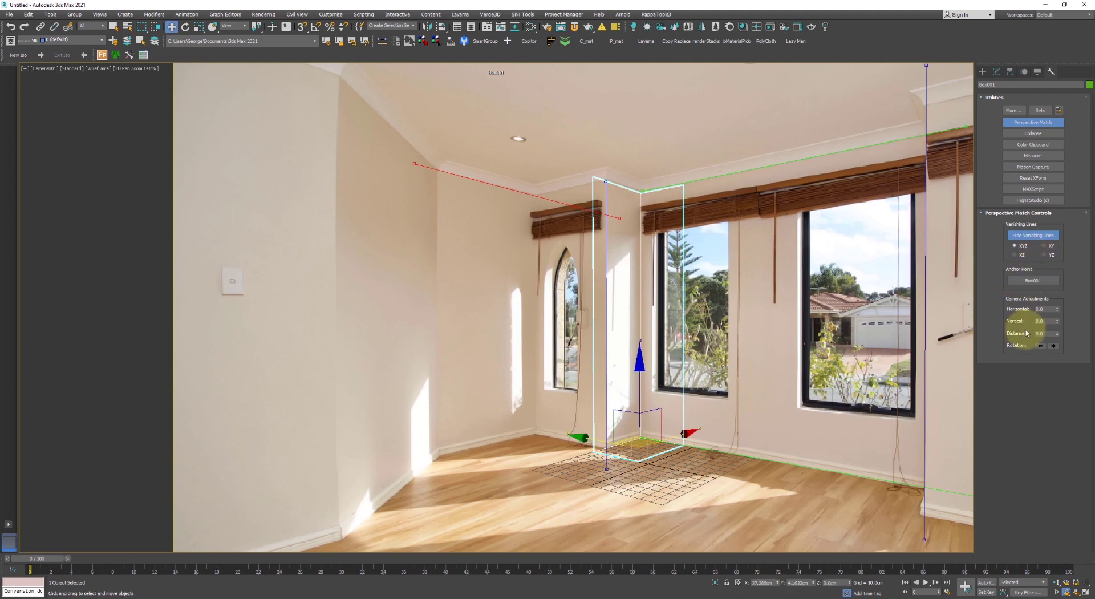
drag(1057, 333, 1054, 229)
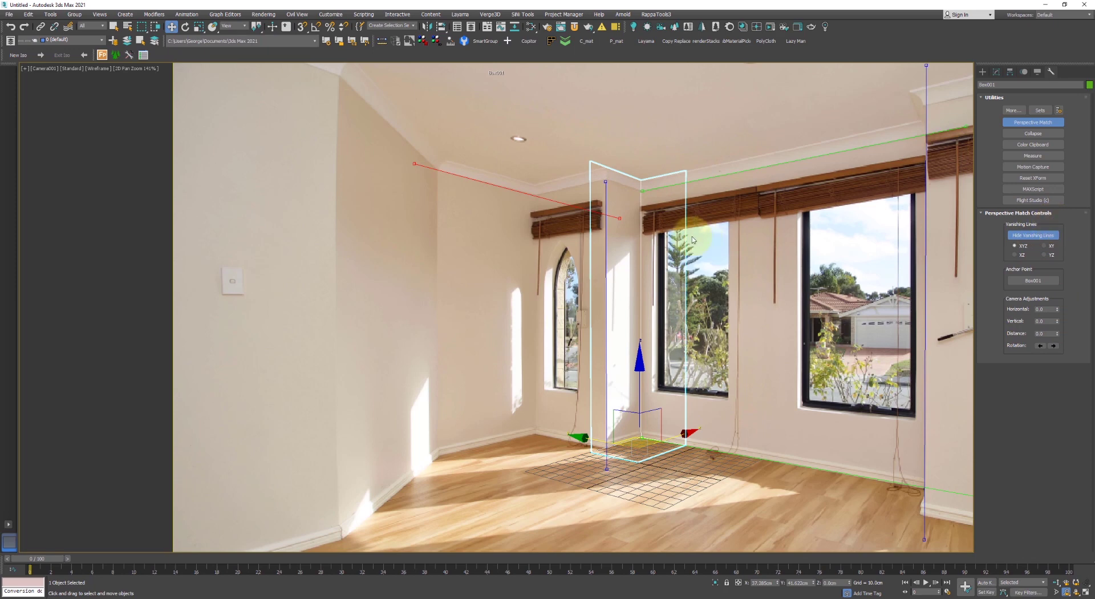
Delete the box's bottom polygon and move the left wall edge along X onto the column's outer corner
key(2)
key(4)
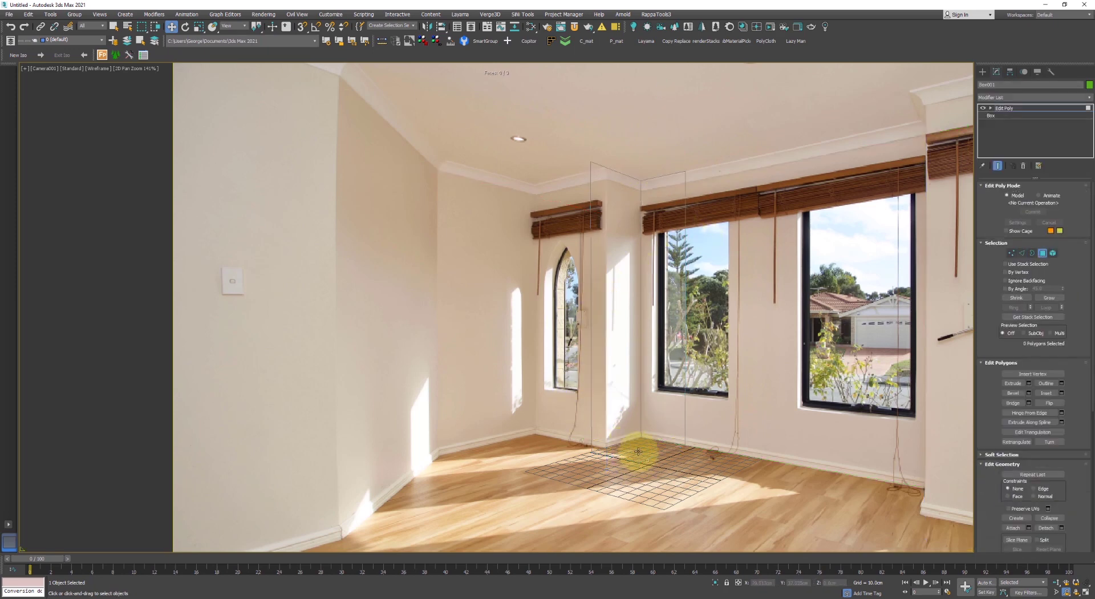
click(638, 450)
key(2)
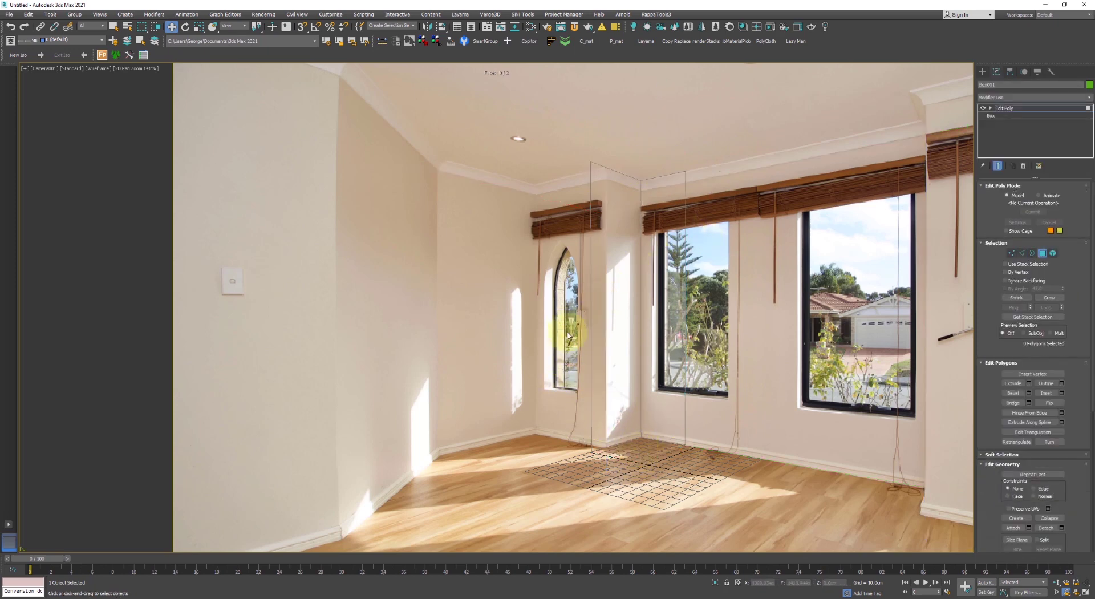
click(609, 315)
drag(629, 311, 649, 313)
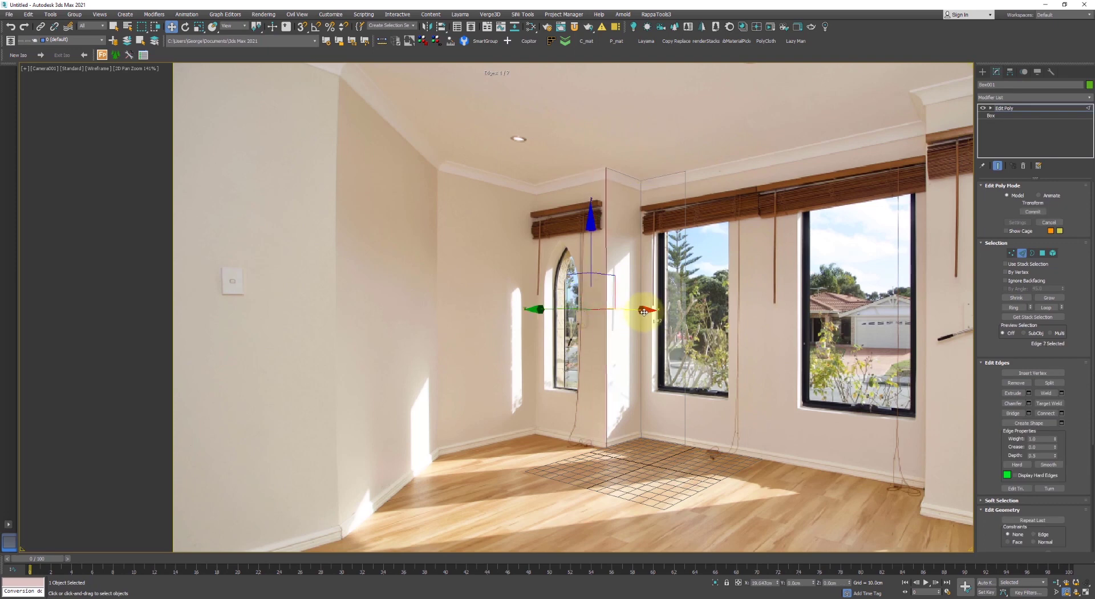
Refine the upper red vanishing line's inner end once more and correct the camera's vertical position so the box meets the floor corner
click(1009, 107)
click(1051, 72)
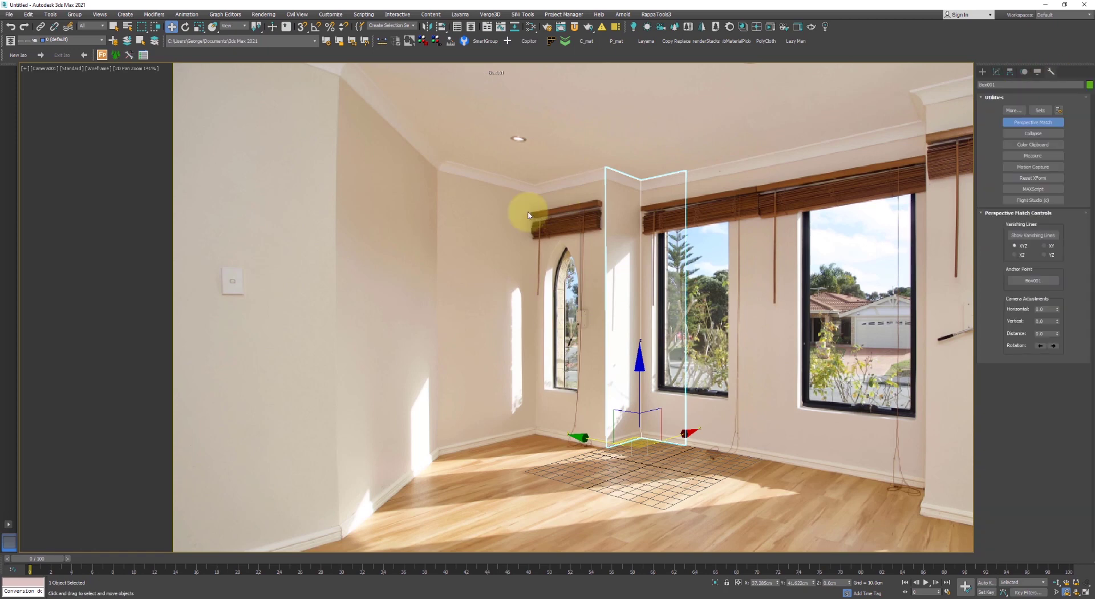
click(1027, 234)
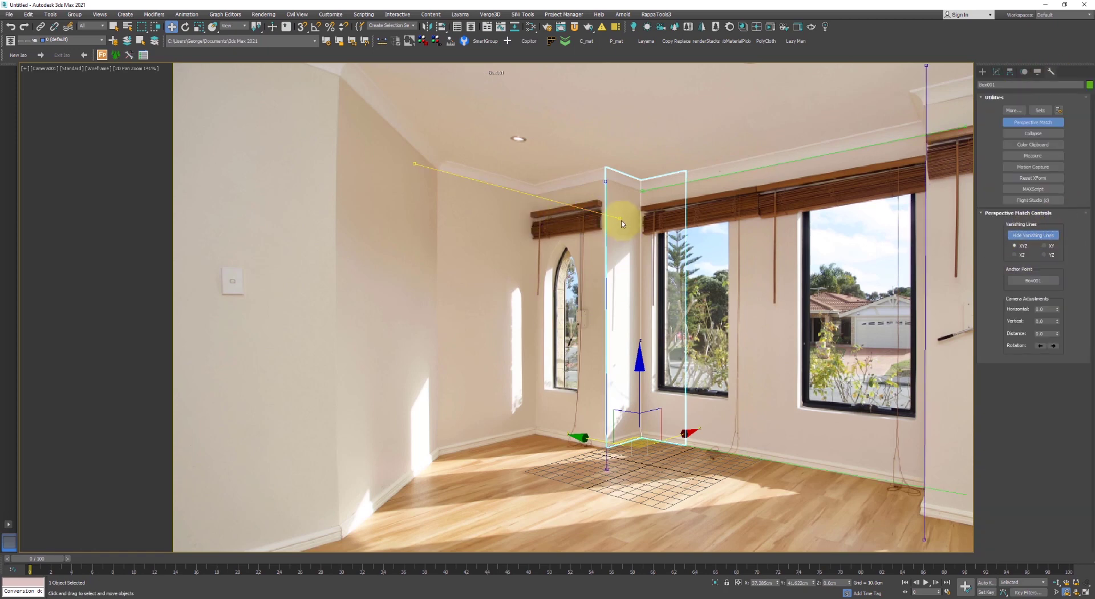
drag(620, 219, 623, 225)
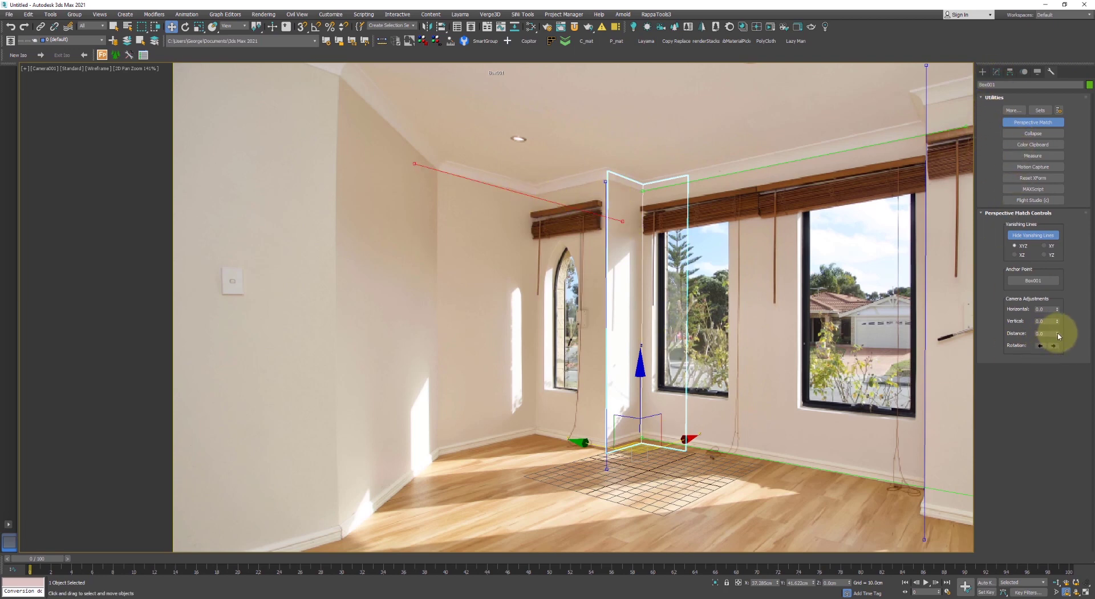
drag(1058, 323, 1054, 344)
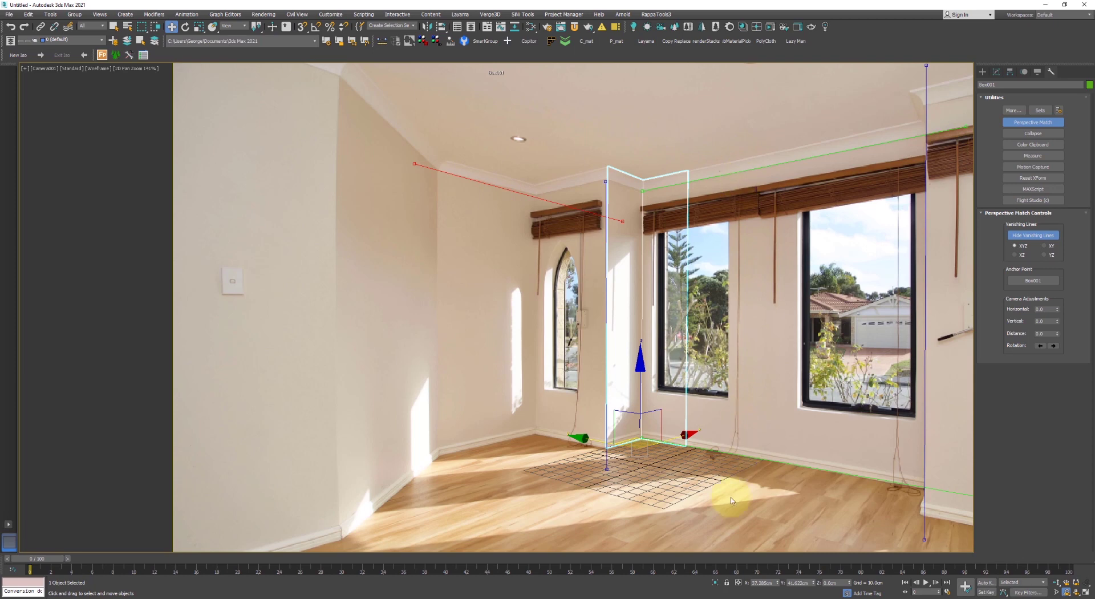
Extend the column's outer edge into new wall faces behind the narrow arched window and along the left walls to the near corner
click(996, 72)
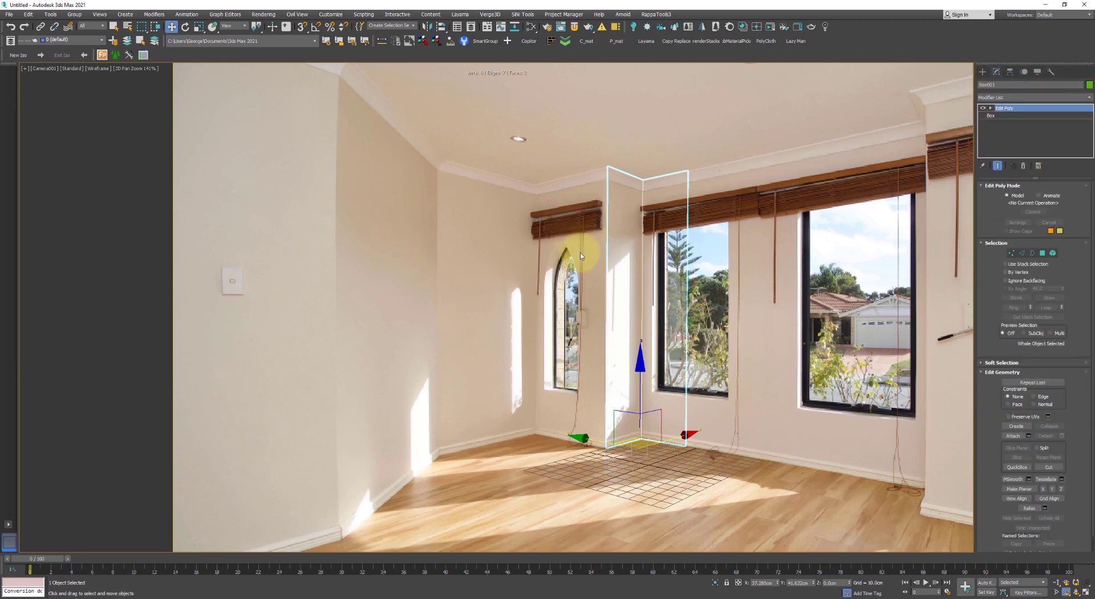
key(2)
shift+drag(550, 305, 501, 313)
shift+drag(585, 312, 308, 298)
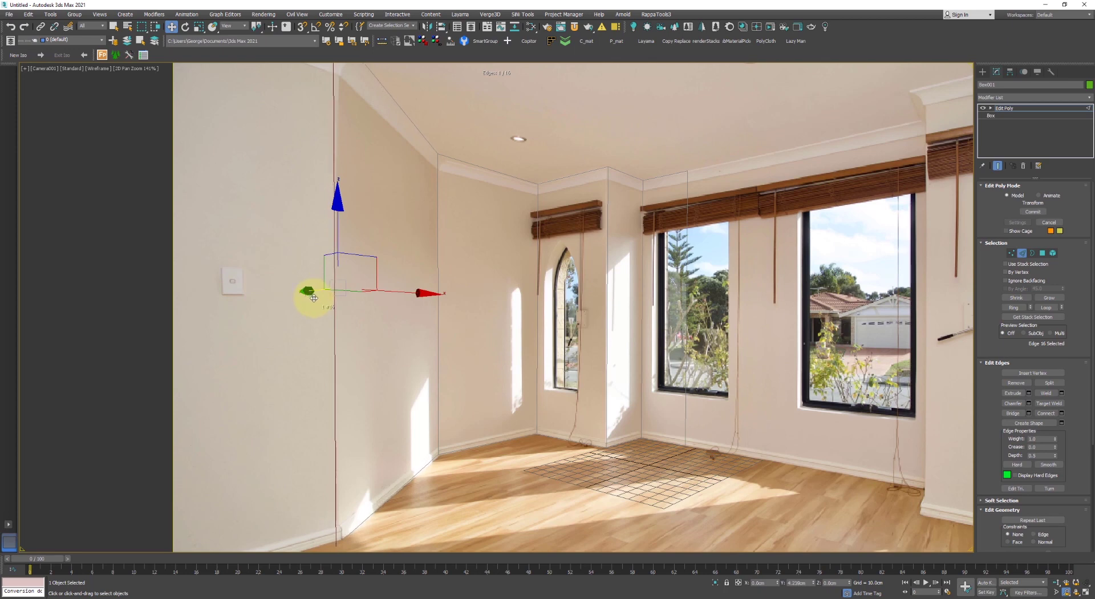
Fine-tune the last edge in X and Y onto the near left wall corner, and extend it past the photo's left border
drag(381, 292, 386, 293)
drag(318, 293, 309, 293)
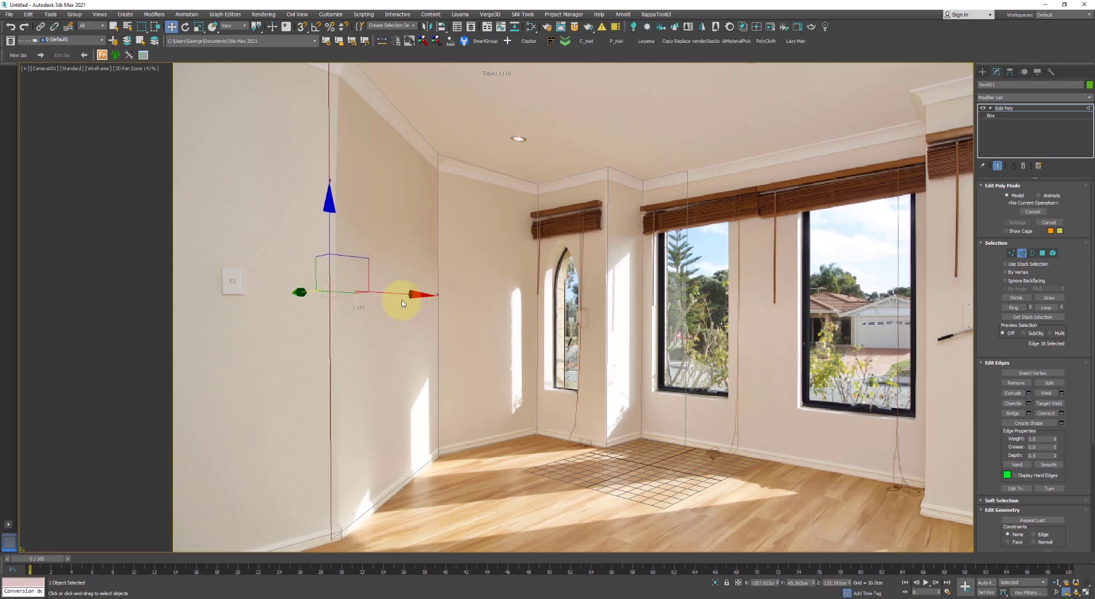
drag(401, 295, 408, 295)
drag(313, 293, 318, 295)
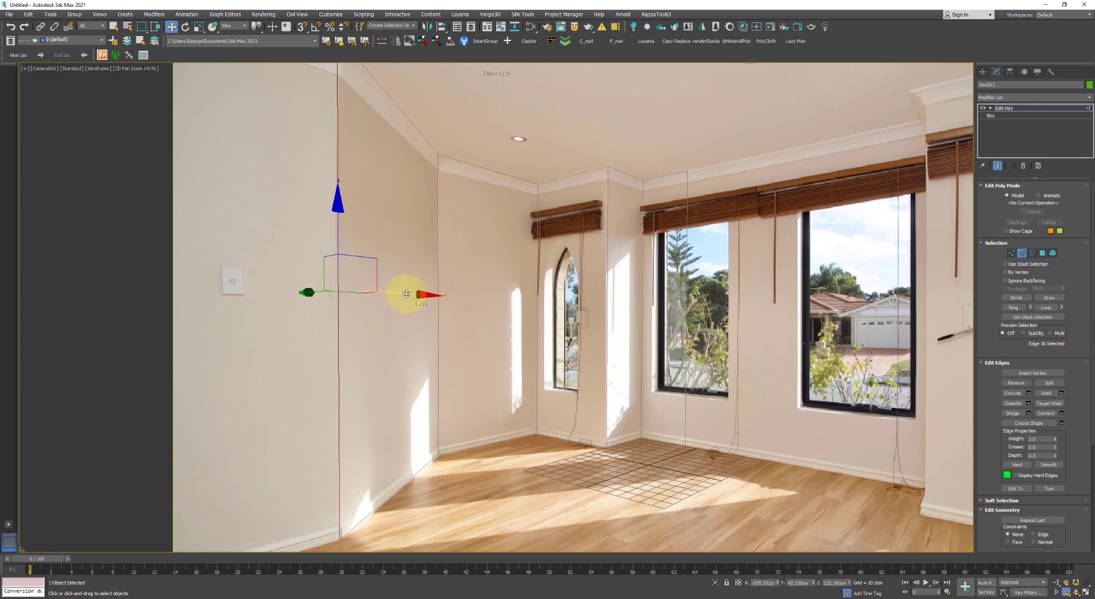
shift+drag(407, 294, 152, 298)
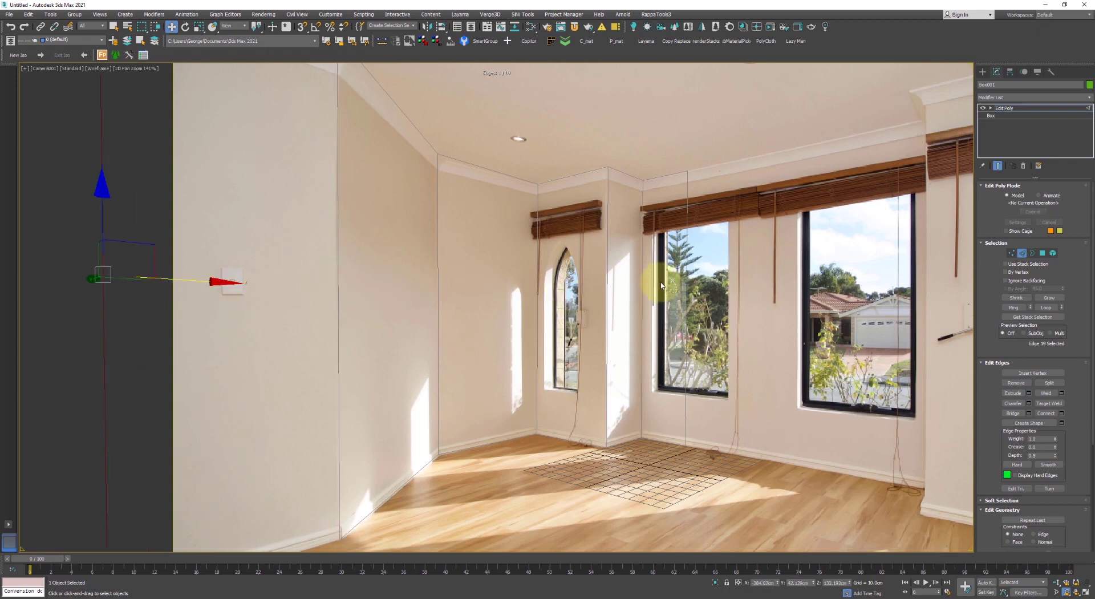
Extend the right wall edge across the window wall to the projecting wall, and add a short return face toward the camera
click(686, 294)
shift+drag(631, 308, 879, 355)
middle_drag(903, 353, 734, 339)
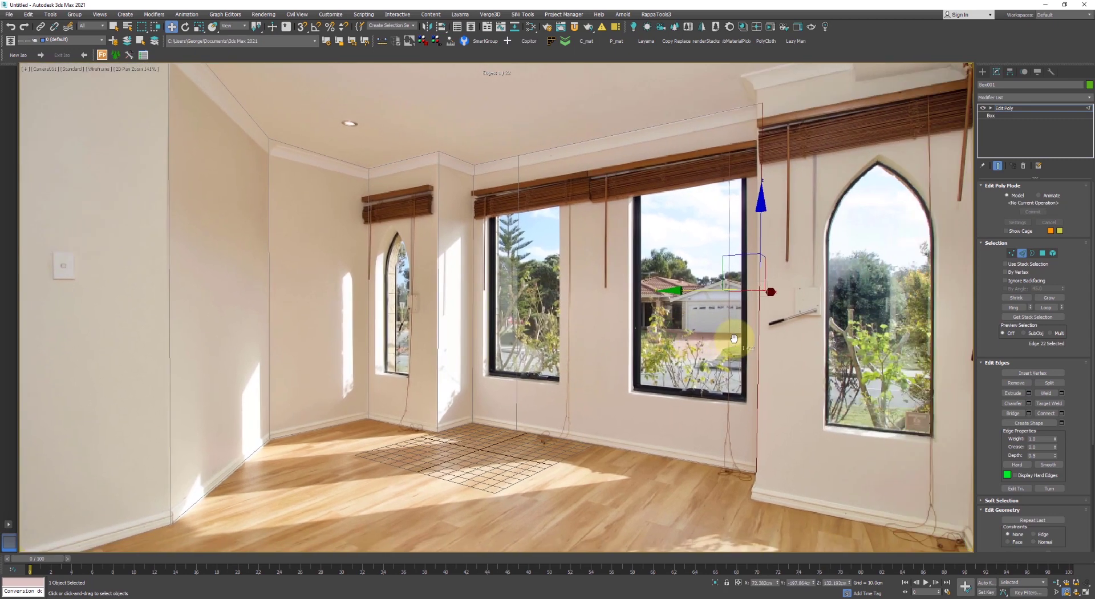
shift+drag(771, 293, 759, 326)
Select both vertical edges of the short return face and shift them along Y toward the projecting wall's corner
key(2)
drag(796, 285, 741, 272)
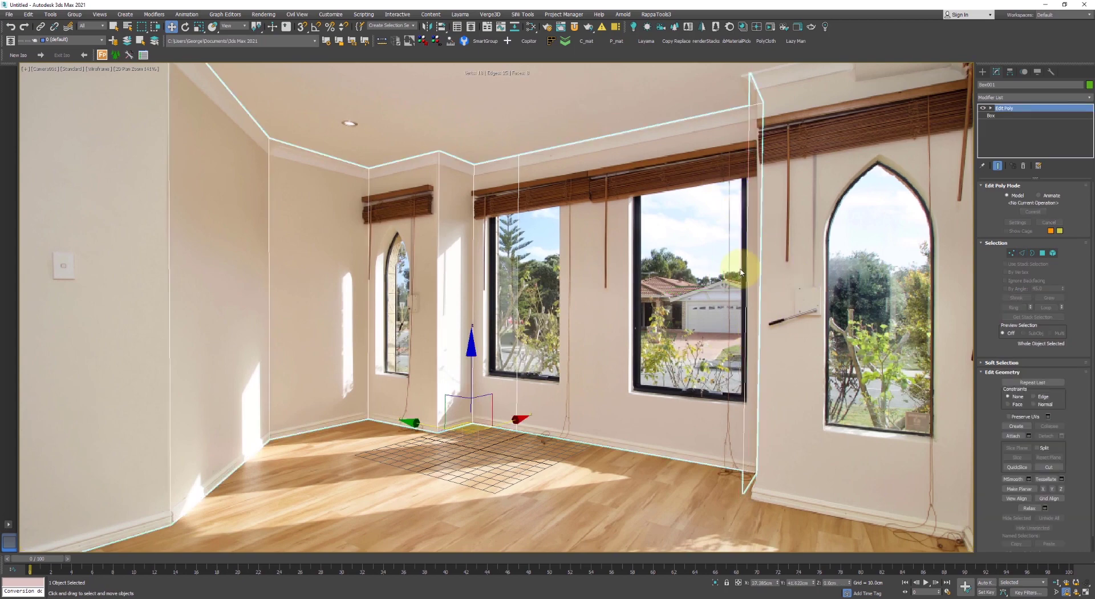
key(2)
drag(799, 303, 710, 291)
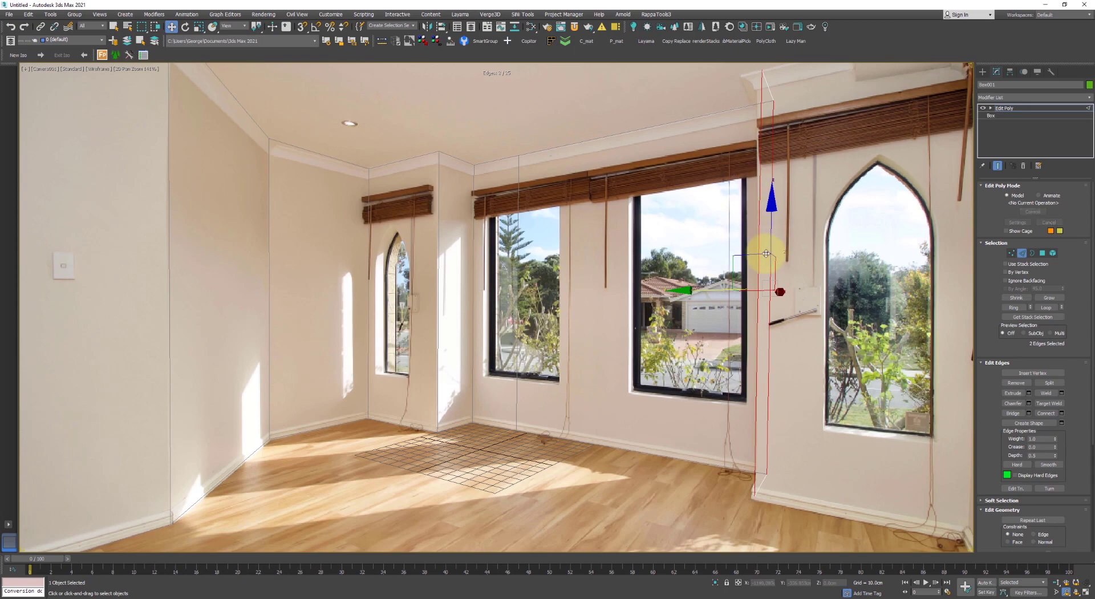
Examine how the modelled wall edges line up with the cornice and the projecting wall's corner in the photo
scroll(805, 335, down, 2)
scroll(816, 346, down, 2)
scroll(778, 253, up, 4)
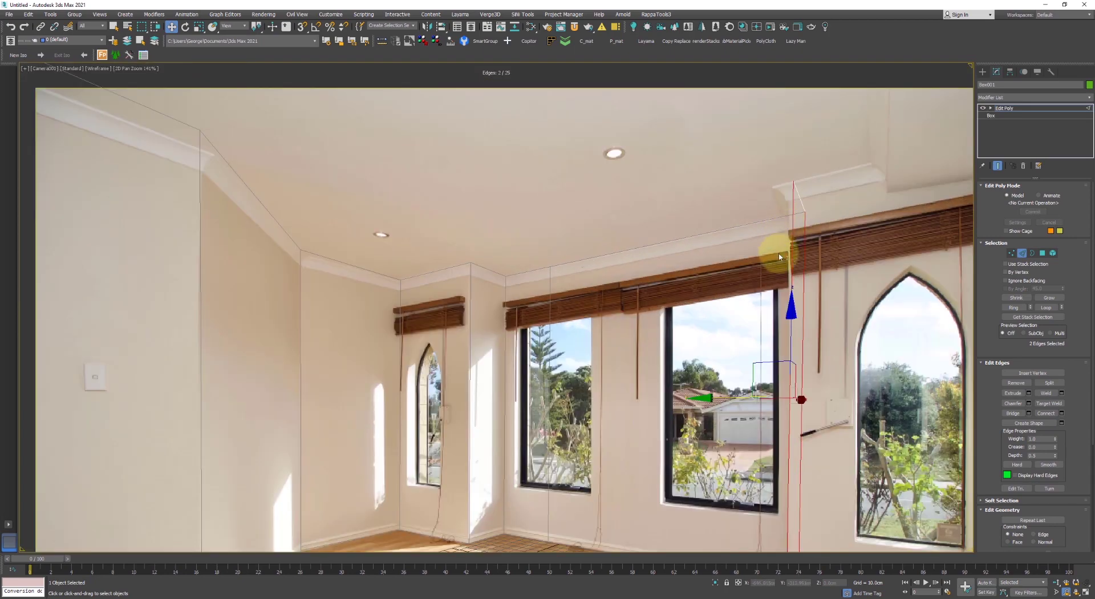
scroll(779, 257, down, 2)
scroll(787, 306, up, 1)
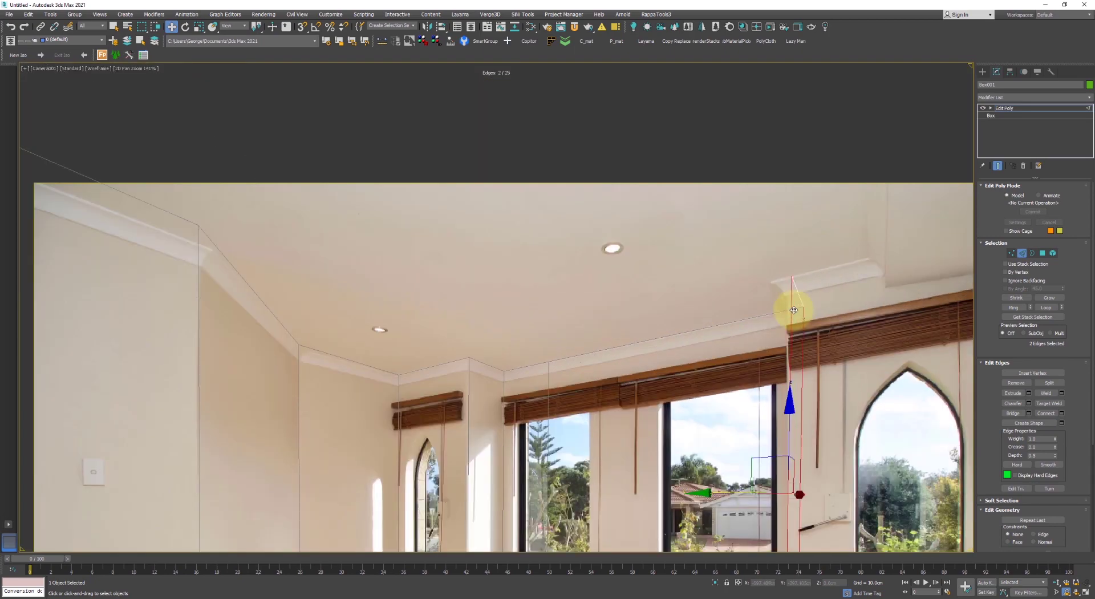
scroll(789, 308, down, 1)
middle_drag(790, 320, 638, 214)
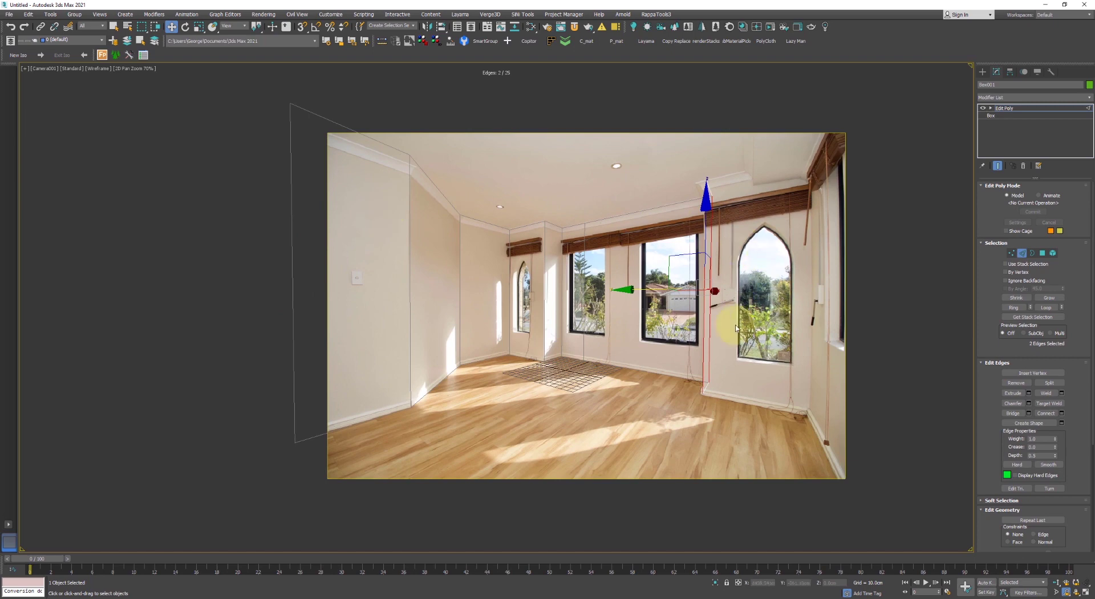
scroll(707, 199, up, 5)
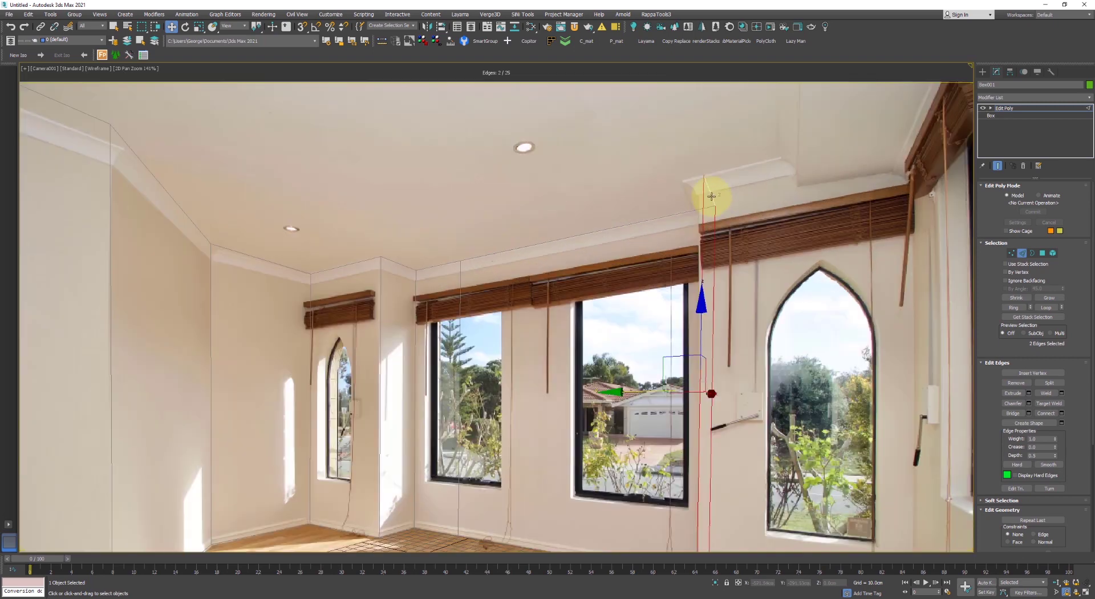
scroll(702, 250, down, 2)
middle_drag(697, 238, 777, 193)
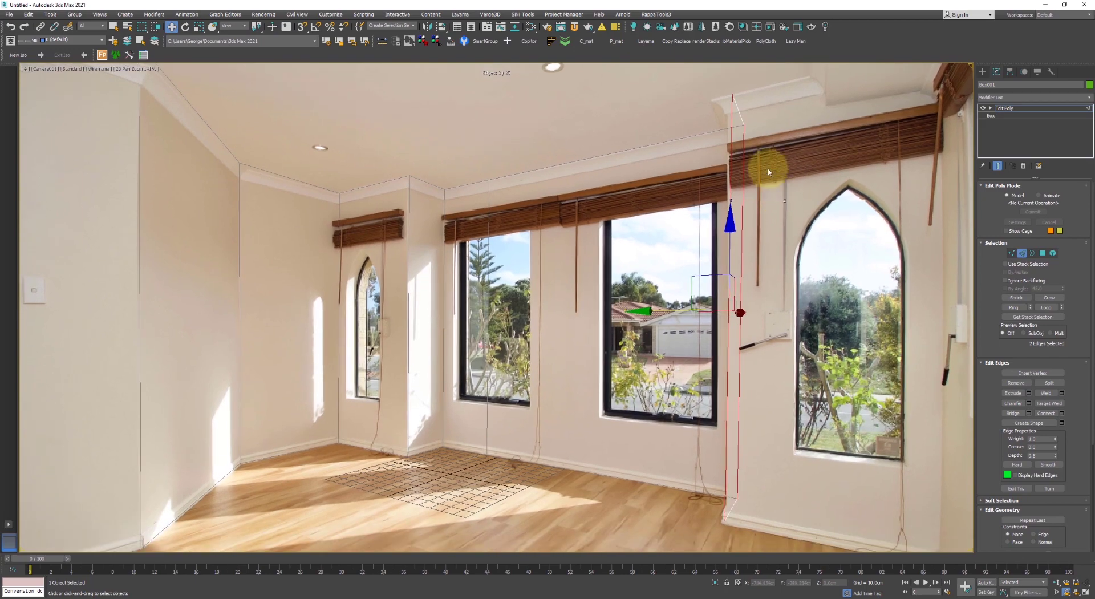
Show the Perspective Match vanishing lines and examine how the red line follows the right wall's skirting in the photo
key(1)
click(737, 126)
click(1051, 71)
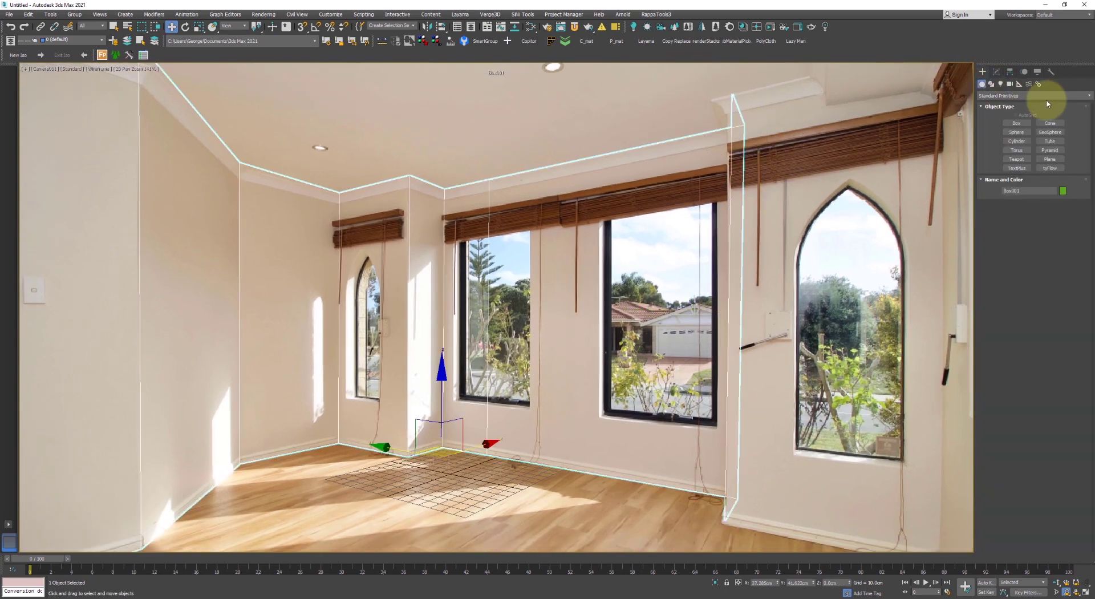
click(1033, 122)
click(1033, 236)
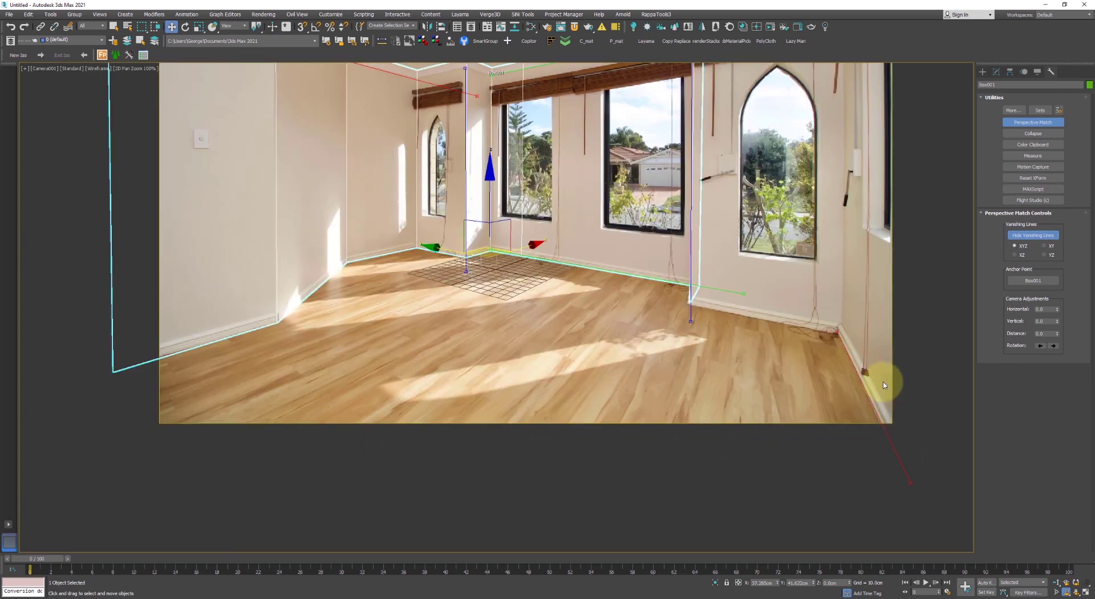
drag(883, 386, 812, 387)
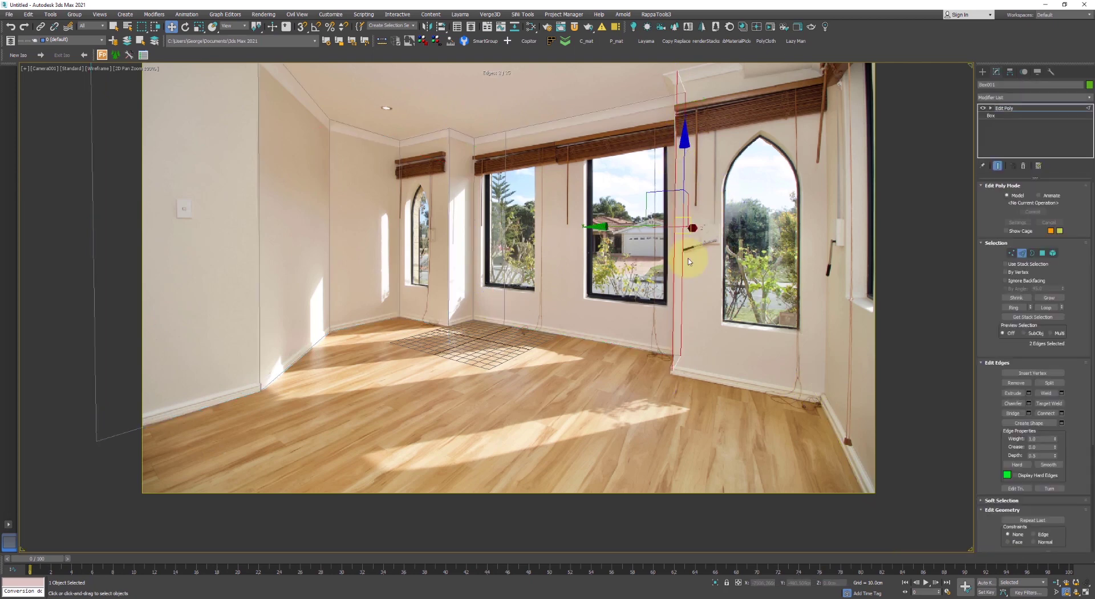
Extend the return face's front edge across the projecting wall to the right room corner, and fine-tune the top vertices along Y
drag(630, 228, 621, 226)
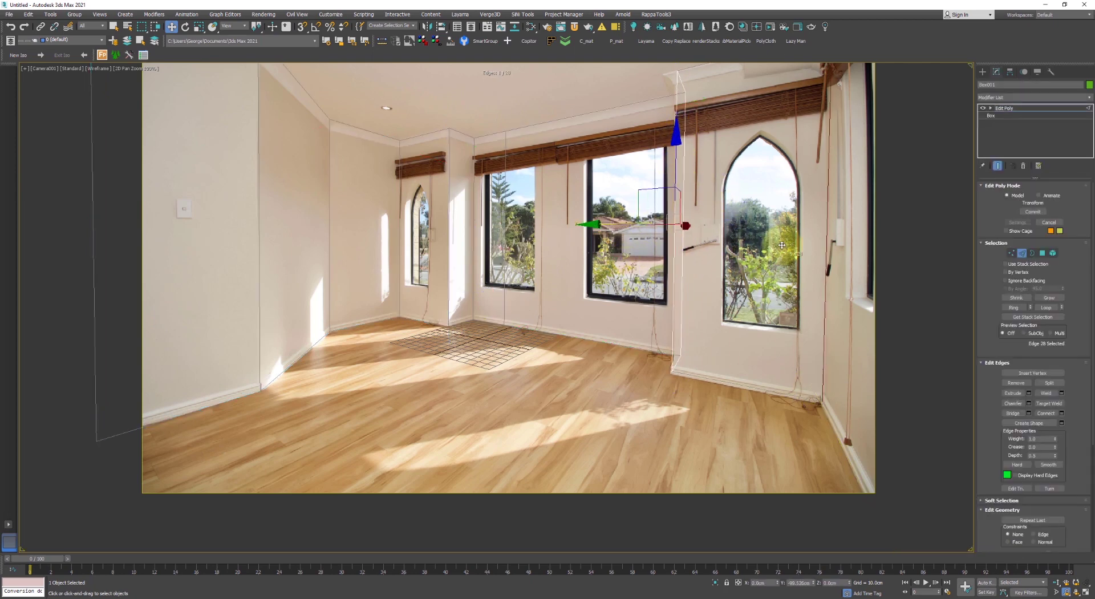
key(1)
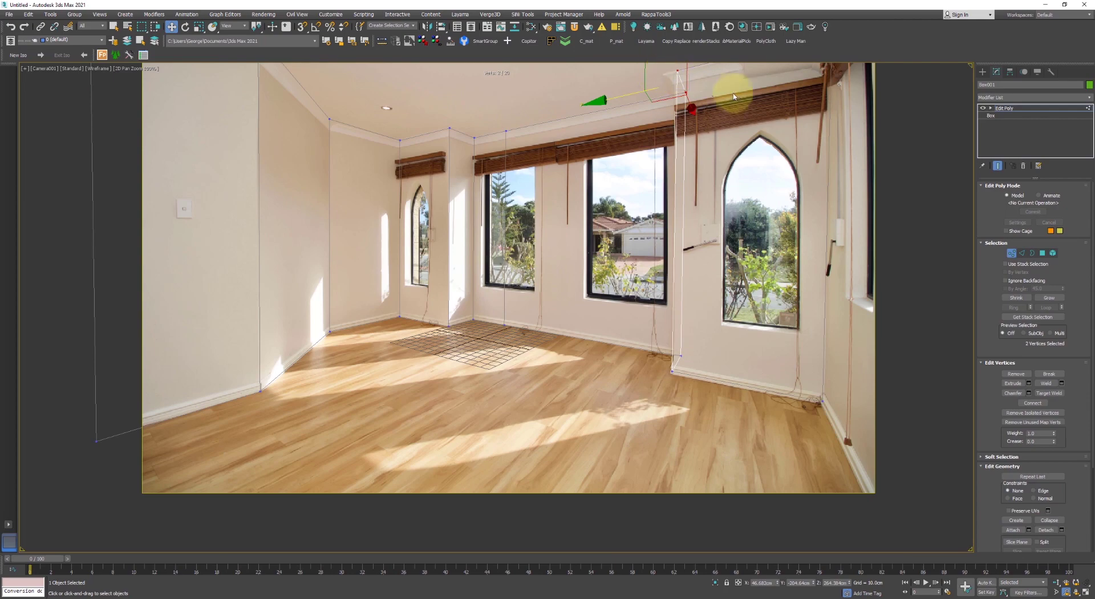
drag(678, 78, 668, 64)
scroll(843, 135, down, 3)
scroll(826, 159, up, 5)
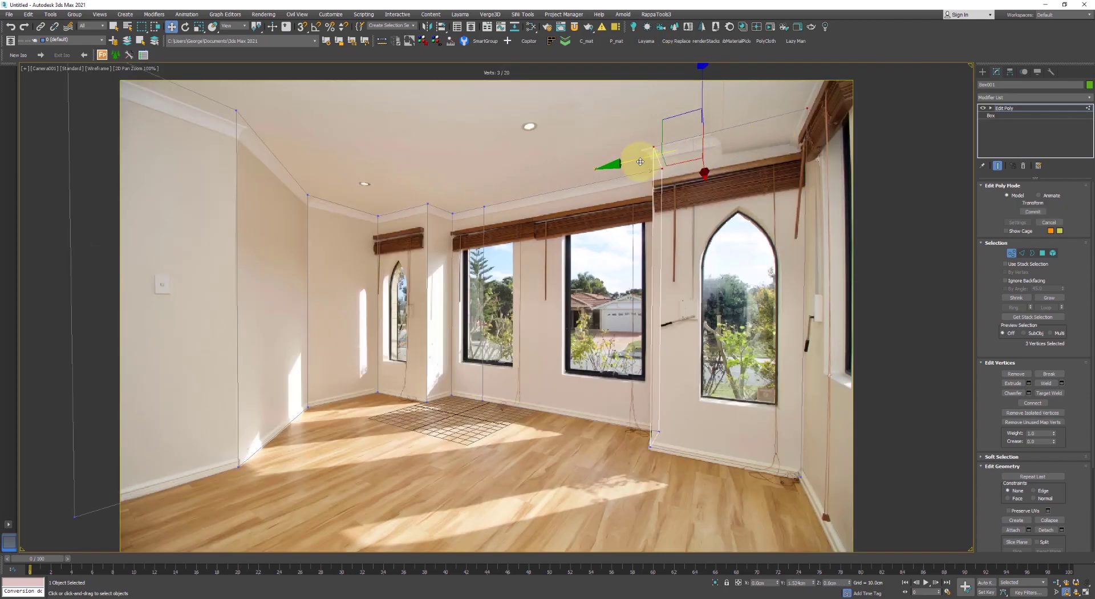
Extend the vertical edge at the right room corner toward the camera, past the photo's right border
key(2)
click(802, 387)
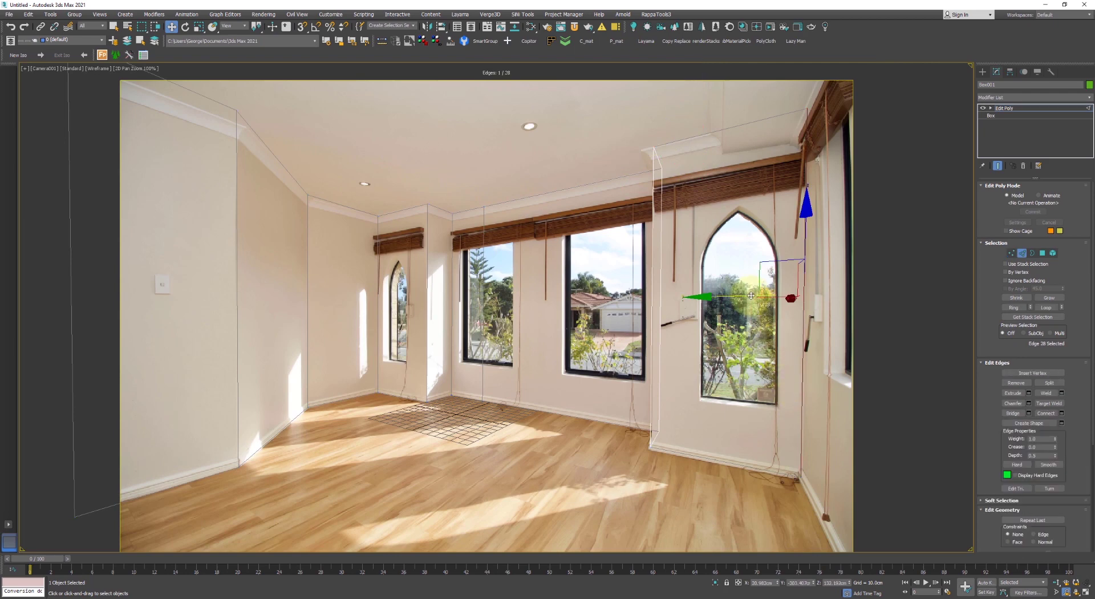
mouse_move(751, 295)
mouse_down()
mouse_move(787, 307)
mouse_move(901, 274)
mouse_up()
scroll(792, 298, down, 3)
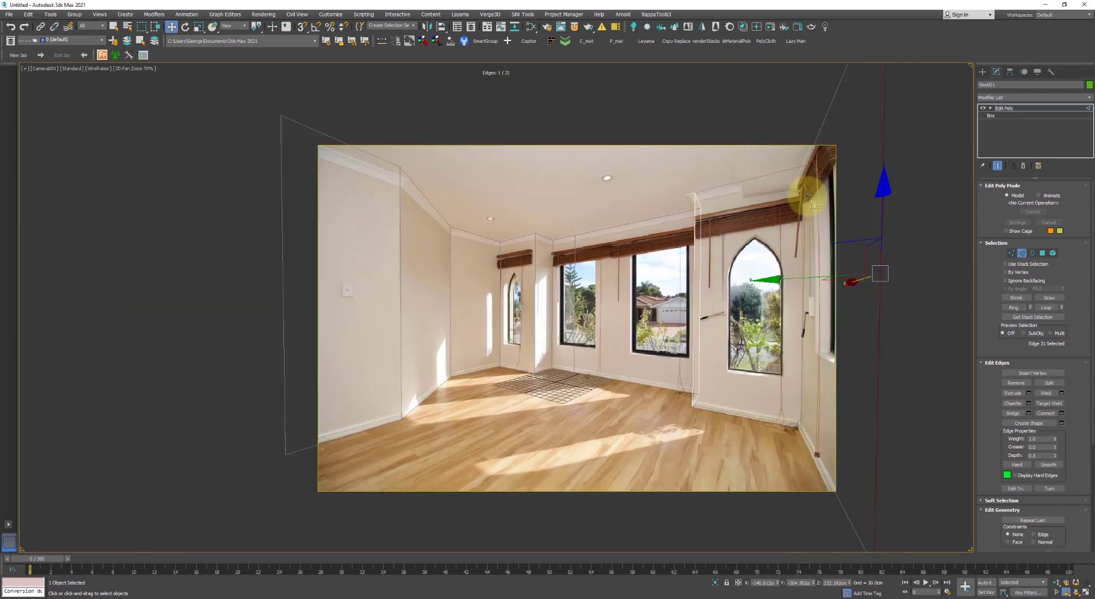
Examine the projecting wall and right wall faces against the photo, comparing the shaded and wireframe displays
scroll(805, 179, up, 6)
key(4)
click(710, 207)
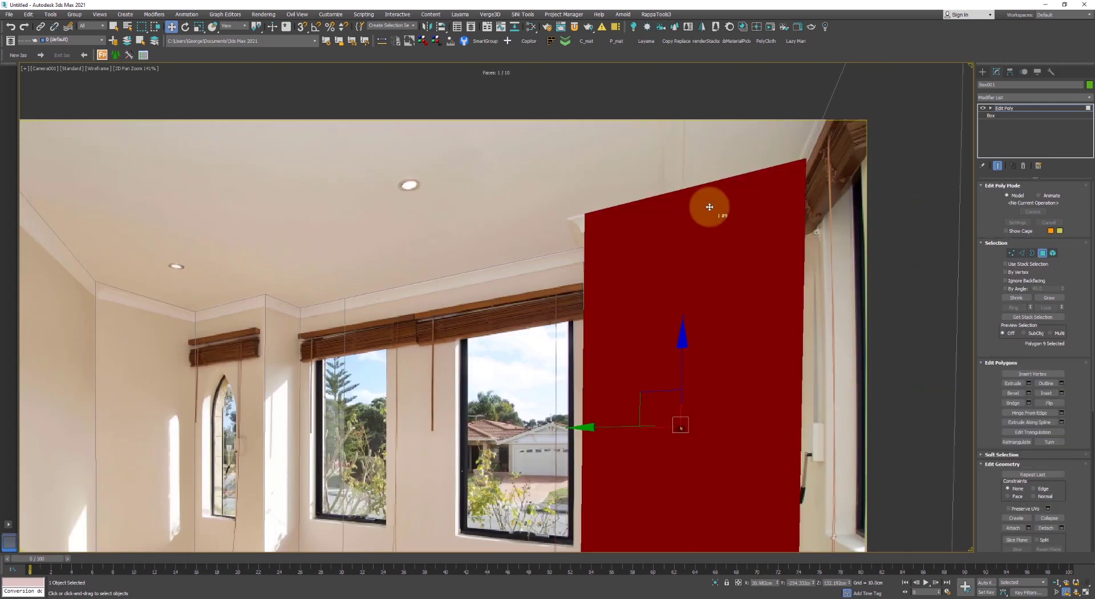
click(826, 181)
scroll(763, 265, down, 4)
key(F3)
scroll(750, 312, up, 2)
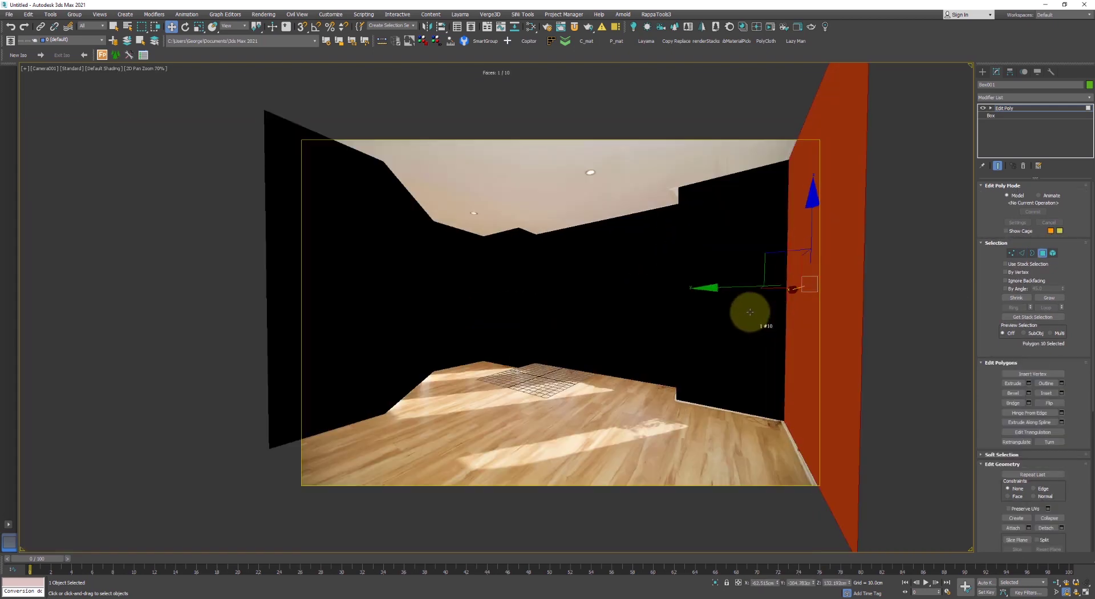
key(F3)
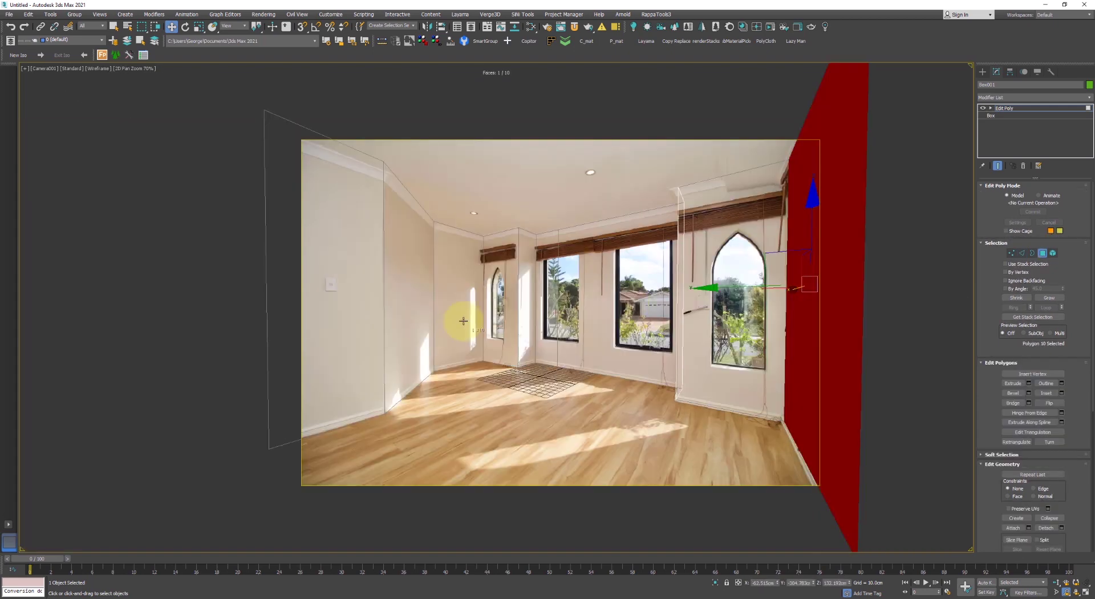
Select all wall polygons in shaded display and flip their normals to face into the room
key(F3)
right_click(542, 292)
click(507, 359)
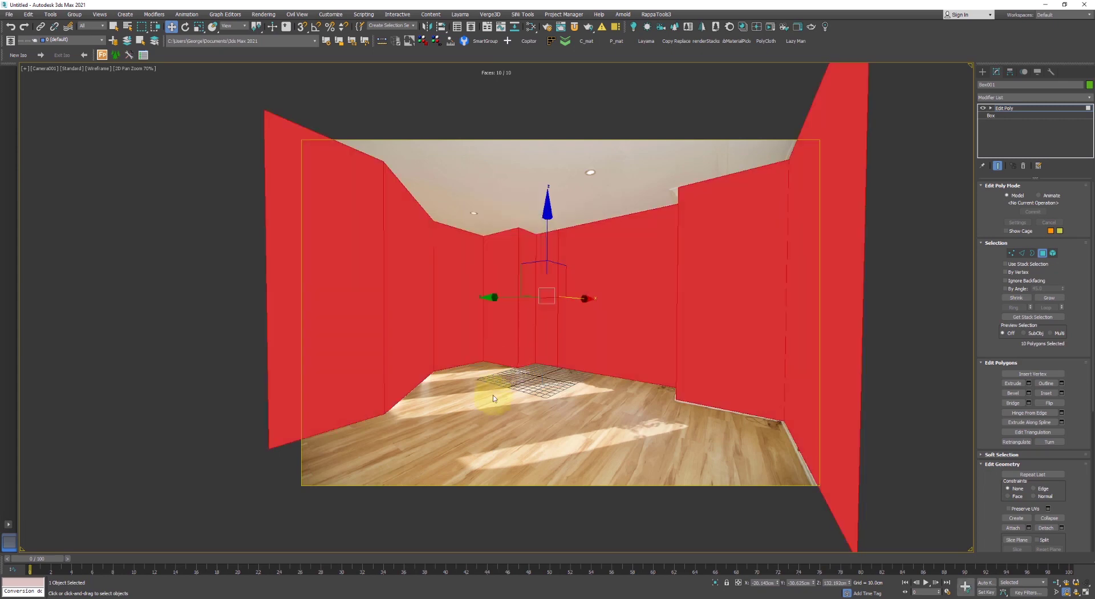
key(F3)
key(F3)
click(490, 418)
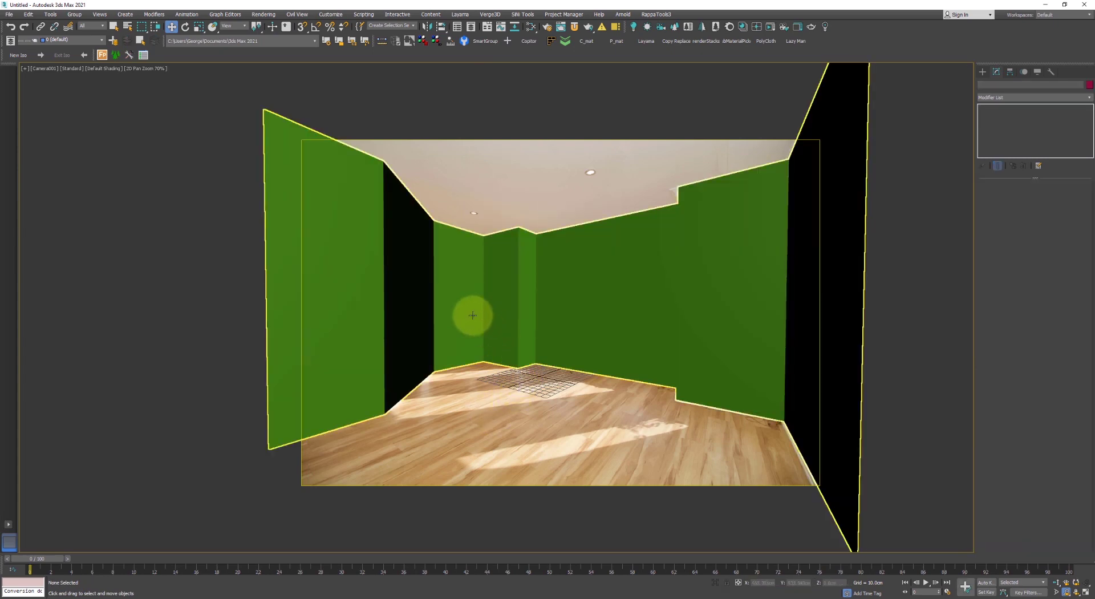
Compare the flipped walls with the photo in wireframe and shaded display
click(685, 382)
key(F3)
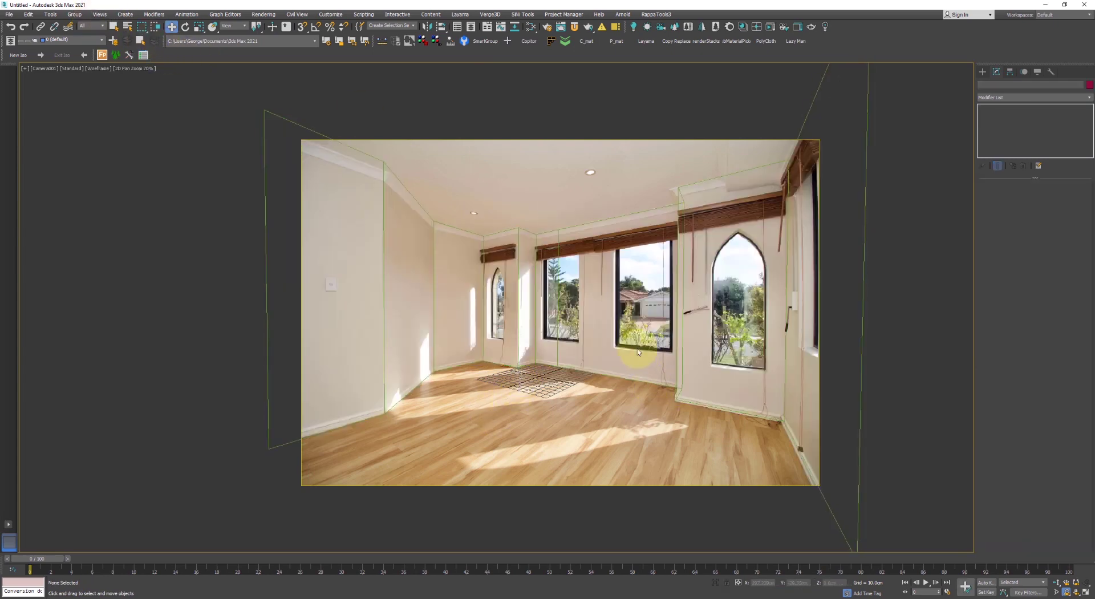
key(F3)
middle_drag(579, 226, 545, 239)
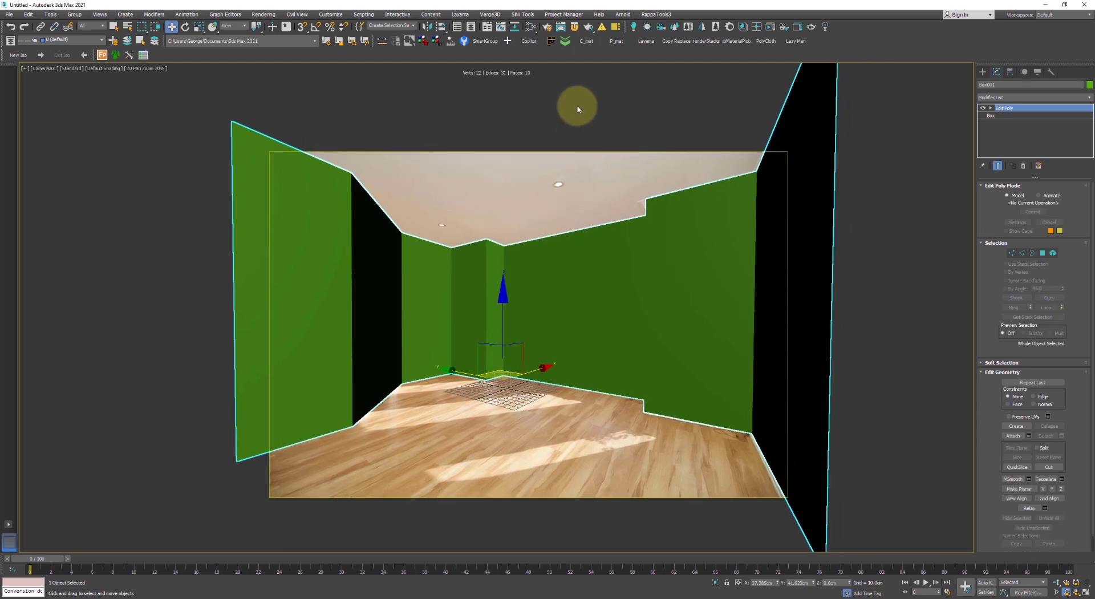
Lock all cameras with the SiNi Ignite tools, close the tool window and reselect the walls object
click(523, 15)
click(525, 92)
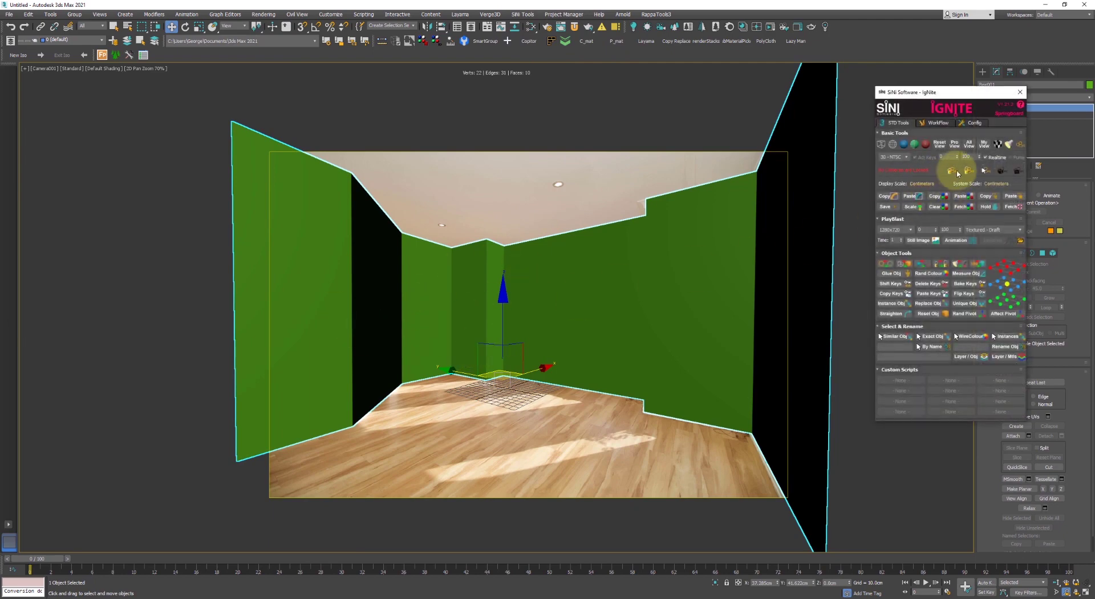
click(952, 170)
click(536, 198)
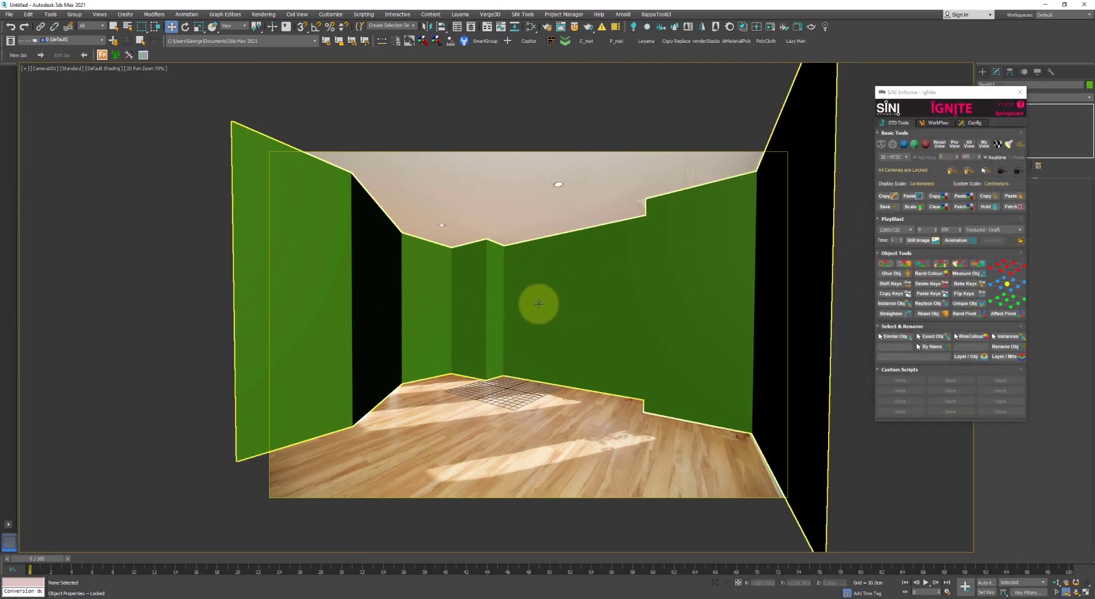
click(539, 303)
click(1022, 93)
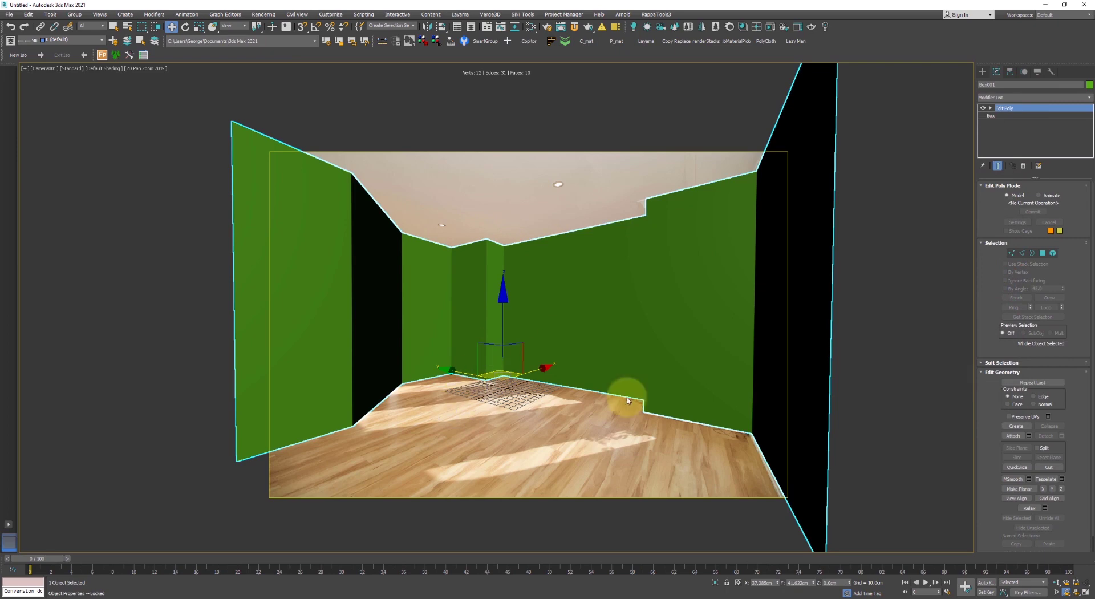
Extend the right wall's bottom edge across the floor to the left wall, and turn on snapping
key(2)
click(767, 470)
click(771, 464)
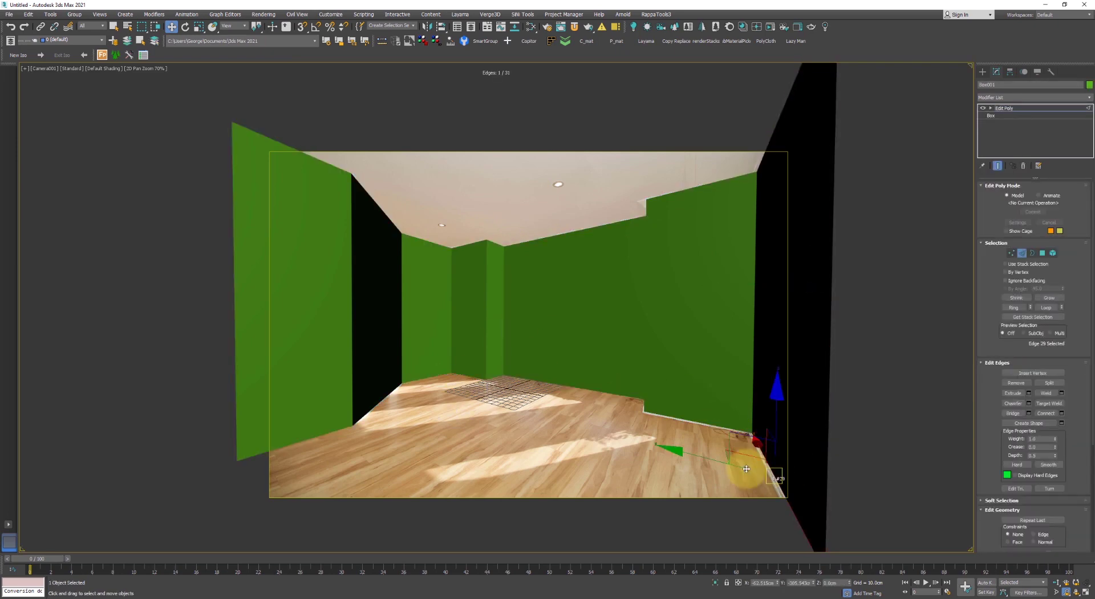
shift+drag(777, 457, 442, 375)
key(s)
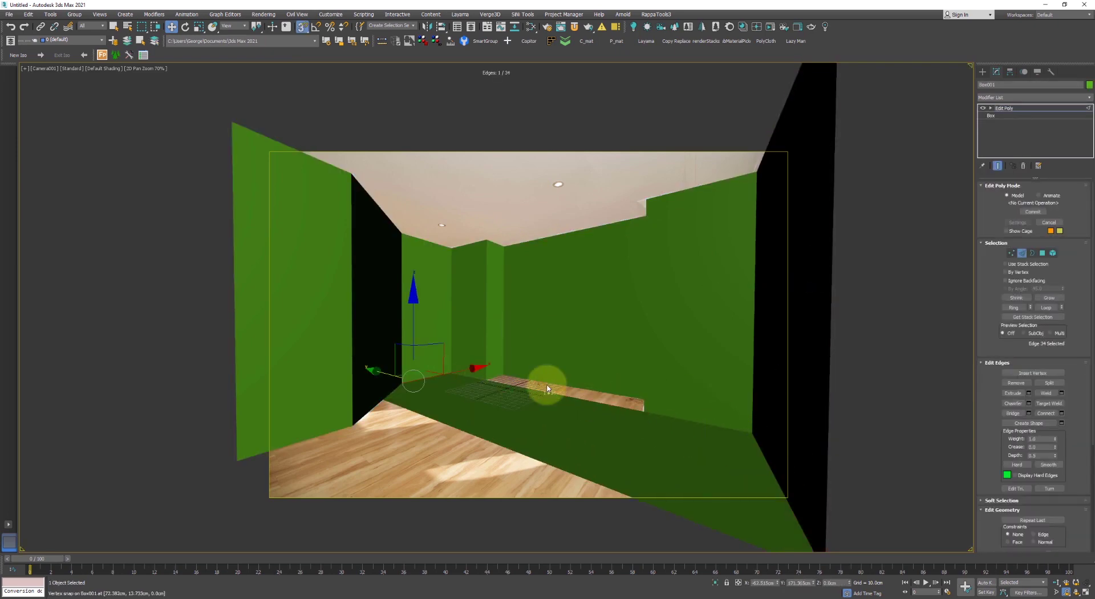
Extend the floor's back edge to the window wall and its front edge toward the camera past the left wall's near end
click(548, 393)
mouse_move(576, 384)
shift+mouse_down()
mouse_move(509, 374)
mouse_move(428, 422)
mouse_move(436, 439)
mouse_move(506, 426)
mouse_move(235, 459)
shift+mouse_up()
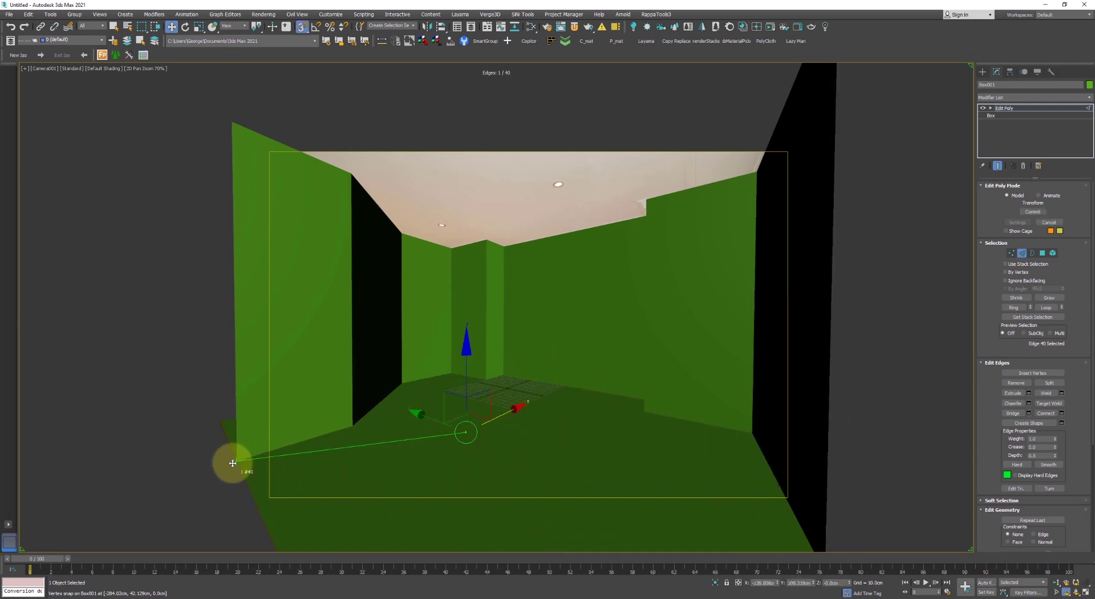
key(F3)
key(F3)
click(537, 218)
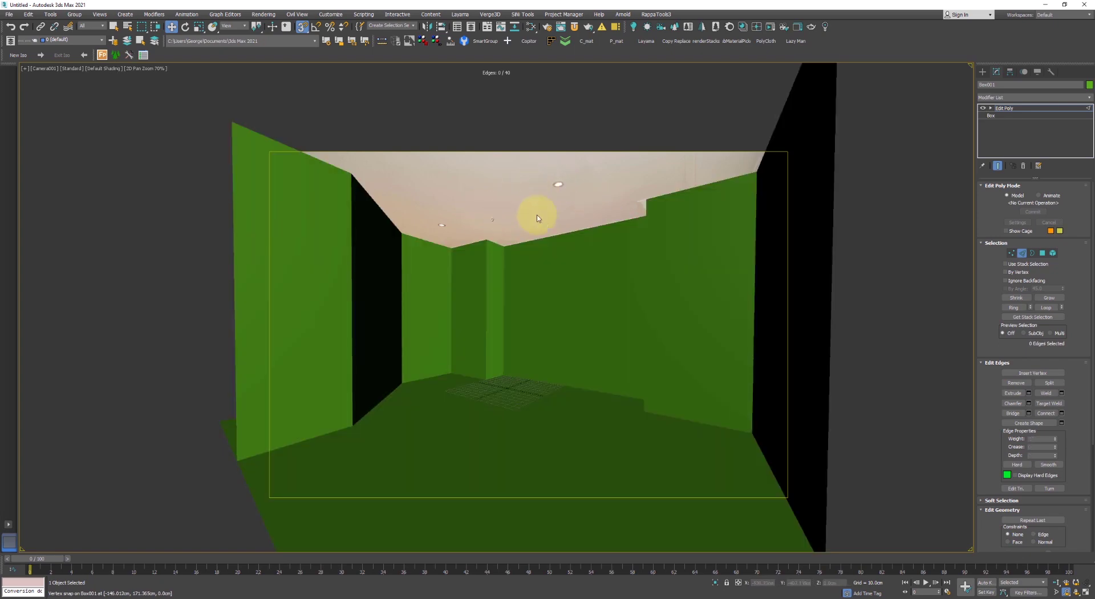
Display the room model in wireframe and slide the window wall's vertical edge to the right side of the first large window
scroll(567, 205, up, 3)
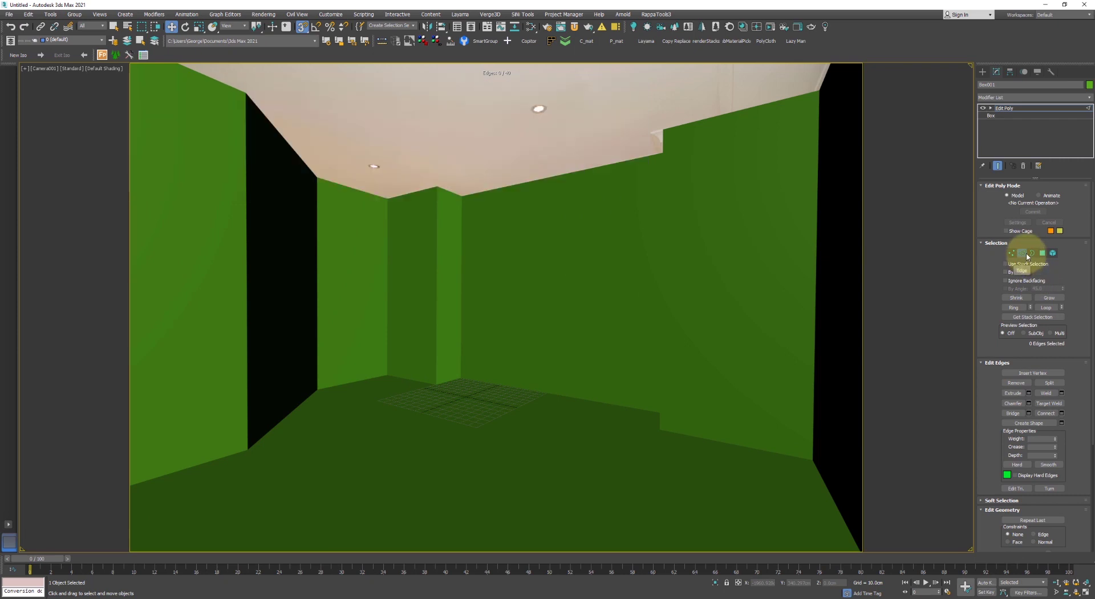
click(1026, 257)
click(519, 150)
key(F3)
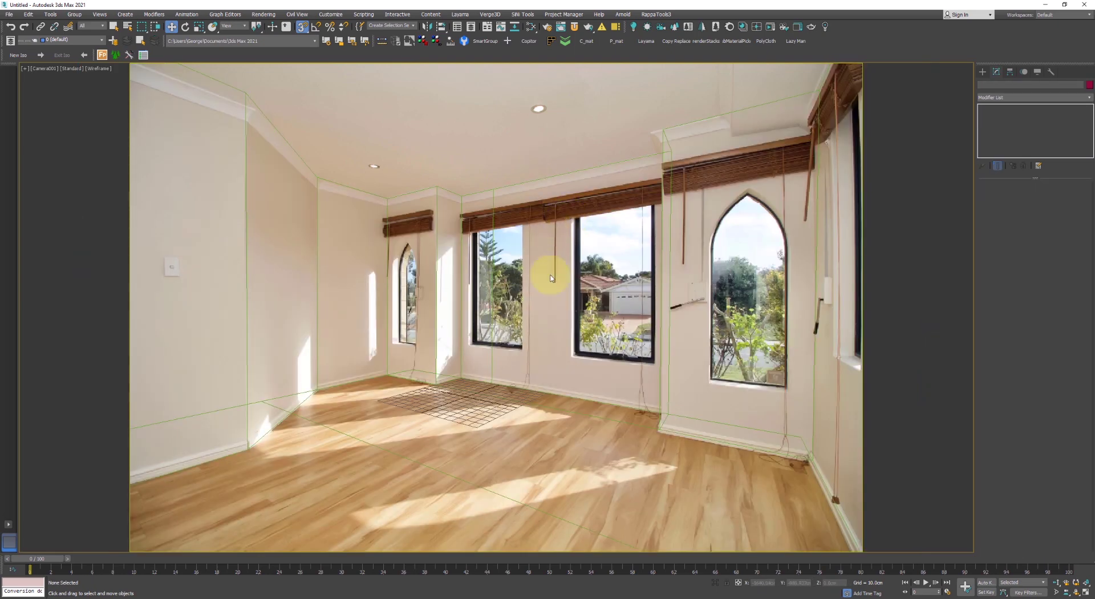
key(F3)
click(506, 212)
key(F3)
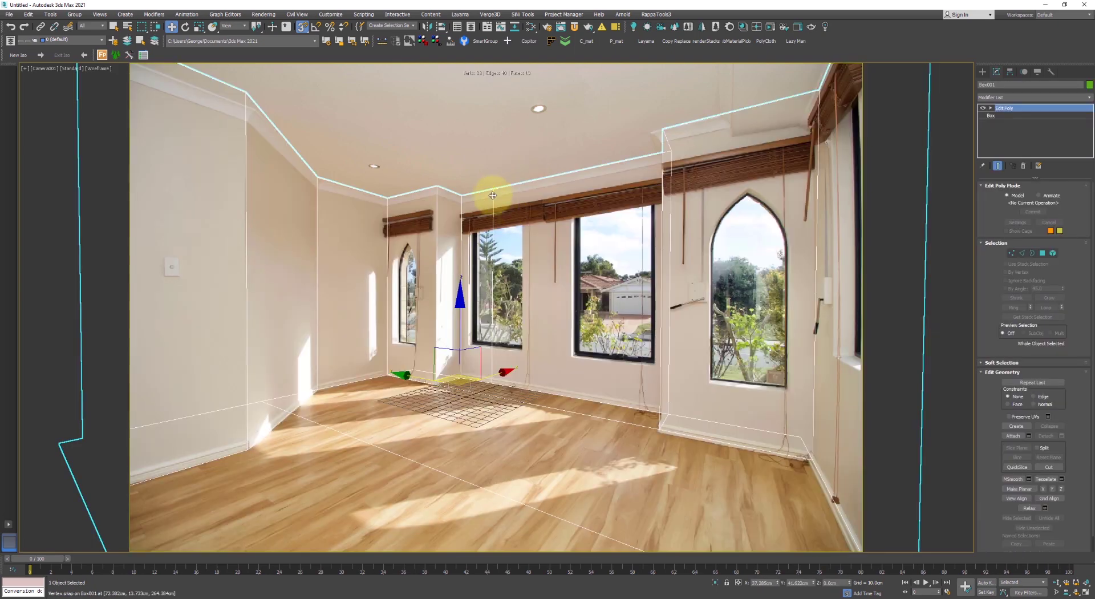
key(2)
click(528, 294)
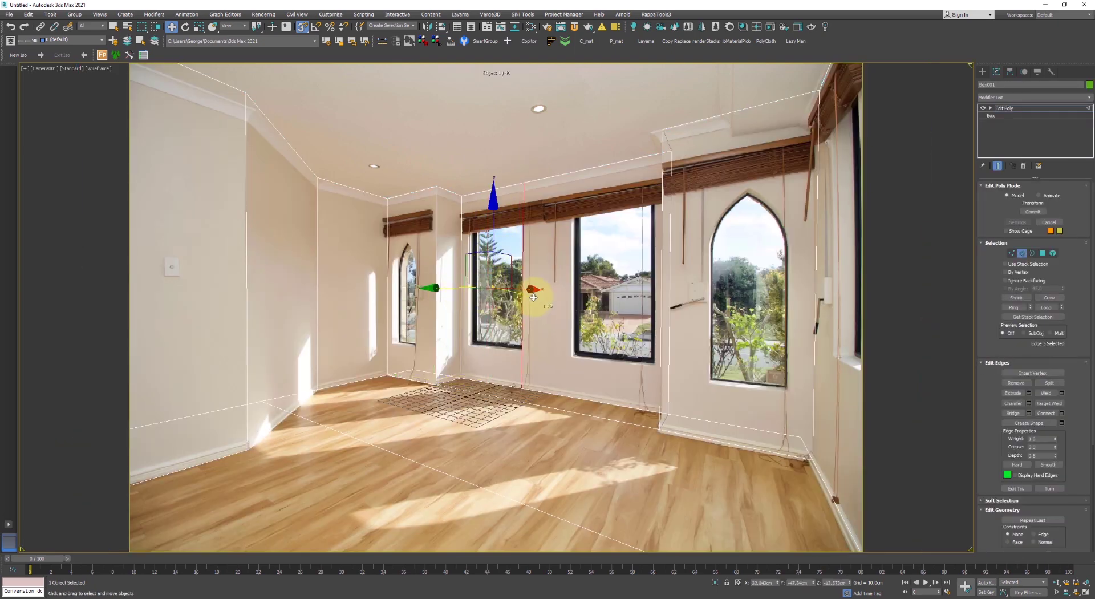
Try to connect the top and bottom edges of the window wall section that contains the second large window
double_click(587, 416)
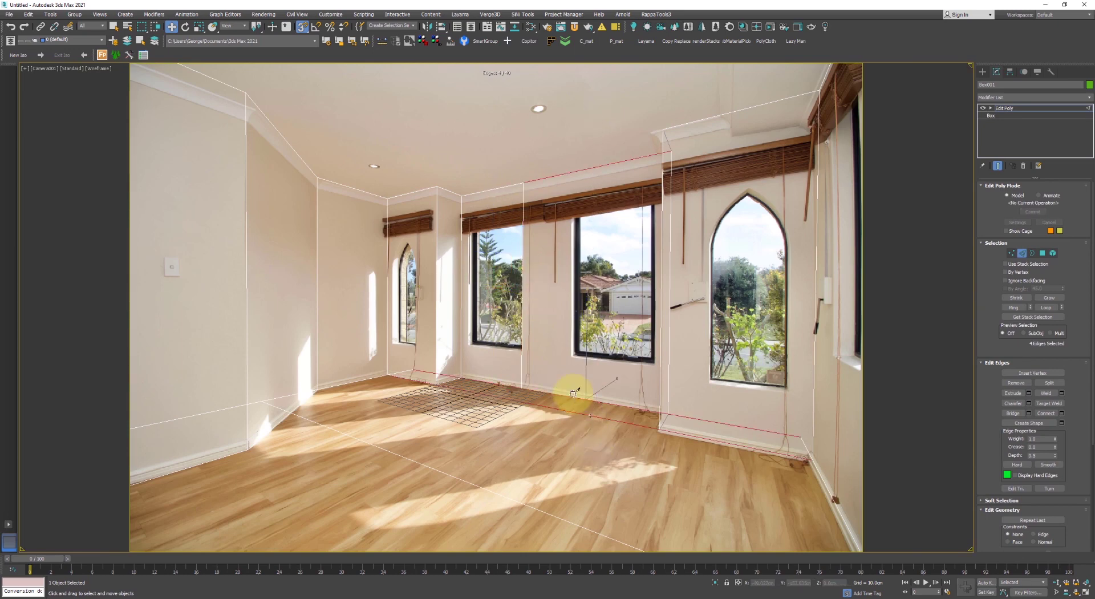
click(563, 417)
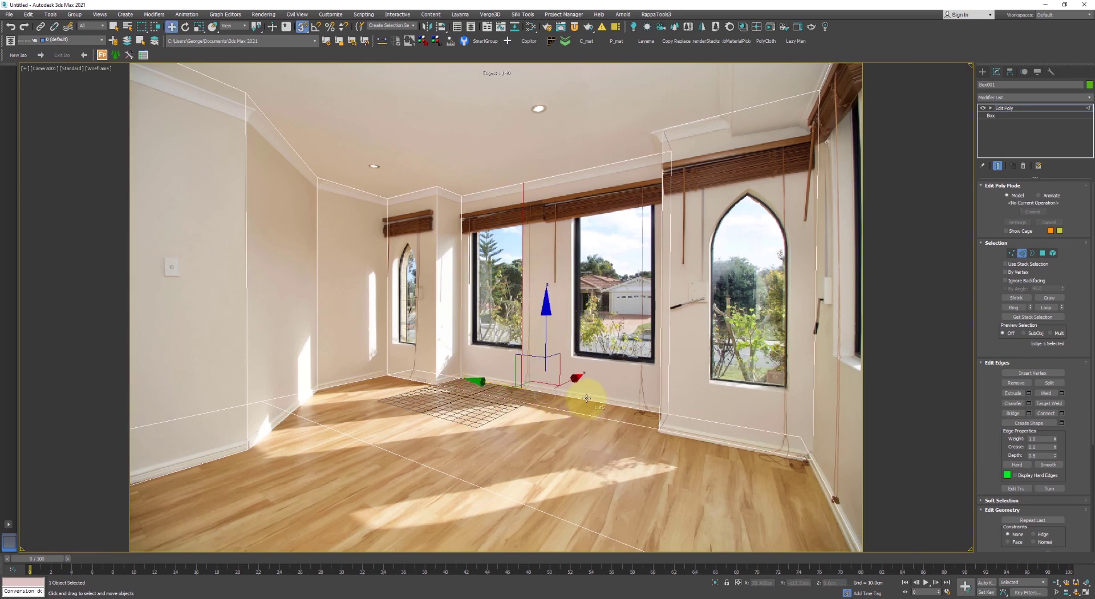
click(586, 398)
ctrl+click(596, 165)
right_click(586, 251)
click(511, 278)
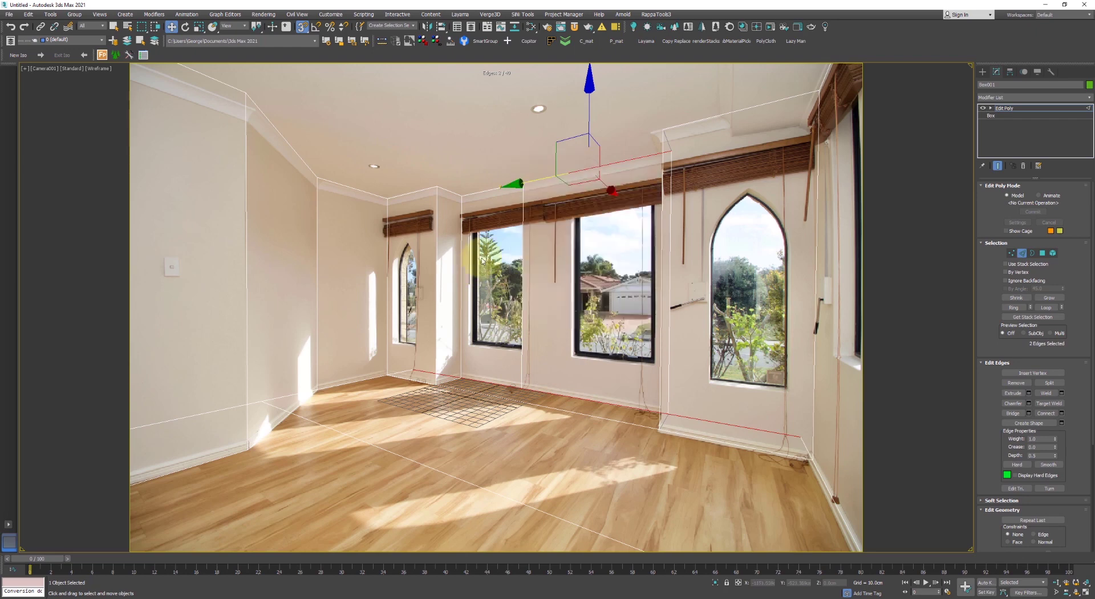
key(1)
click(558, 164)
key(2)
Connect the section's top and bottom edges with a vertical edge, and slide it to the second large window's left side
click(581, 171)
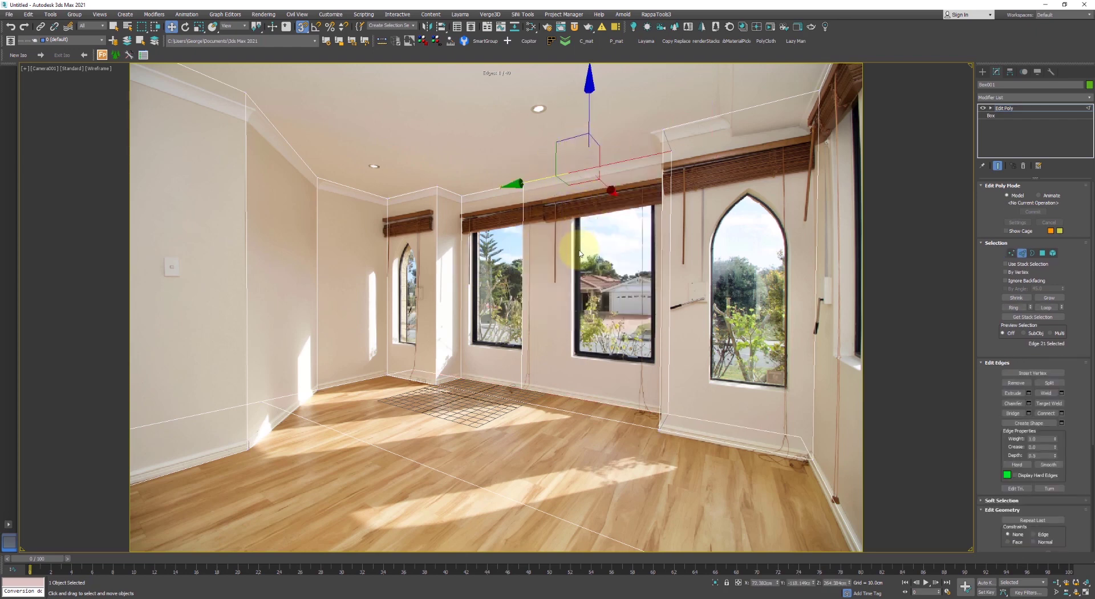
click(577, 395)
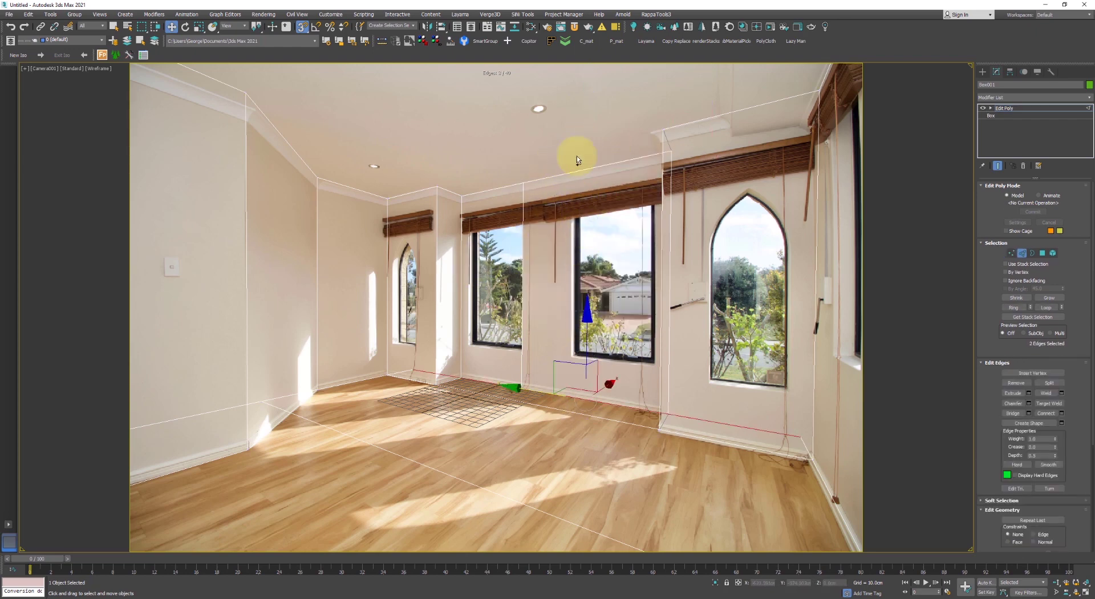
right_click(594, 223)
click(574, 250)
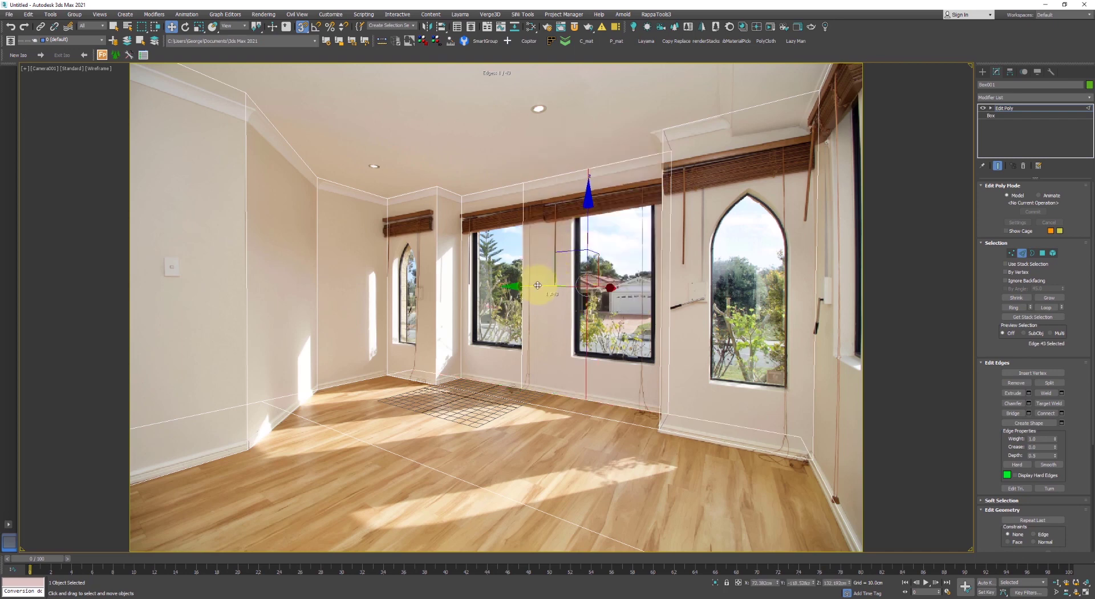
drag(537, 285, 564, 298)
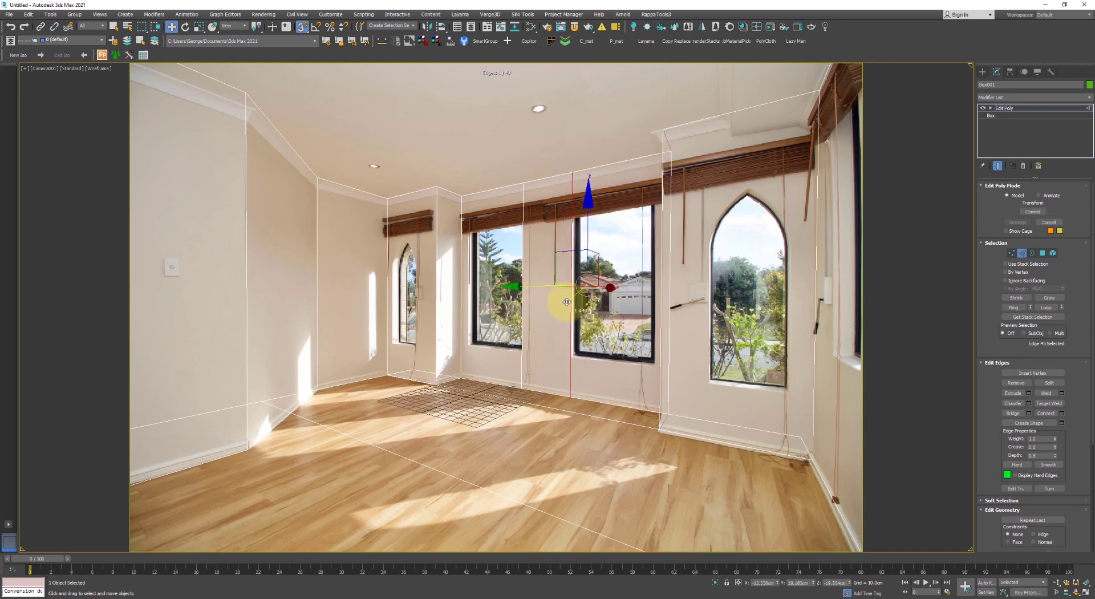
Connect the remaining section's top and bottom edges with another vertical edge, and slide it to the second large window's right side
click(617, 400)
right_click(629, 374)
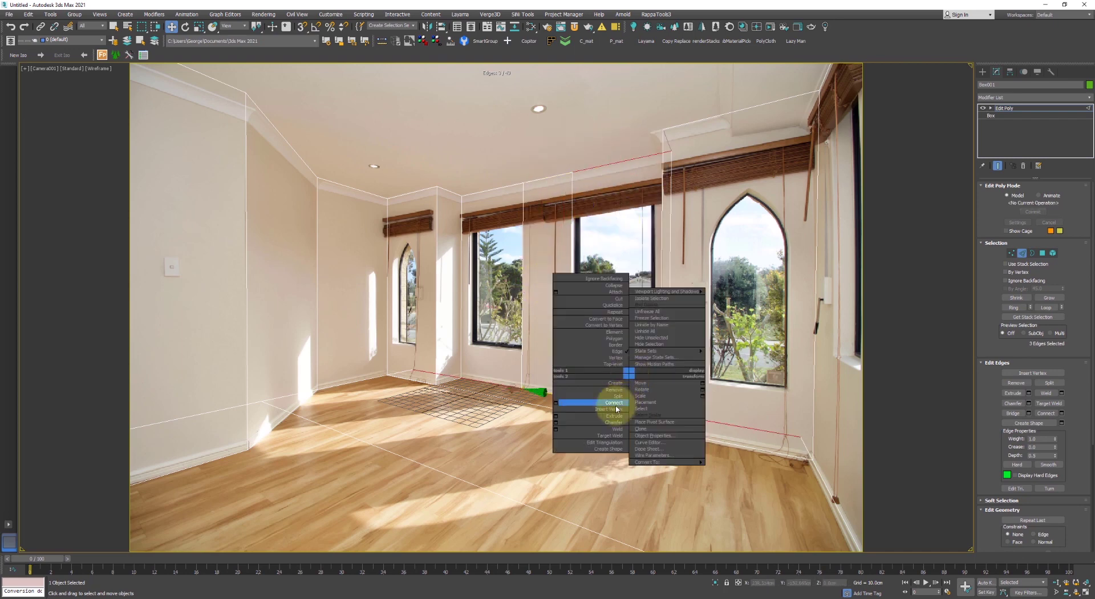
click(617, 403)
drag(557, 281, 598, 295)
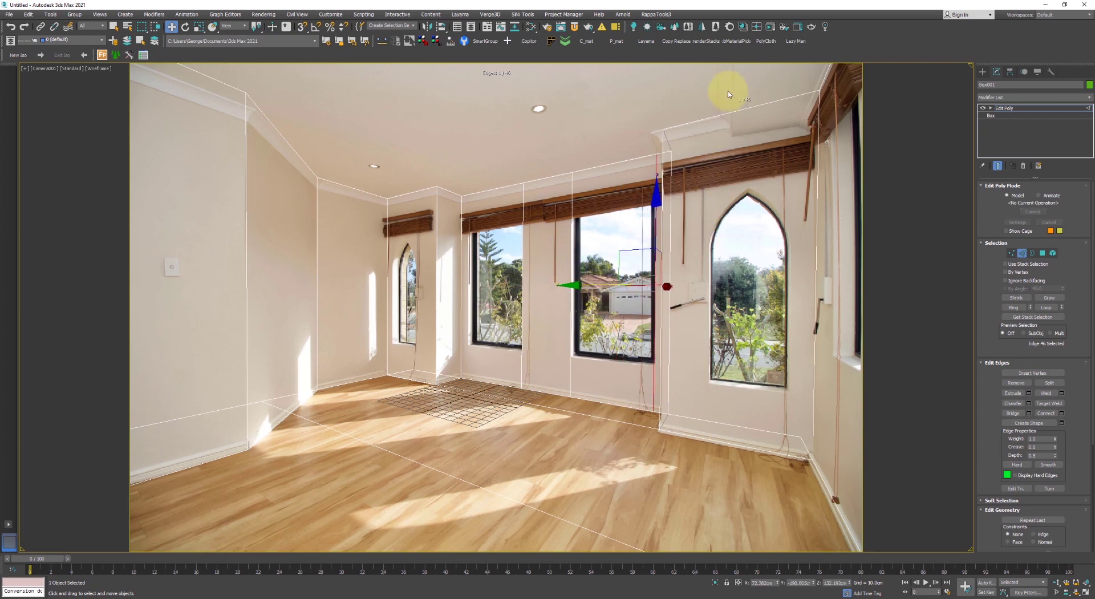
Try to connect the top and bottom edges of the wall section that contains the large arched window
drag(726, 89, 746, 433)
right_click(738, 331)
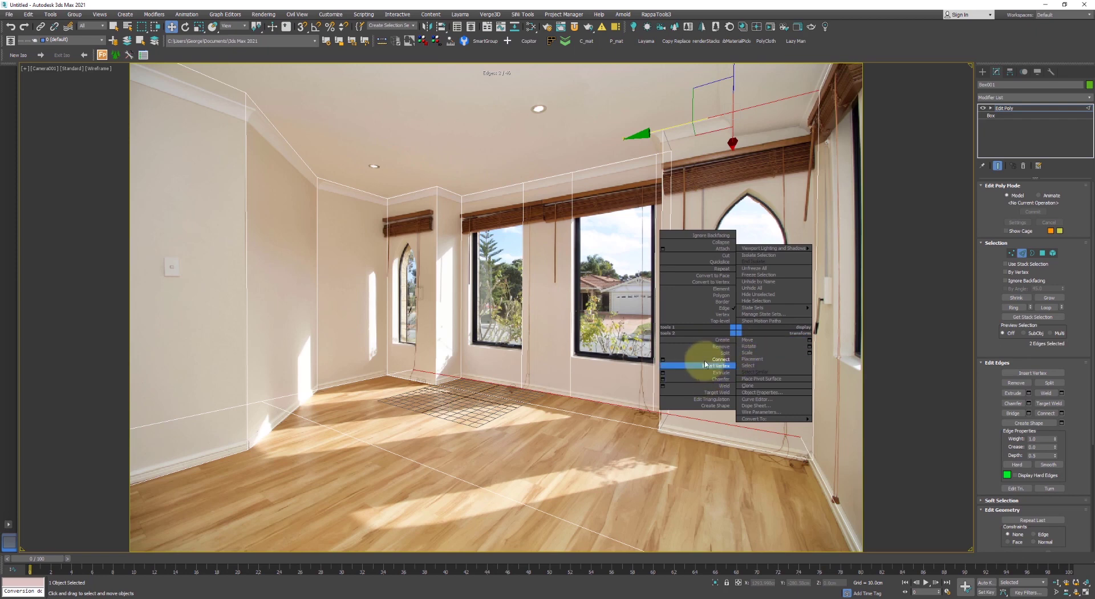
click(605, 371)
key(F3)
key(F3)
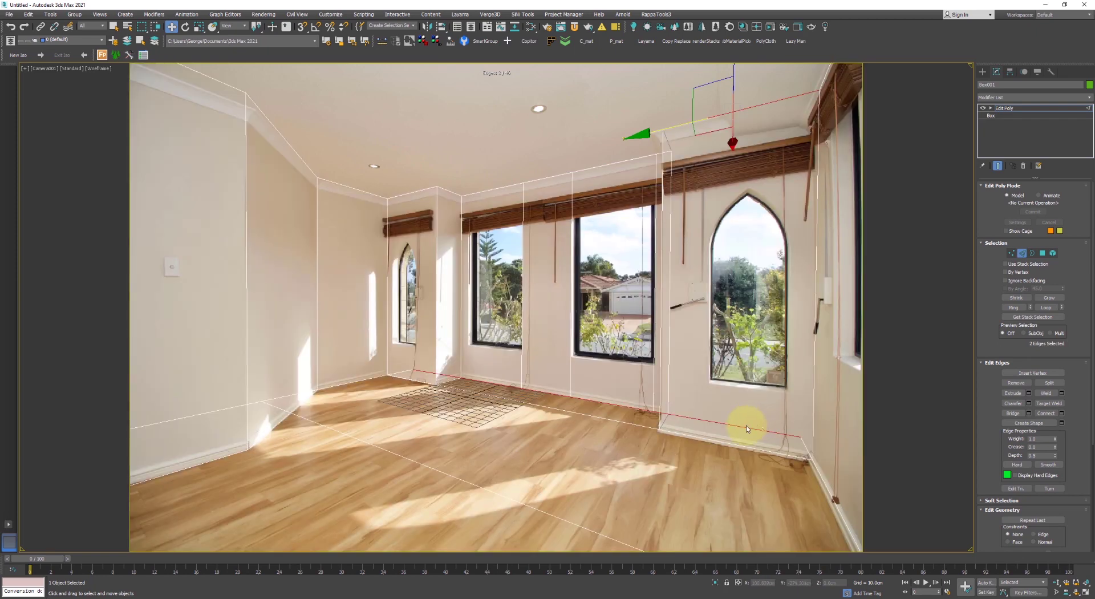
click(712, 442)
ctrl+click(726, 111)
right_click(728, 117)
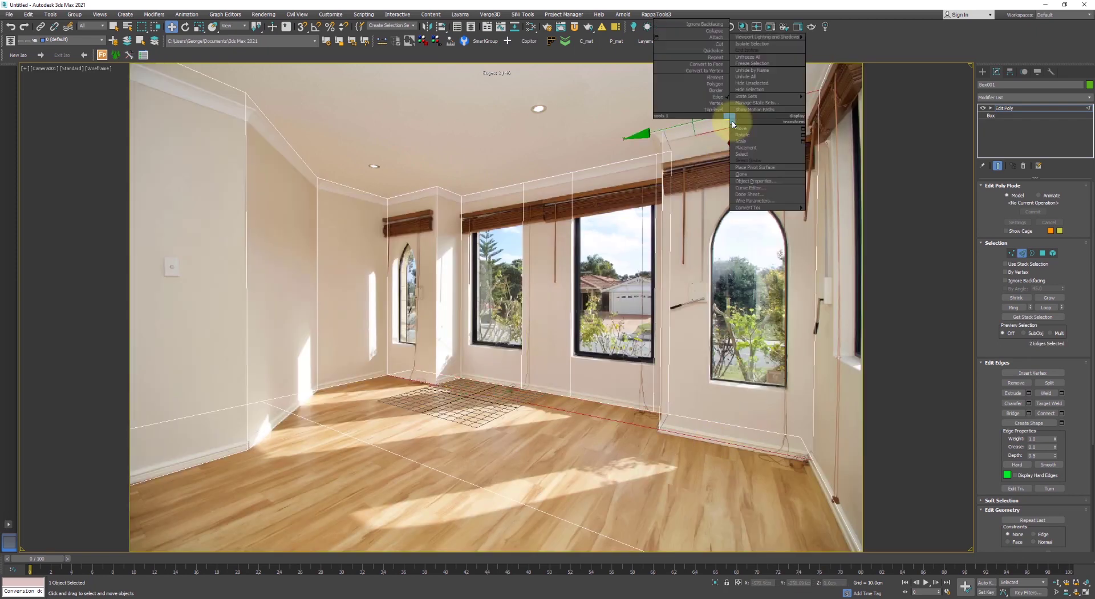
click(711, 150)
key(w)
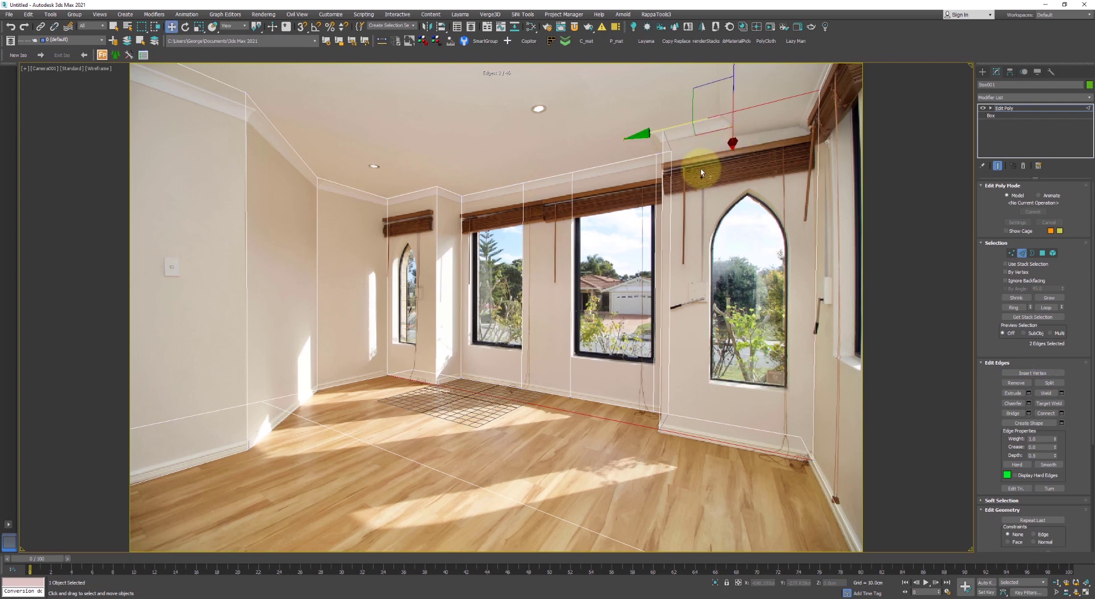
Retry the connection on the large arched window's wall section, and check the wall polygons in shaded display
click(760, 105)
right_click(738, 280)
click(717, 310)
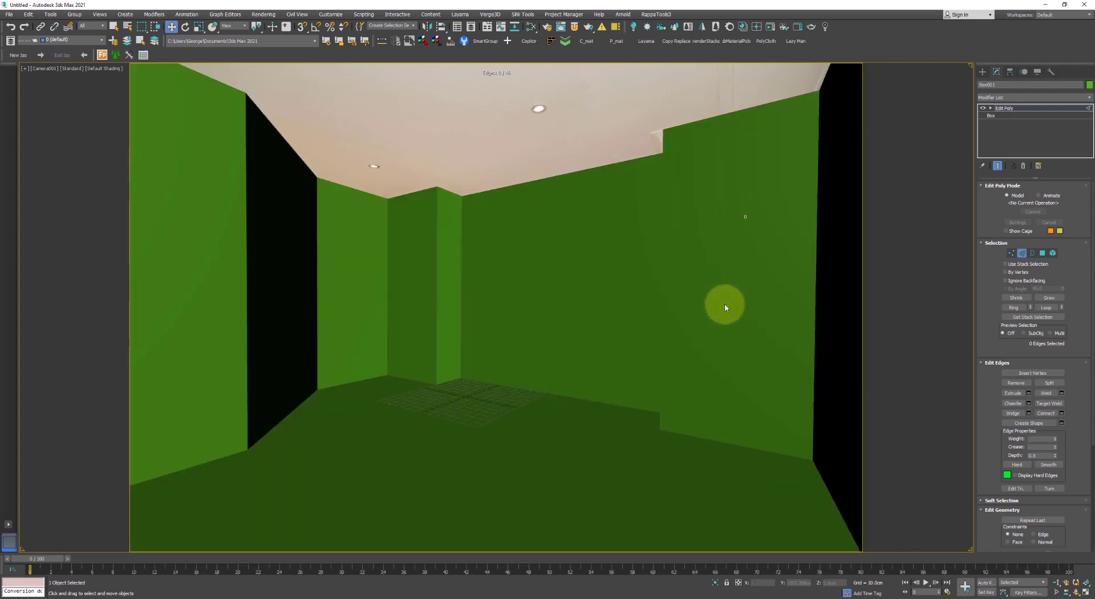
click(722, 346)
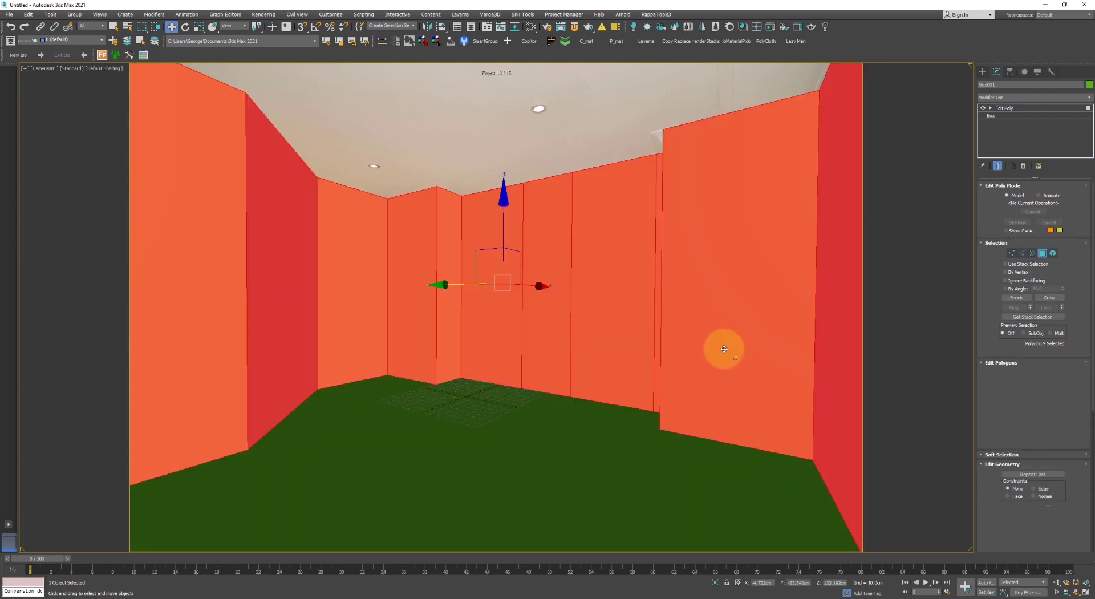
key(2)
Connect the top and bottom edges of the large arched window's wall section with a vertical edge
click(751, 104)
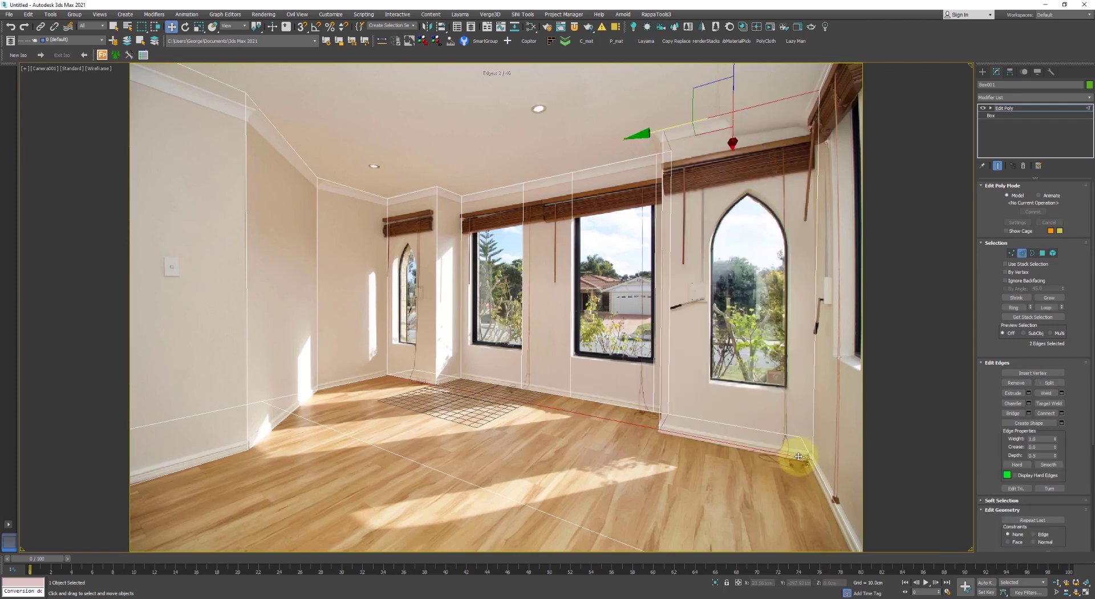
ctrl+click(764, 451)
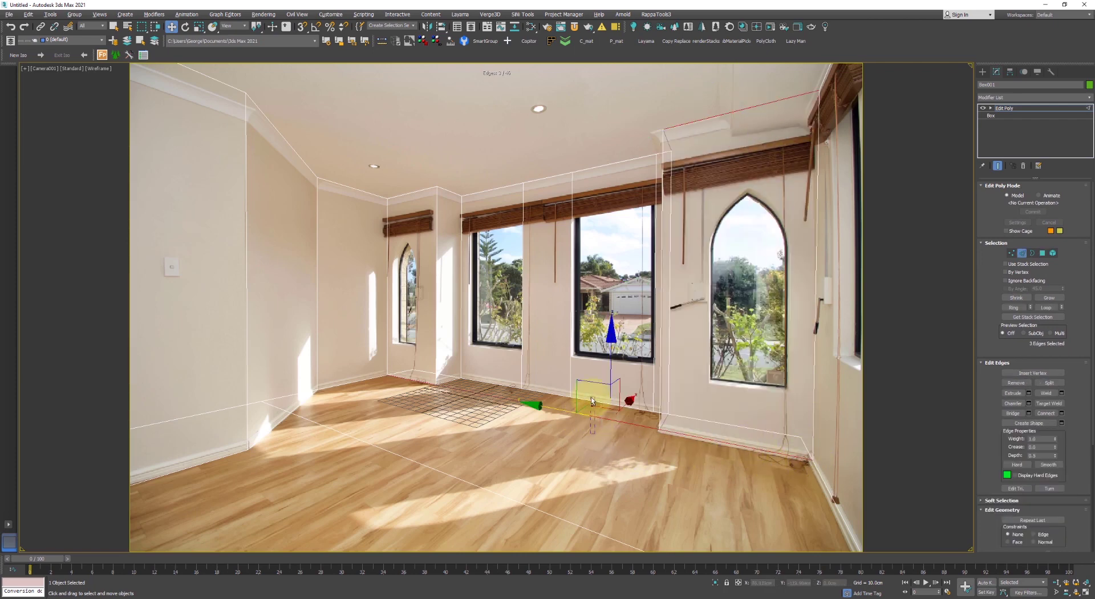
right_click(734, 283)
click(708, 313)
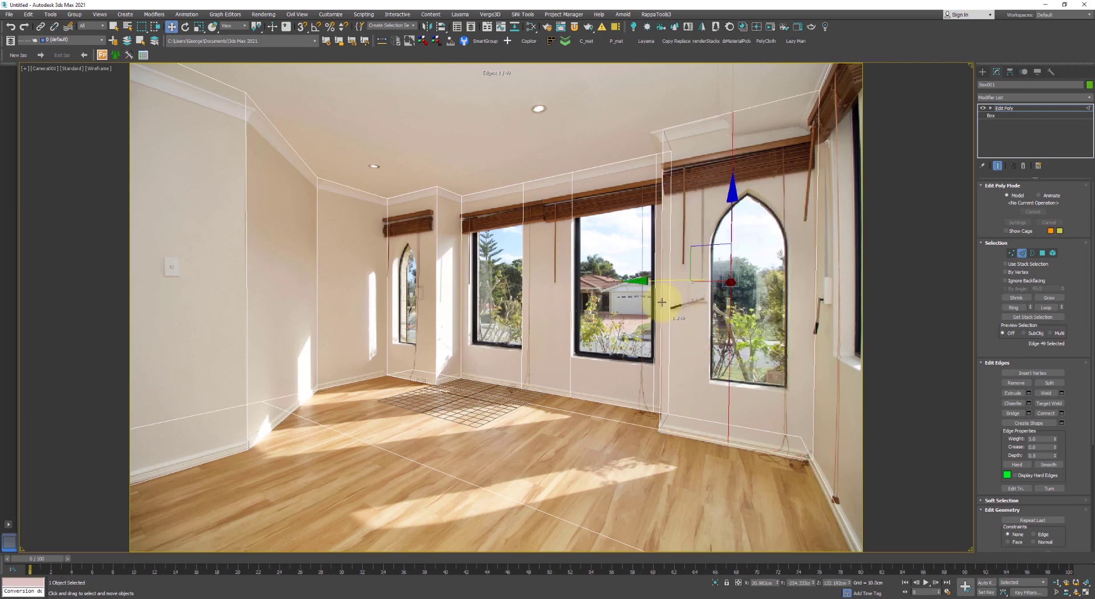
Add a vertical edge on each side of the centre edge, and shift the pair until one meets the arched window's left side
key(ctrl+shift+c)
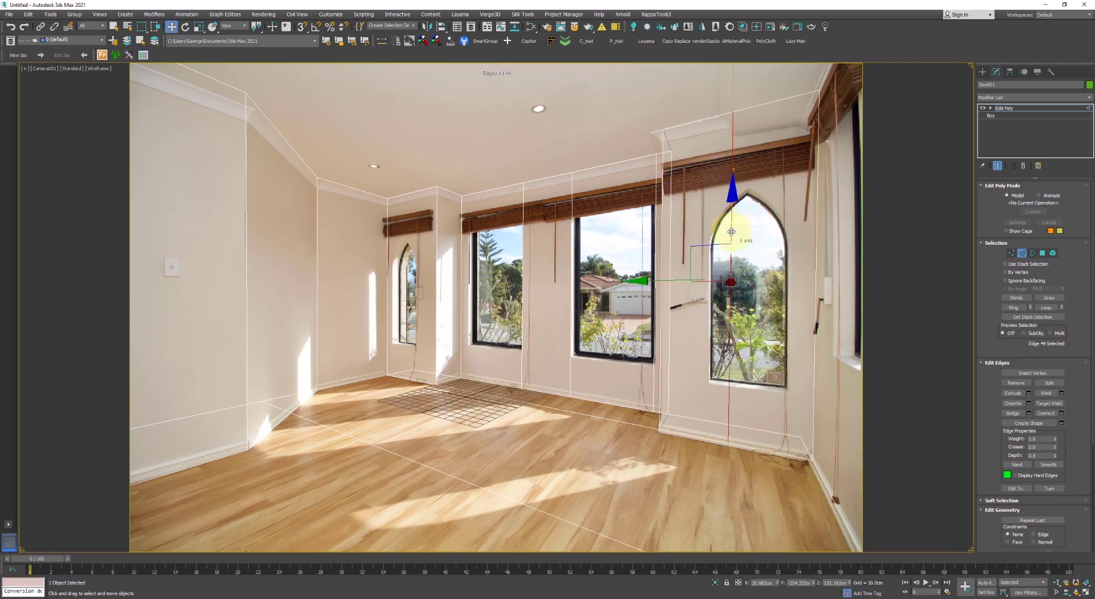
drag(731, 224, 737, 201)
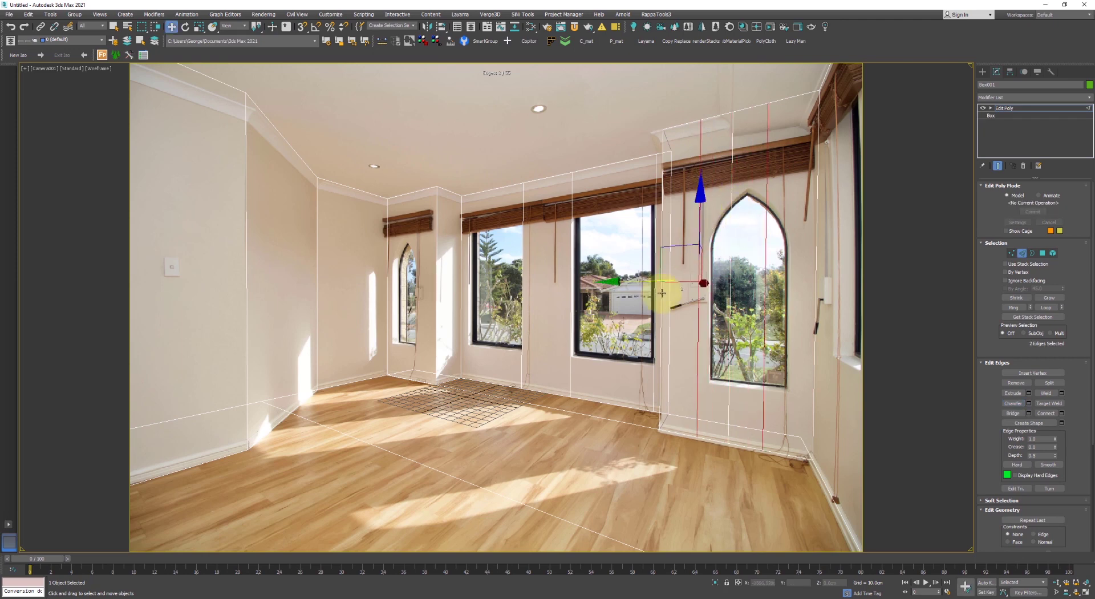
drag(648, 281, 660, 282)
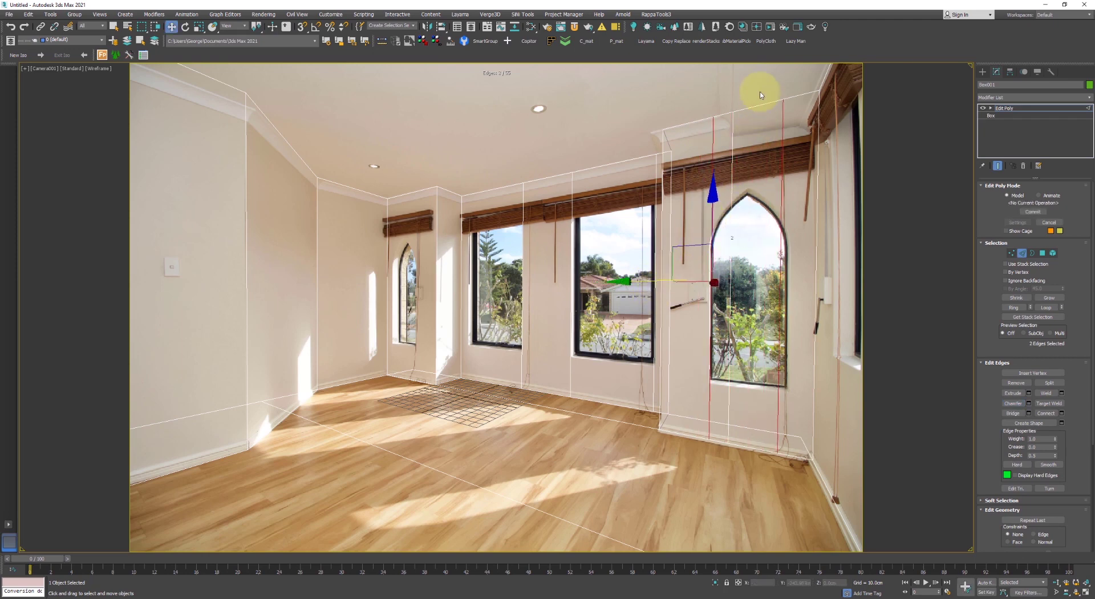
Slide the right edge's vertices to the large arched window's right side and the centre edge's vertices to the arch's peak
key(1)
drag(771, 89, 792, 114)
ctrl+drag(768, 439, 809, 481)
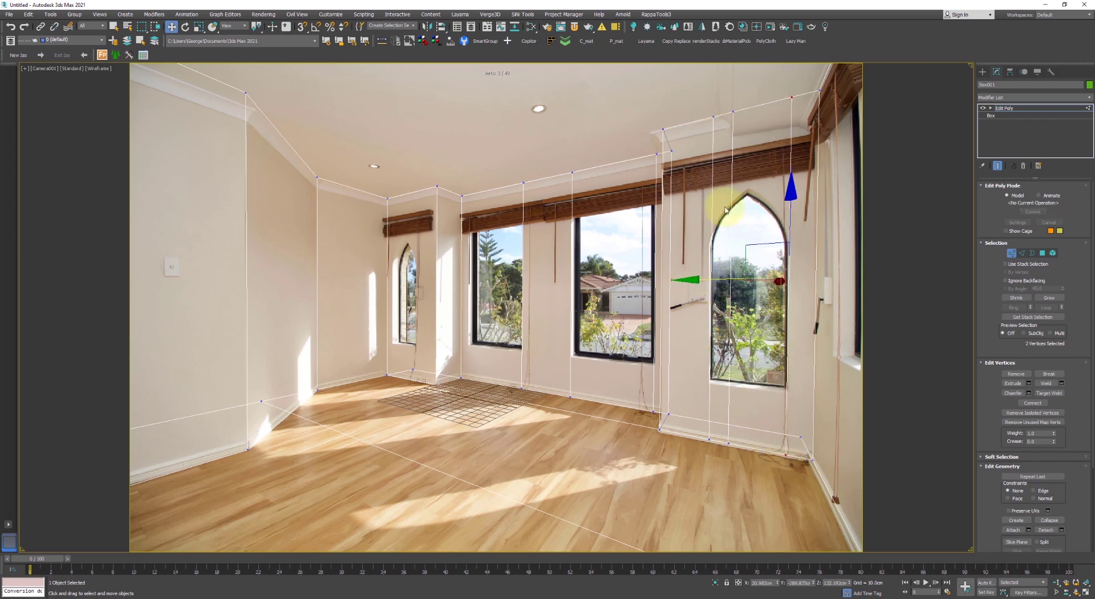
drag(723, 92, 750, 489)
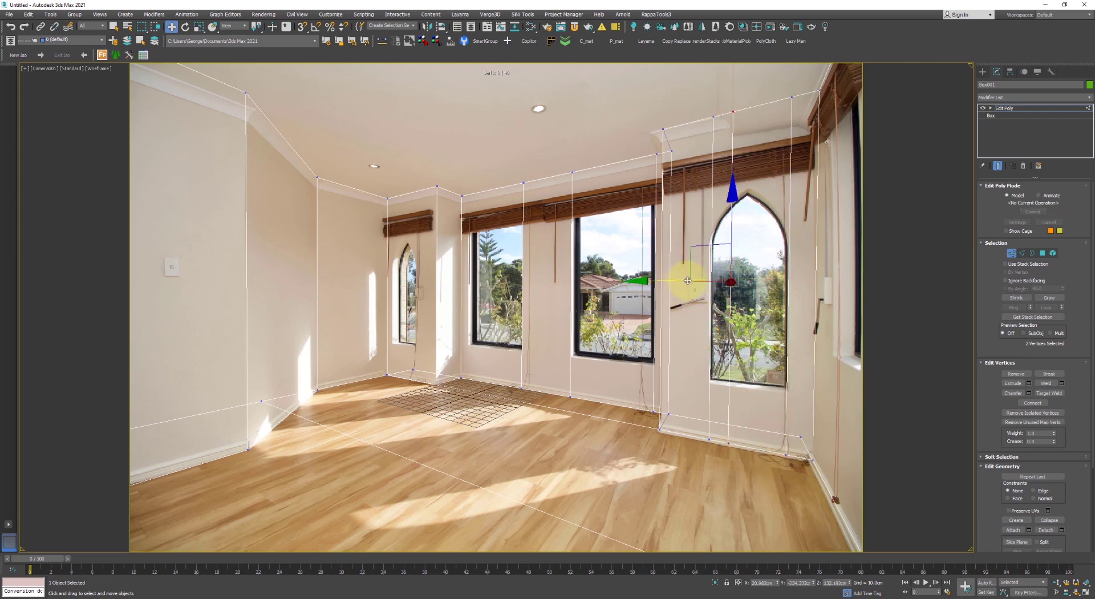
drag(688, 281, 704, 281)
key(2)
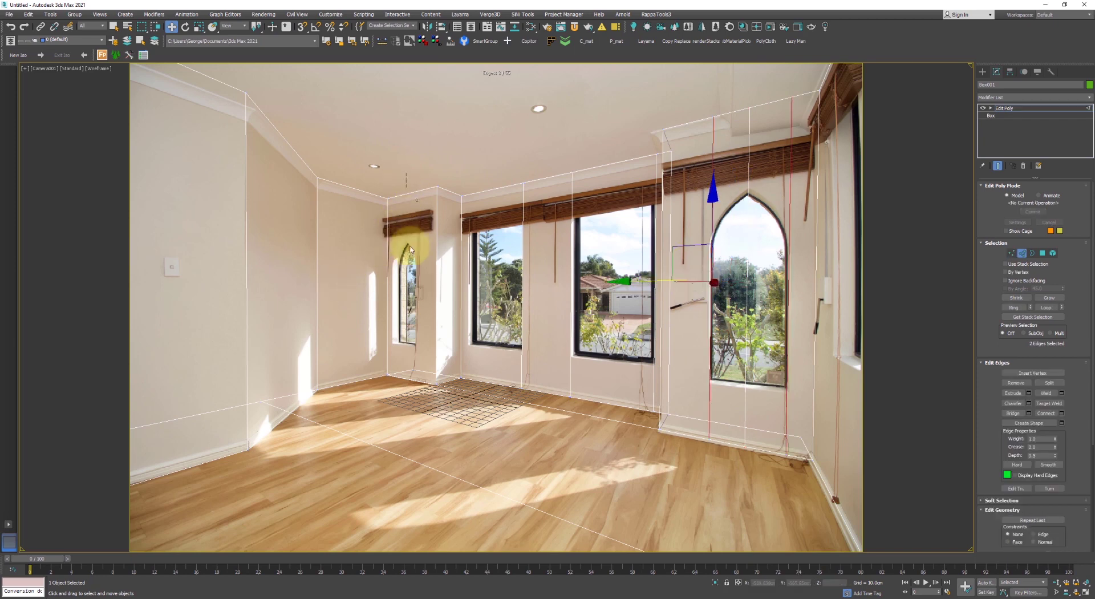
Connect the top and bottom edges of the small arched window's wall with two vertical edges, and slide them to the window's sides
drag(418, 401, 420, 402)
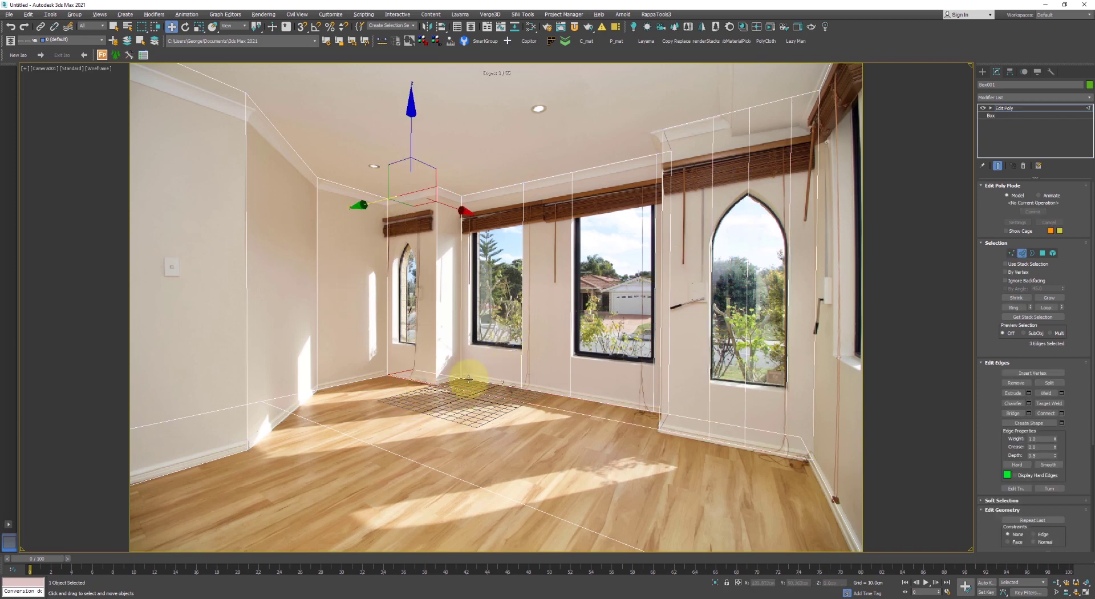
right_click(412, 374)
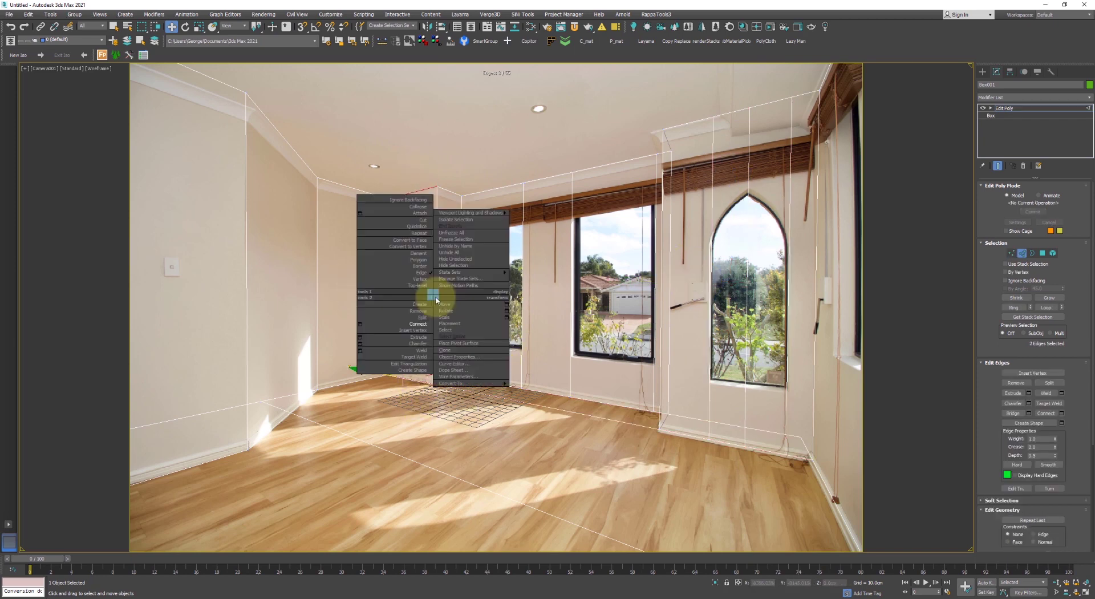
click(359, 325)
click(504, 311)
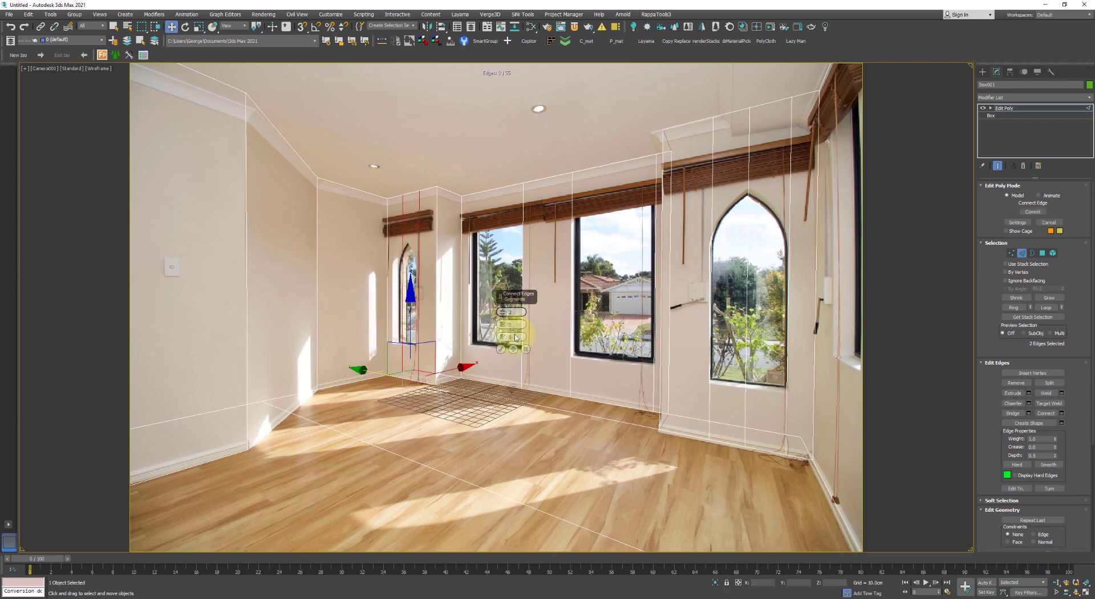
click(501, 349)
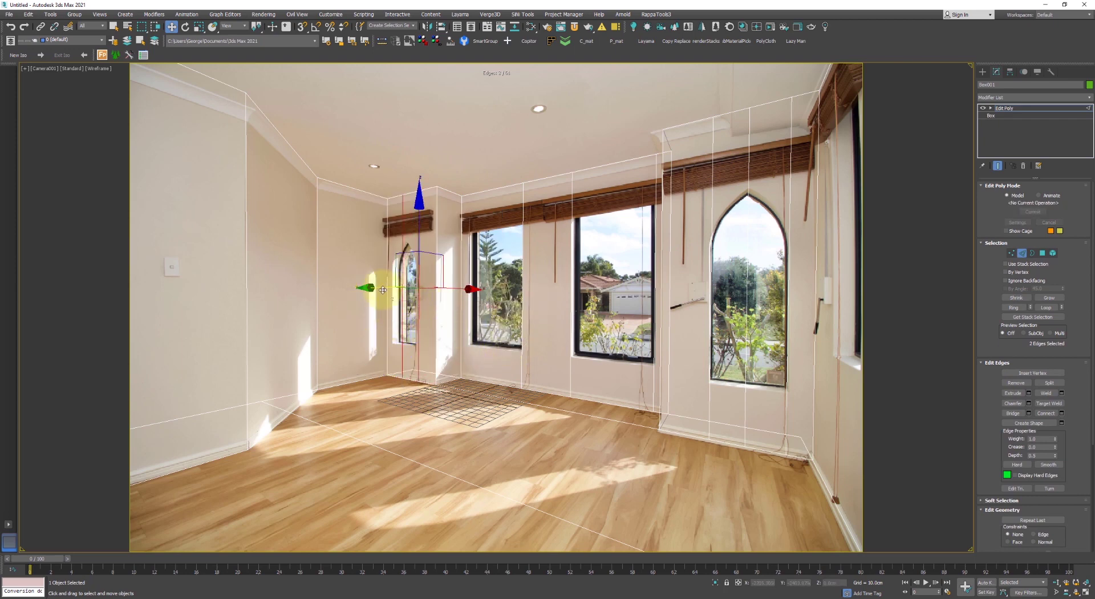
drag(383, 289, 374, 289)
click(382, 336)
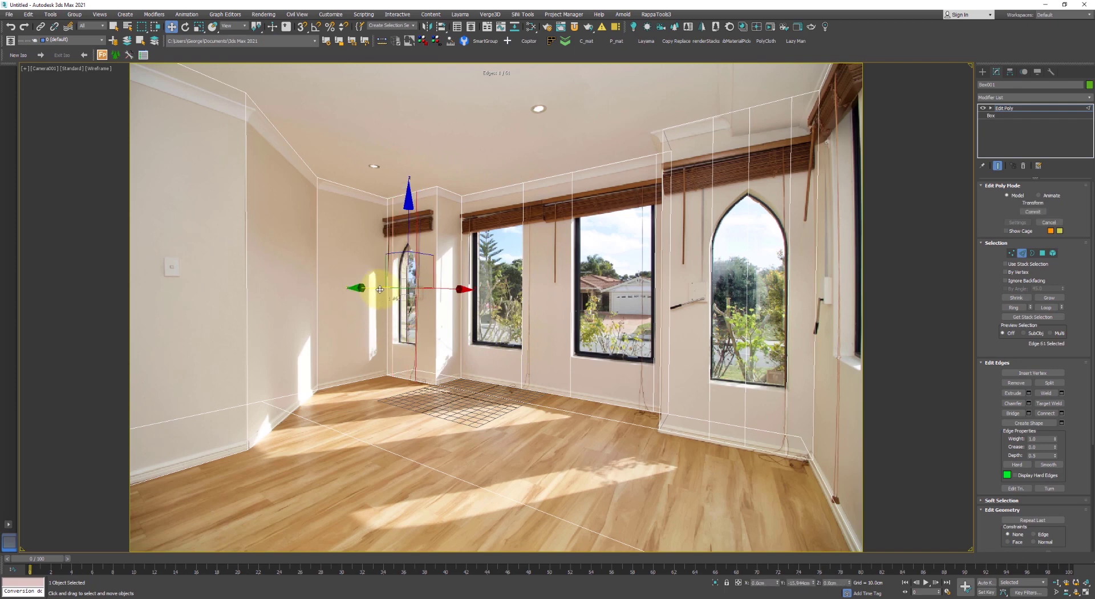
key(2)
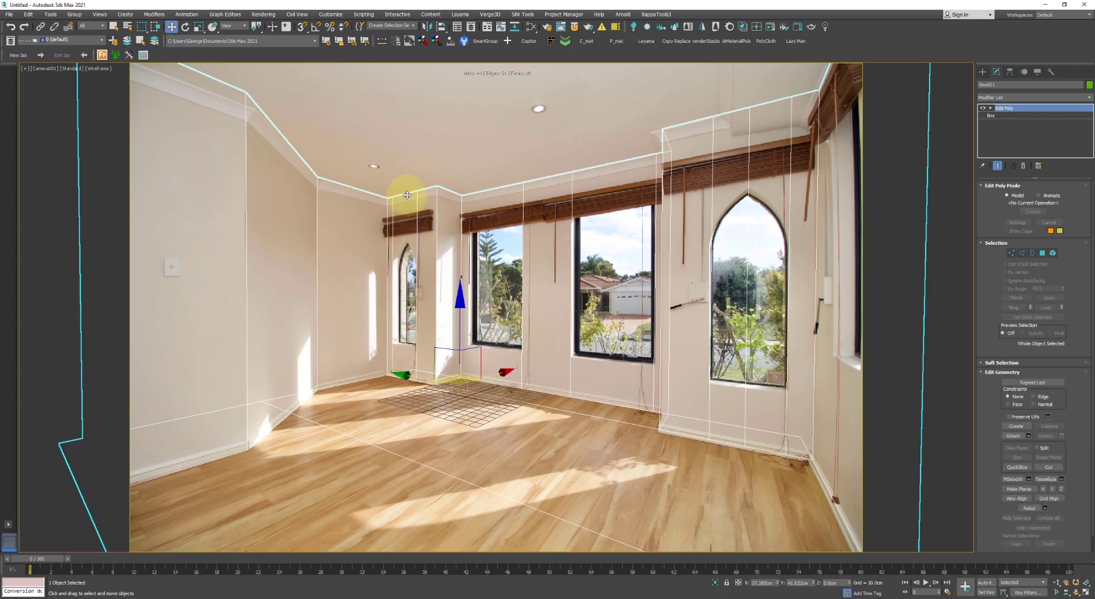
Connect the top and bottom edges between the small arched window's sides with one vertical edge, and align it with the arch's peak
key(2)
click(407, 195)
ctrl+click(407, 378)
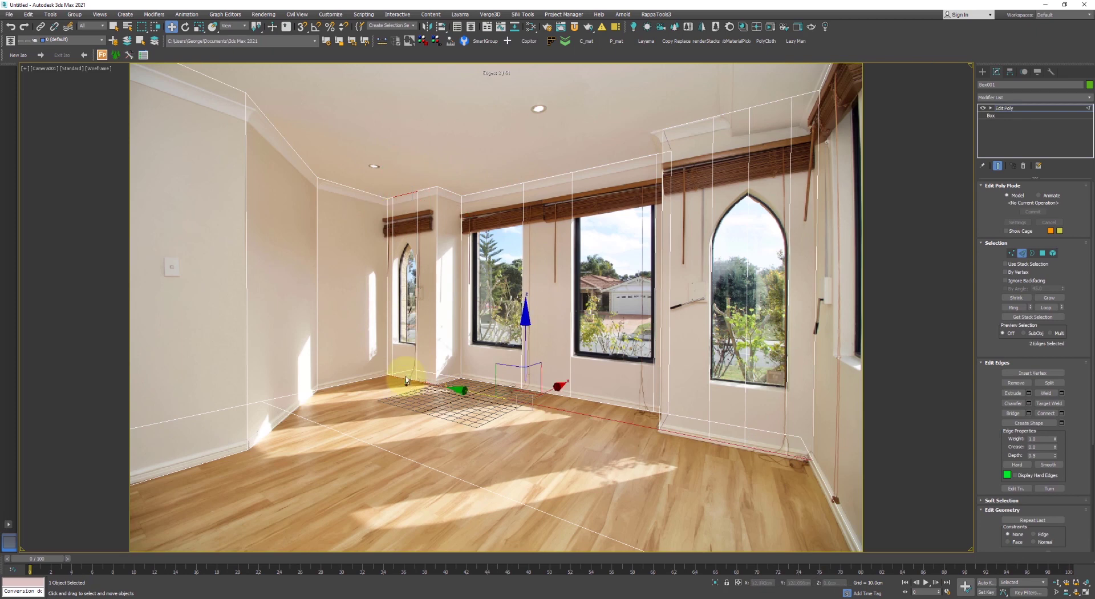
key(ctrl+z)
right_click(414, 293)
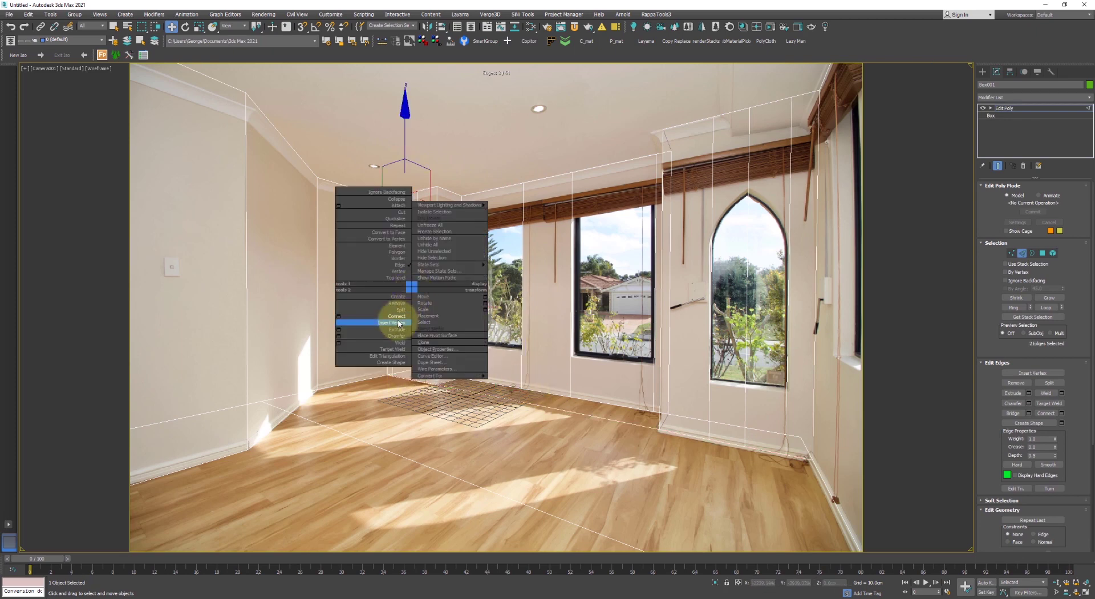
click(400, 314)
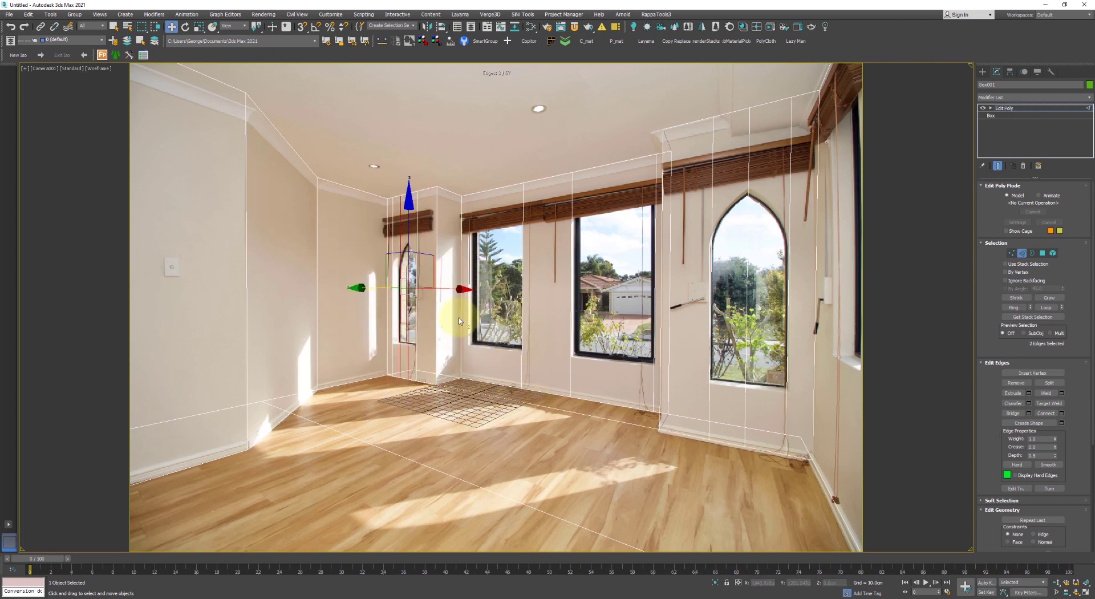
right_click(515, 304)
click(443, 334)
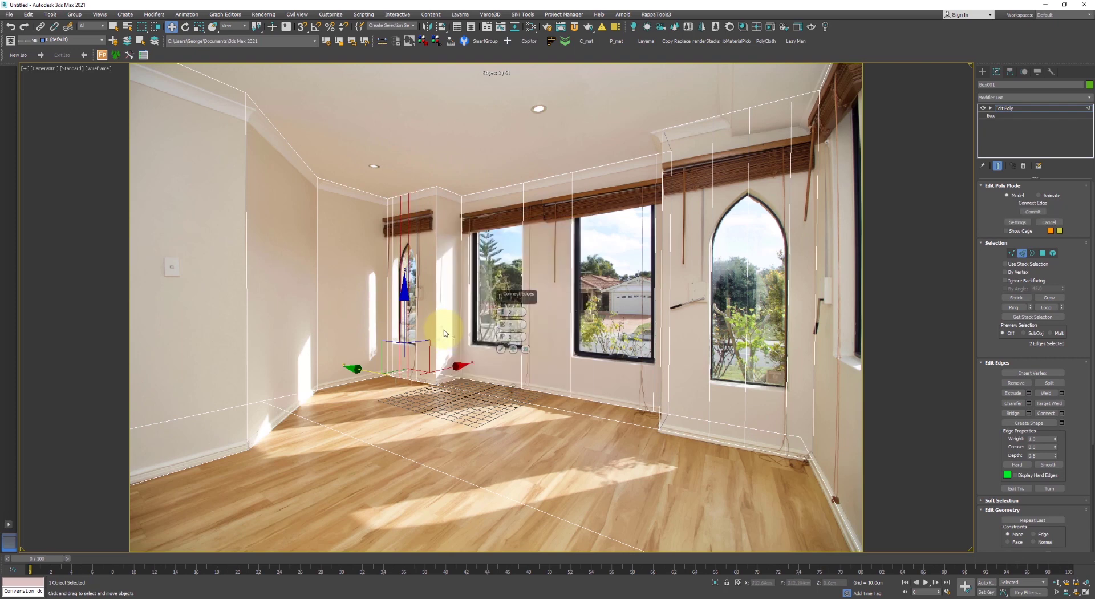
drag(503, 313, 504, 363)
click(500, 349)
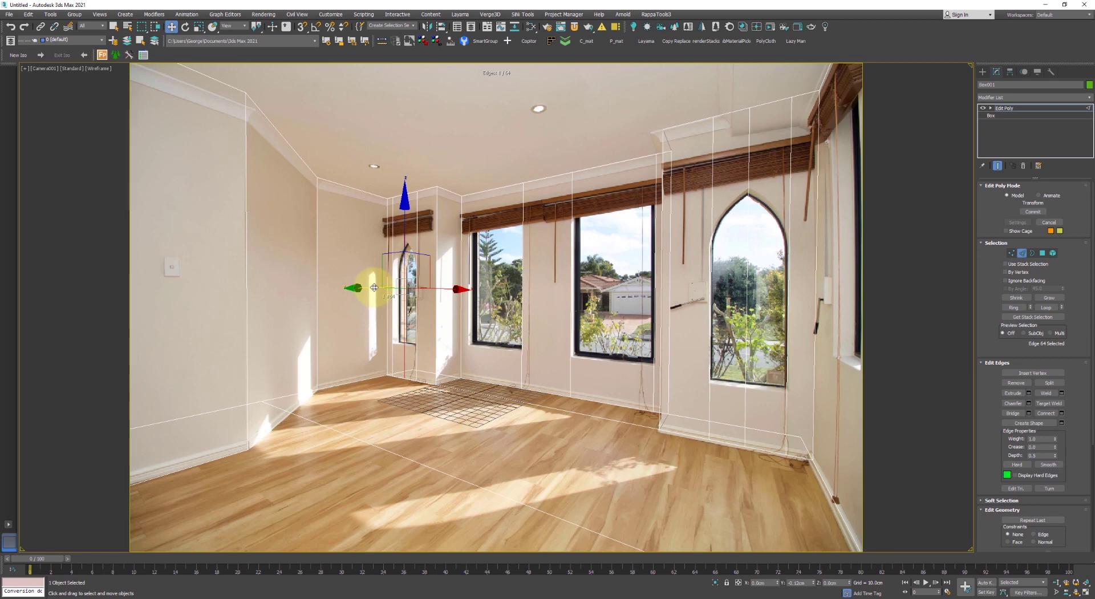
drag(374, 288, 375, 287)
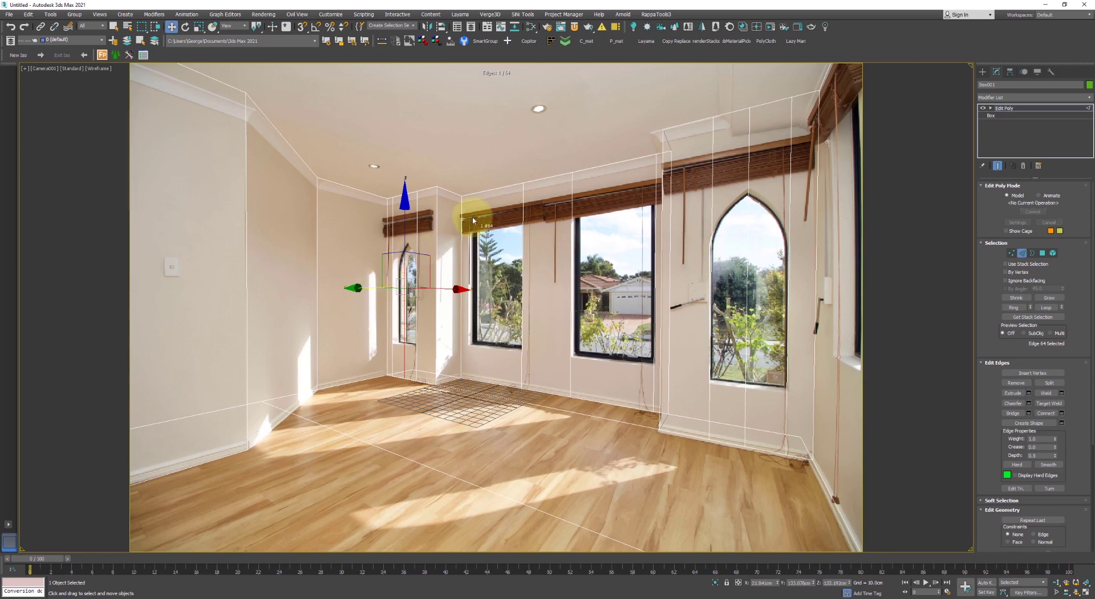
Connect all vertical edges across the window walls with a horizontal edge line, and lower it to the bottom of the windows
key(2)
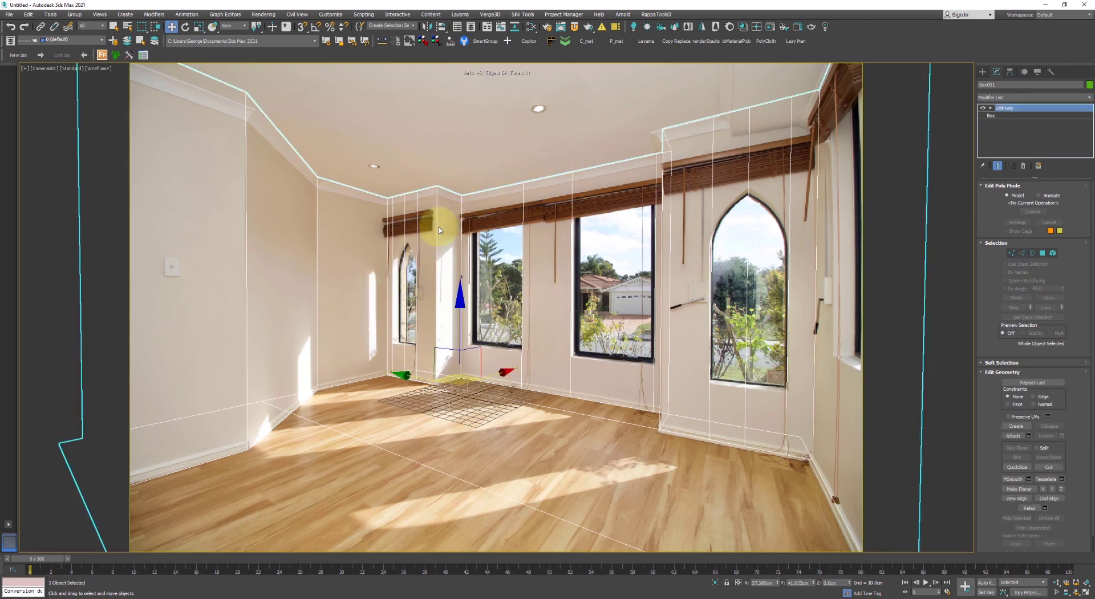
key(2)
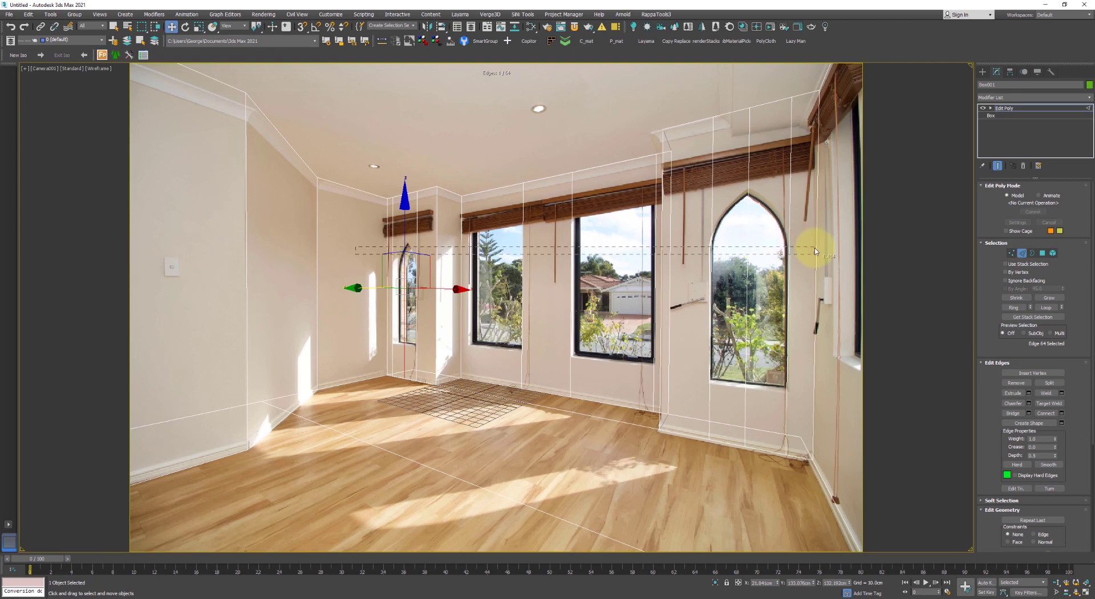
drag(827, 250, 827, 249)
right_click(806, 240)
click(785, 266)
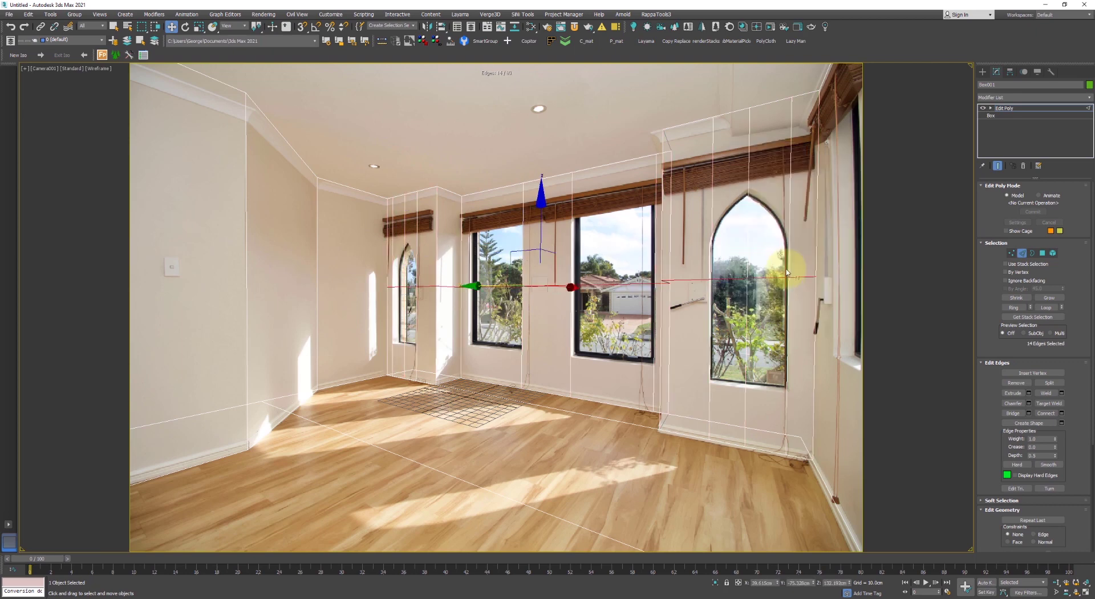
drag(540, 221, 559, 293)
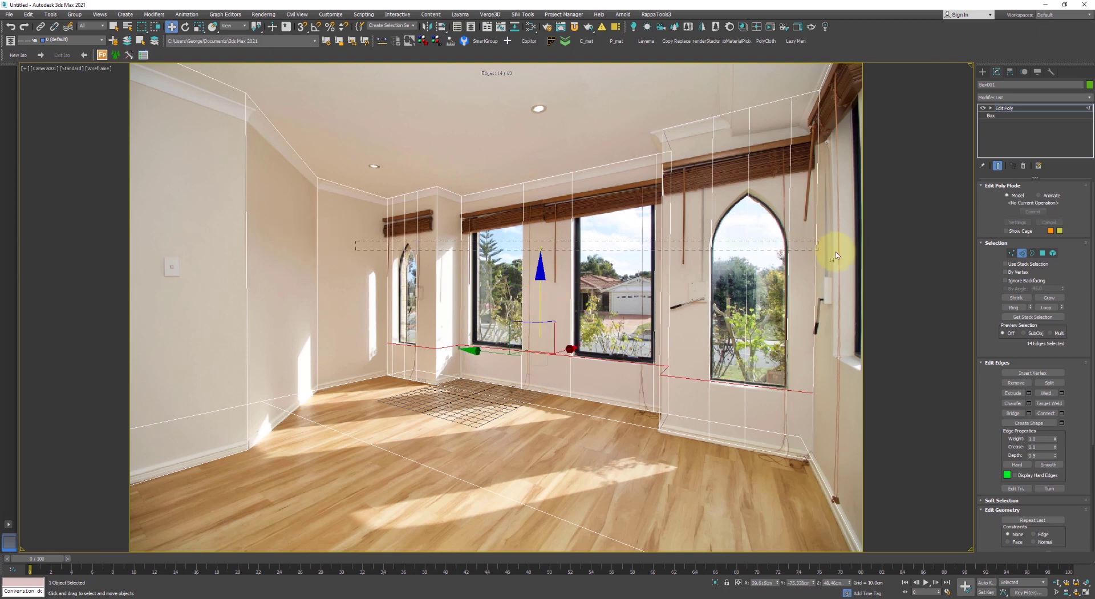
Connect the vertical edges above the sill line with a second horizontal edge line, and raise it to the top of the windows
drag(836, 254, 836, 254)
right_click(752, 242)
click(744, 269)
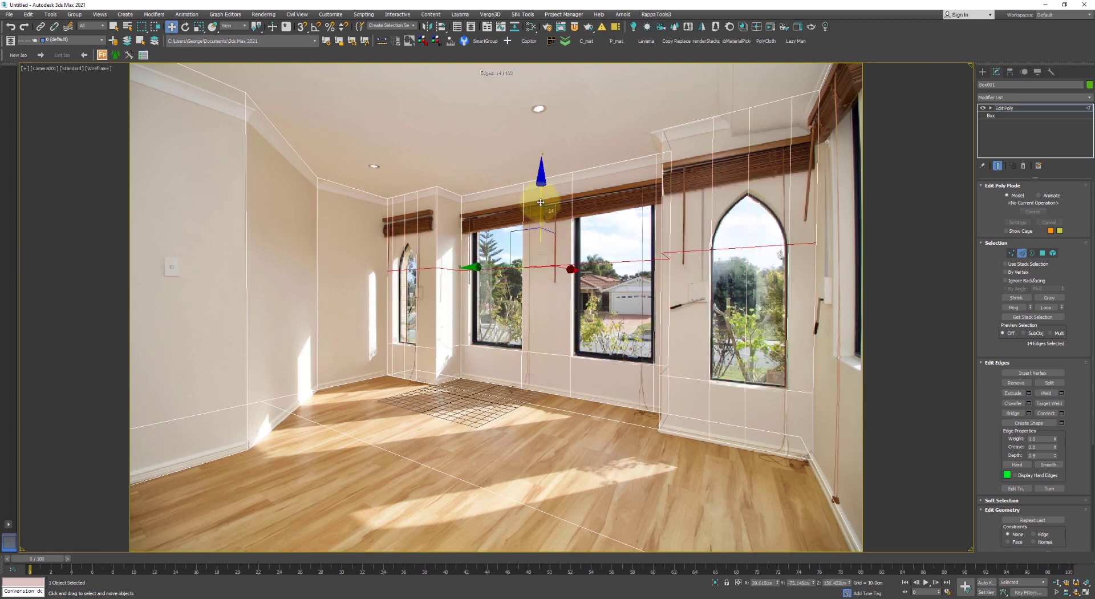
drag(541, 202, 552, 159)
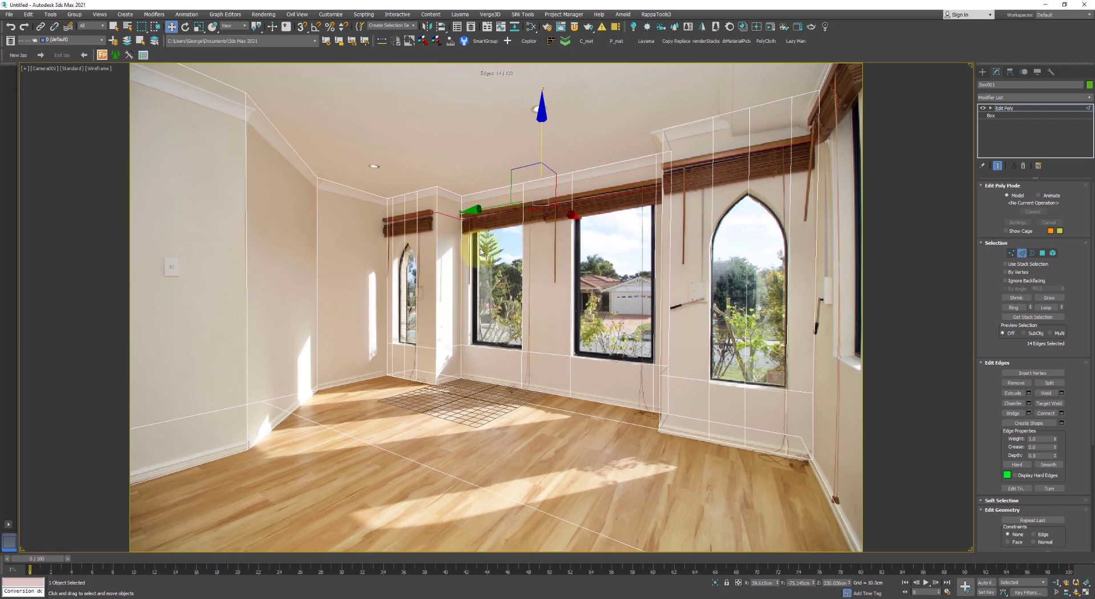
Connect the four vertical edges of the rectangular windows' wall with a horizontal edge line, raise it to the window tops, and fine-tune its end vertex
click(657, 235)
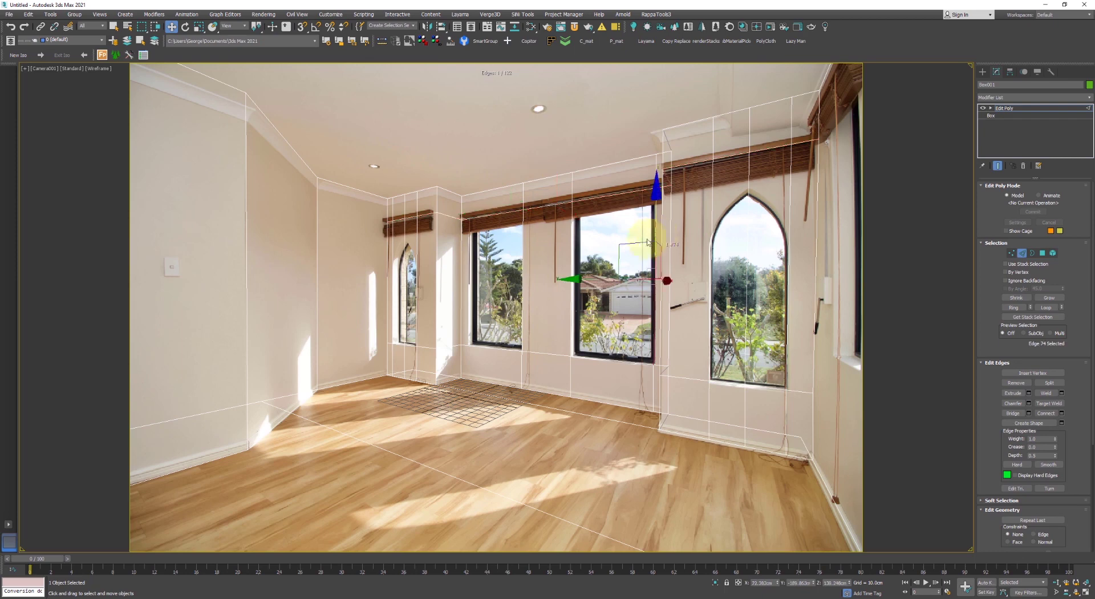
drag(627, 245, 458, 248)
right_click(513, 240)
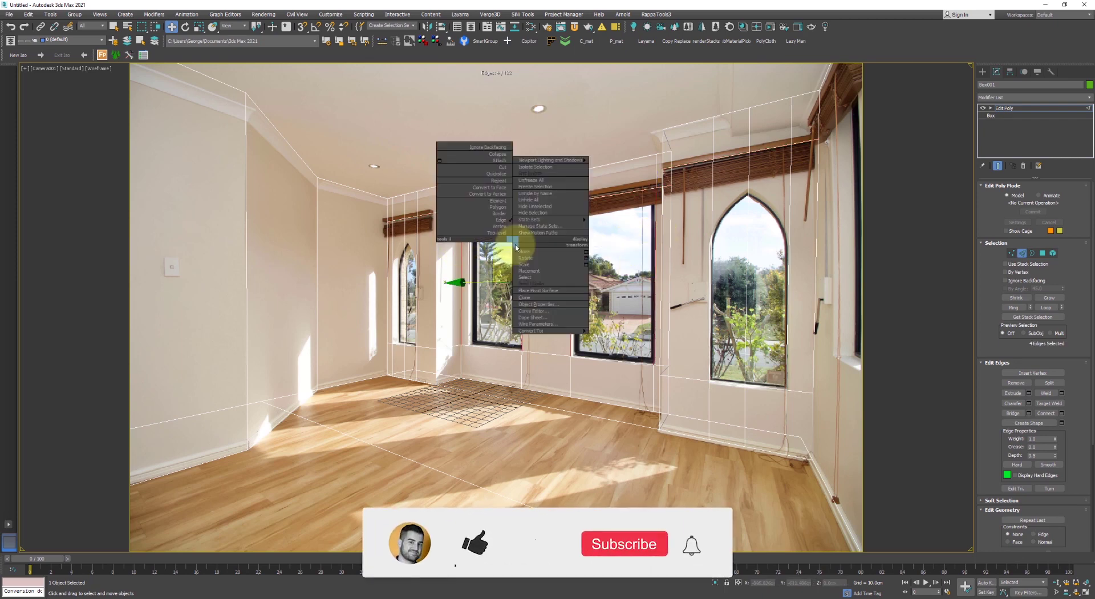
click(501, 269)
drag(543, 224, 568, 165)
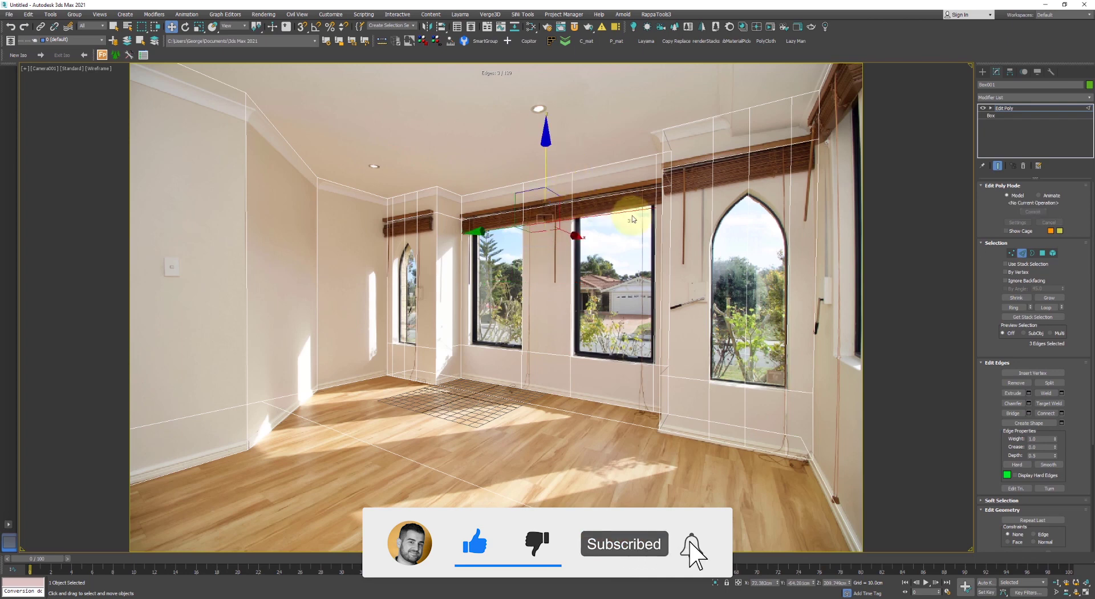
key(1)
click(655, 168)
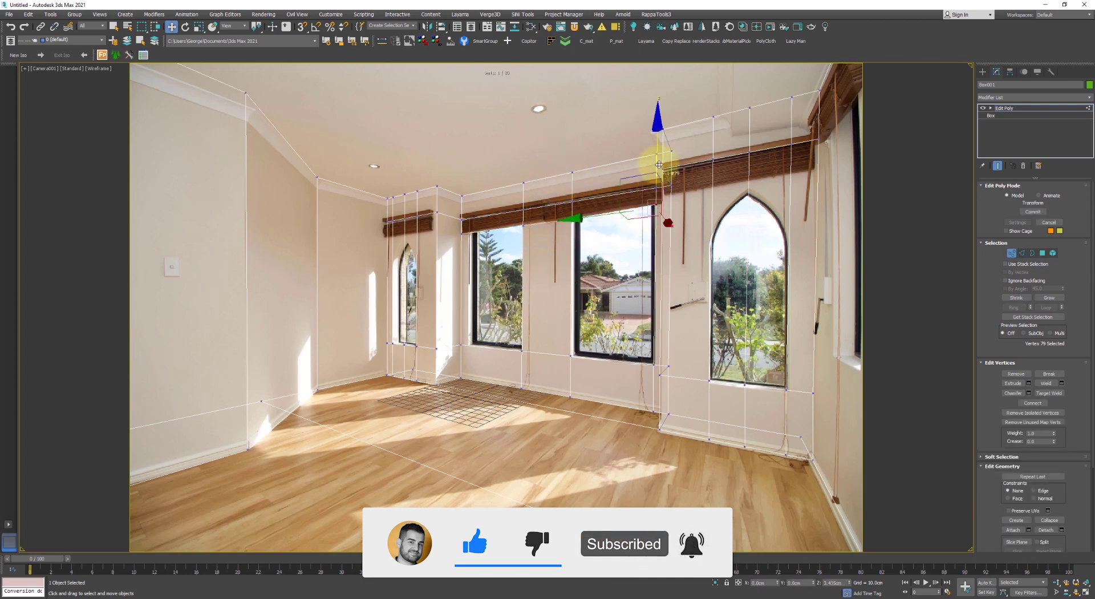
click(477, 279)
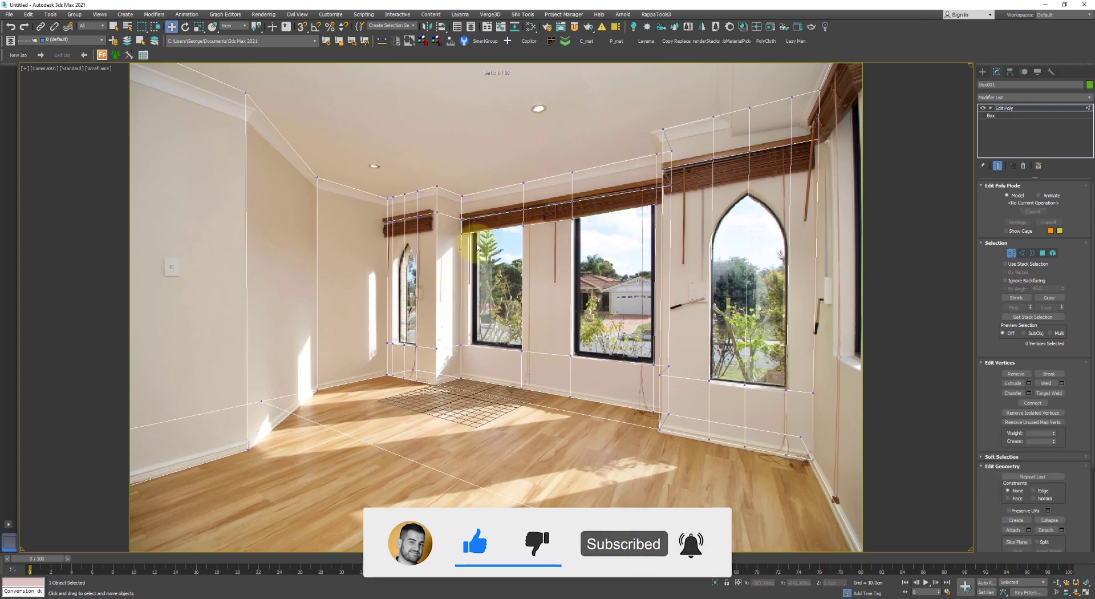
key(4)
click(480, 295)
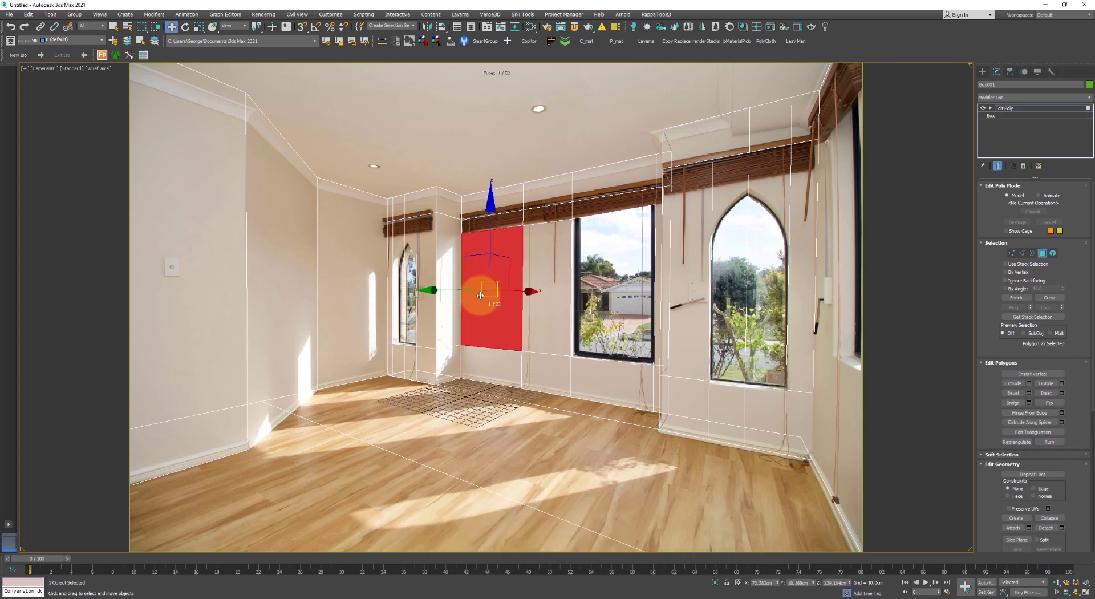
key(Delete)
Connect the horizontal edges of the smaller rectangular window's wall section with one vertical edge, and slide it to the window's outer side
key(2)
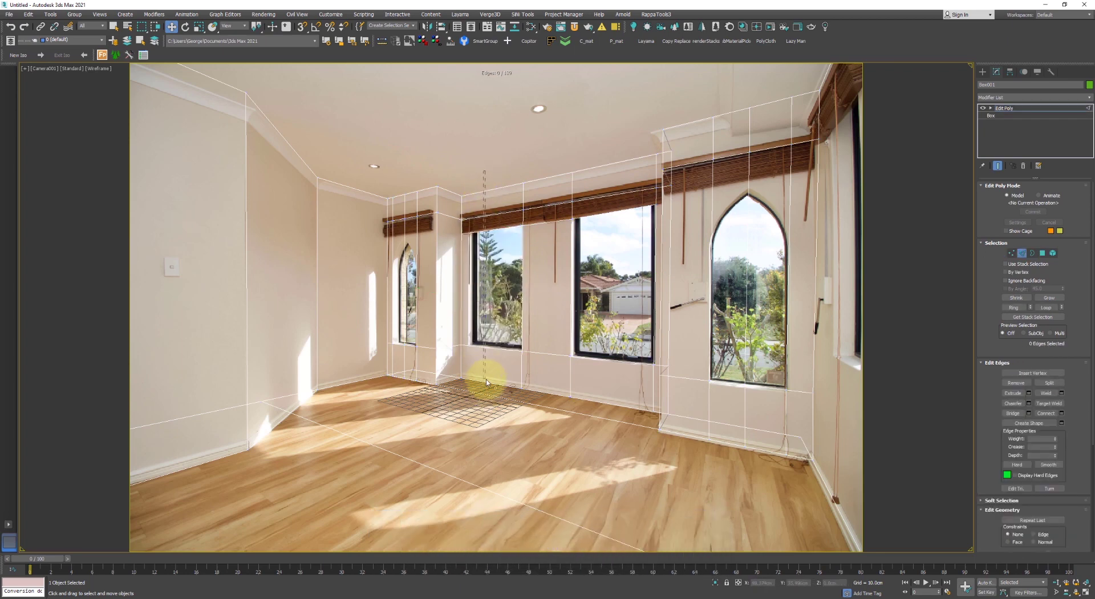
double_click(486, 383)
right_click(486, 383)
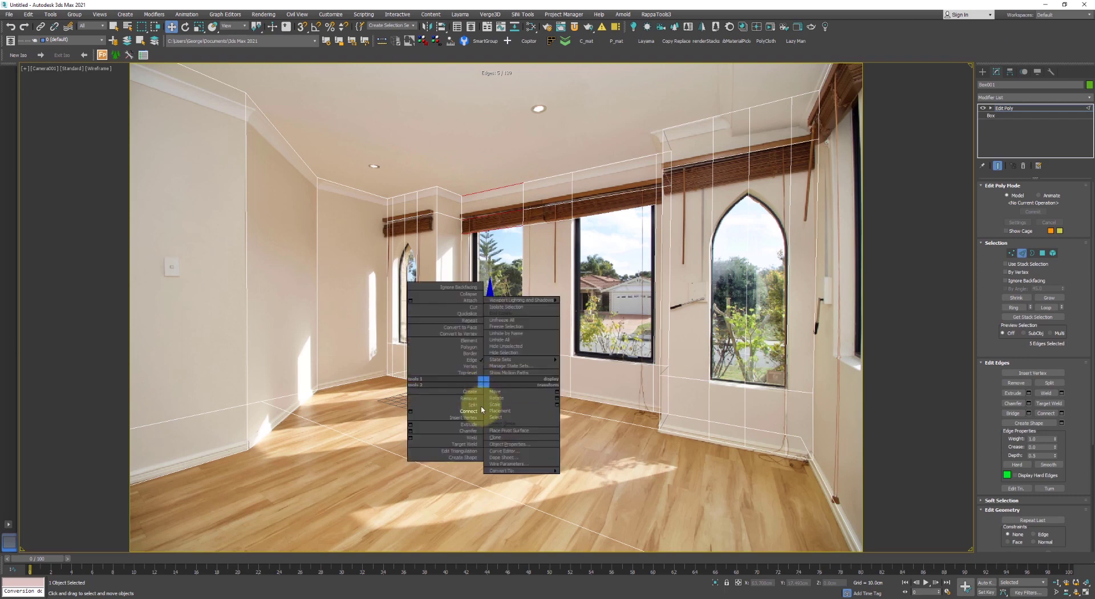
click(475, 414)
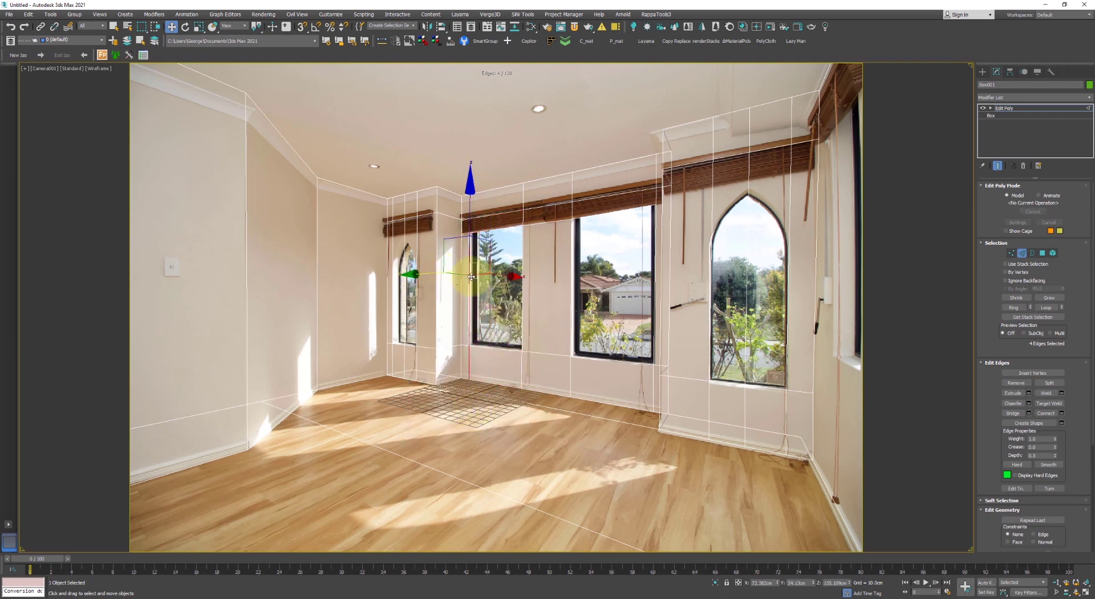
Extrude the two rectangular window polygons slightly outward, delete them to open the windows, and check the openings in shaded display
key(4)
click(500, 263)
ctrl+click(608, 270)
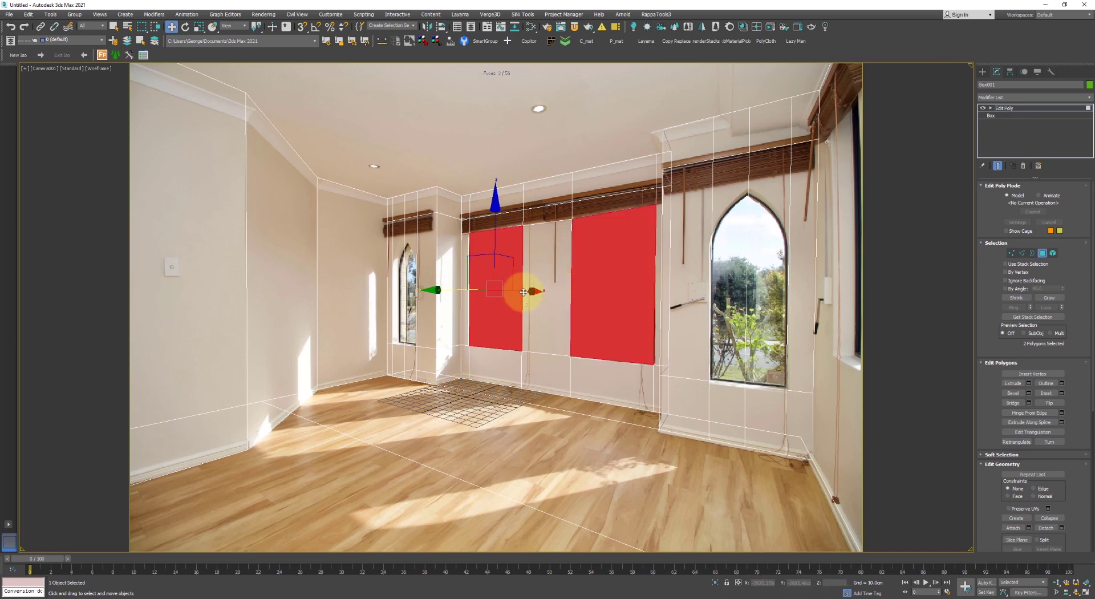
drag(528, 289, 536, 295)
key(F3)
key(Delete)
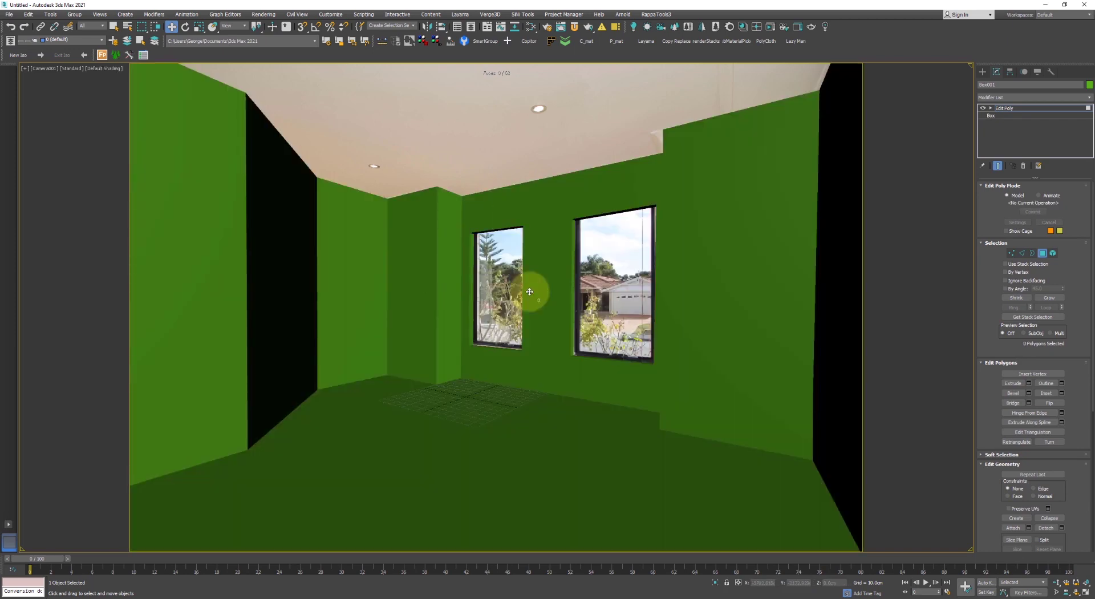
key(F3)
key(F3)
key(F3)
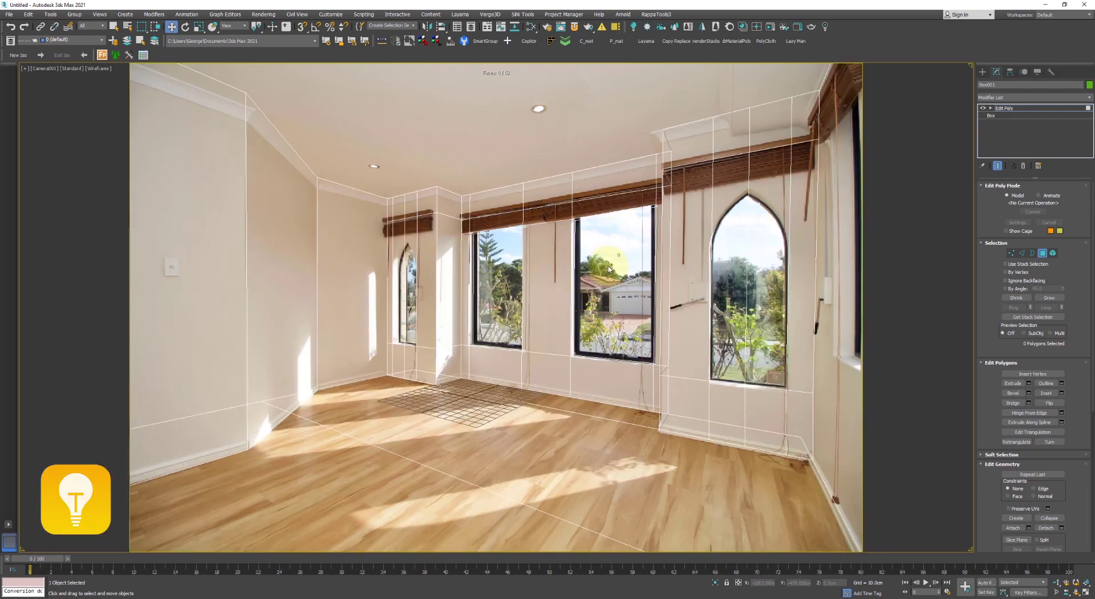
Cut edges along the curved outlines of both arched windows with the Cut tool, following the photo
right_click(525, 285)
click(514, 200)
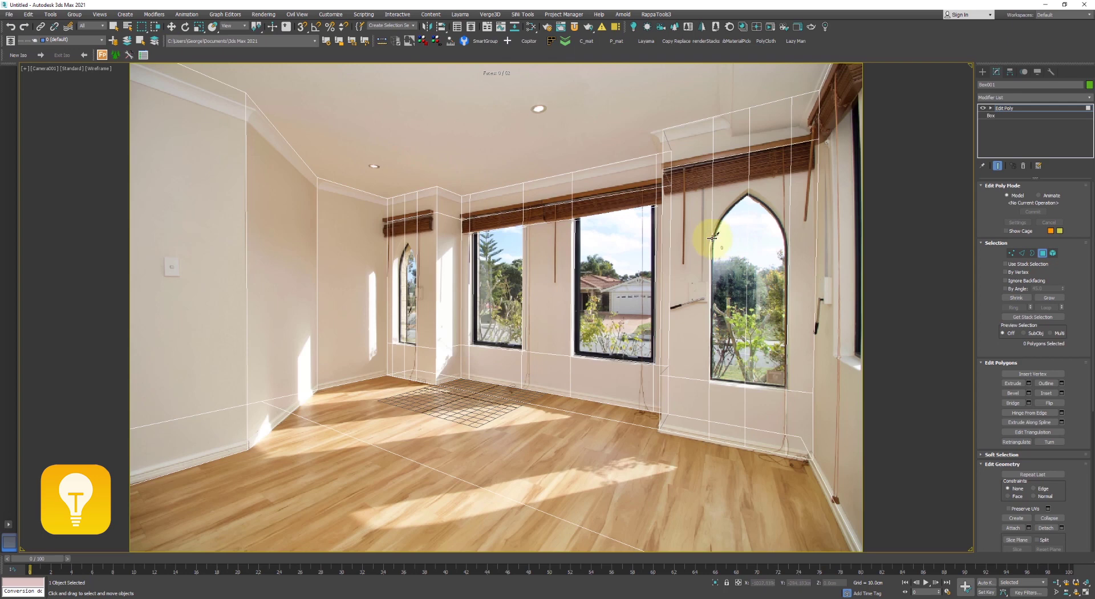
click(749, 153)
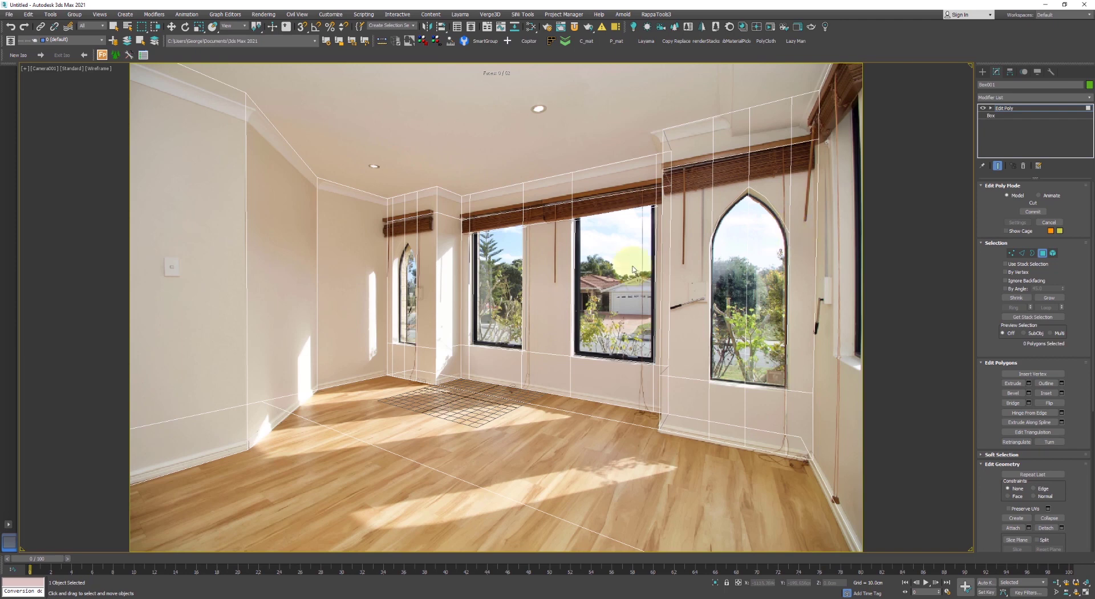
right_click(391, 261)
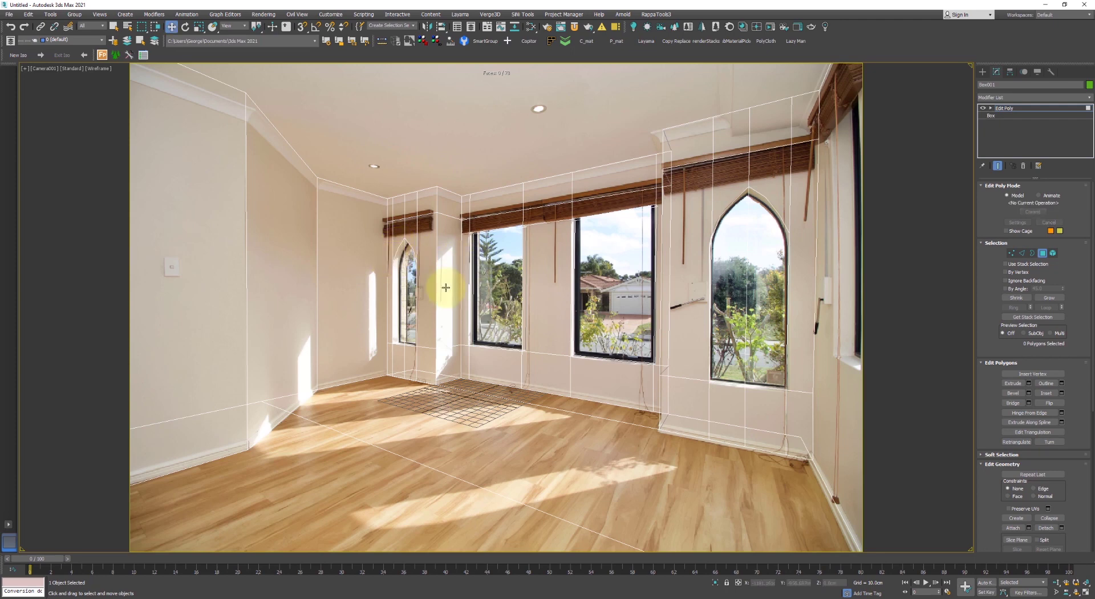
key(2)
key(2)
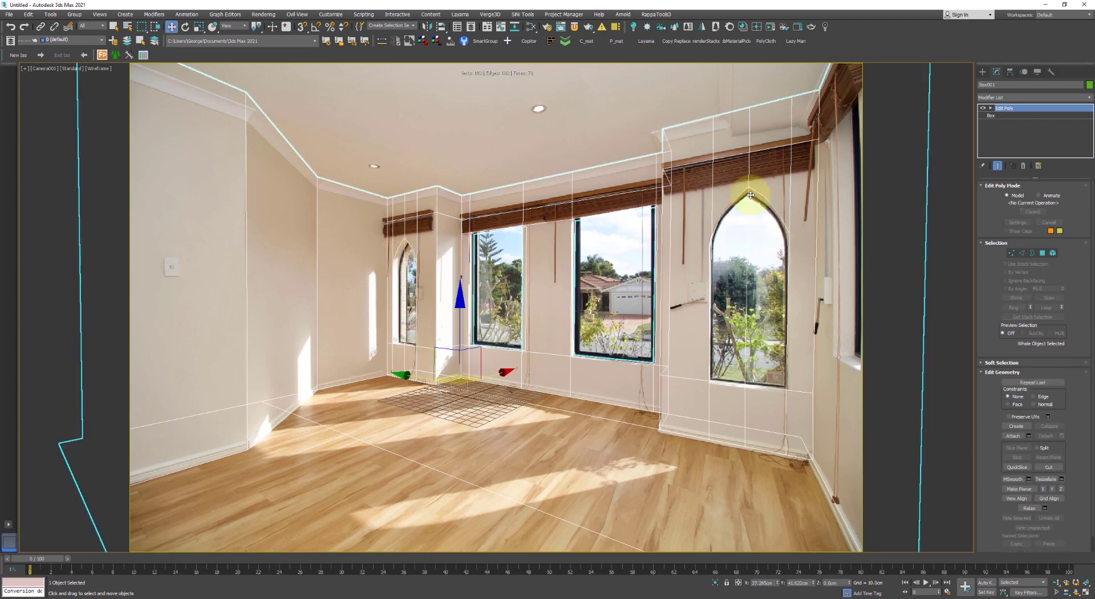
key(2)
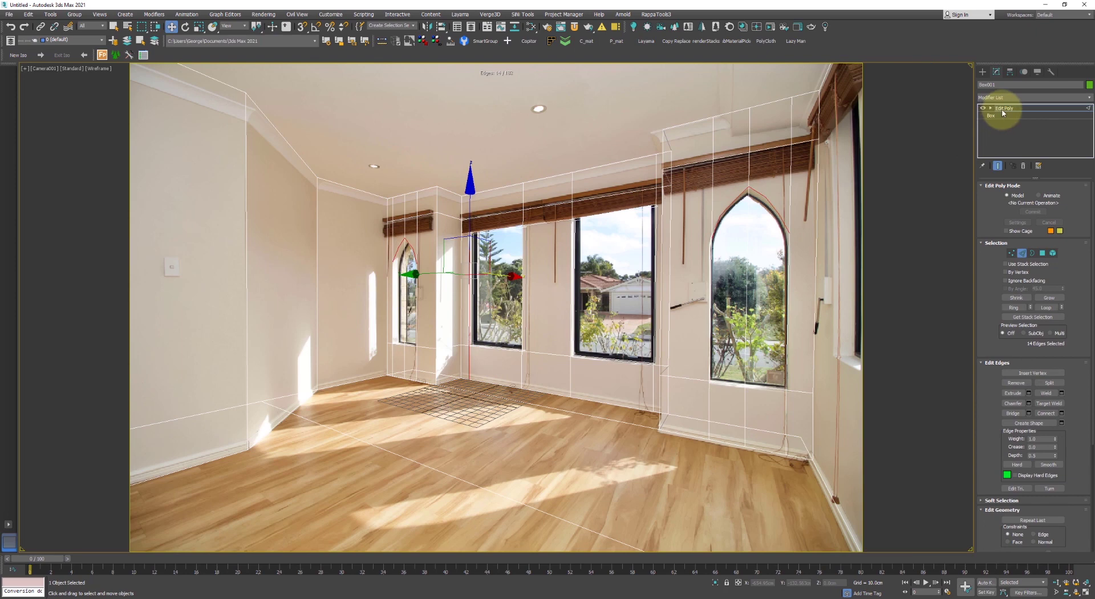
click(1002, 109)
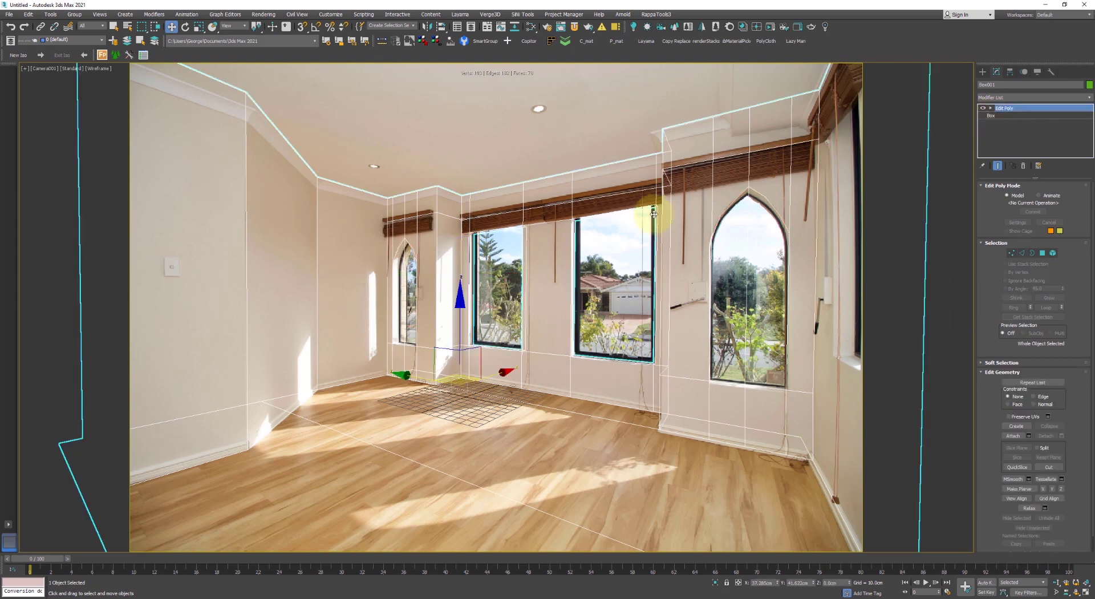
right_click(621, 187)
click(513, 242)
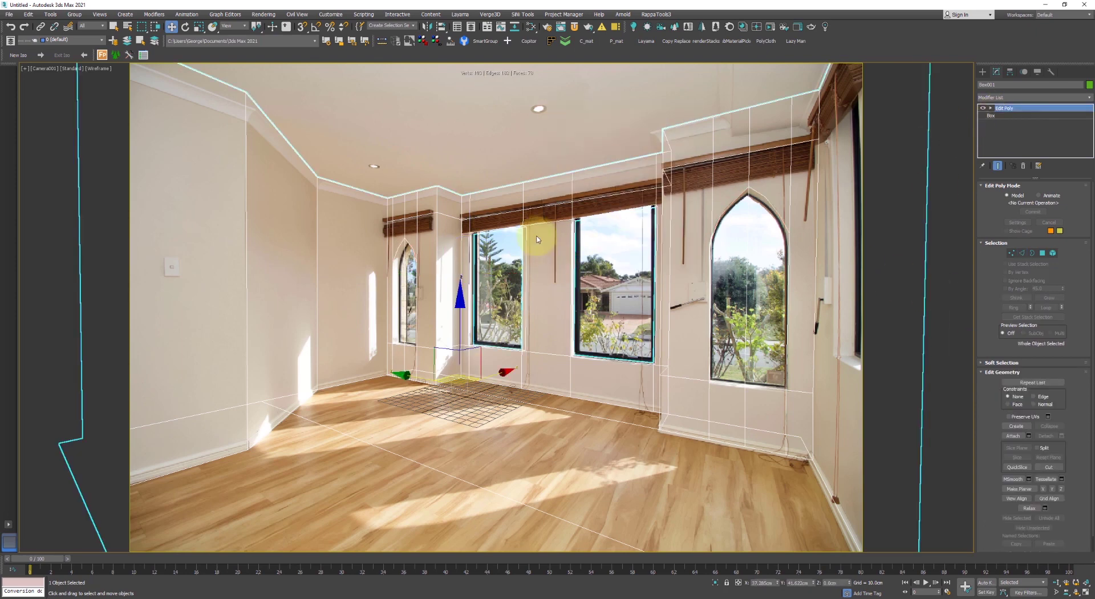
click(494, 190)
click(481, 193)
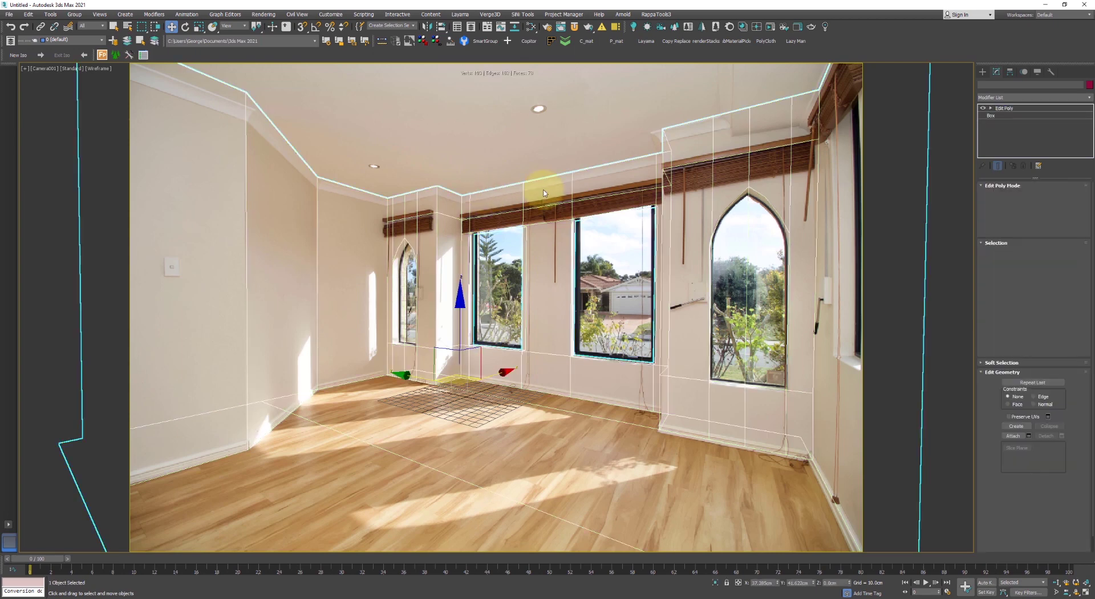
right_click(593, 208)
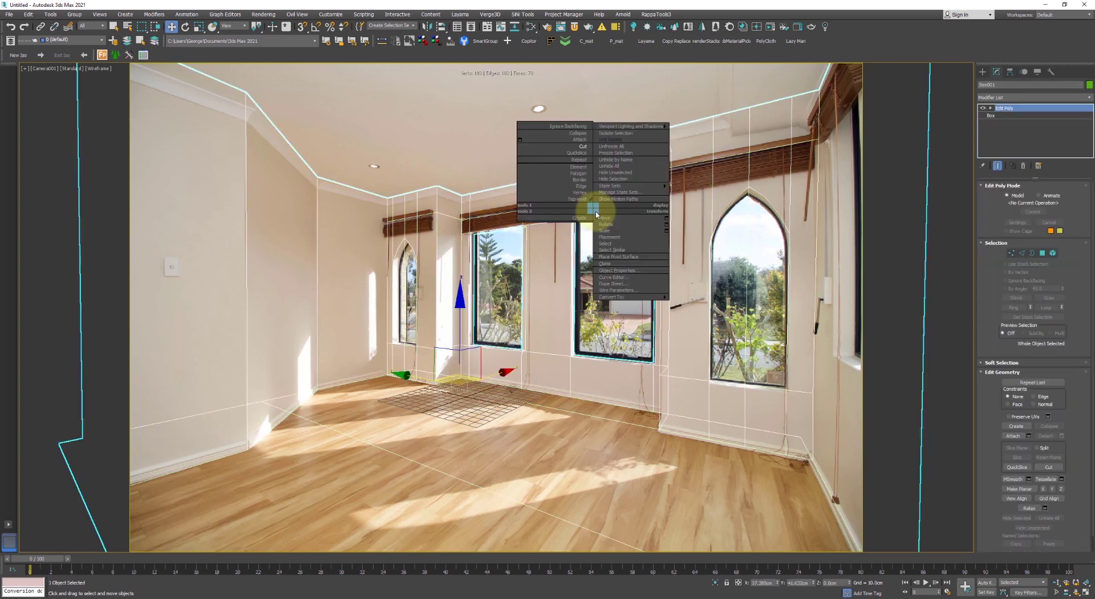
click(583, 147)
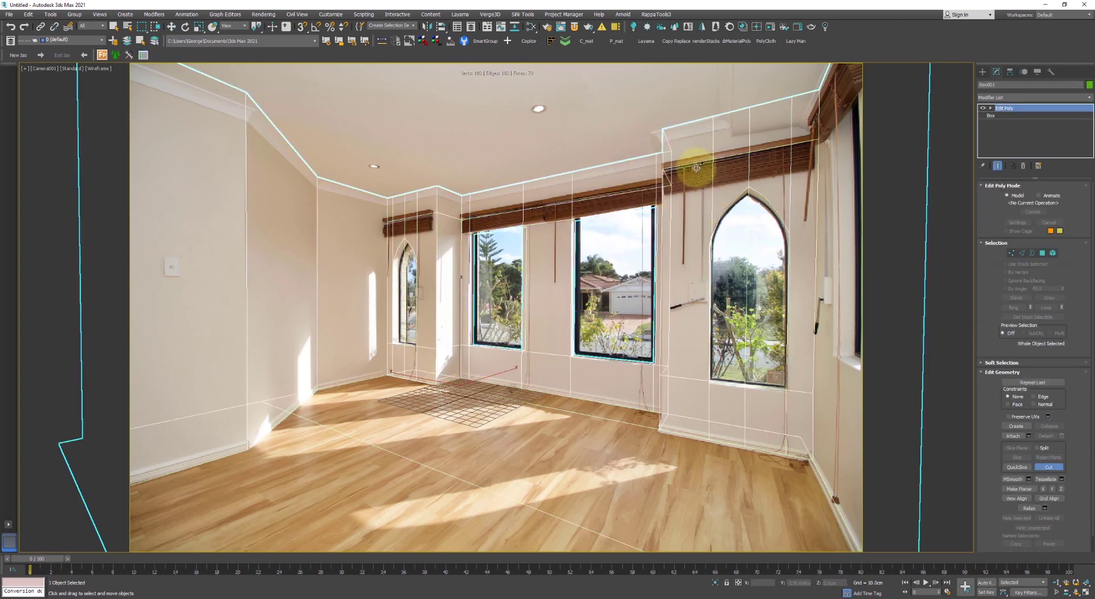
key(w)
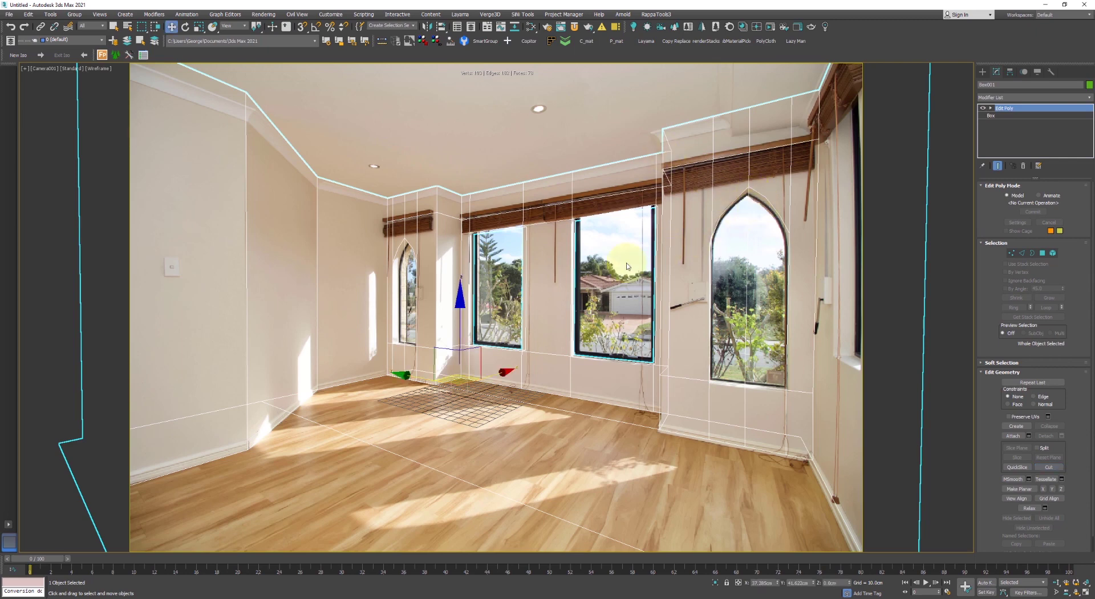
Extrude the four polygons of the two arched windows slightly outward, delete them to open the windows, and check the openings in shaded display
key(2)
click(406, 285)
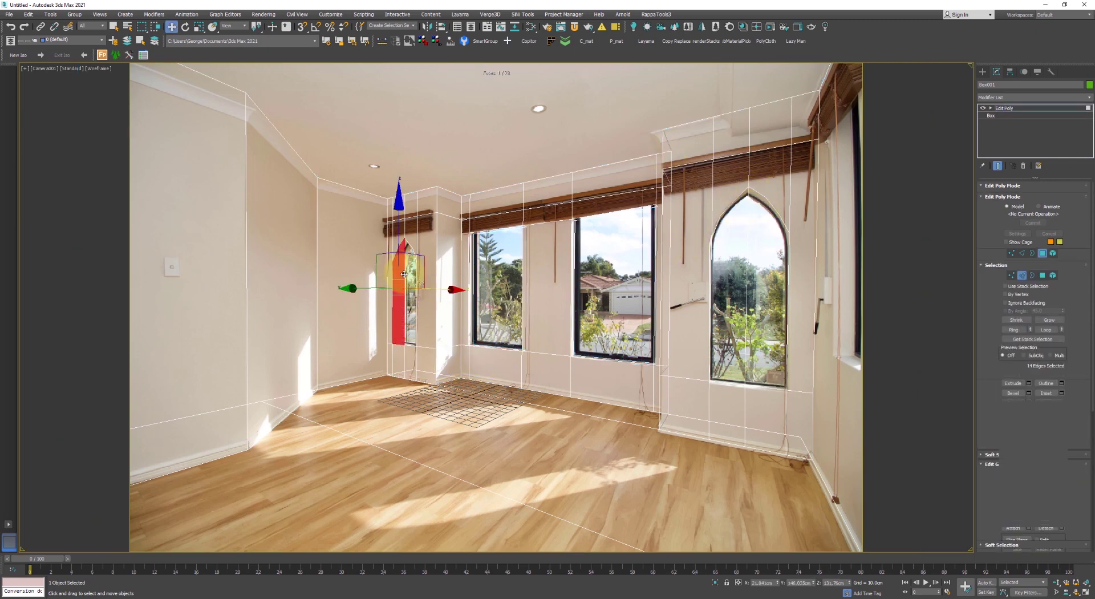
click(746, 288)
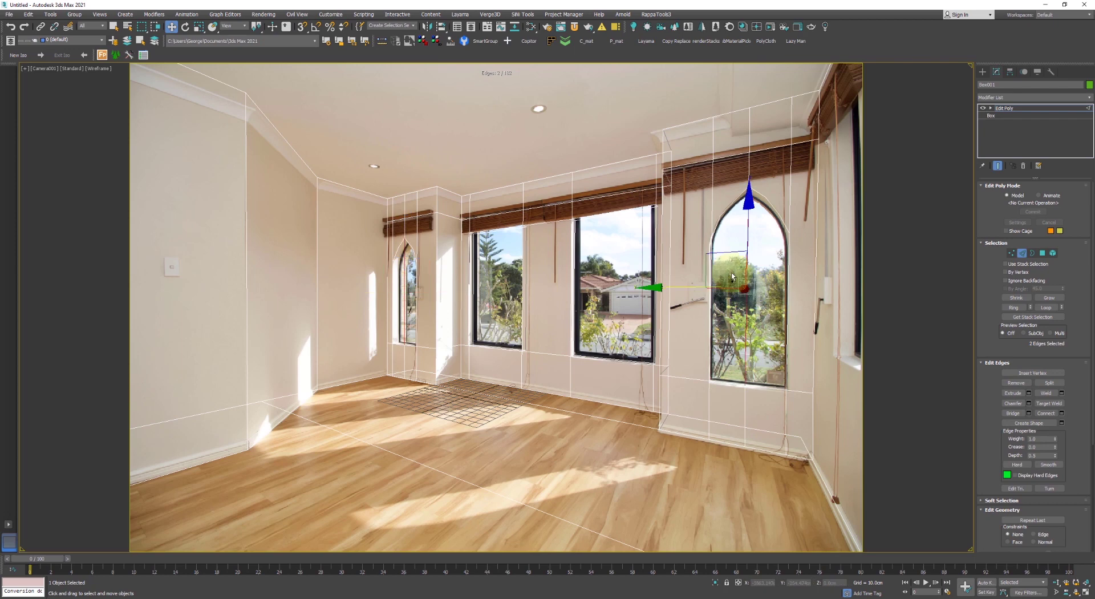
key(4)
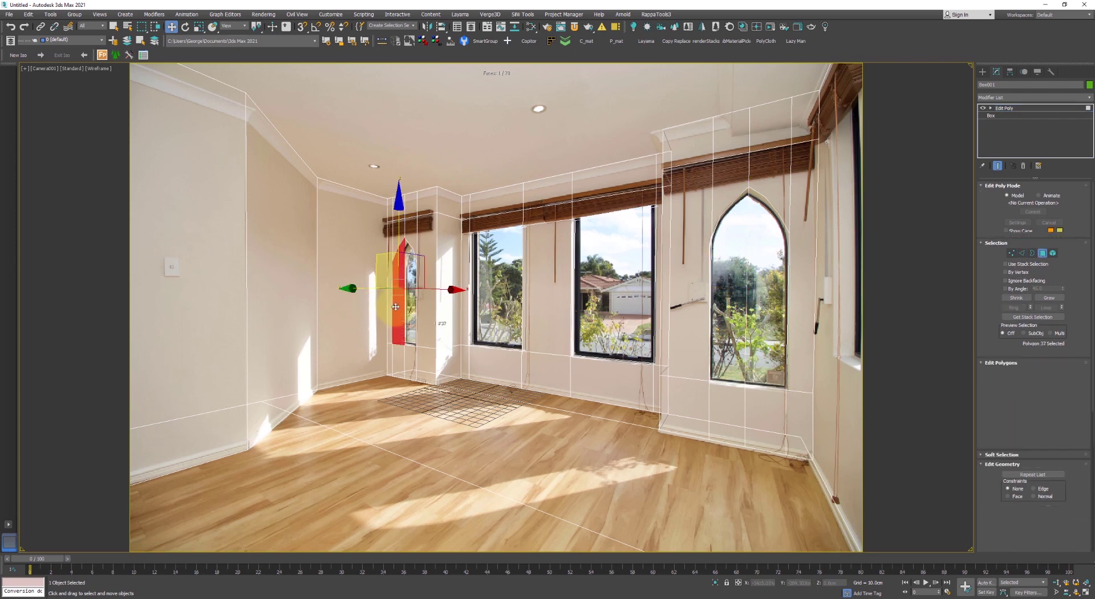
ctrl+click(747, 308)
ctrl+click(727, 303)
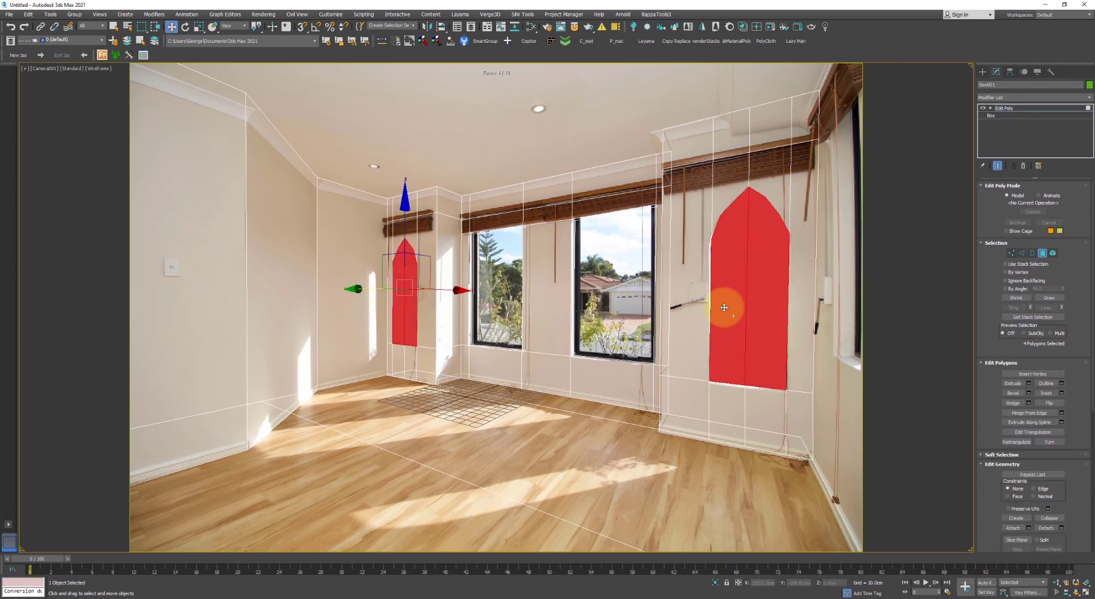
drag(447, 287, 456, 294)
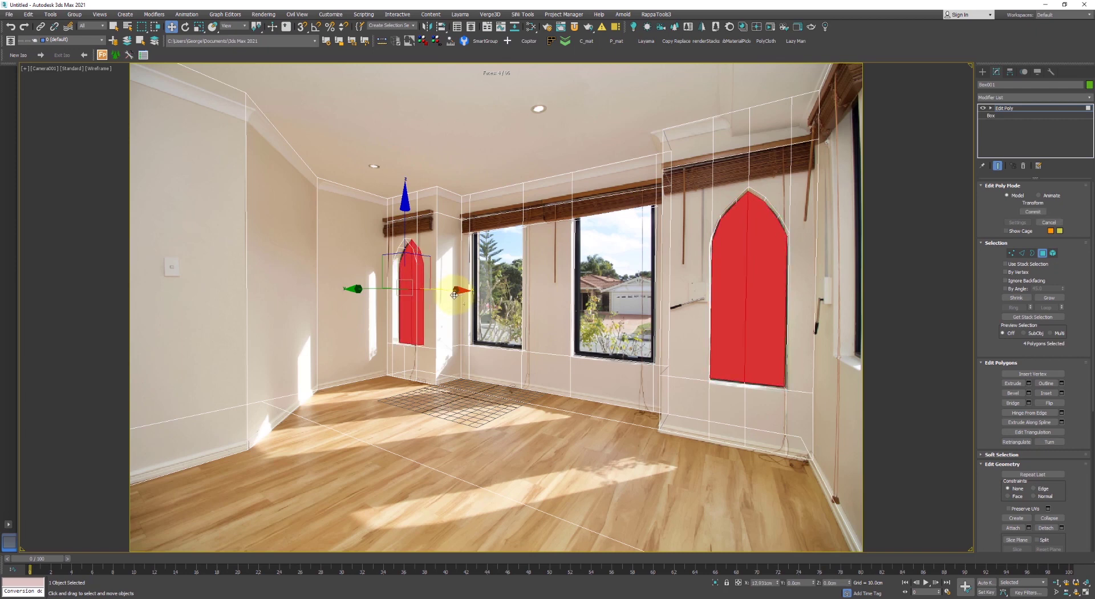
key(Delete)
key(F3)
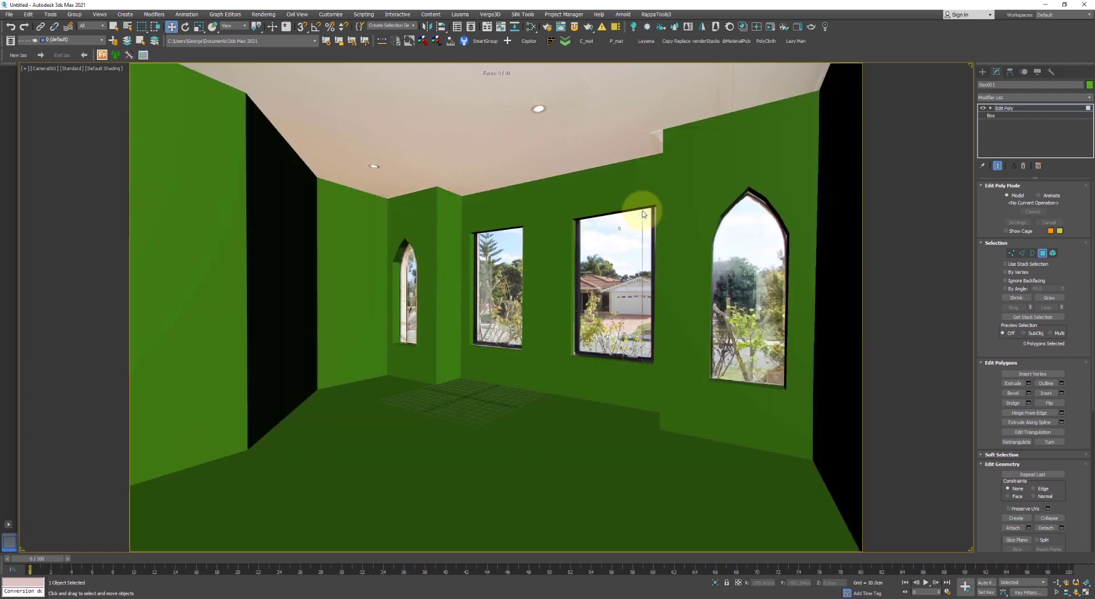
key(F3)
Adjust the vertices on the large arched window's curve to follow the photo's window outline, and leave vertex editing
key(1)
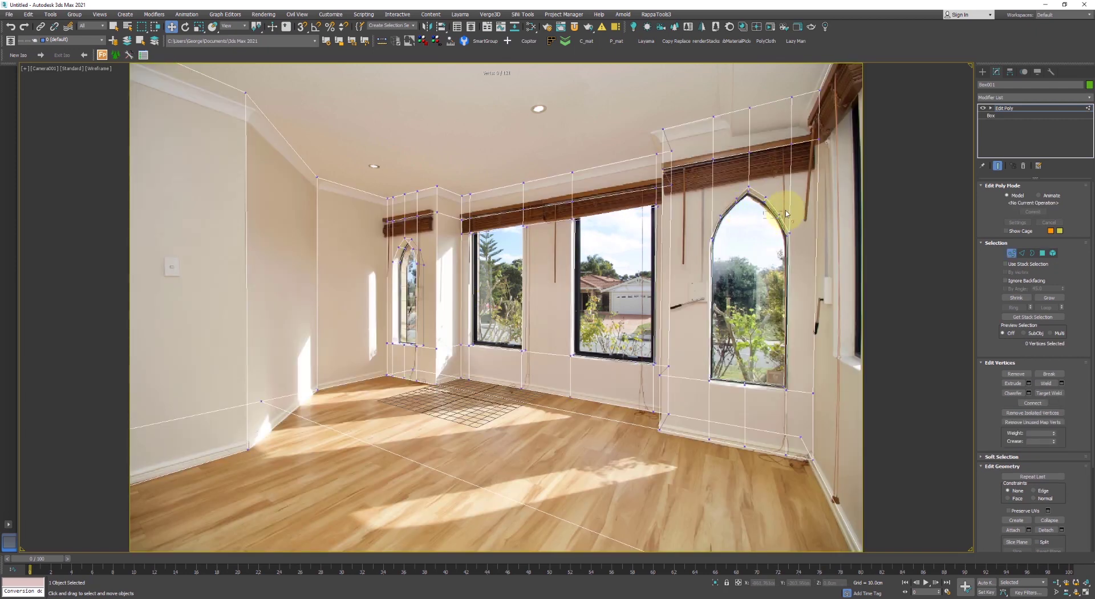
drag(786, 213, 787, 215)
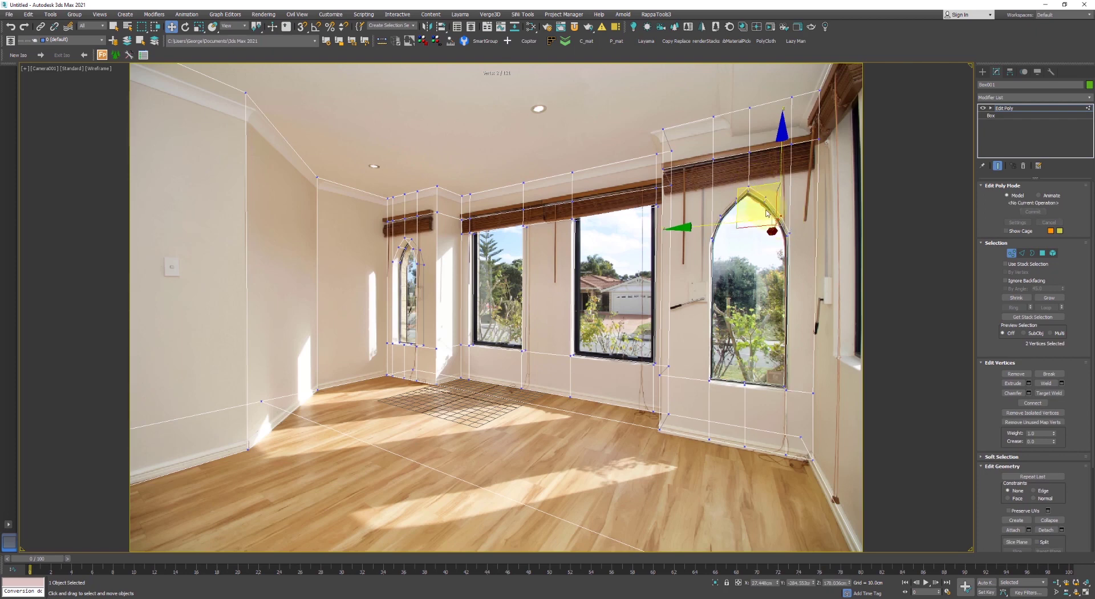
click(758, 213)
drag(771, 194, 749, 168)
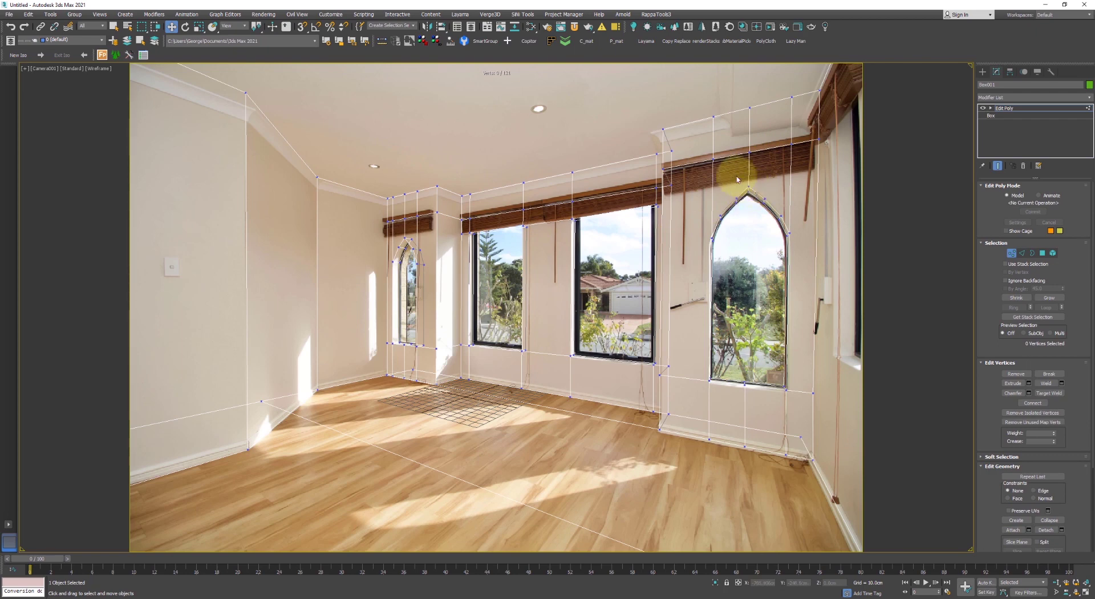
click(391, 244)
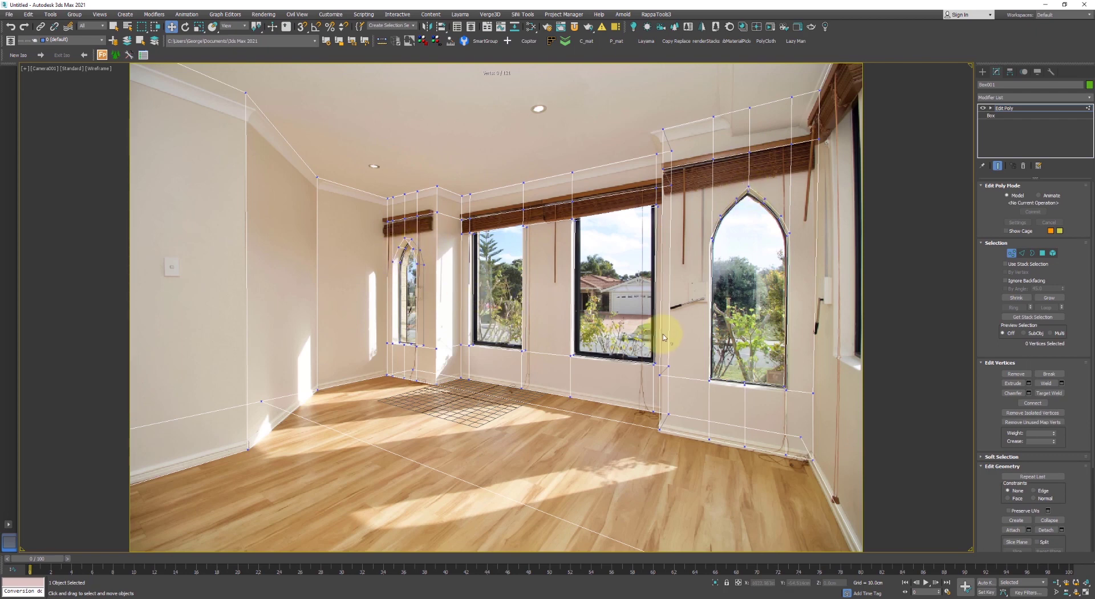
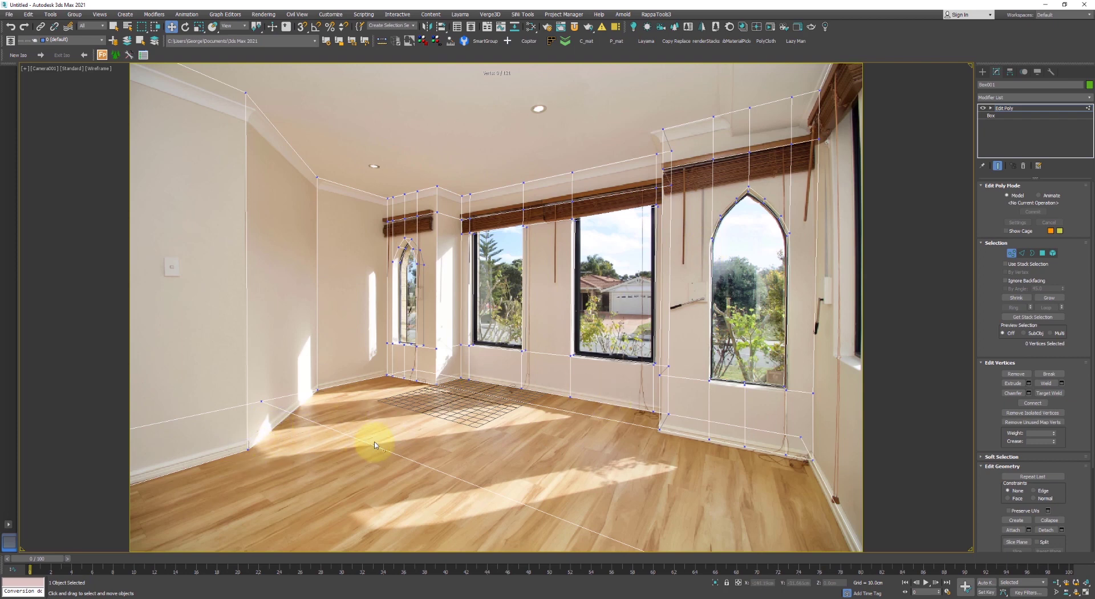
click(1011, 253)
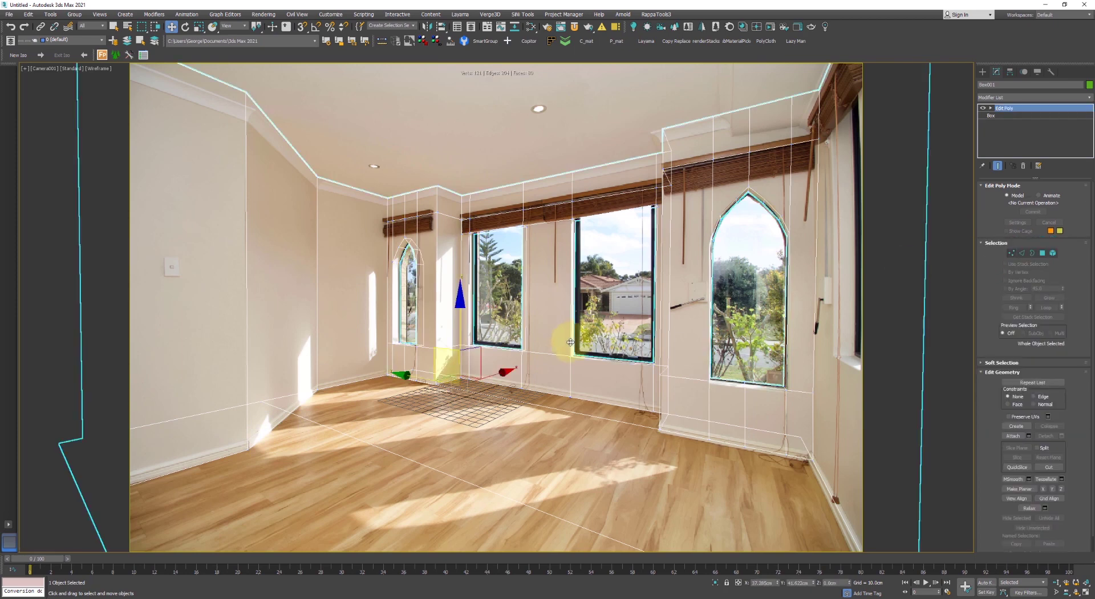
Switch the camera view to shaded display and deselect the room model
key(F3)
click(605, 308)
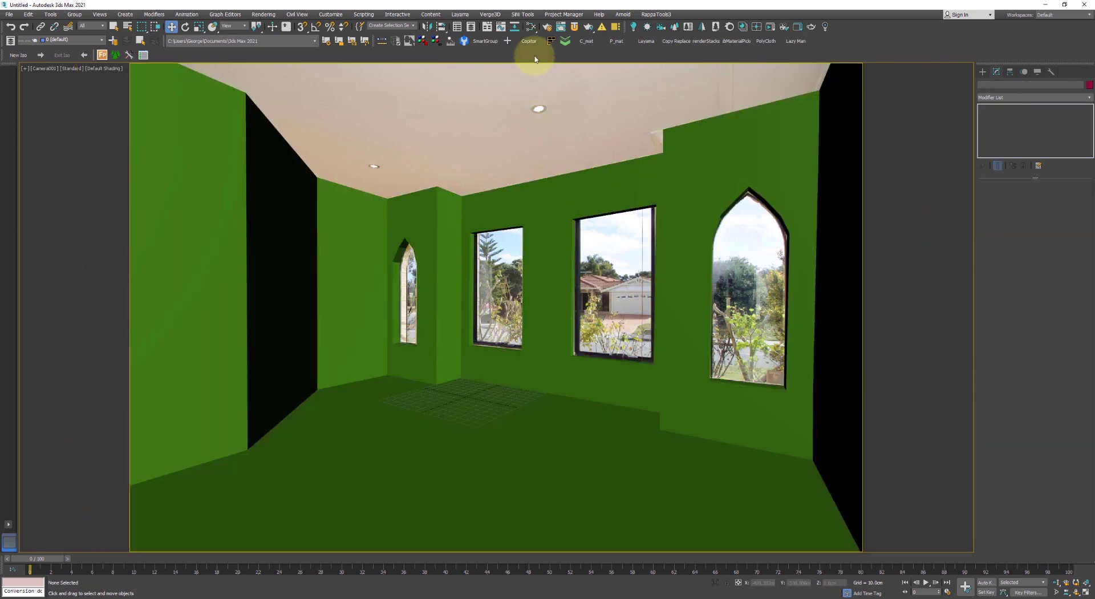
Open the Slate Material Editor, accepting the missing DLLs dialog, and add a CoronaRaySwitchMtl material to the empty node view
click(530, 27)
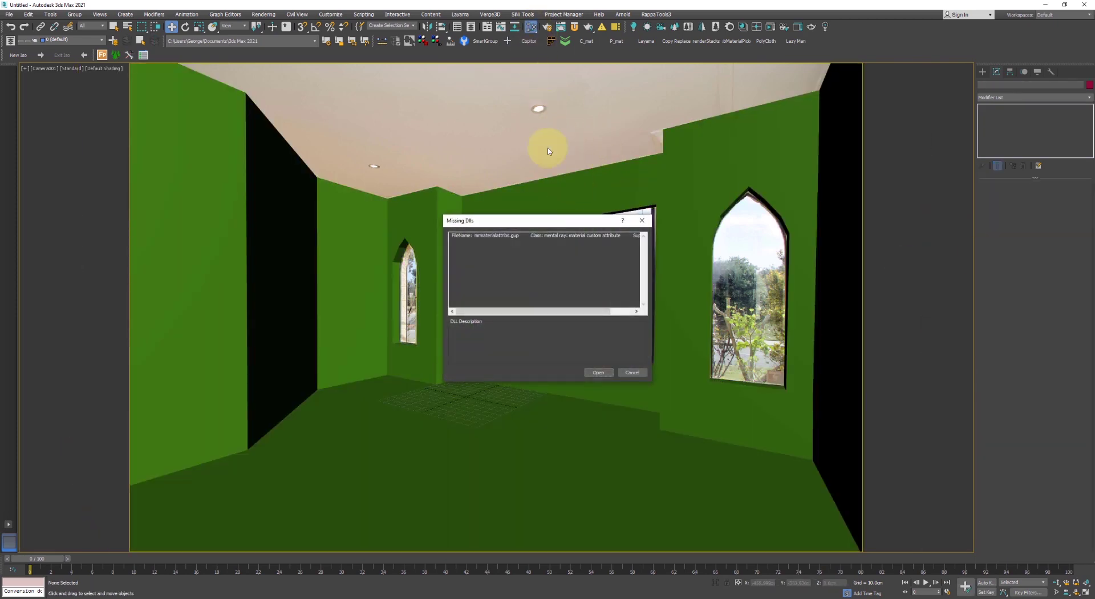
click(596, 373)
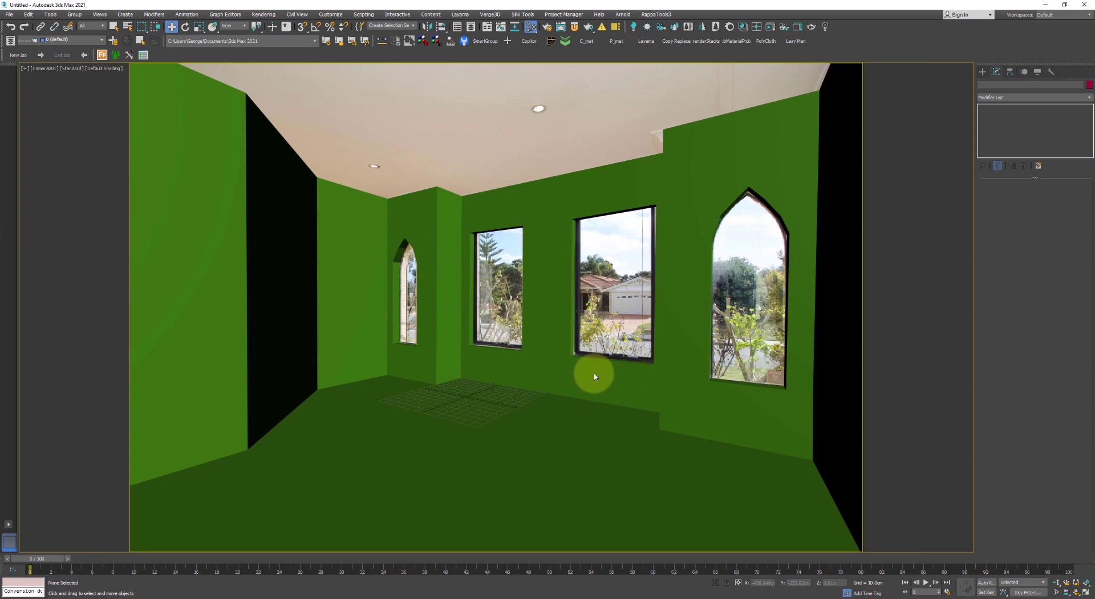
key(m)
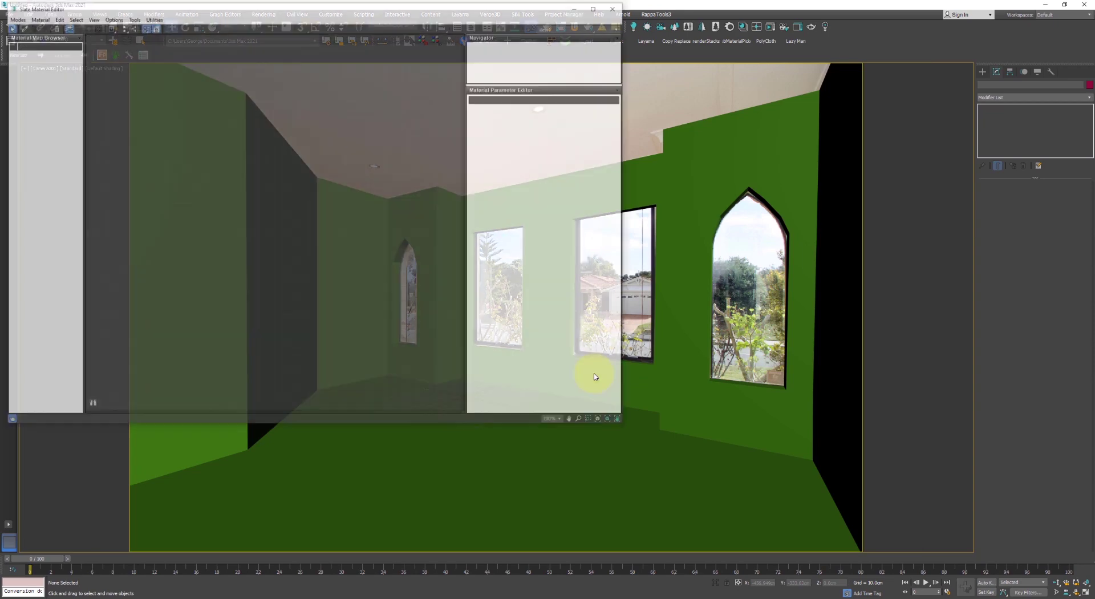
drag(54, 7, 470, 105)
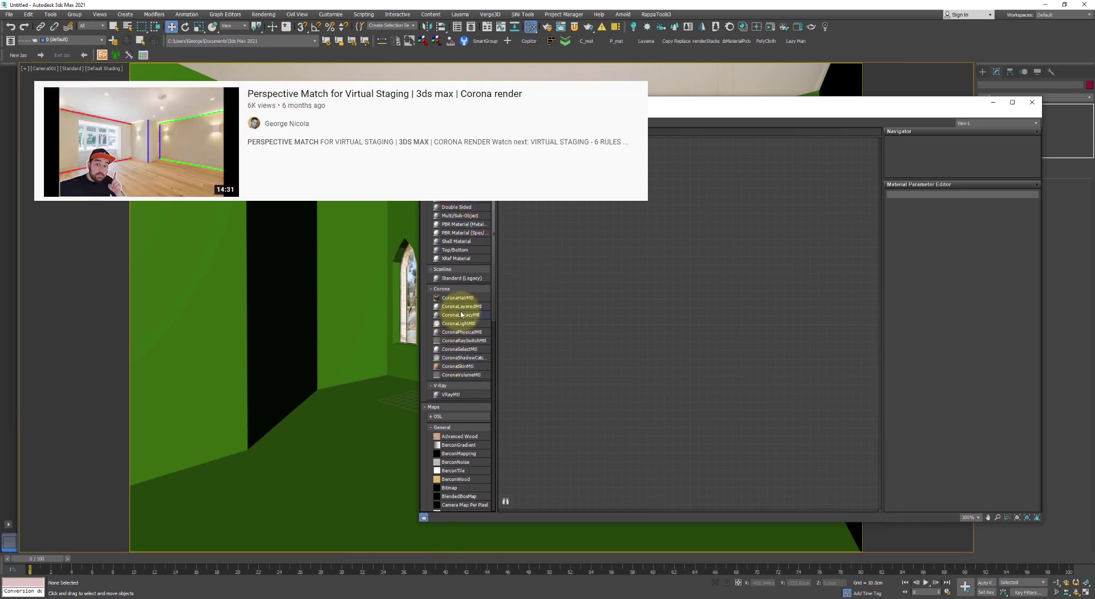
drag(451, 342, 756, 302)
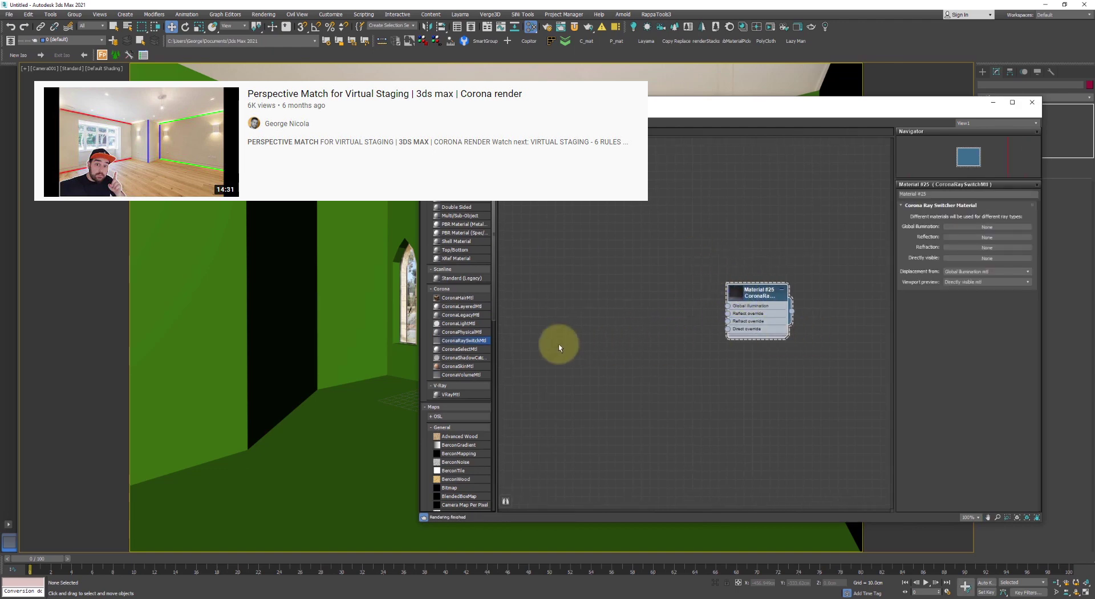
Replace the CoronaRaySwitchMtl node with a new CoronaShadowCatcherMtl material in the Slate node view
key(Delete)
drag(452, 358, 785, 304)
scroll(721, 316, up, 3)
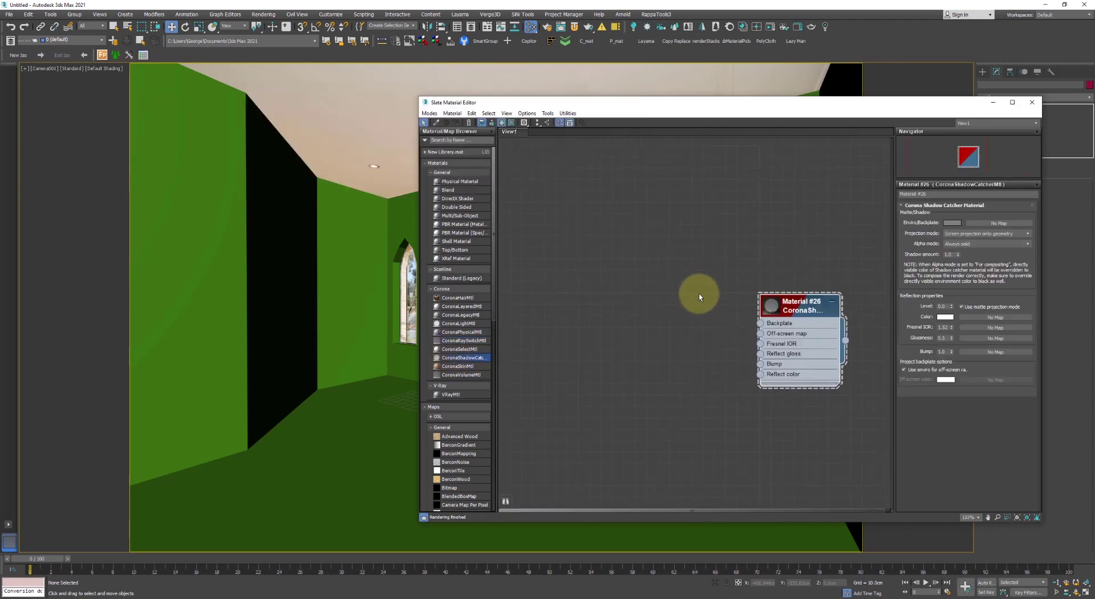
middle_drag(699, 294, 654, 279)
Add a CoronaTonemapControl map and connect it to the Backplate input of the new shadow catcher material
right_click(557, 281)
mouse_move(593, 304)
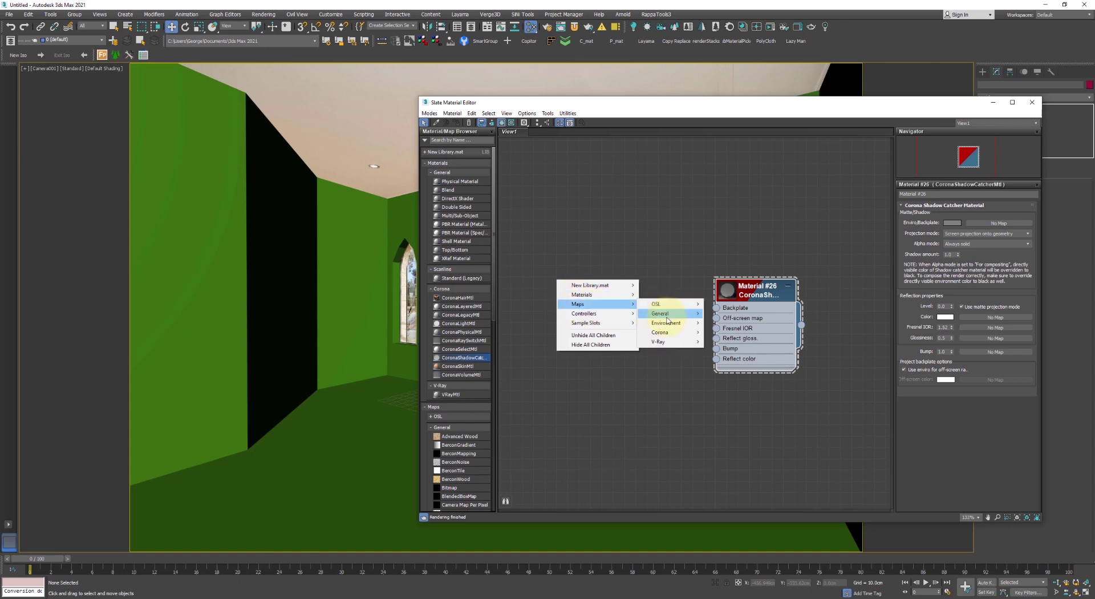
click(666, 252)
right_click(565, 278)
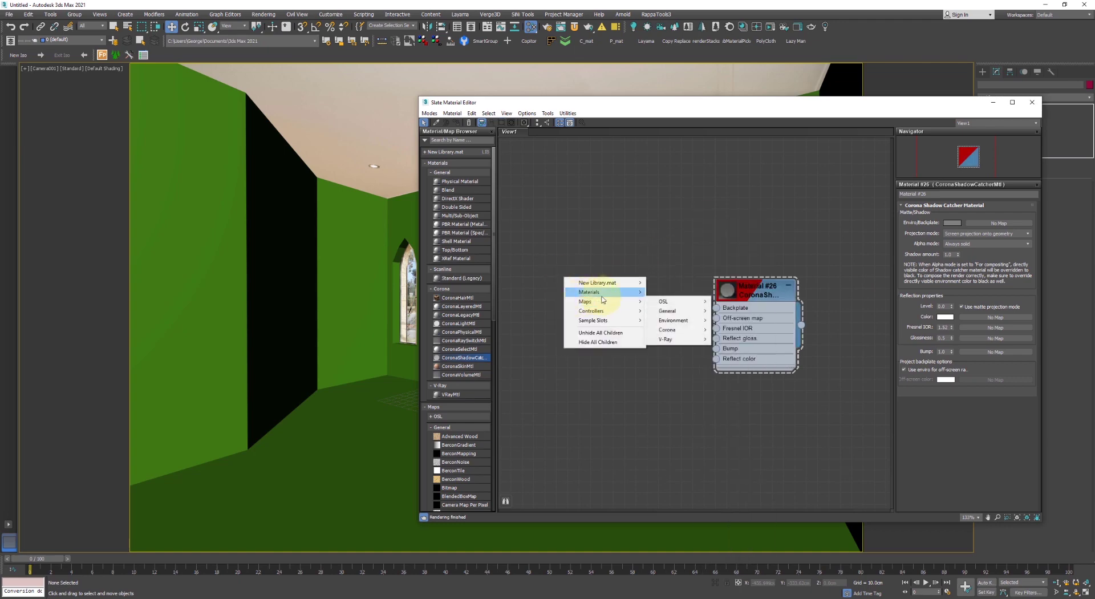
mouse_move(676, 330)
click(744, 458)
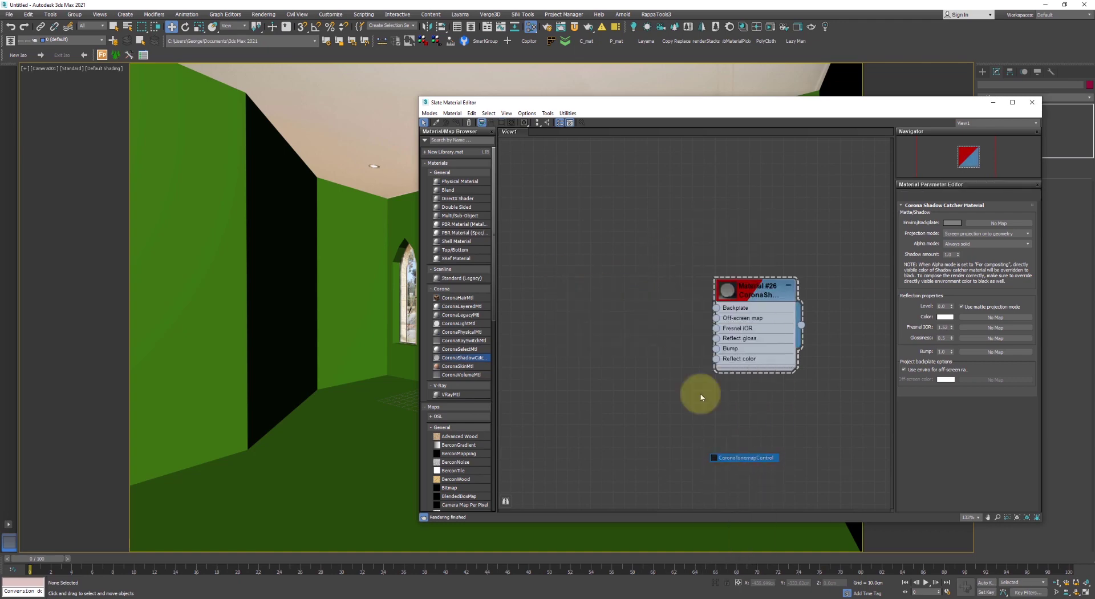
drag(605, 290, 717, 307)
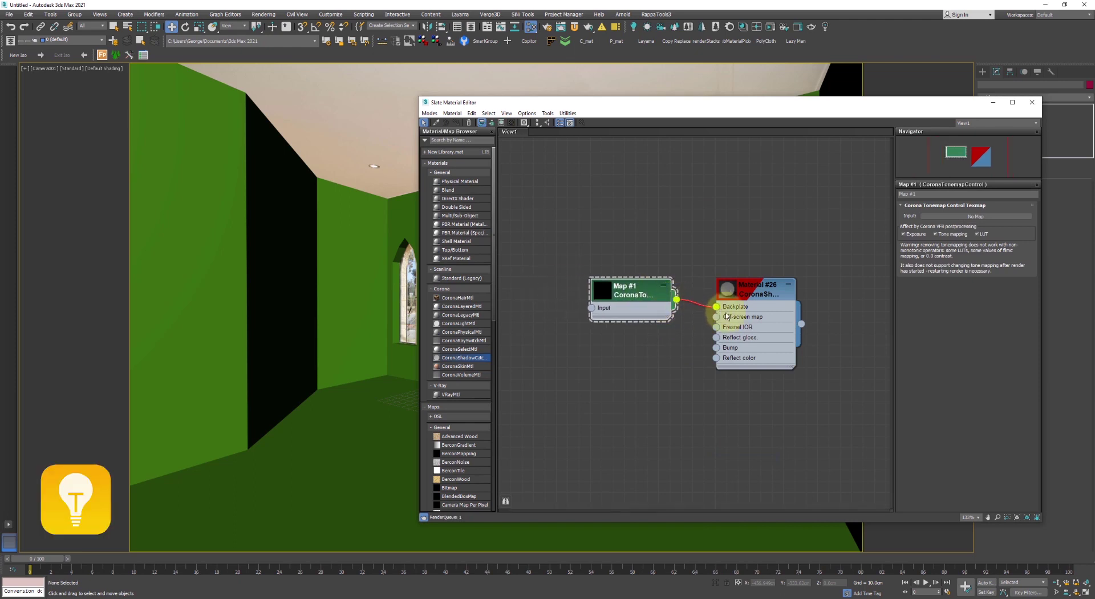
scroll(646, 291, down, 4)
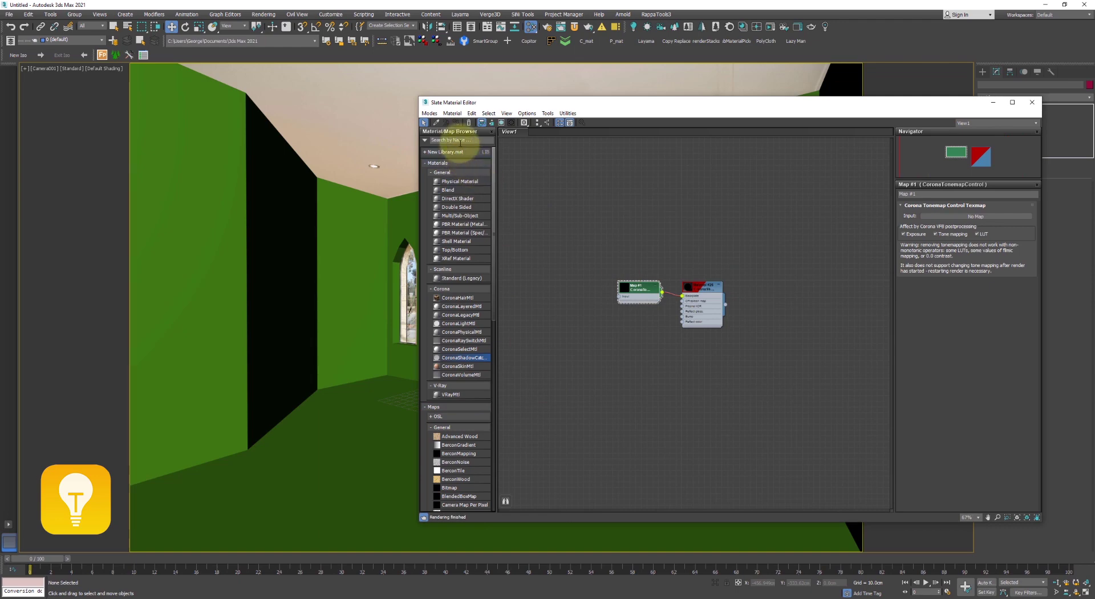
Search the material library for "vs" and place the VS_SHADOW CATCHER material above the existing nodes
click(459, 140)
text(vs)
double_click(457, 158)
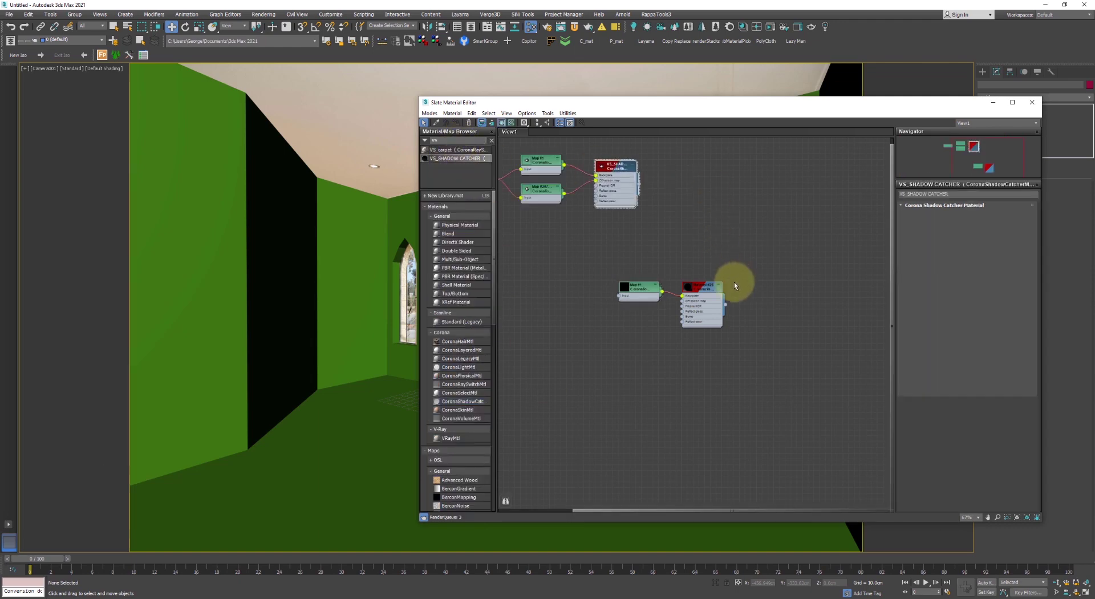
click(626, 171)
drag(625, 170, 722, 216)
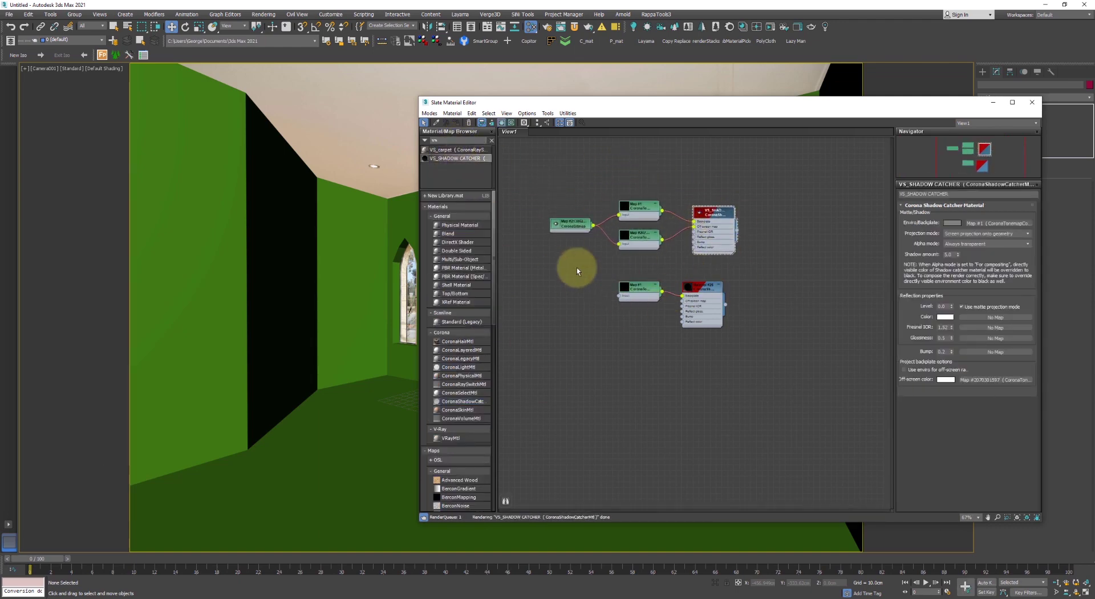
Delete the unnamed shadow catcher material with its tonemap node and clear the material search
drag(577, 270, 808, 377)
scroll(692, 274, up, 3)
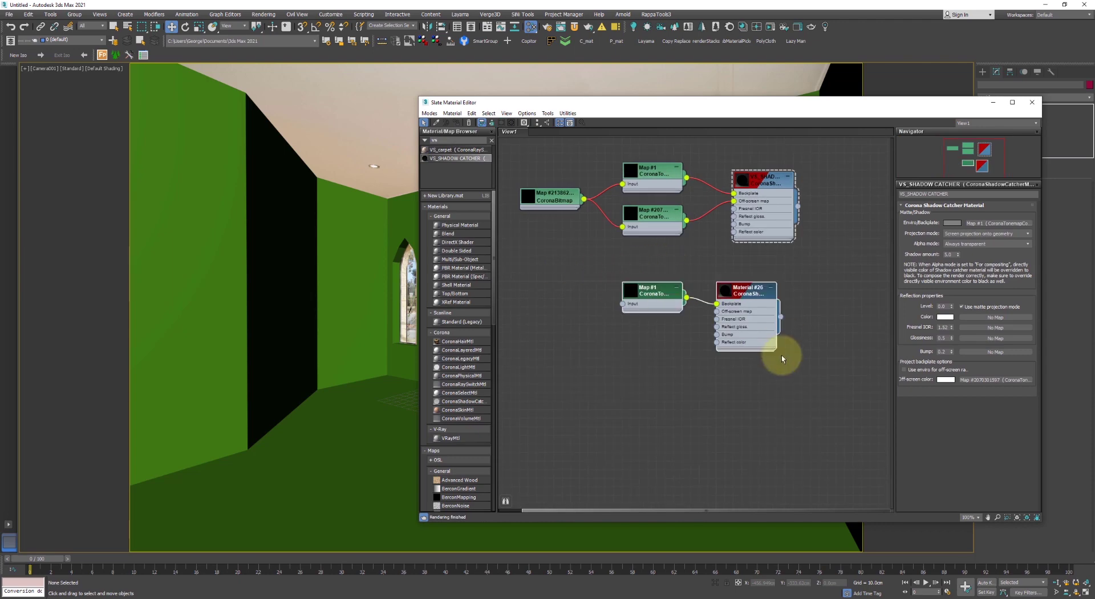
key(Delete)
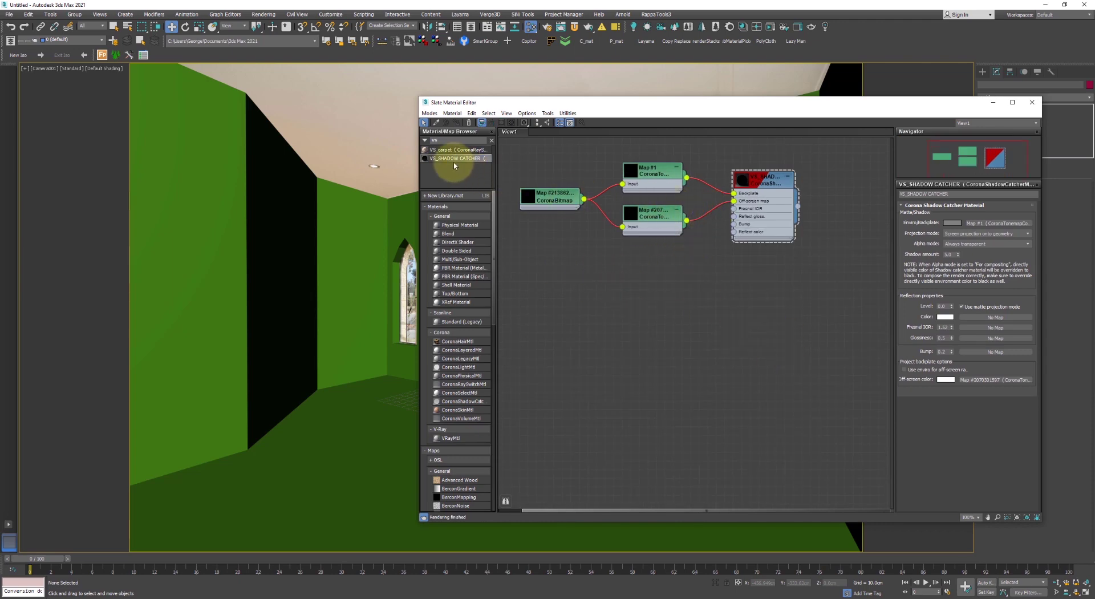
click(491, 141)
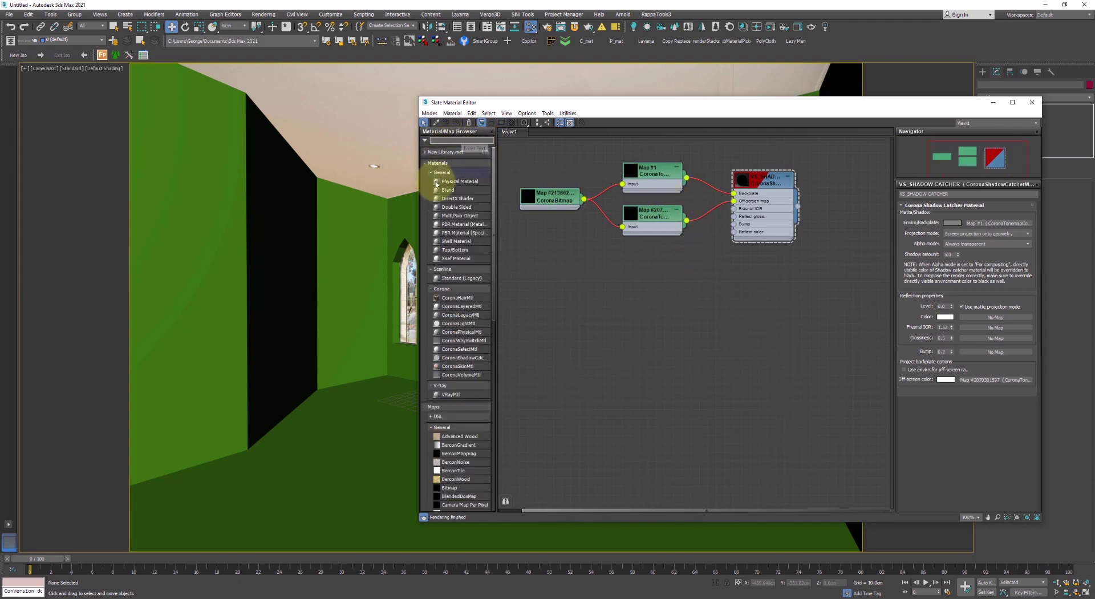
Expand New Library.mat and look at how the VS_SHADOW CATCHER material would be added and the library saved
drag(855, 322, 524, 139)
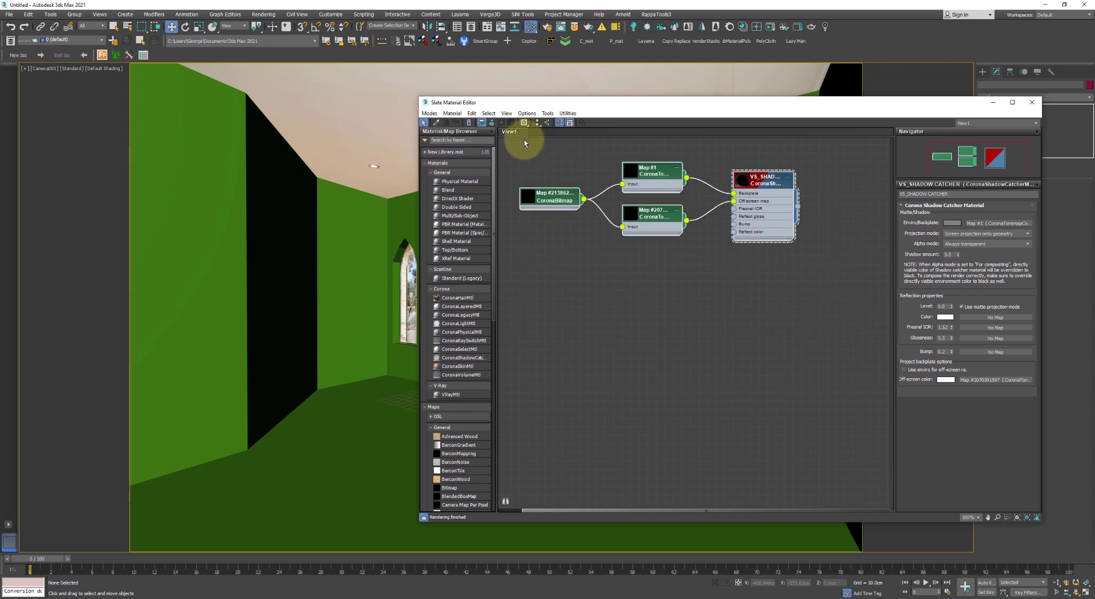
middle_drag(585, 206, 627, 260)
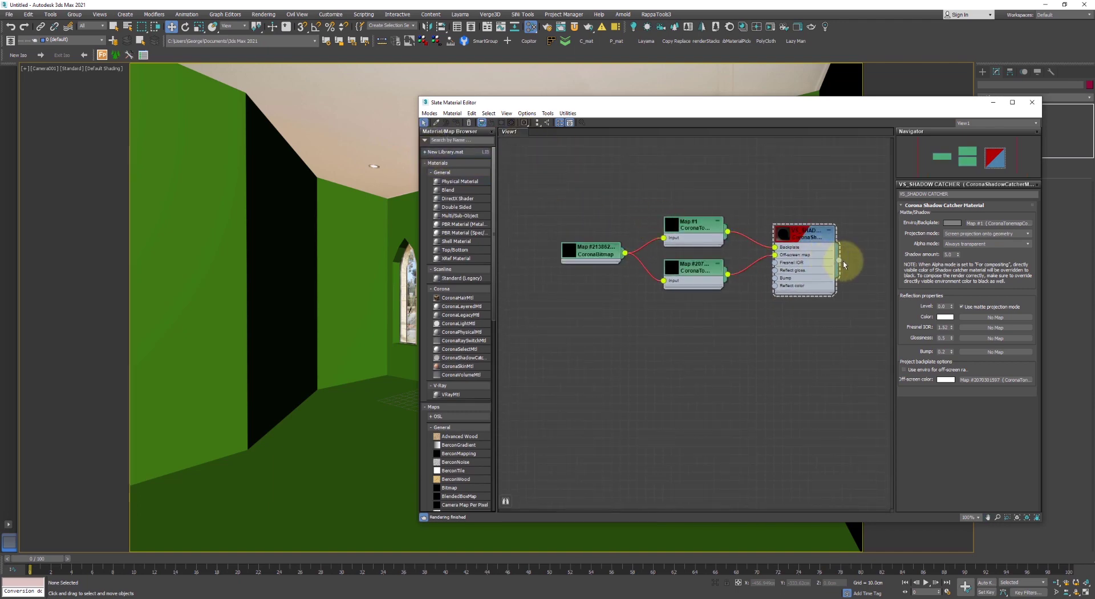
drag(839, 260, 439, 153)
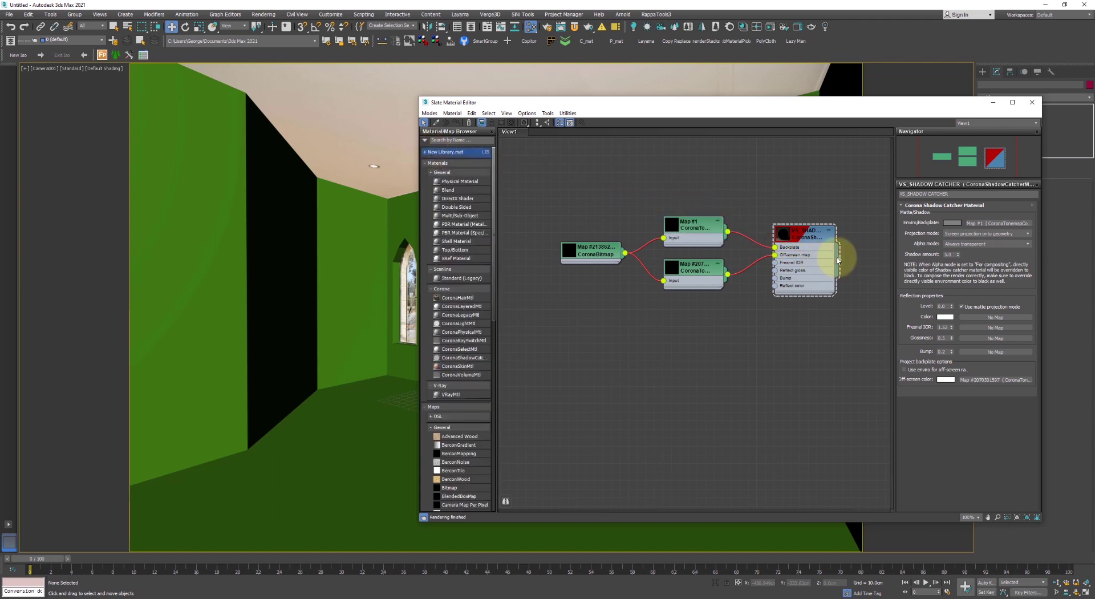
click(425, 151)
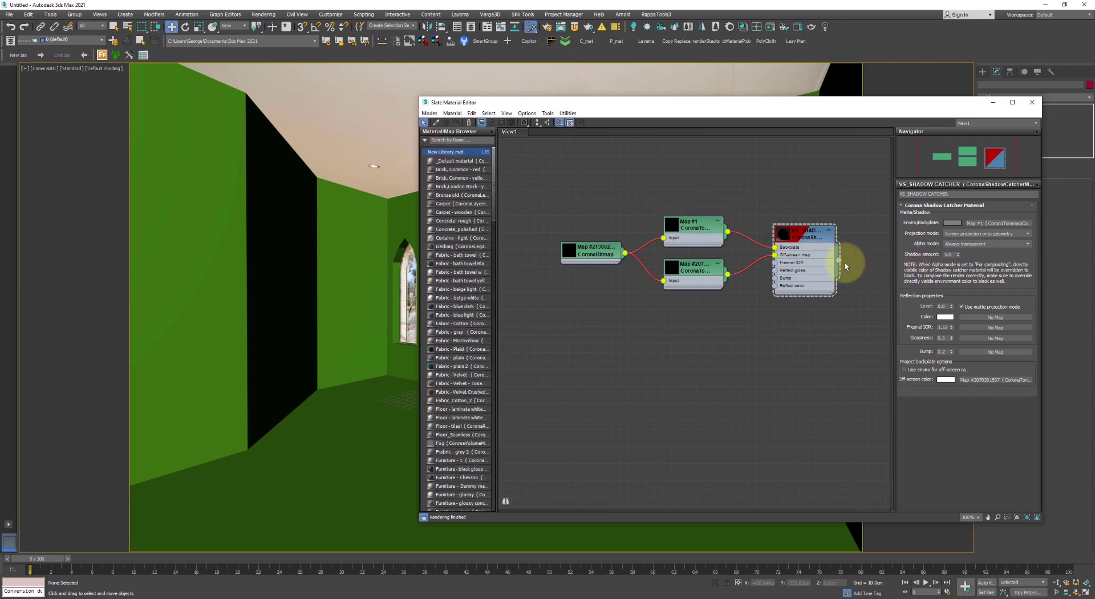
drag(848, 268, 770, 164)
right_click(467, 153)
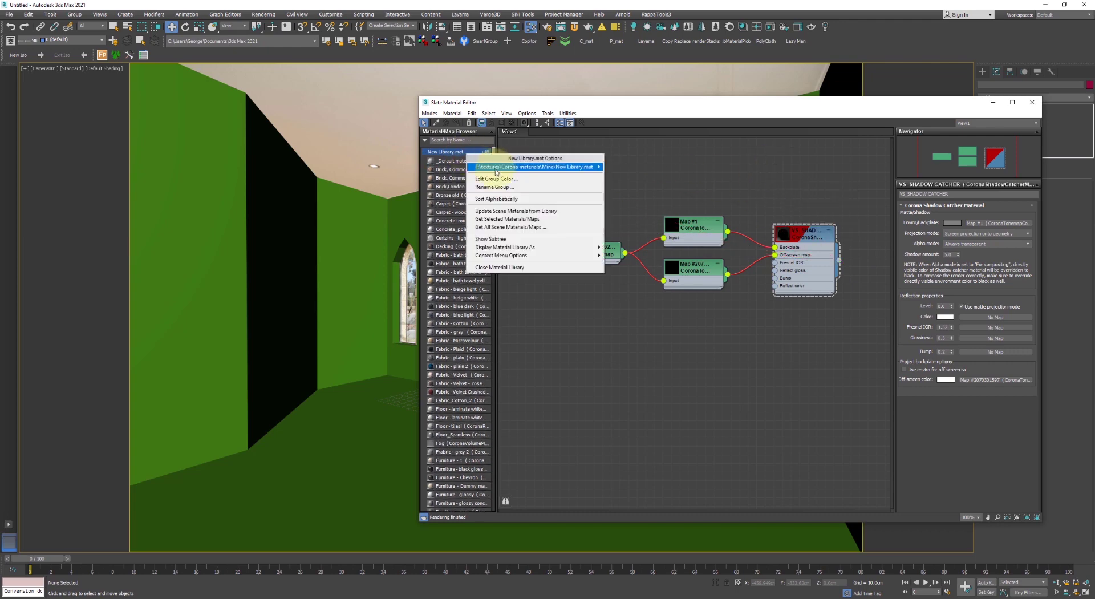
mouse_move(593, 166)
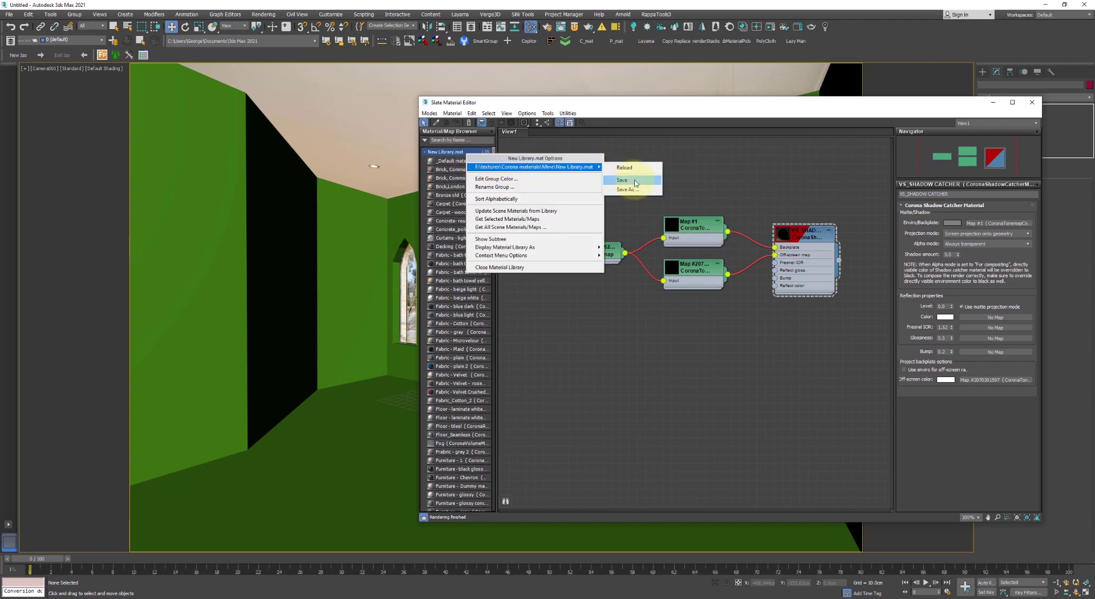
click(741, 173)
Place the _Default material from New Library.mat in the node view and remove it again
drag(464, 164, 755, 392)
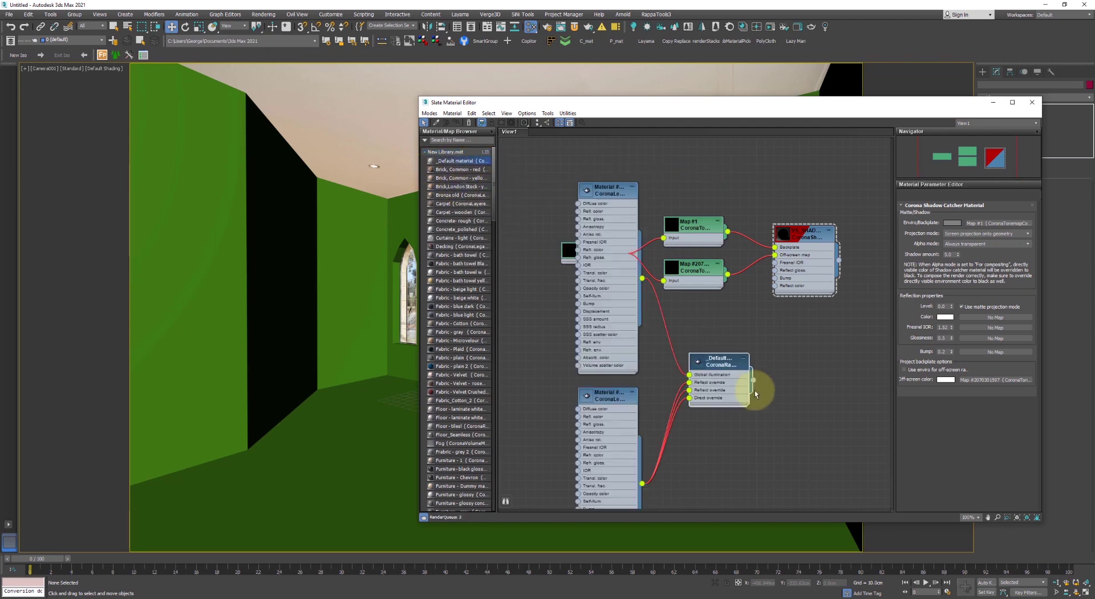
drag(758, 432, 584, 332)
key(Delete)
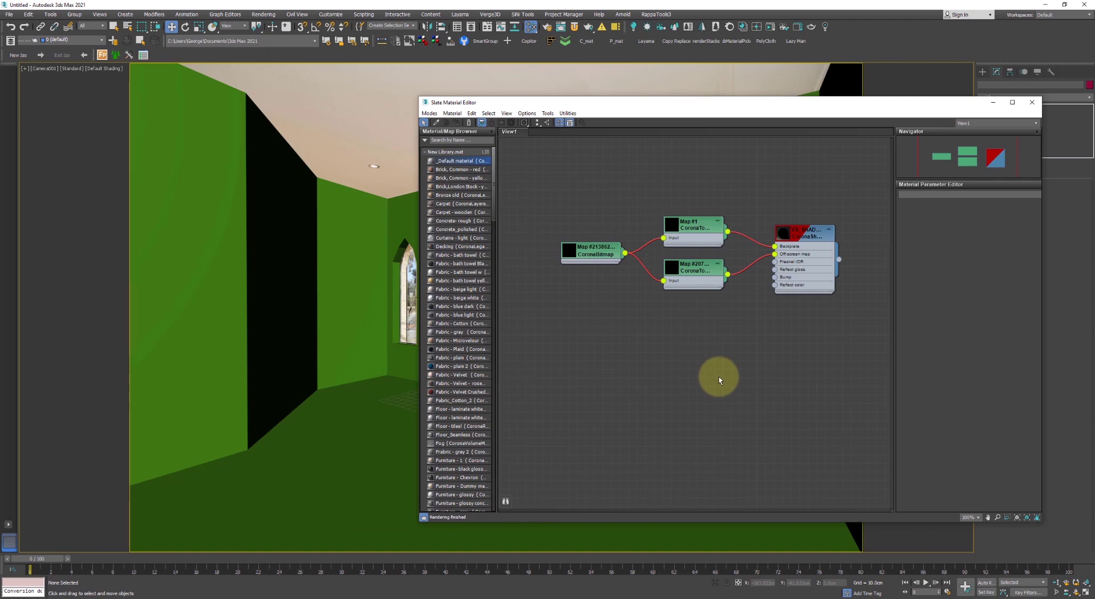
Bring IMG_1423.JPG from the photo folder in File Explorer into the material as the input of both tonemap maps
key(alt+Tab)
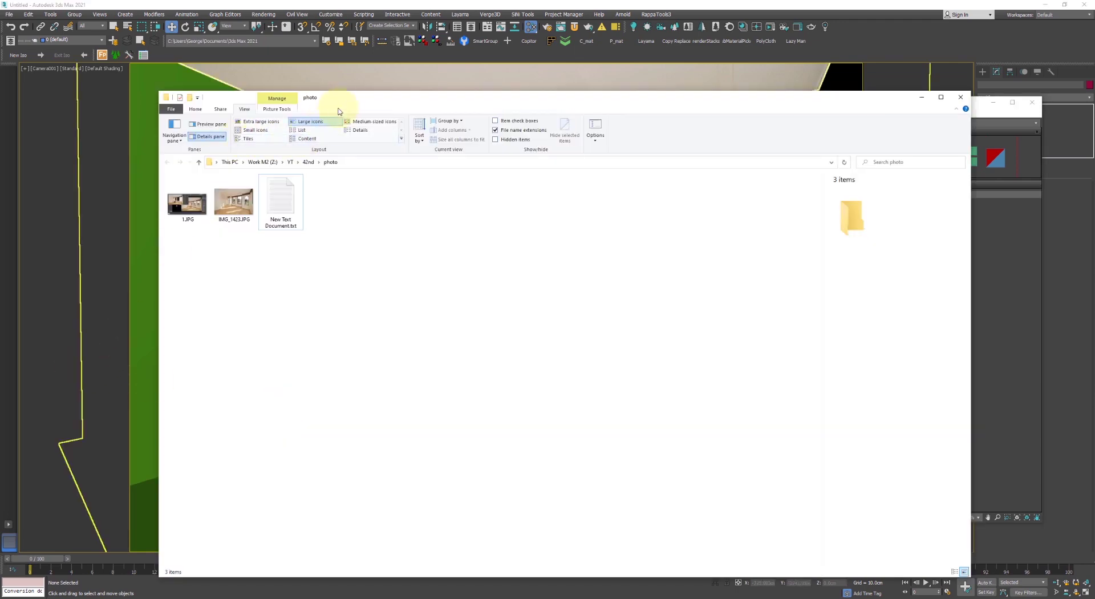
drag(342, 98, 538, 249)
drag(431, 363, 676, 236)
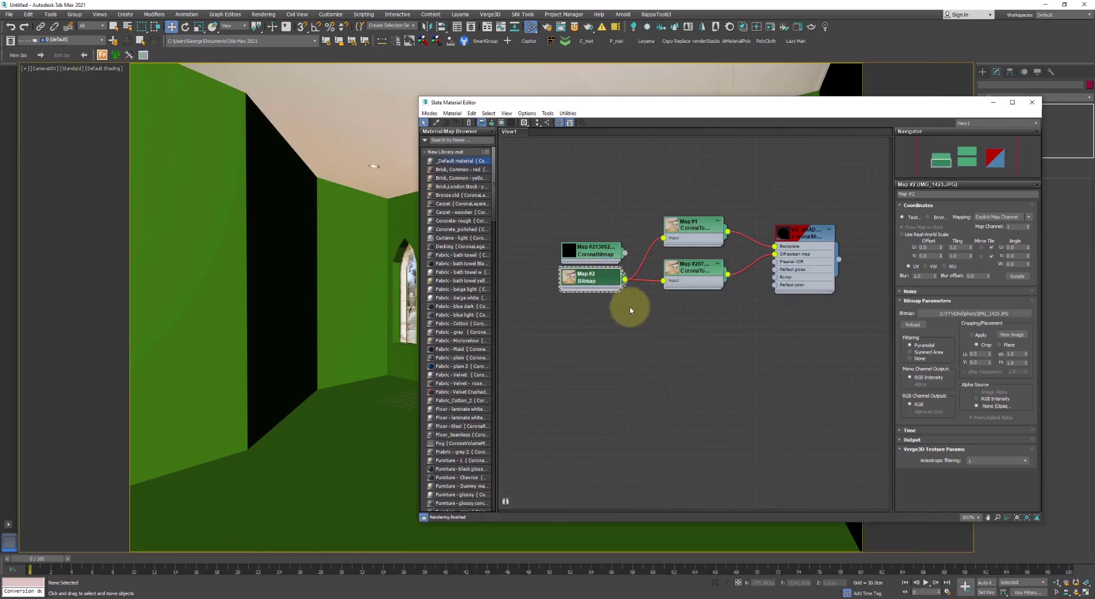
Set the IMG_1423.JPG bitmap to environment coordinates with Screen mapping and a blur of 0.1
click(928, 217)
click(1002, 216)
click(992, 244)
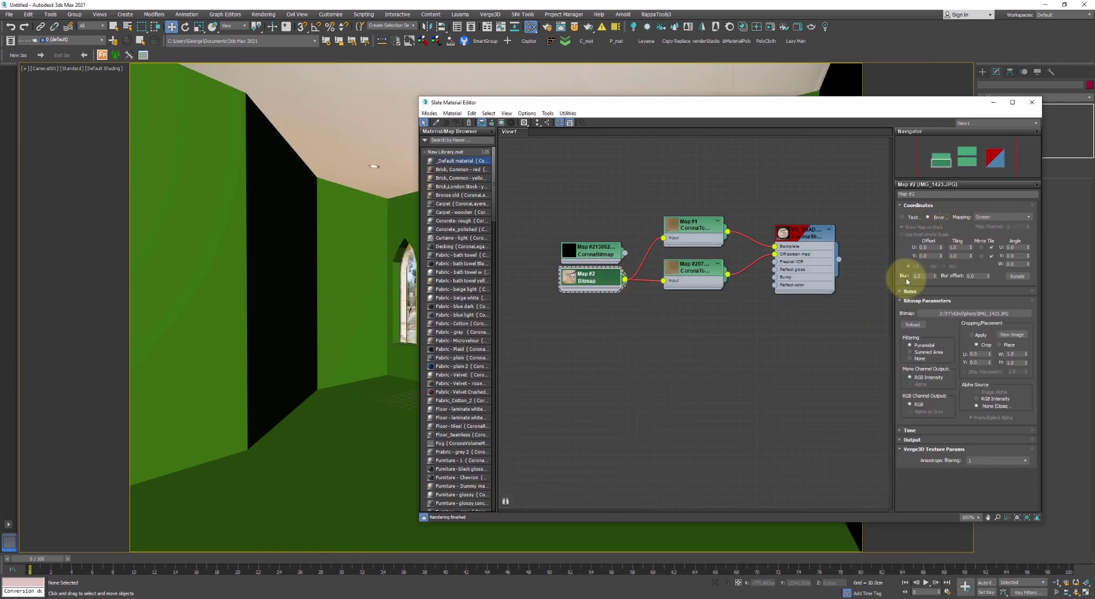
double_click(912, 277)
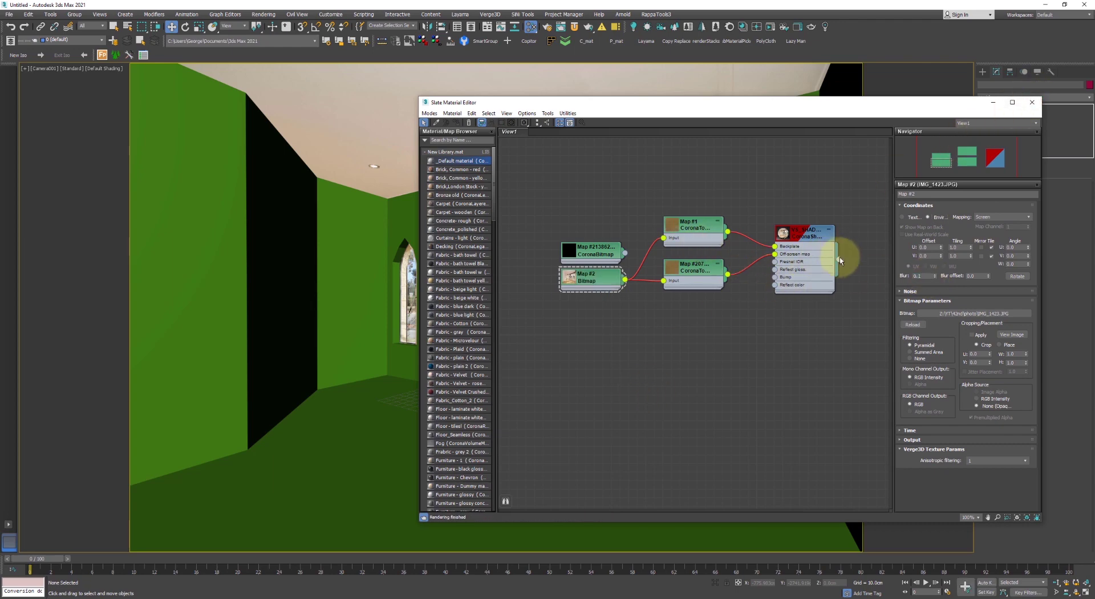
Assign the VS_SHADOW CATCHER material to the room model and check the scene's environment settings
drag(838, 260, 384, 408)
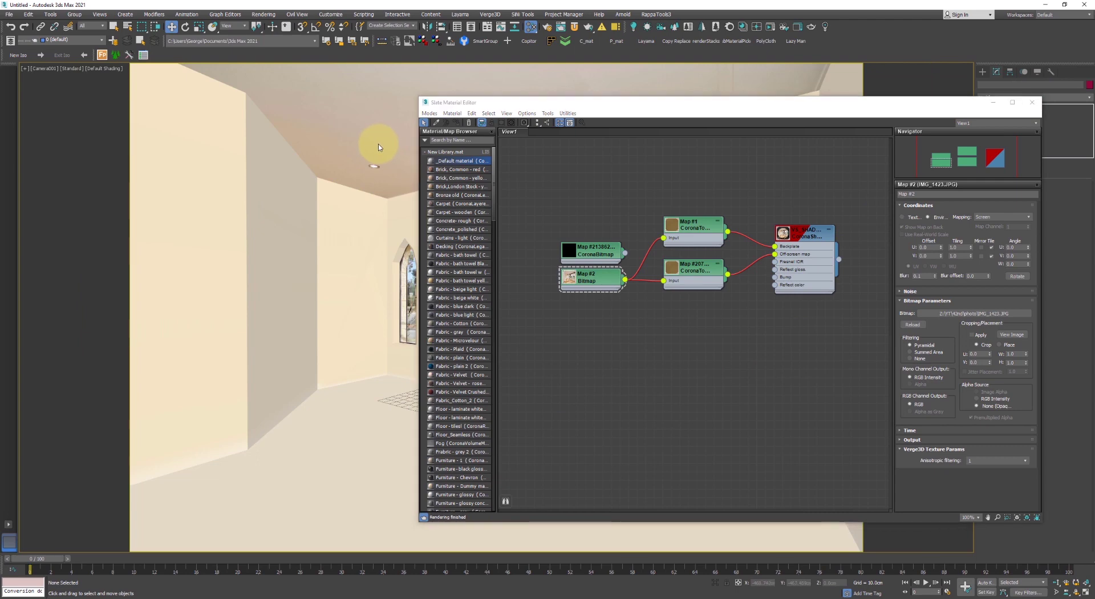
key(8)
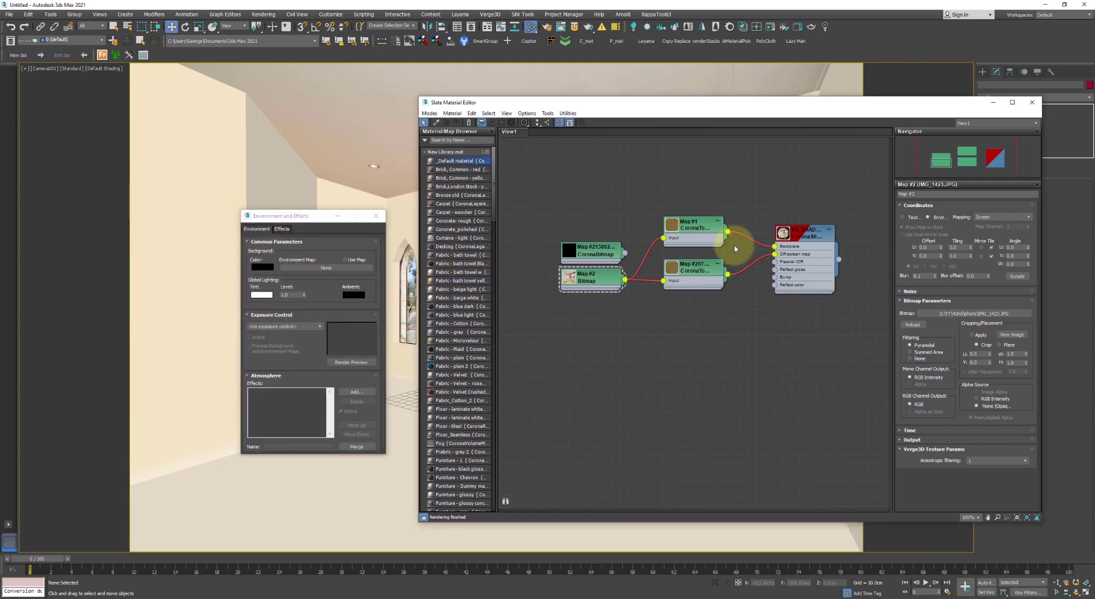
click(376, 215)
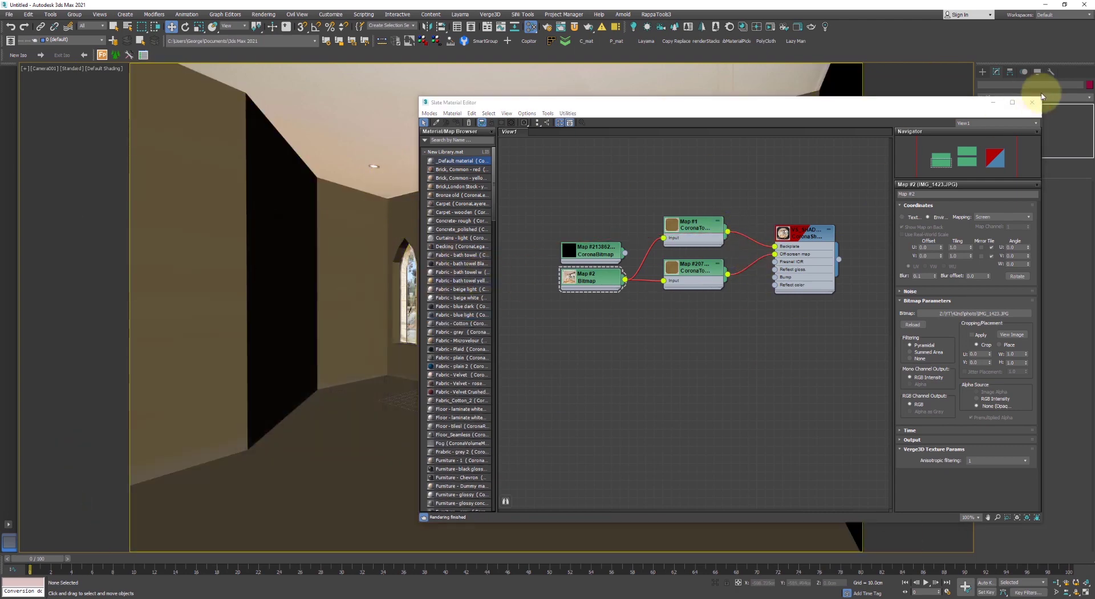
click(1039, 98)
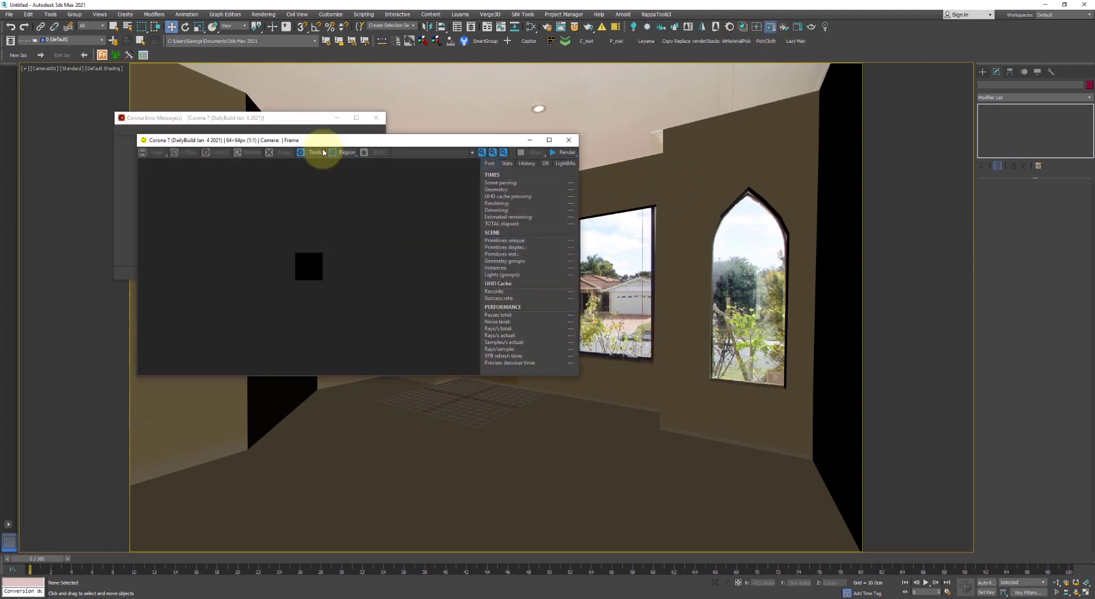
Stop the interactive render and close the Corona error message and Render Setup windows
drag(397, 152, 658, 168)
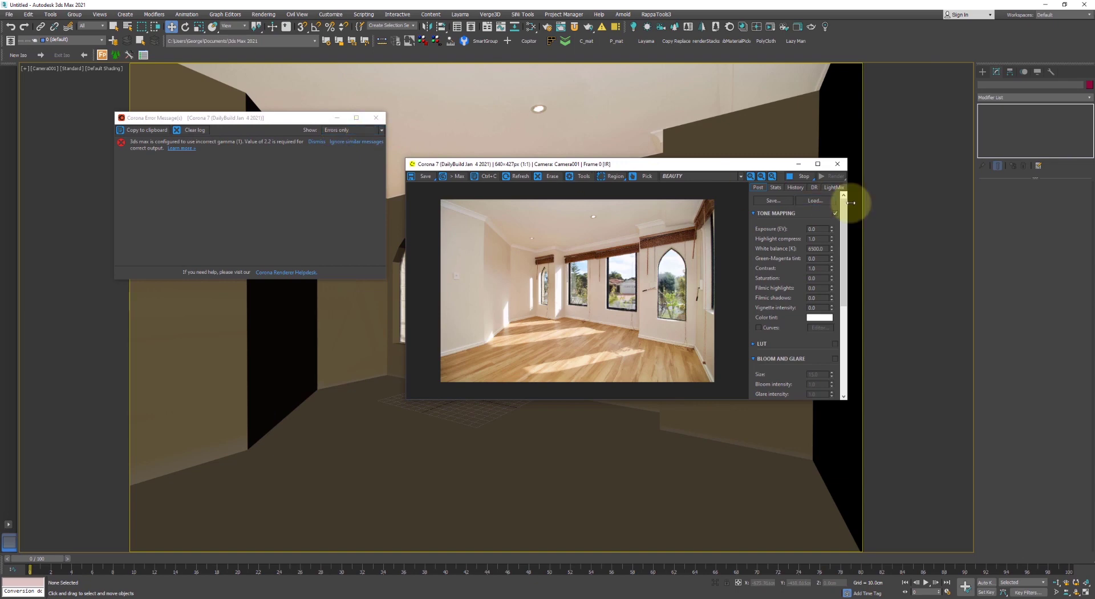
click(804, 176)
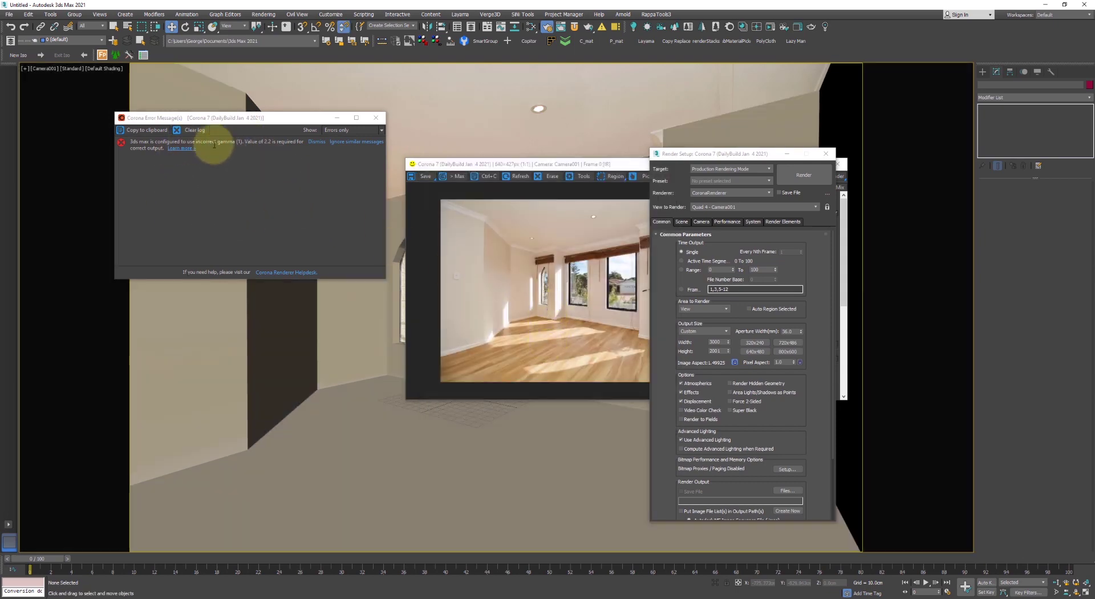
click(376, 118)
click(826, 154)
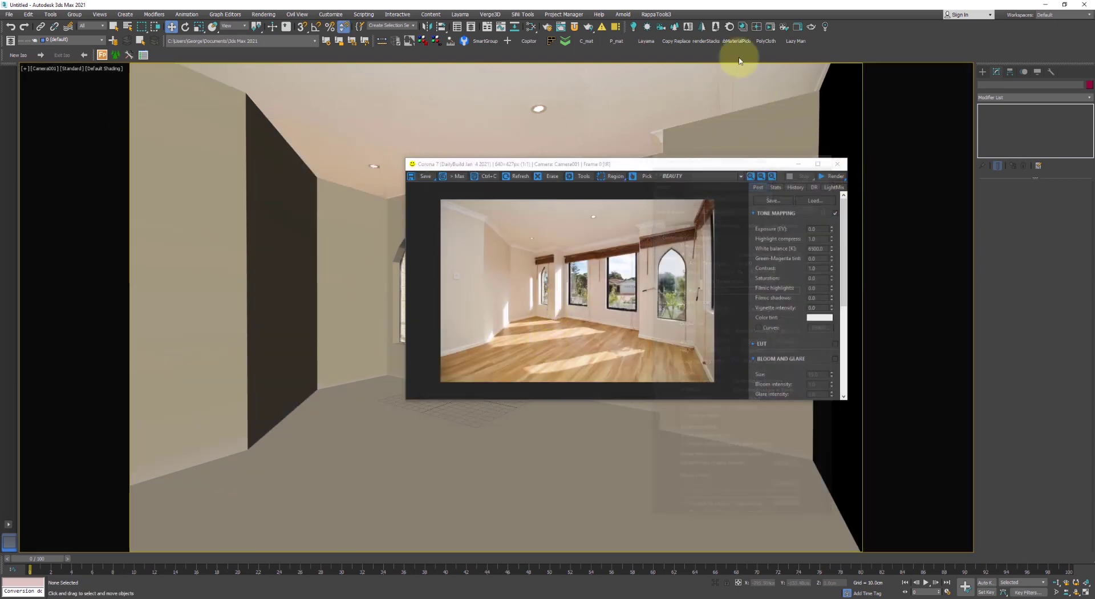
Restart the interactive render of the camera view and set its highlight compression to 2.0
click(772, 29)
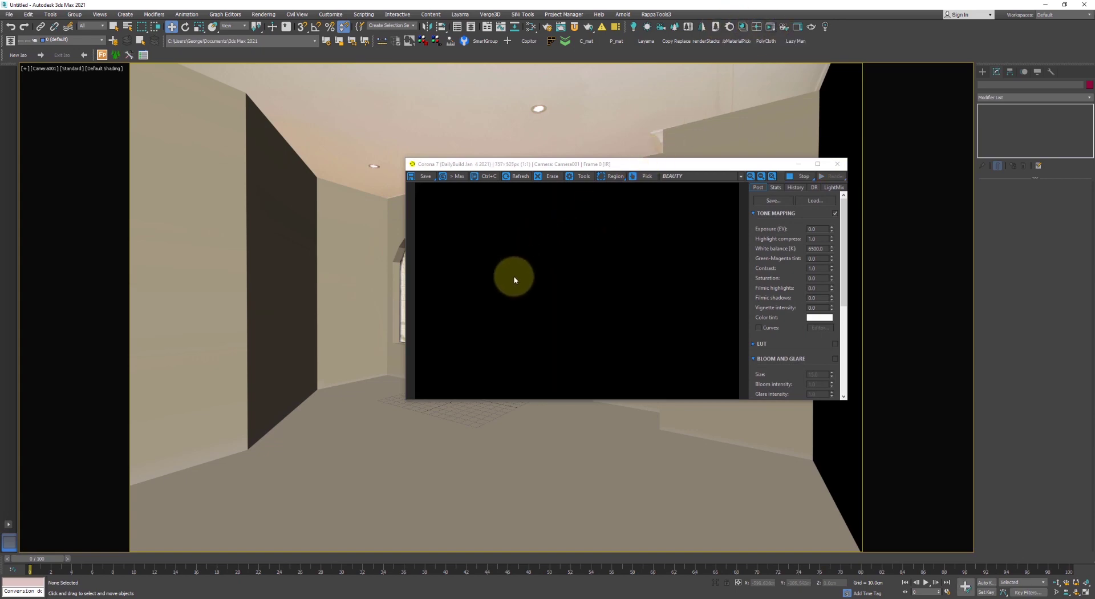
drag(577, 165, 478, 161)
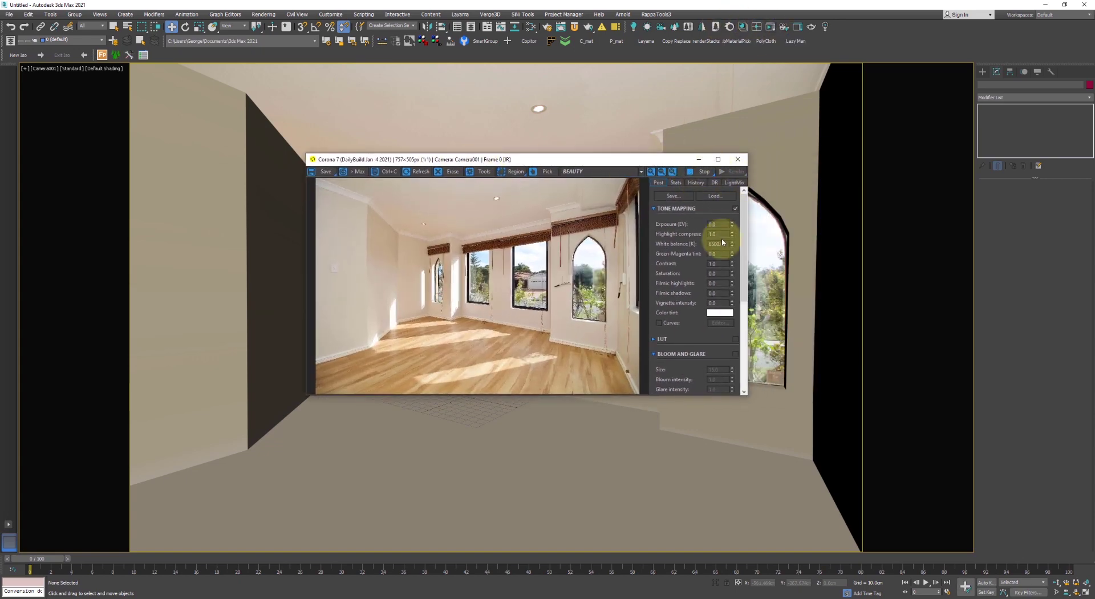
drag(717, 234, 672, 235)
text(2)
key(Tab)
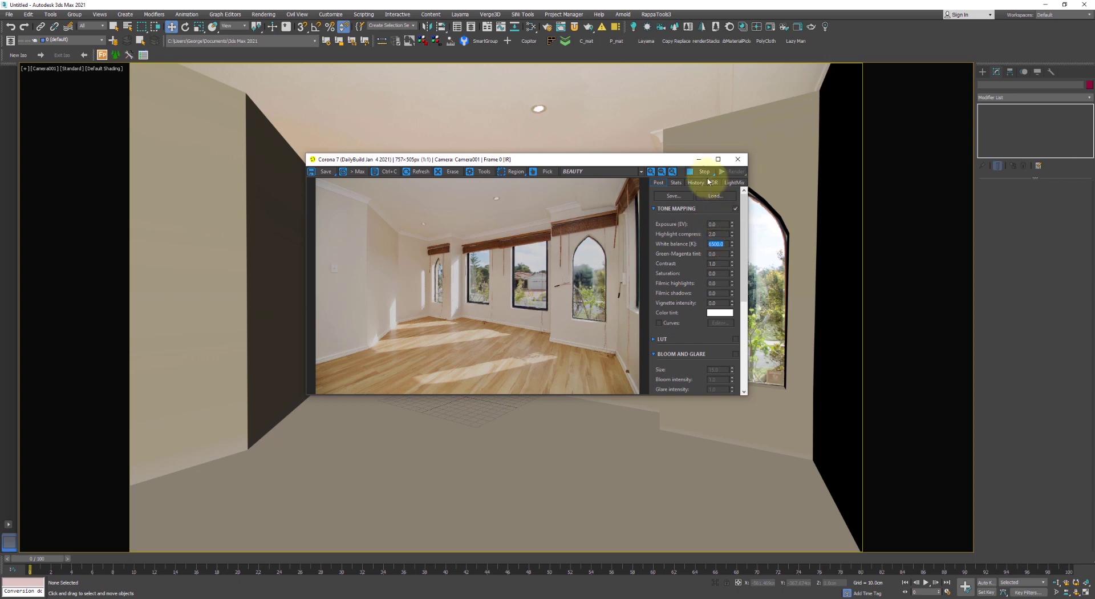
click(772, 28)
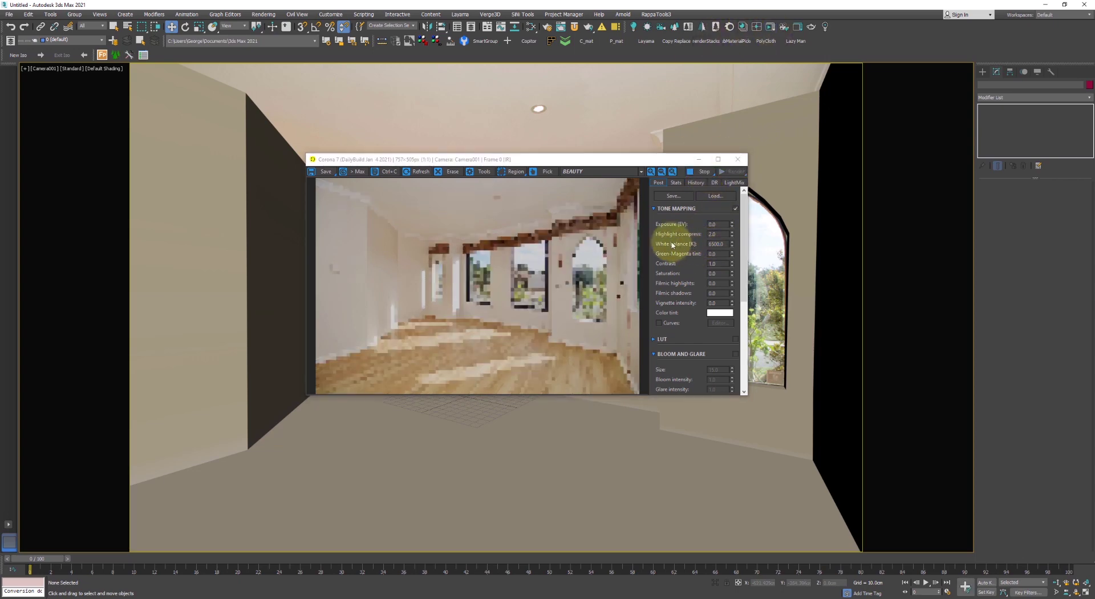
drag(665, 159, 517, 156)
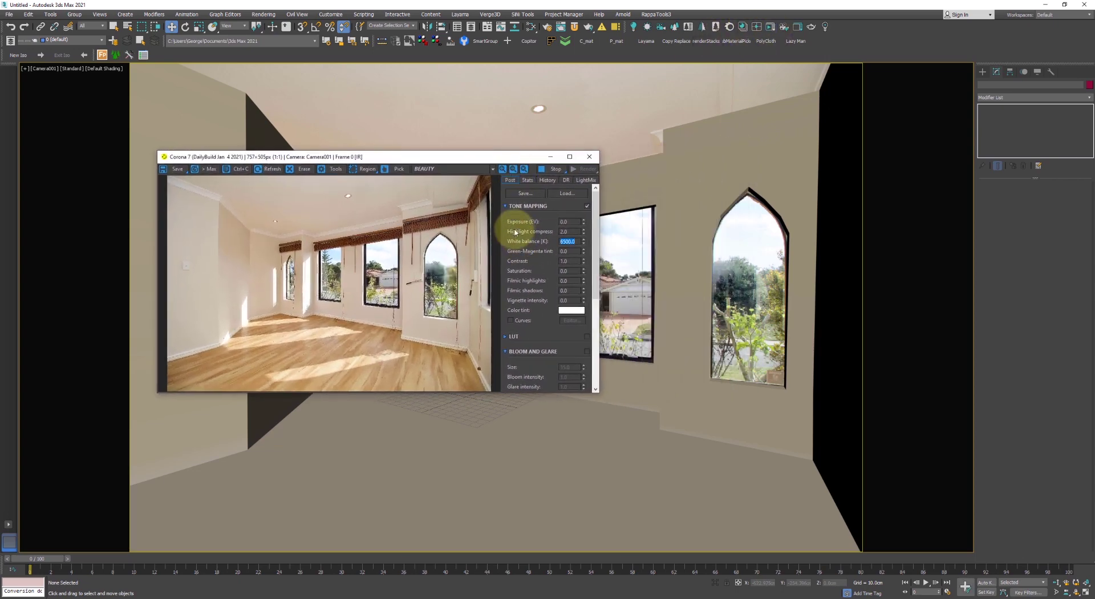
Close the frame buffer and create a test sphere standing on the room floor near the windows
click(589, 157)
click(982, 73)
click(1016, 132)
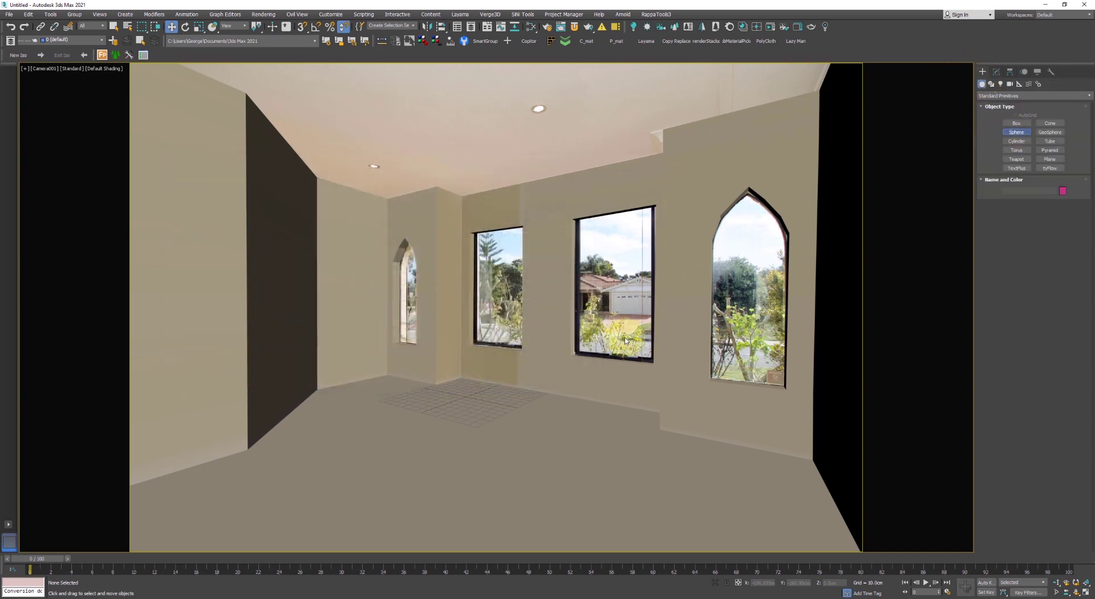
drag(467, 392, 445, 433)
key(w)
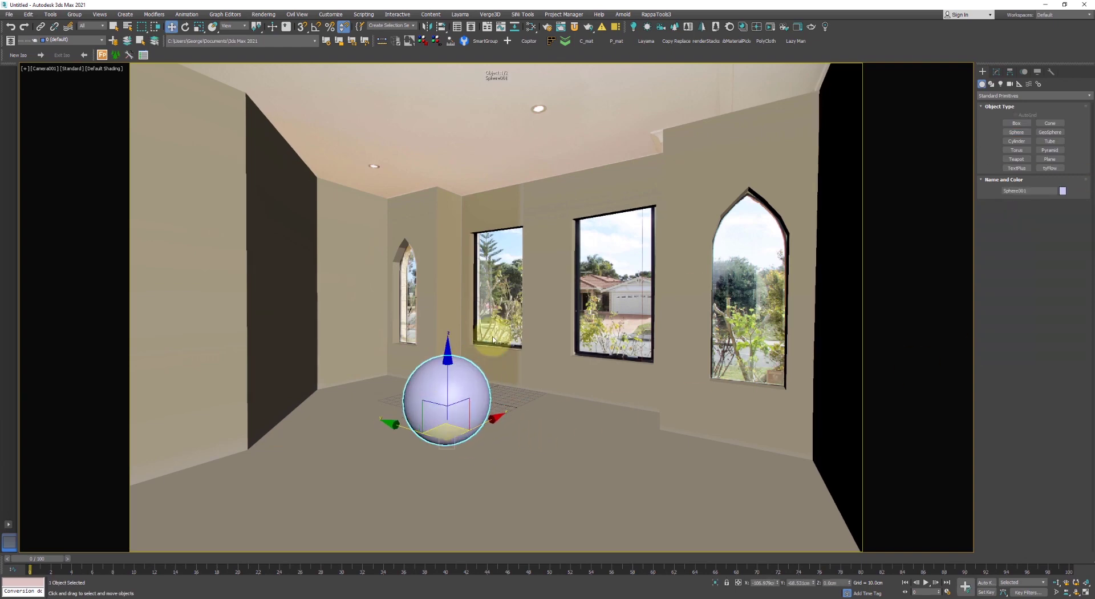
Test-render the camera view interactively with the sphere in place, stop the render and close the frame buffer
click(770, 27)
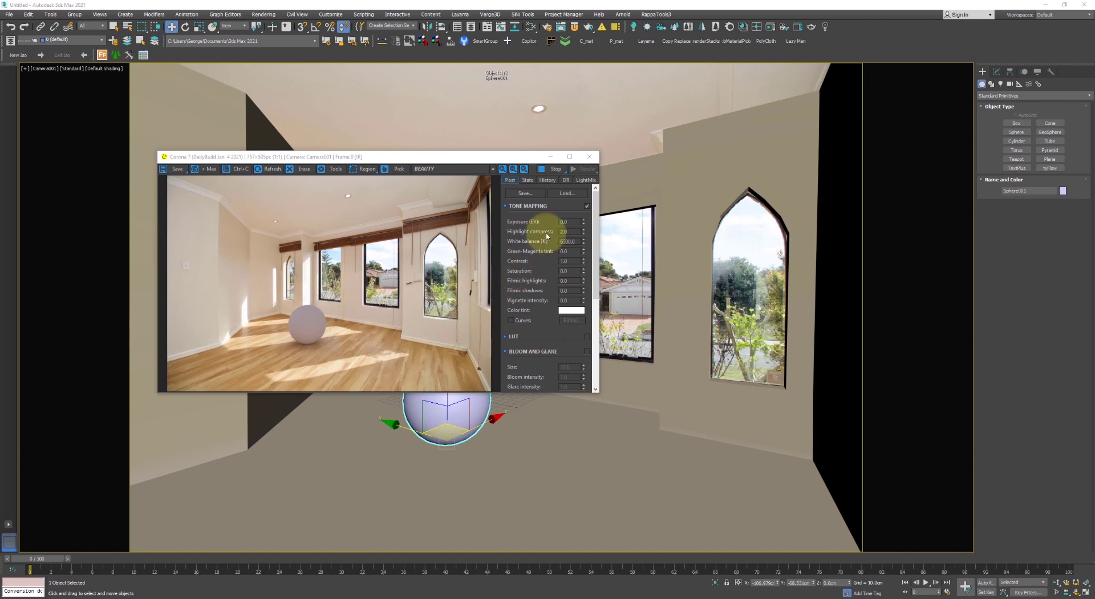
click(555, 169)
click(591, 156)
click(566, 143)
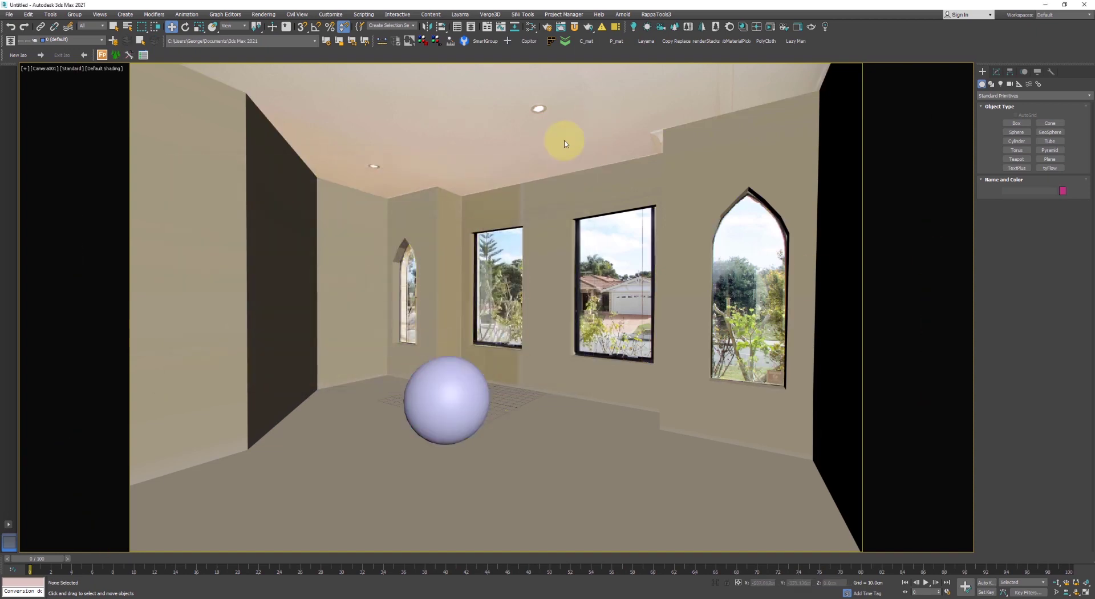
In the perspective view, create a rectangle-shaped Corona light with AutoGrid outside the room, below the window wall
key(p)
scroll(600, 216, down, 6)
alt+middle_drag(638, 216, 516, 228)
alt+middle_drag(618, 240, 574, 255)
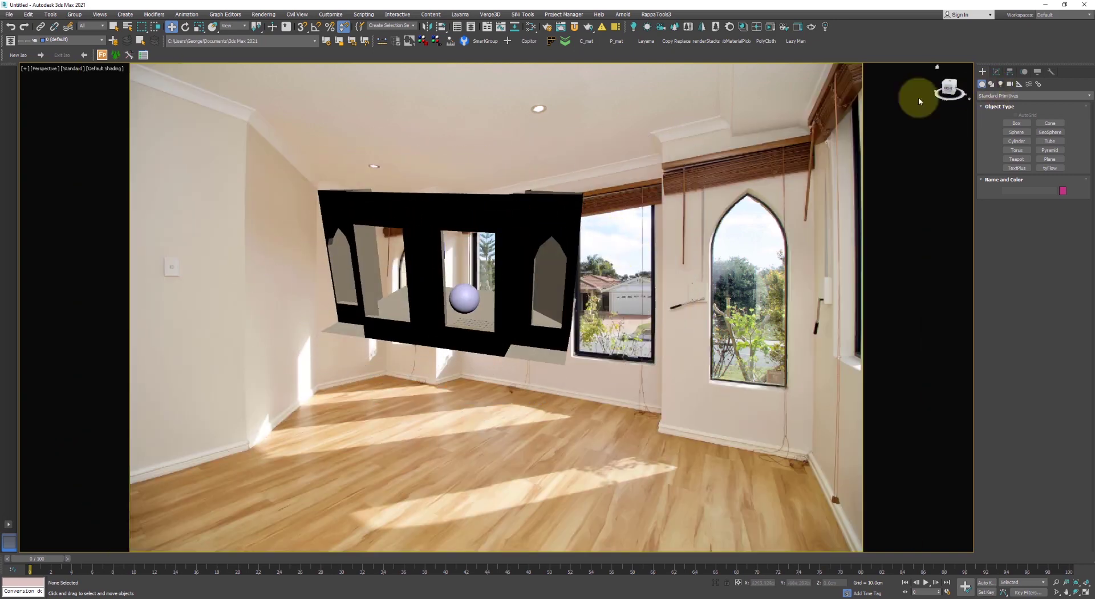
click(647, 30)
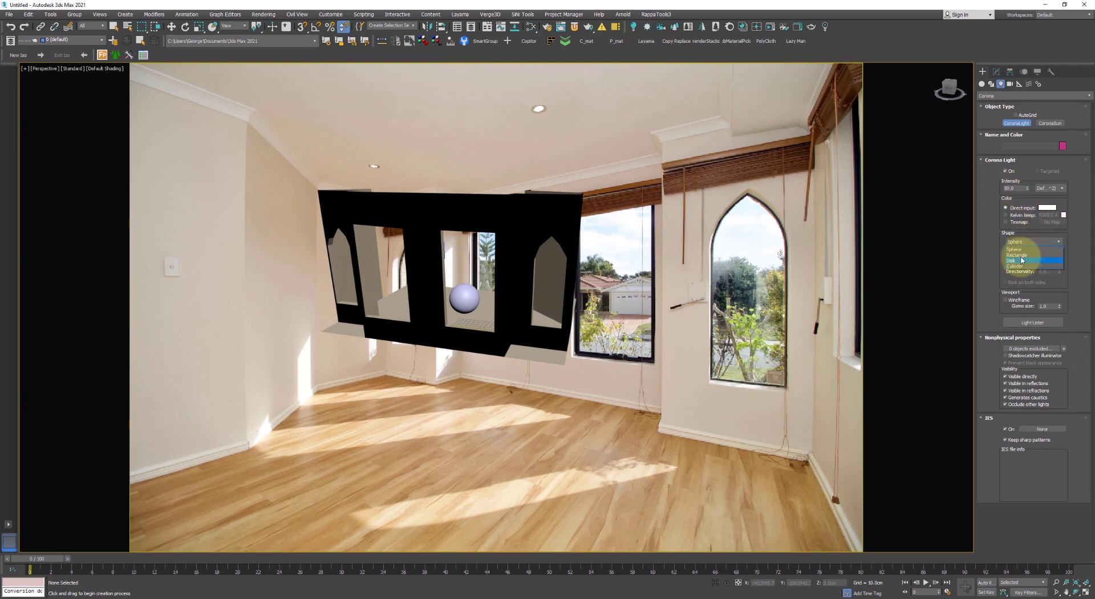
click(1017, 255)
alt+middle_drag(681, 265, 824, 221)
click(1016, 115)
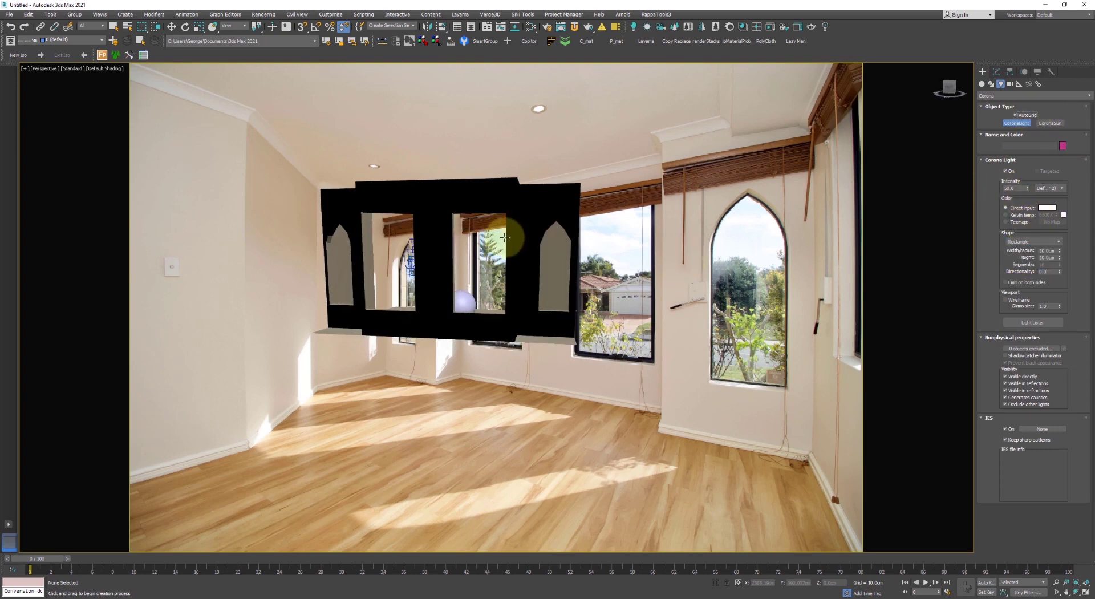
key(F4)
alt+middle_drag(496, 297, 470, 379)
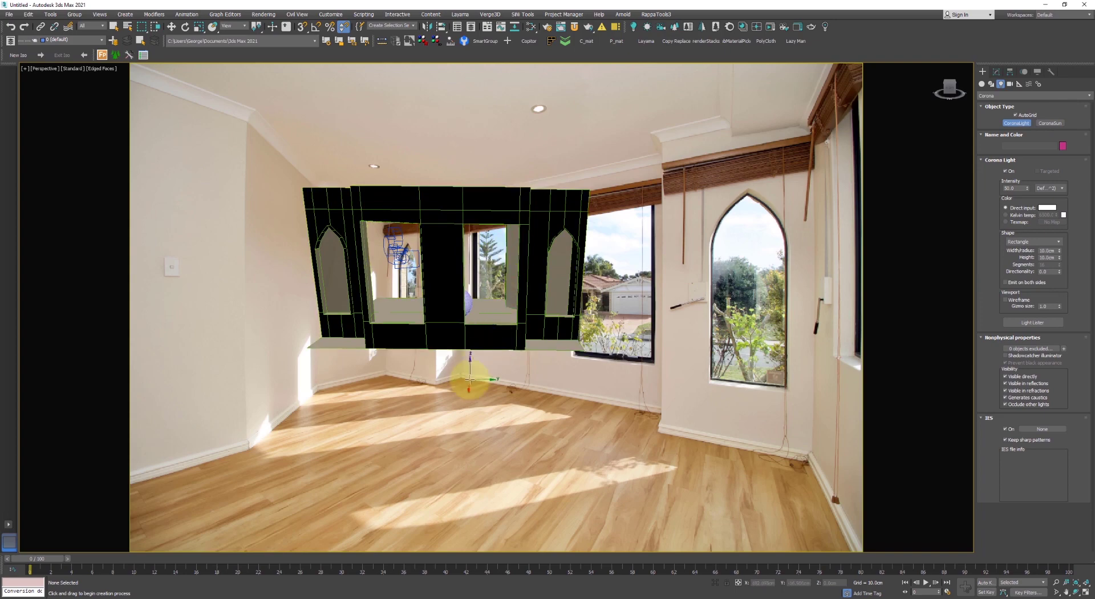
drag(470, 379, 520, 440)
key(w)
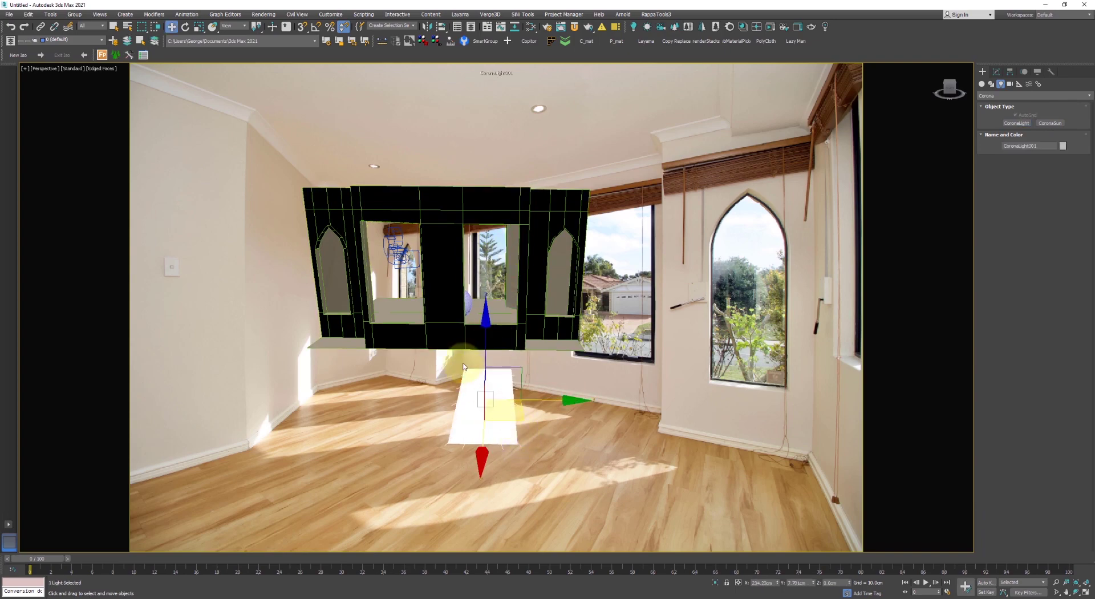
Rotate the rectangular light 90 degrees with angle snap so that it stands upright
key(e)
drag(486, 363, 489, 403)
key(ctrl+z)
key(a)
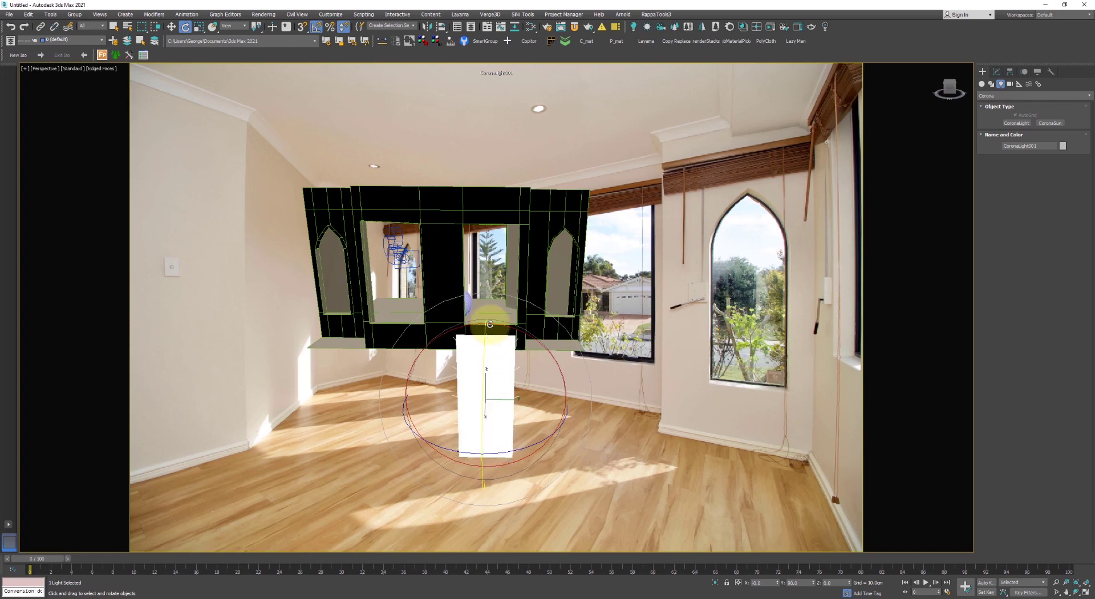
Move the upright light against the outside of the room so that it covers one of the rectangular windows
alt+middle_drag(490, 406, 547, 355)
key(w)
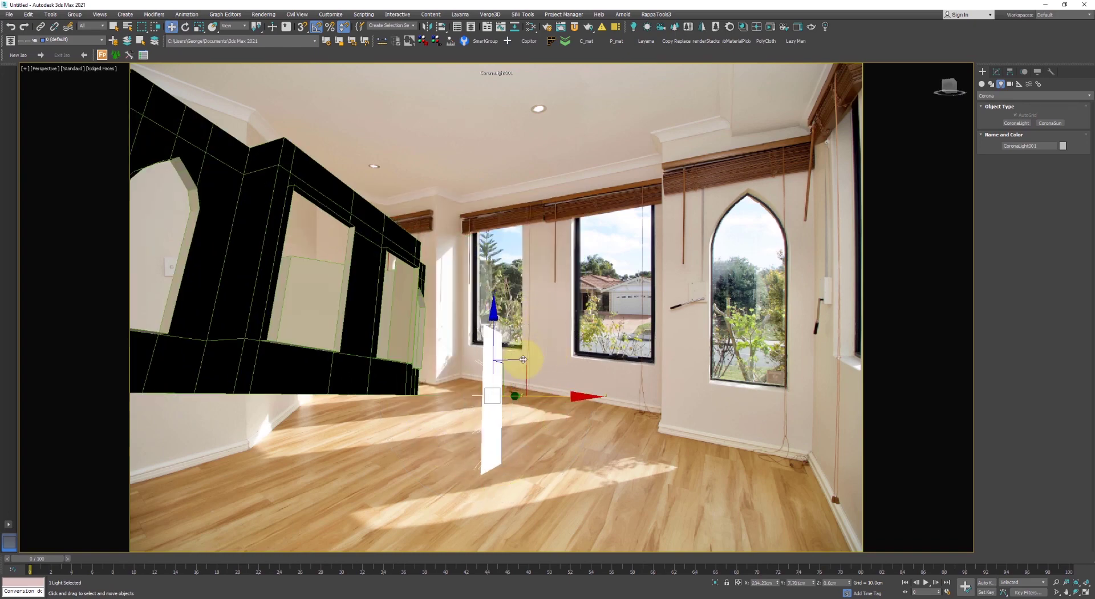
key(s)
drag(507, 370, 387, 248)
alt+middle_drag(387, 247, 412, 242)
key(s)
drag(432, 232, 429, 282)
alt+middle_drag(434, 280, 398, 278)
Leave the light visible only in reflections, with caustics and light occlusion disabled, and resize it to fit the window opening
click(1001, 73)
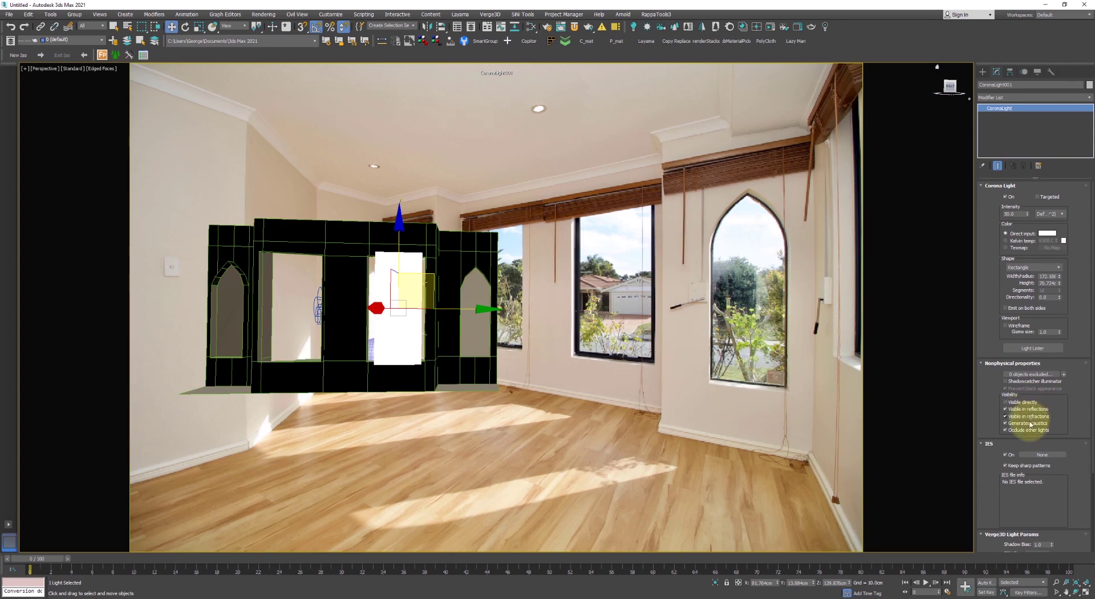
click(1027, 430)
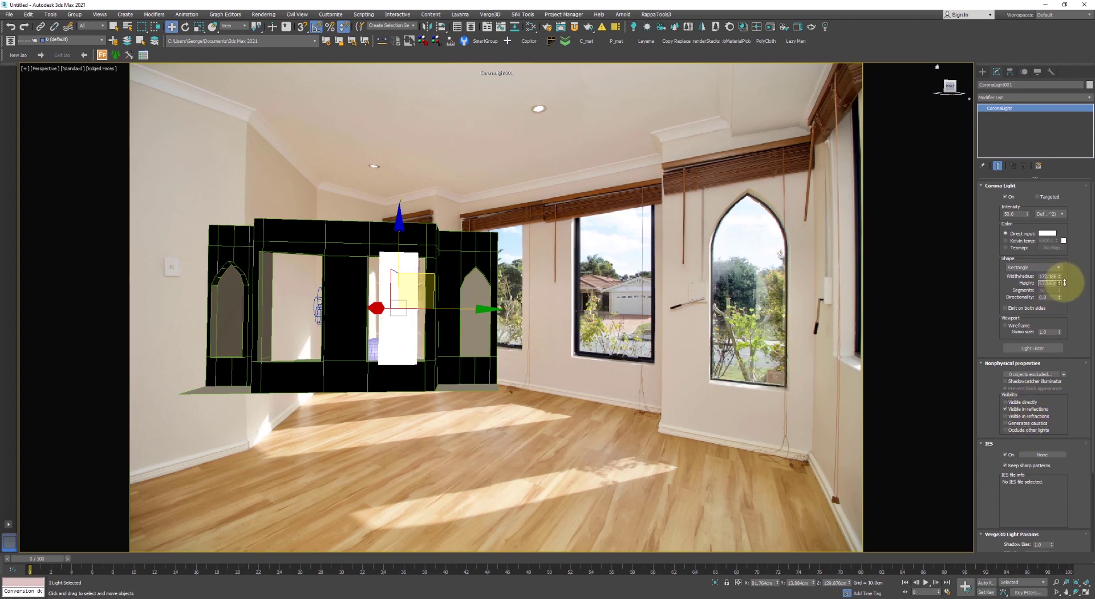
drag(1064, 282, 1060, 288)
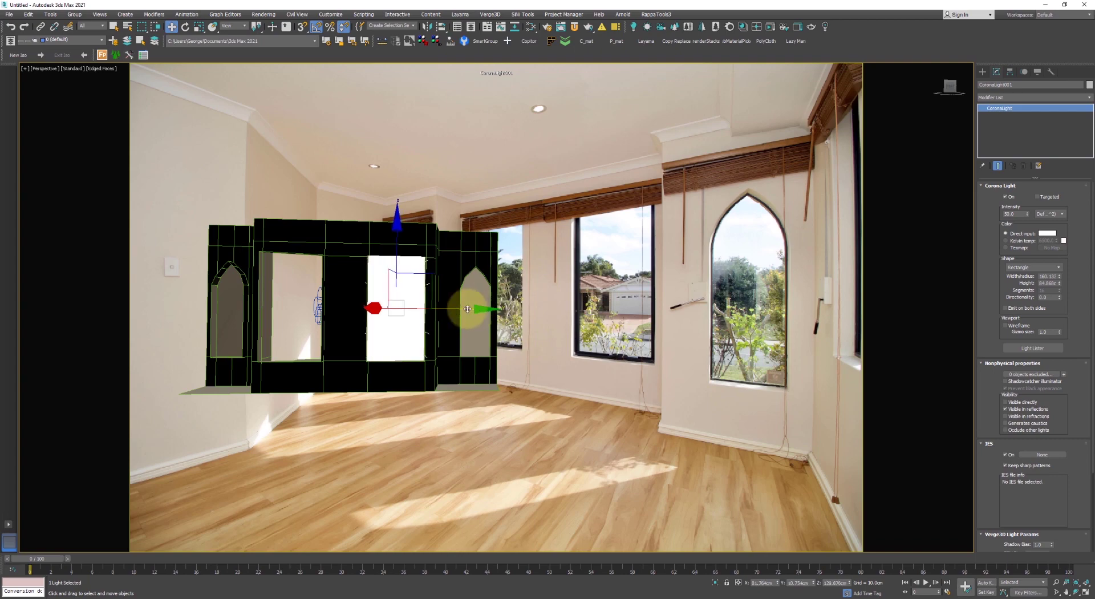
Copy the fitted light to the other rectangular window and to both arched windows
shift+drag(467, 309, 369, 311)
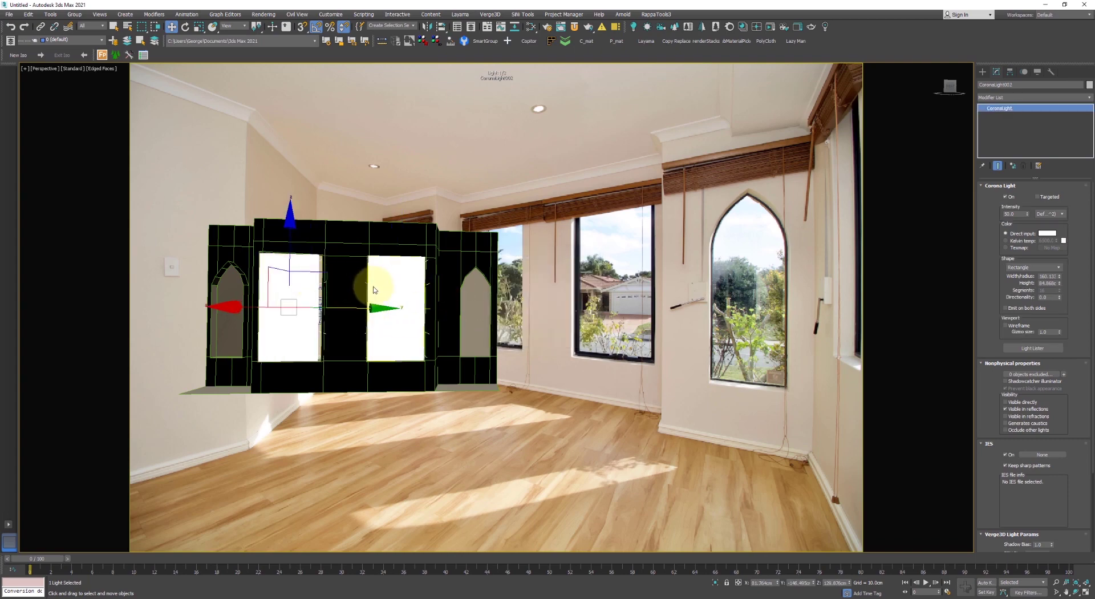
alt+middle_drag(398, 254, 700, 313)
mouse_move(694, 311)
shift+mouse_down()
mouse_move(617, 323)
mouse_move(607, 313)
shift+mouse_up()
key(Return)
alt+middle_drag(717, 306, 405, 302)
shift+drag(606, 271, 666, 265)
key(Return)
click(630, 326)
Render the camera view interactively with the window lights, move the sphere deeper into the room, and stop the render
key(c)
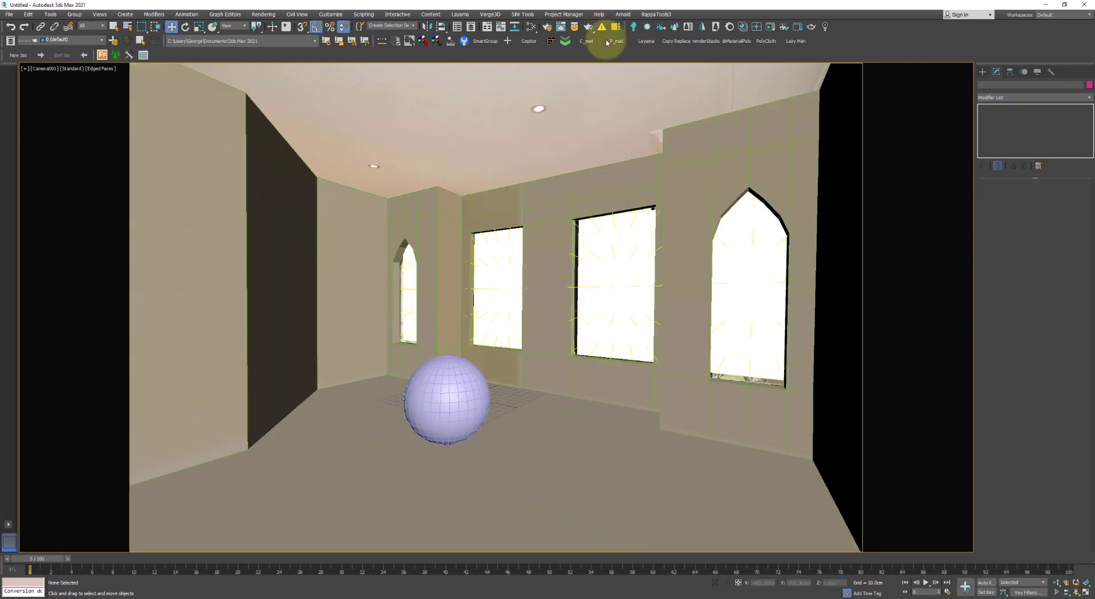
click(776, 31)
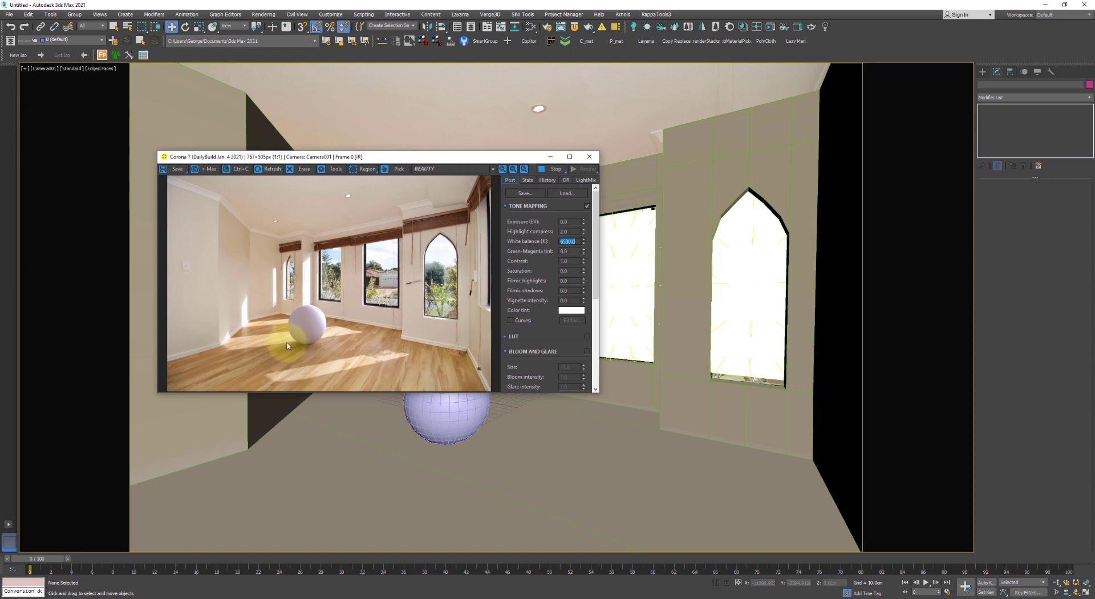
click(453, 418)
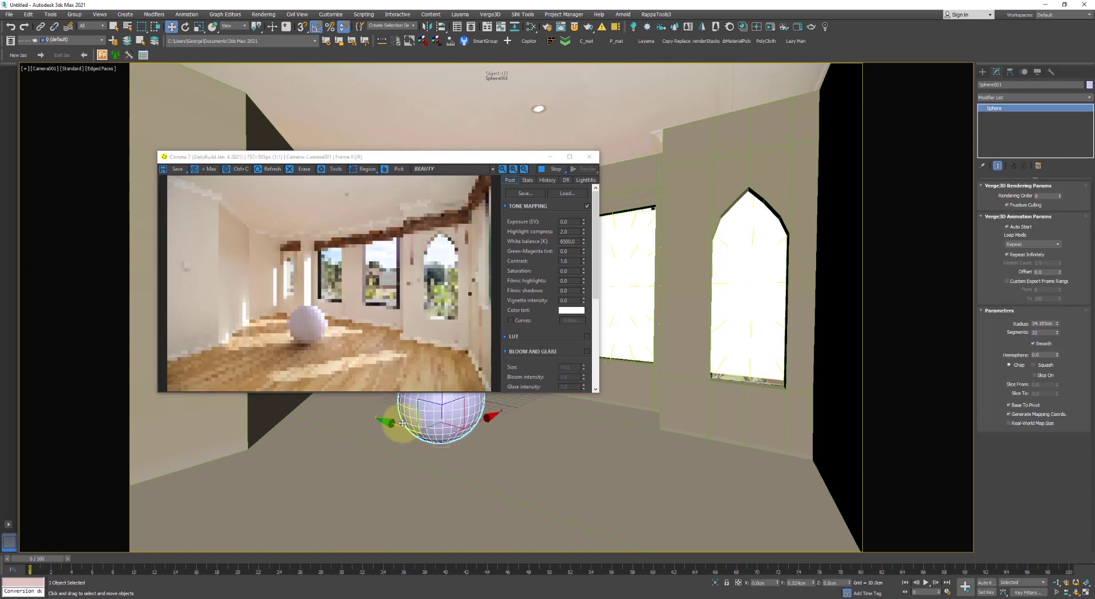
drag(403, 422, 301, 395)
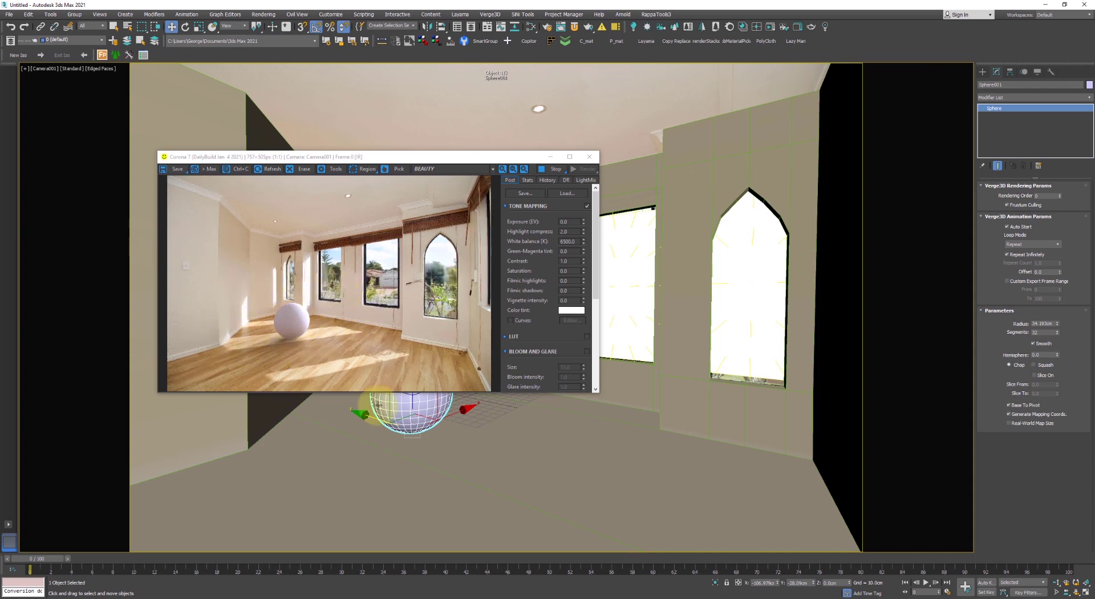
click(552, 170)
drag(492, 160, 726, 69)
Create a large low box on the floor in front of the sphere, beside the solid wall
click(982, 72)
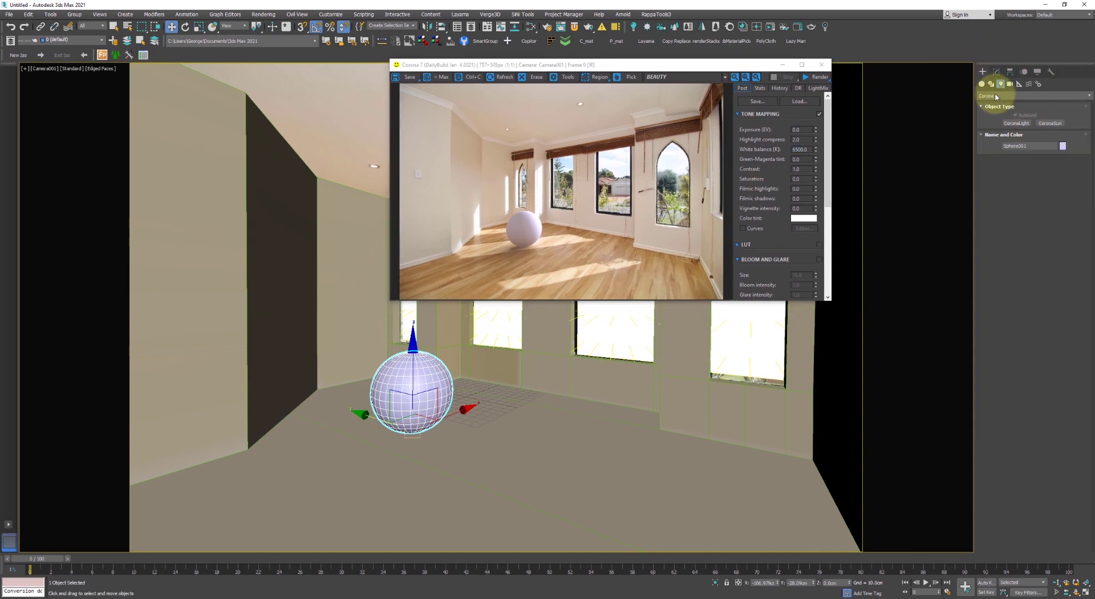
click(982, 84)
click(1016, 123)
drag(344, 411, 381, 513)
click(374, 508)
key(w)
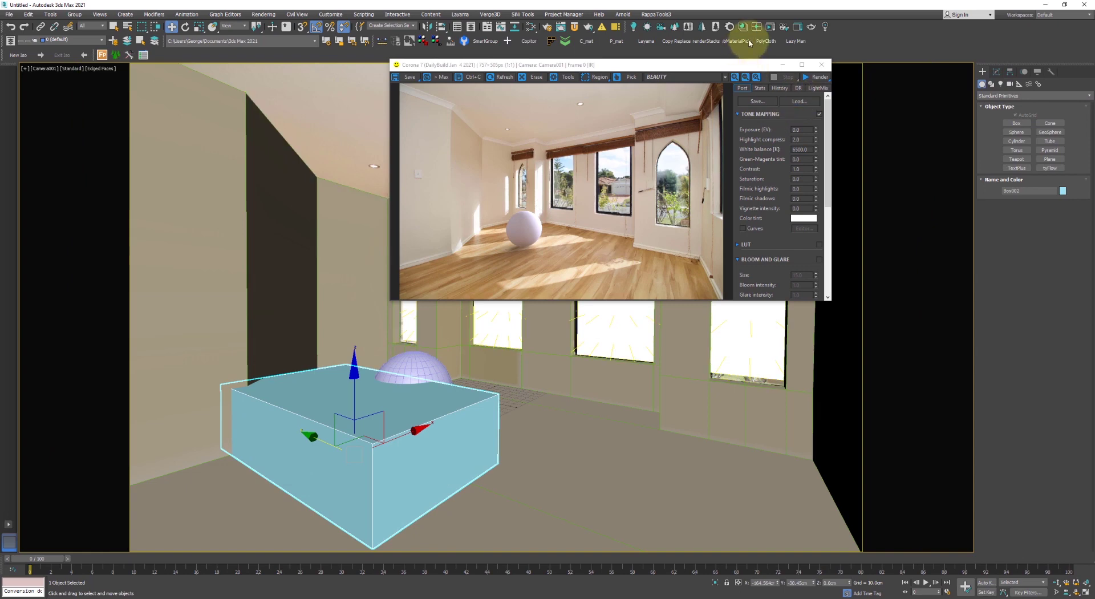
Render the box interactively, move the sphere out from behind it towards the windows, and close the frame buffer
click(769, 27)
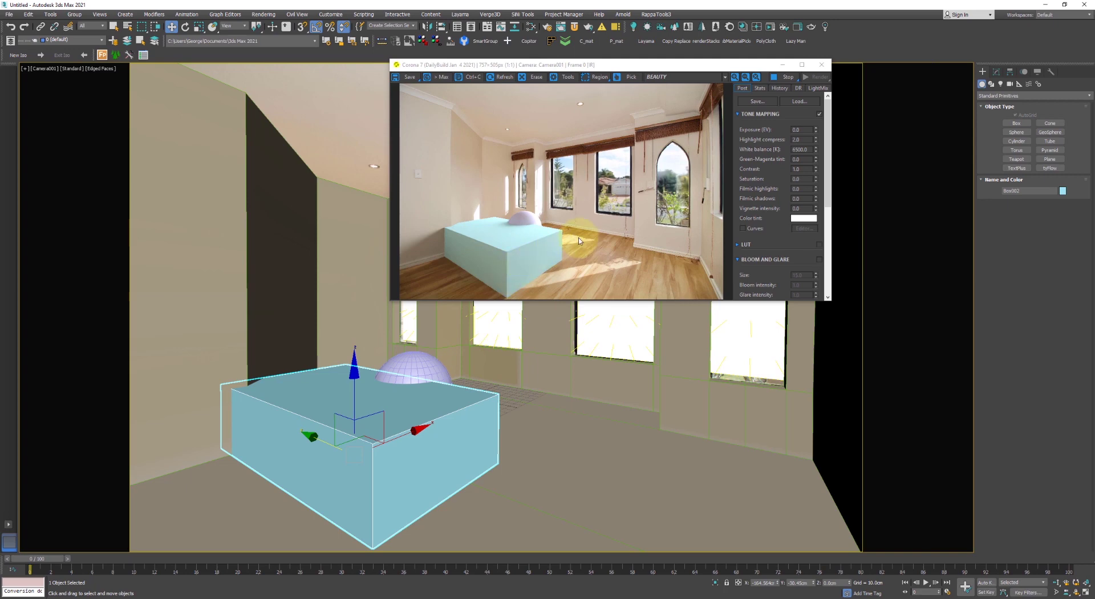
click(418, 381)
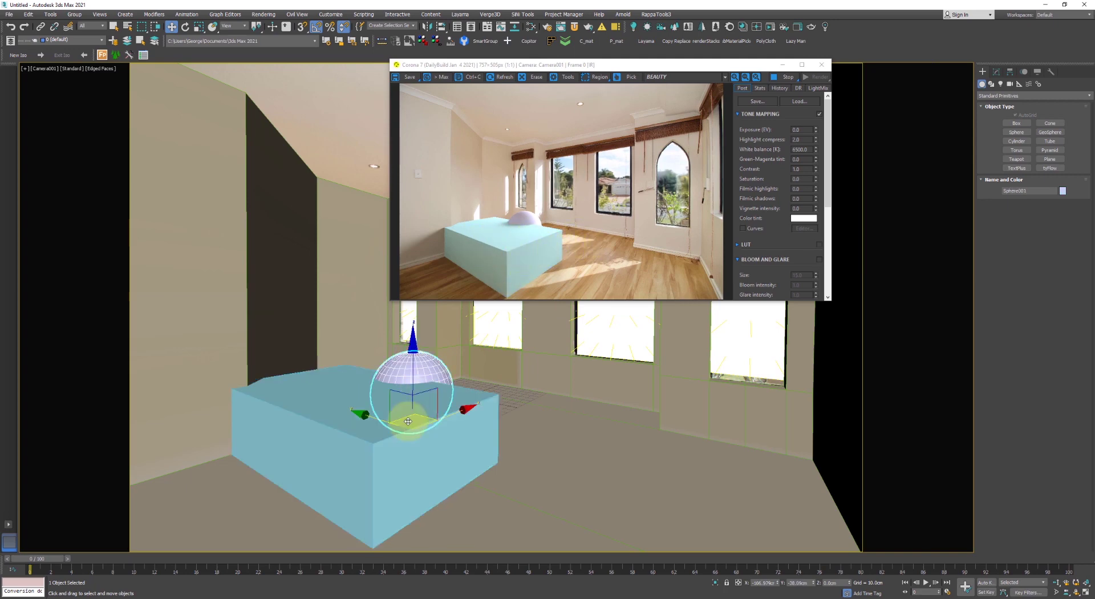
drag(412, 415, 488, 396)
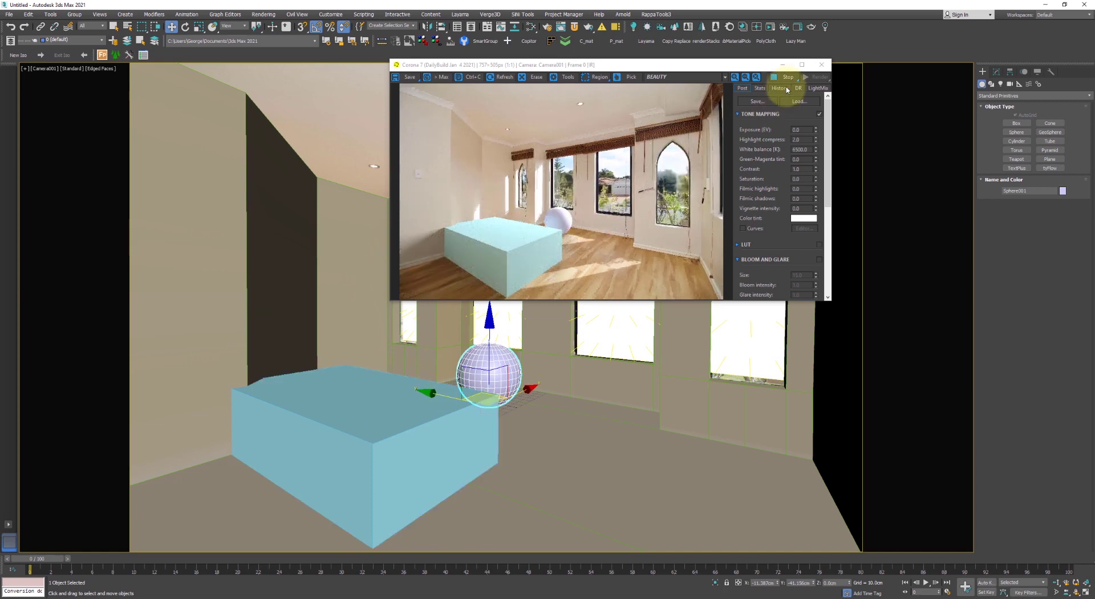
click(821, 65)
click(675, 108)
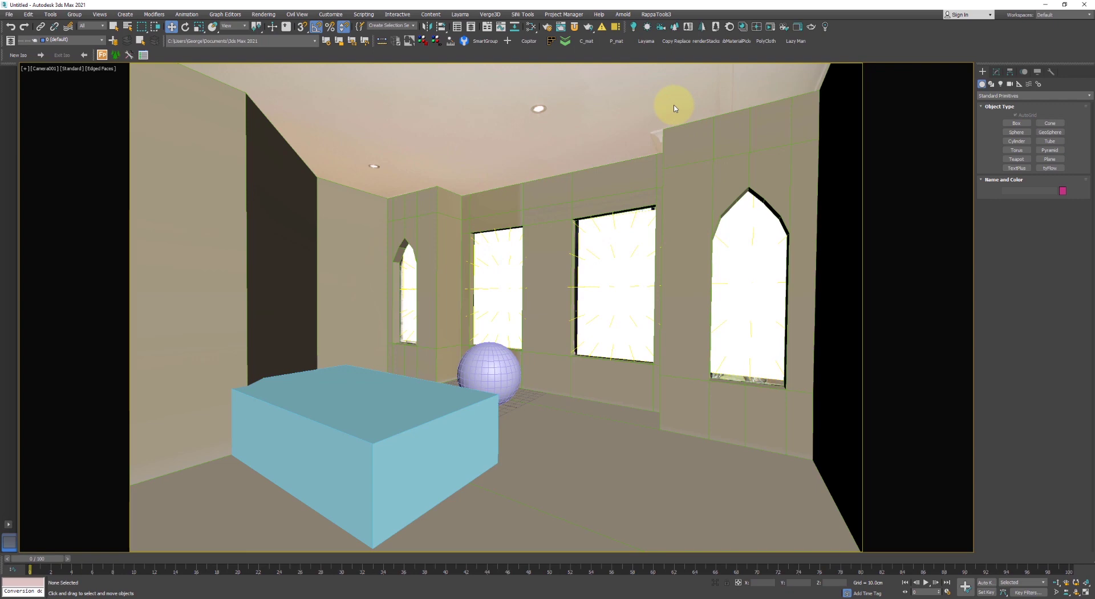
Clone the room model's floor polygons up to the ceiling height with vertex snap, as a separate object
key(1)
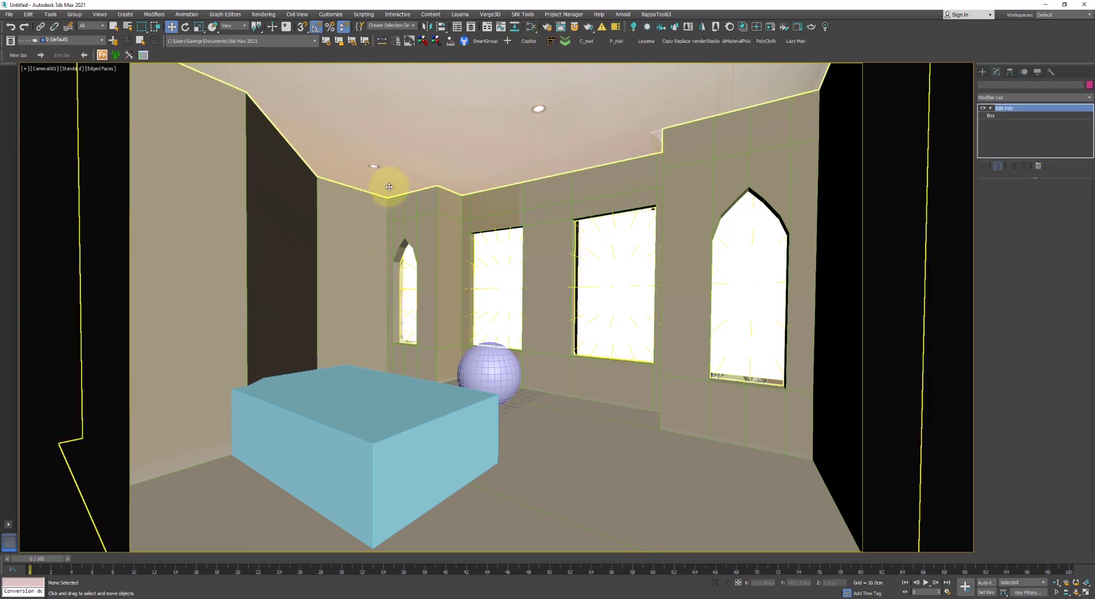
click(575, 179)
key(2)
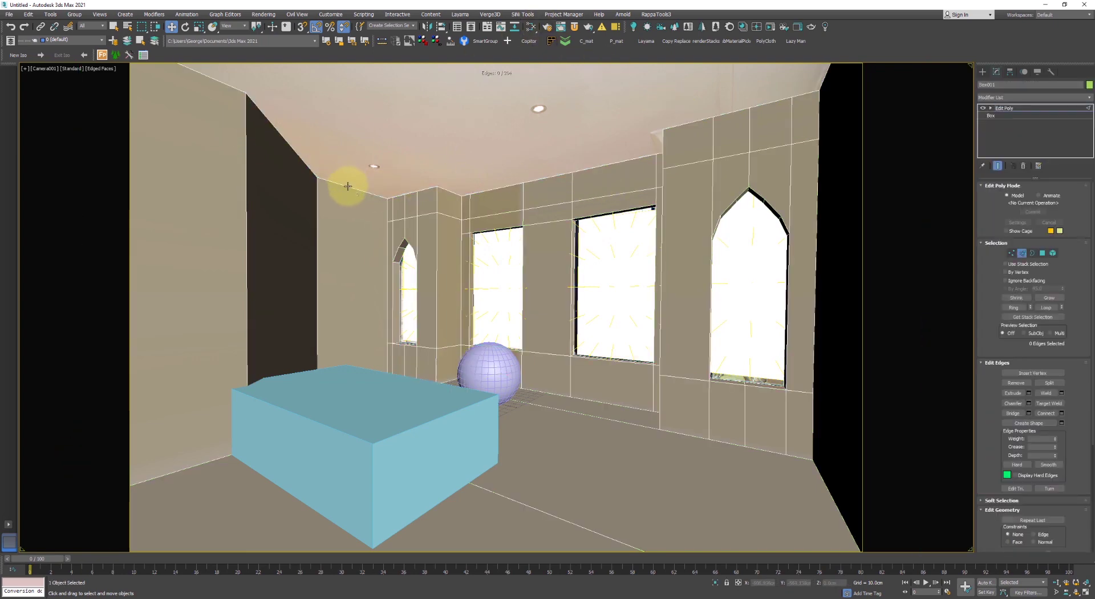
click(348, 186)
key(4)
click(589, 408)
ctrl+click(508, 503)
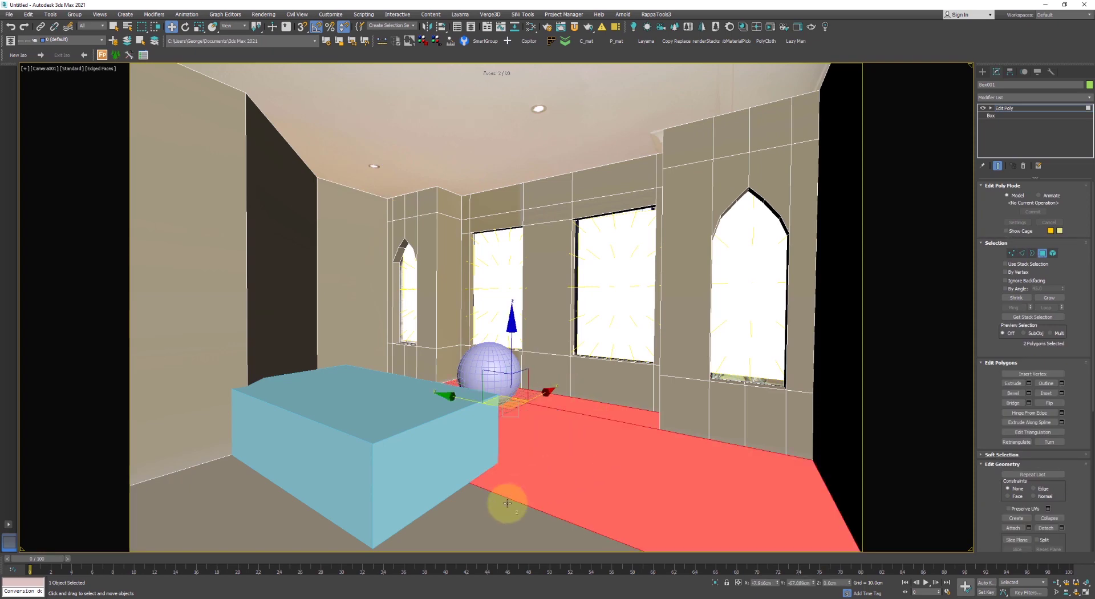
ctrl+click(508, 503)
drag(470, 382, 500, 340)
key(ctrl+z)
key(s)
drag(467, 381, 438, 186)
key(Delete)
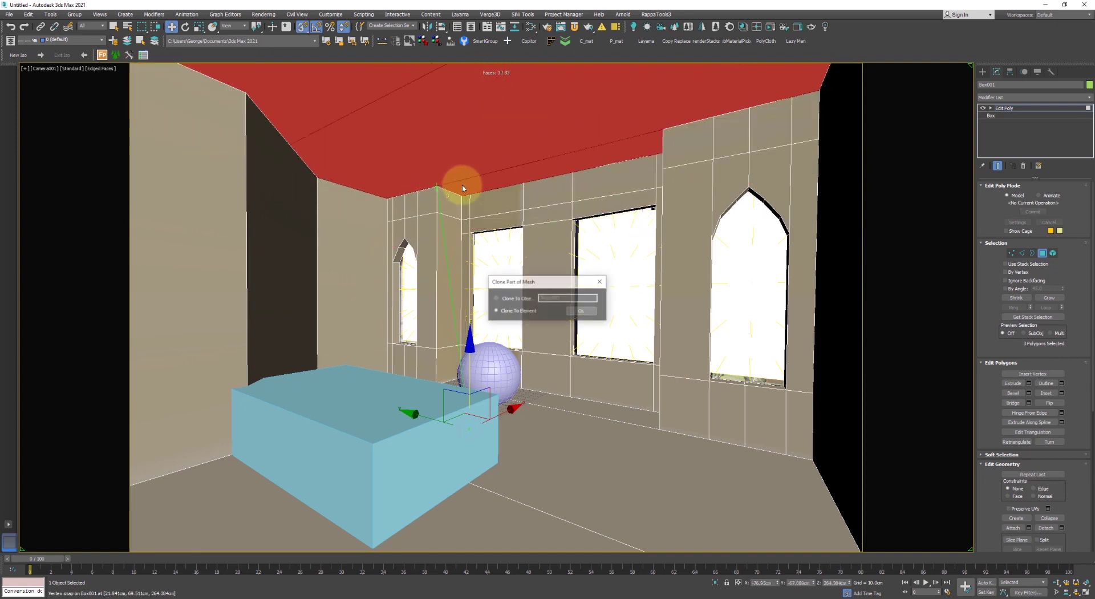
click(581, 311)
key(4)
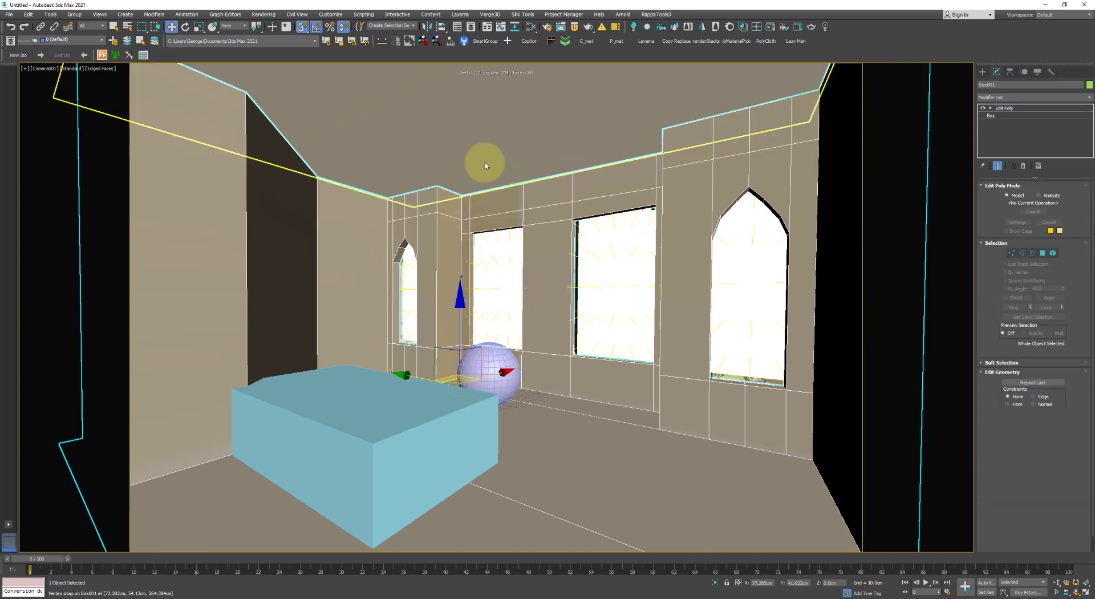
Select the new ceiling object, test-render the camera view interactively with it, and close the frame buffer
click(493, 136)
click(467, 127)
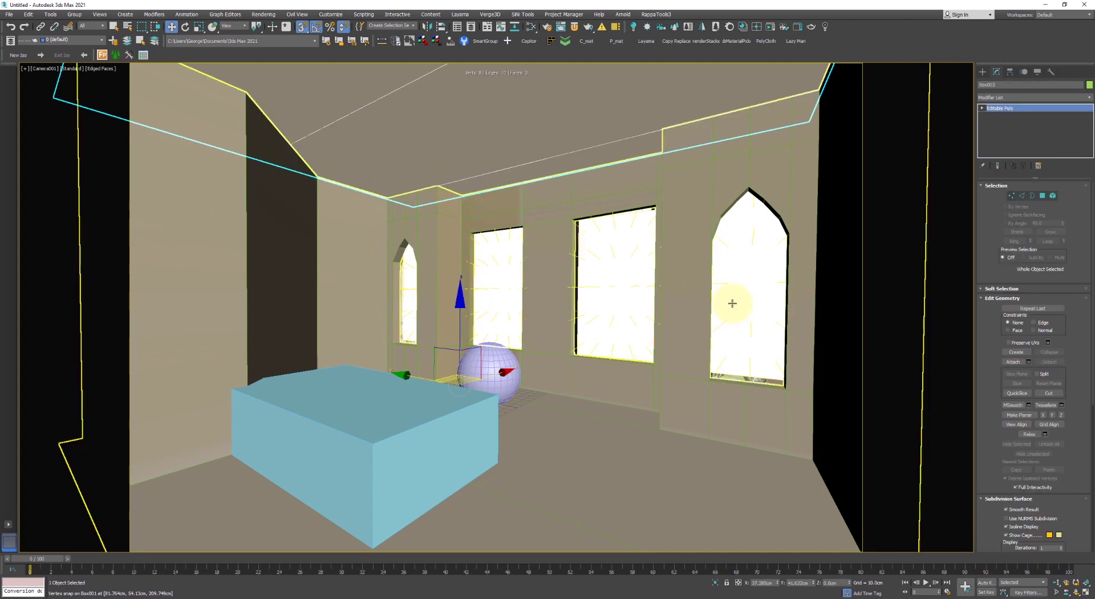
click(756, 27)
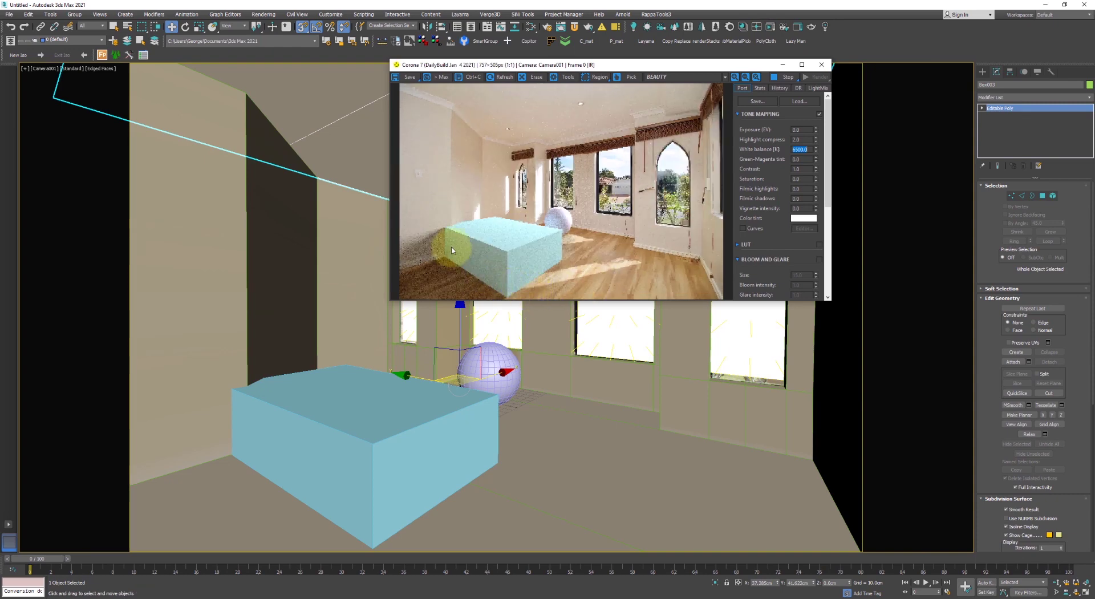
click(821, 64)
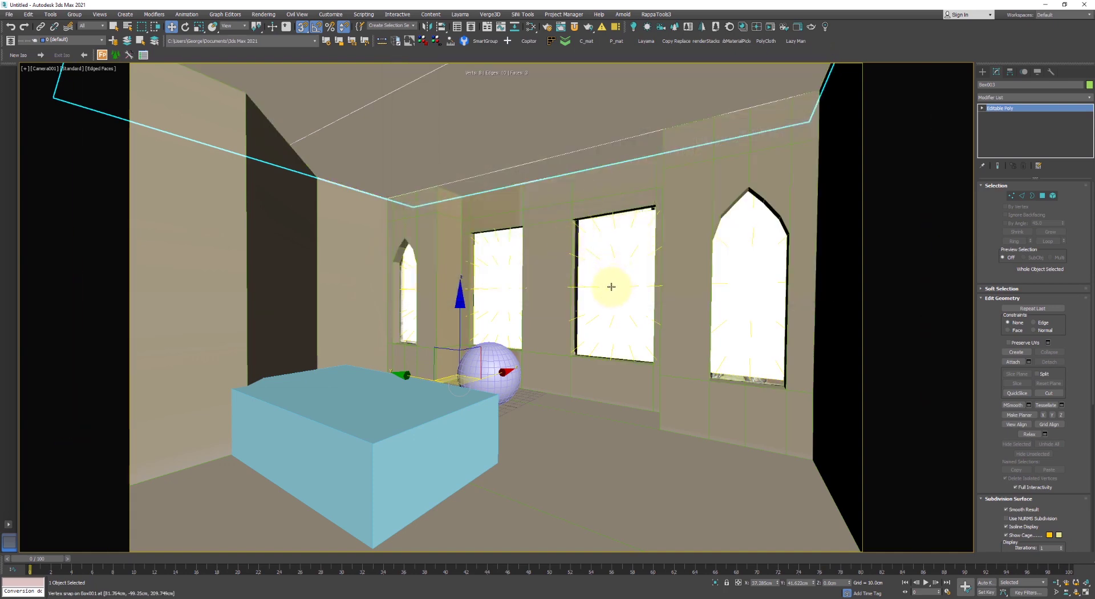
Clear the selection, unhide the hidden sun light and display the camera view in wireframe
key(ctrl+d)
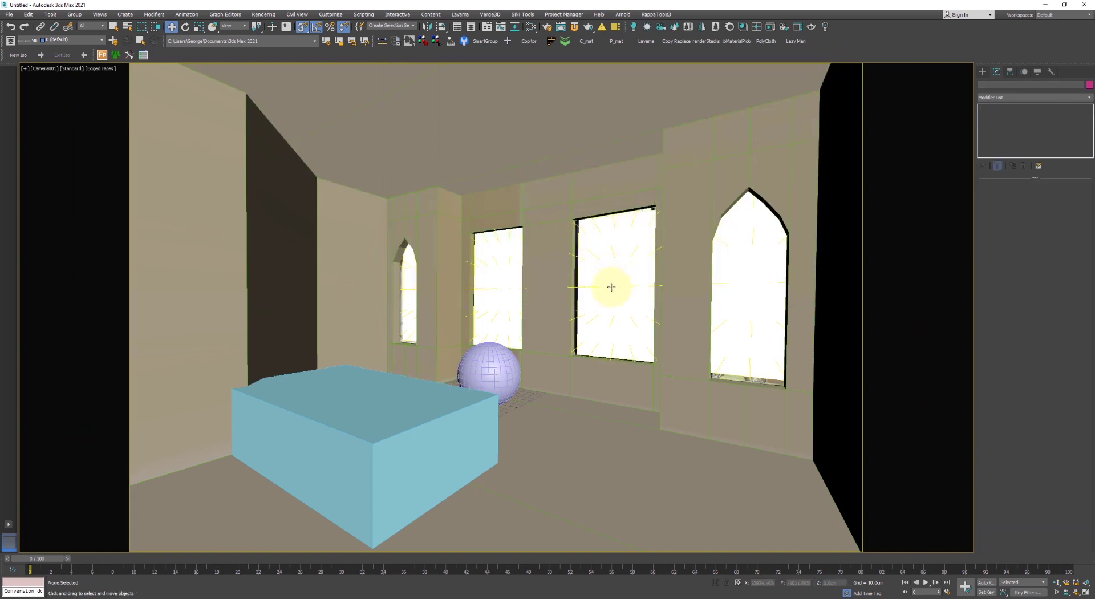
right_click(579, 296)
click(596, 258)
key(F3)
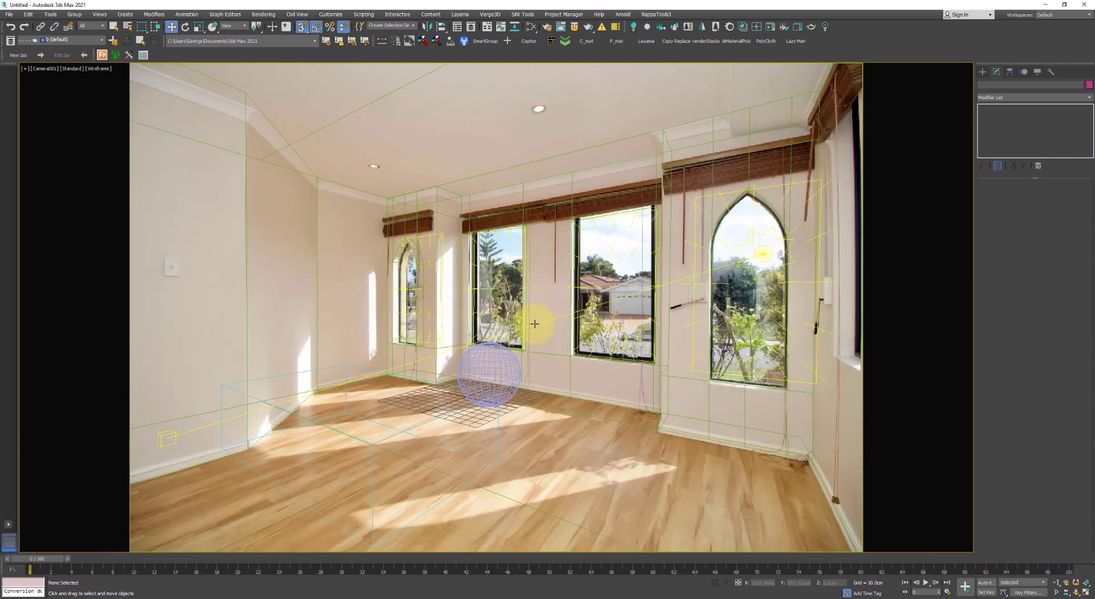
Select the Corona sun, switch the camera view to shaded and set the sun's size to 4 while checking the box's shadow interactively
click(762, 256)
key(F3)
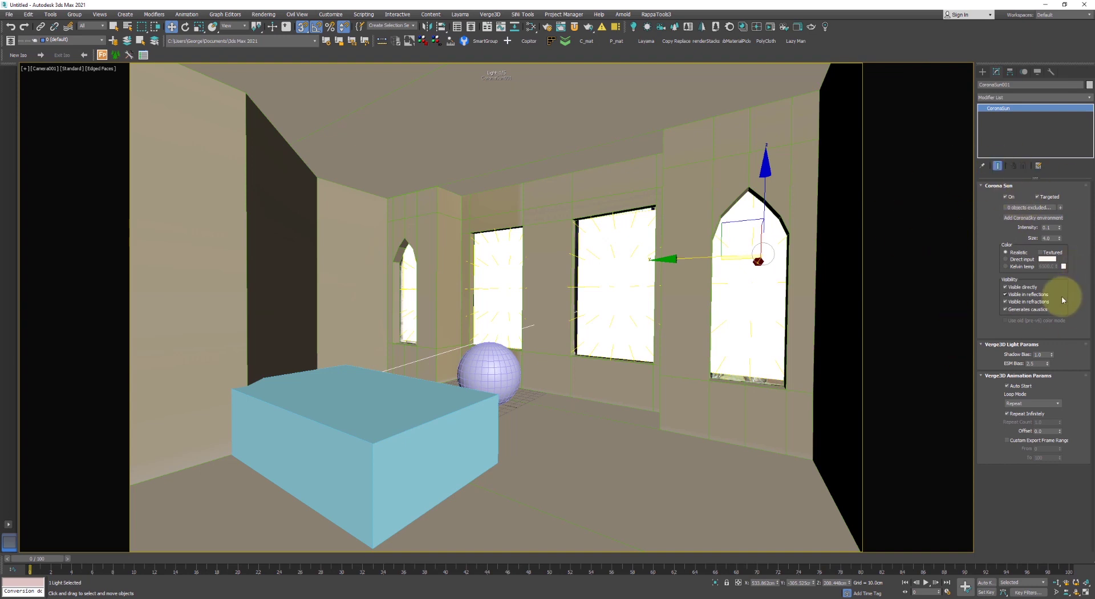
drag(1050, 227, 1011, 228)
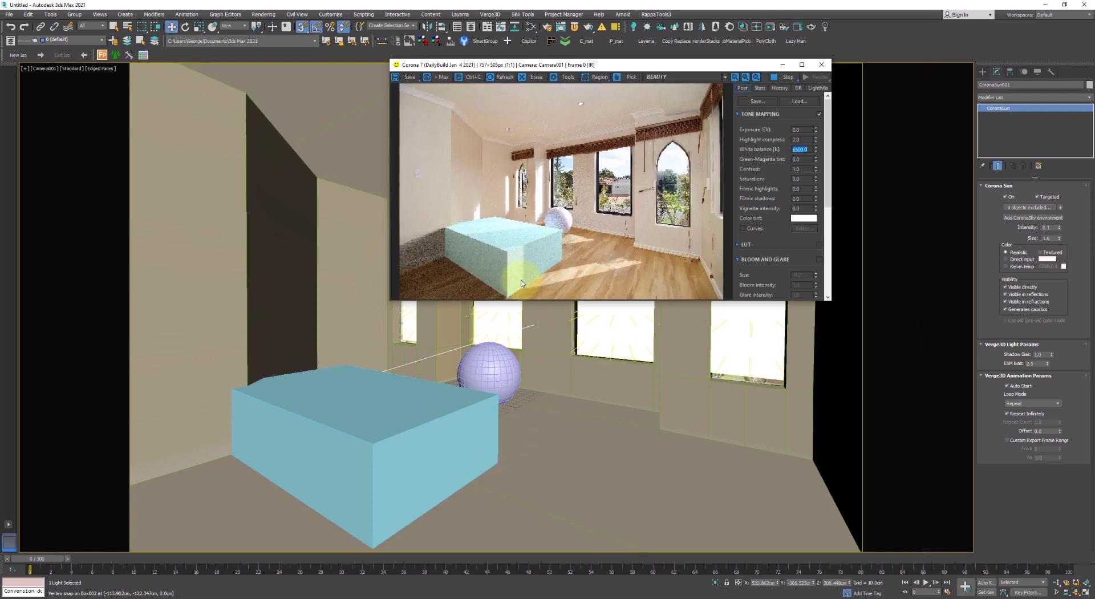
double_click(1046, 238)
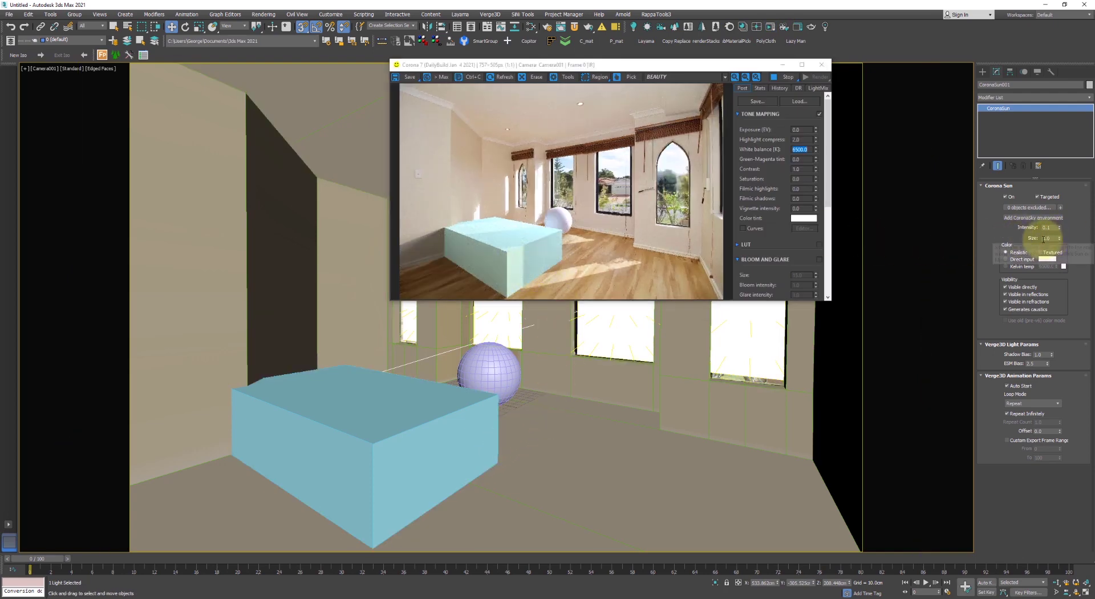
text(4)
click(918, 231)
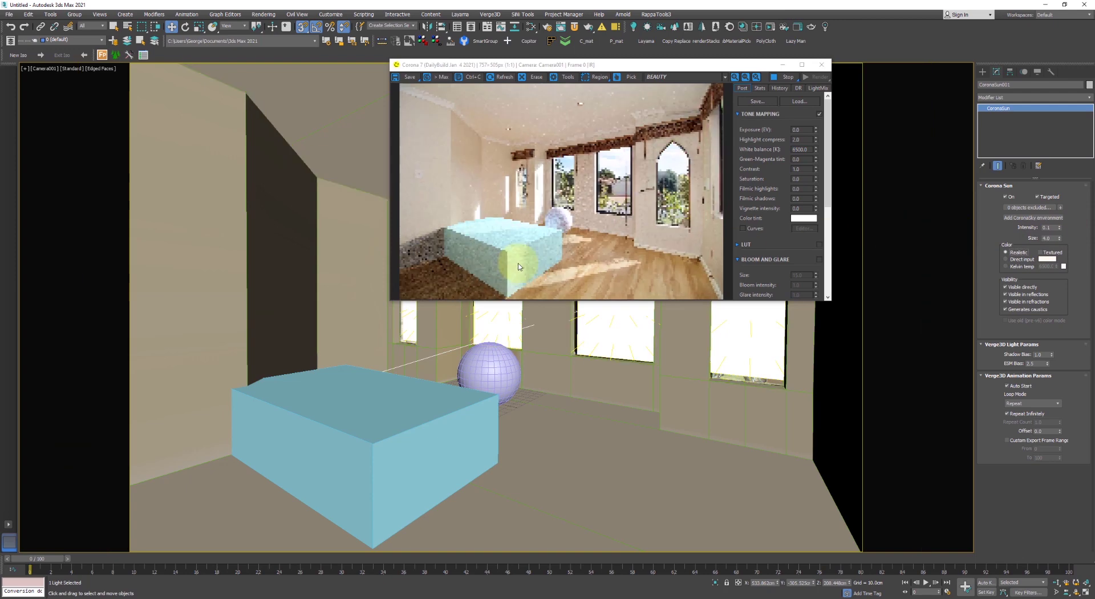
scroll(526, 267, up, 2)
scroll(526, 251, down, 1)
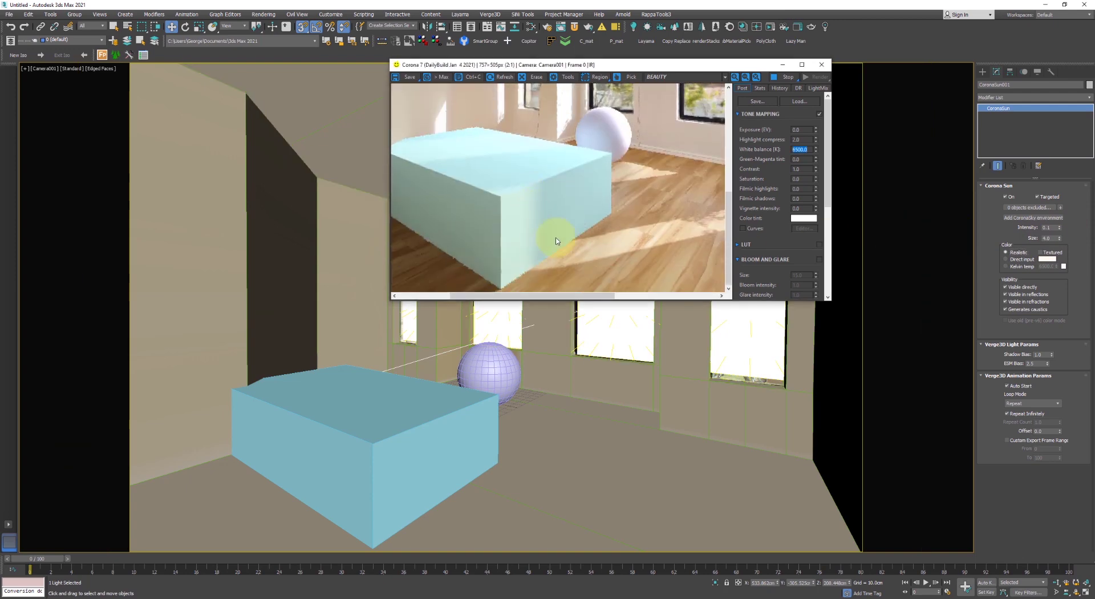
Try a sun intensity of 0.3, compare it in the interactive render, and settle on an intensity of 0.15
double_click(1046, 227)
text(0.3)
key(Return)
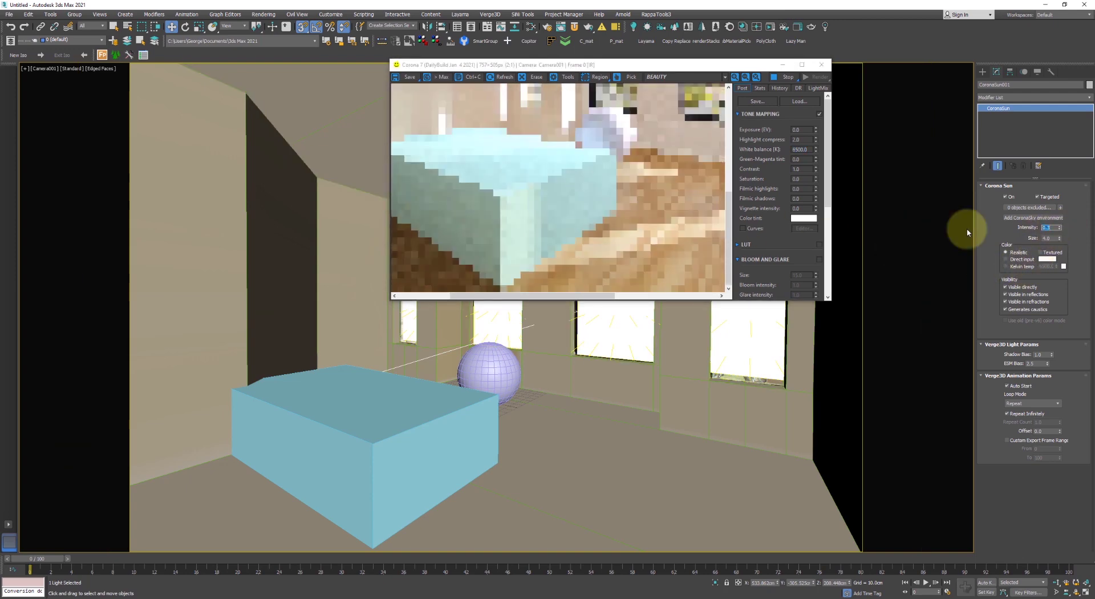
scroll(527, 208, down, 1)
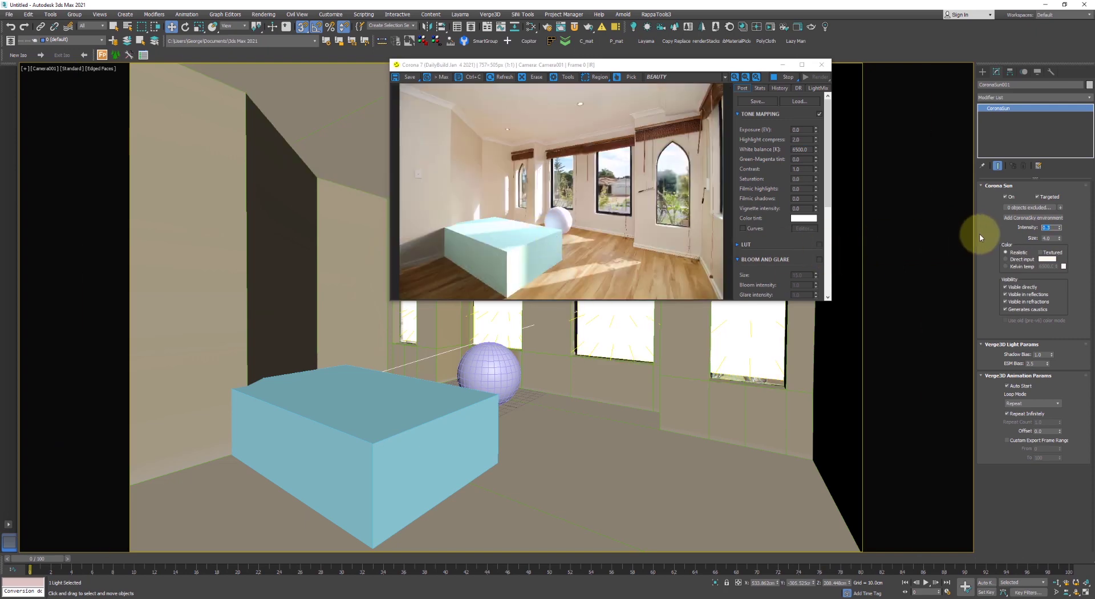
key(Return)
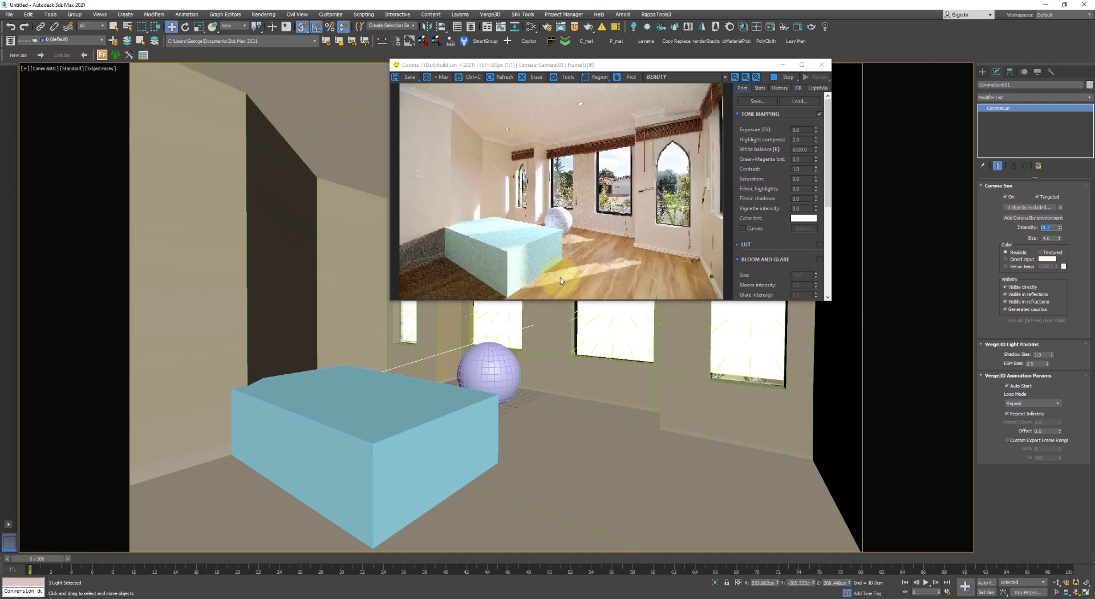
text(.15)
key(Return)
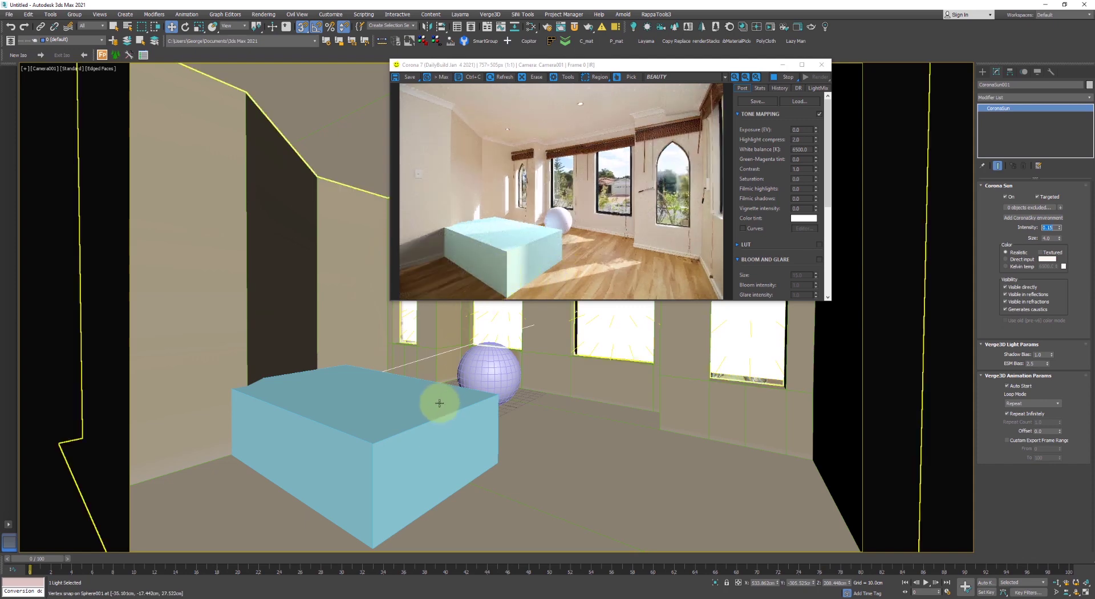
Move the box across the sunlit floor to test its shadows in the interactive render, and hide the box
click(370, 443)
drag(385, 437, 491, 461)
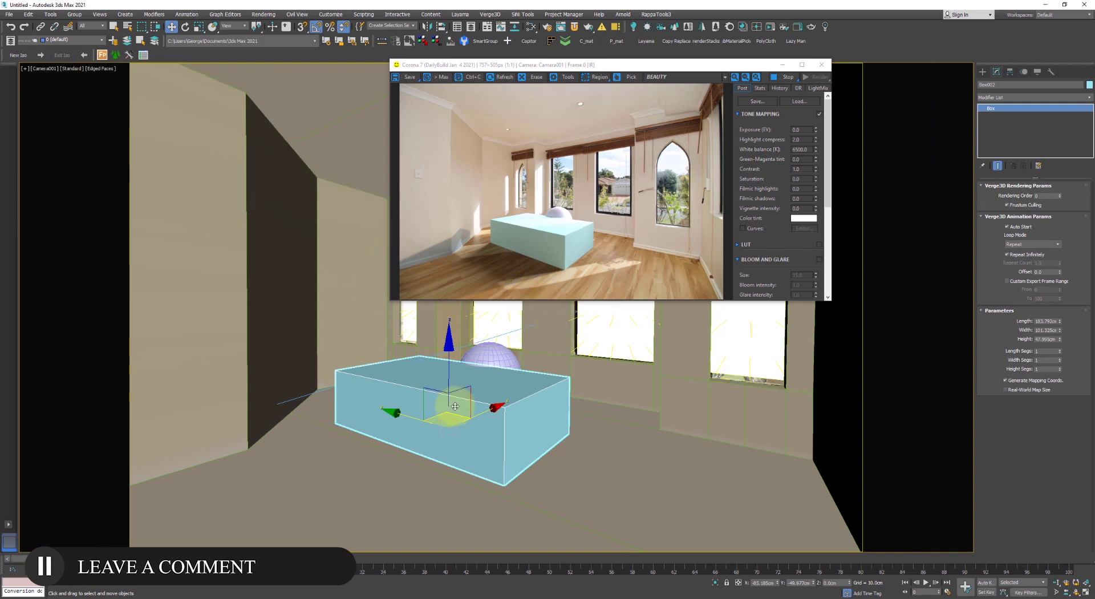
drag(441, 413, 543, 405)
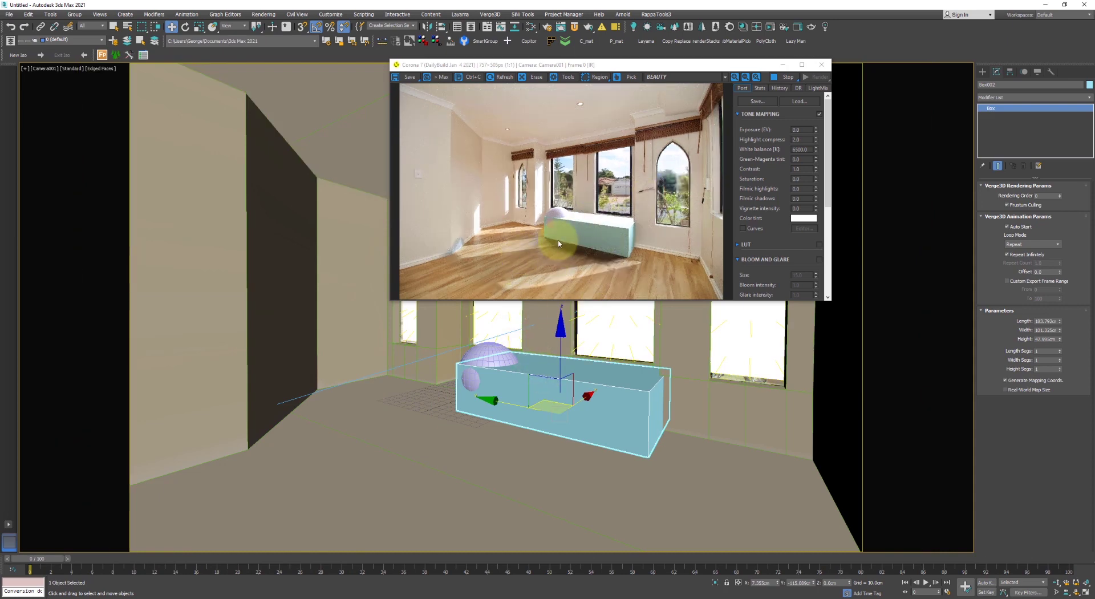
drag(553, 401, 481, 386)
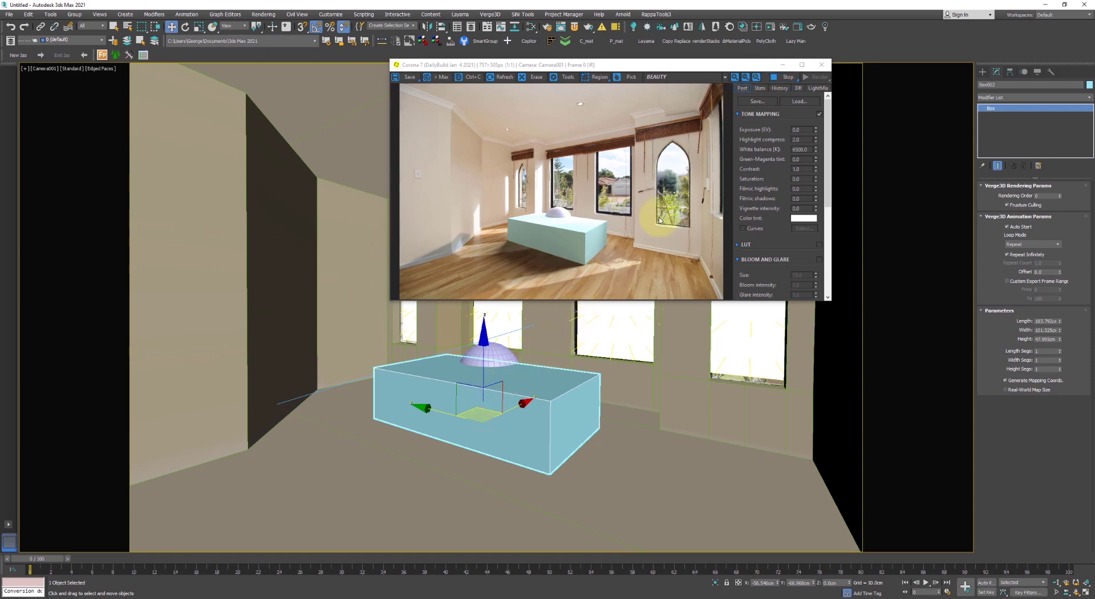
right_click(487, 397)
click(522, 345)
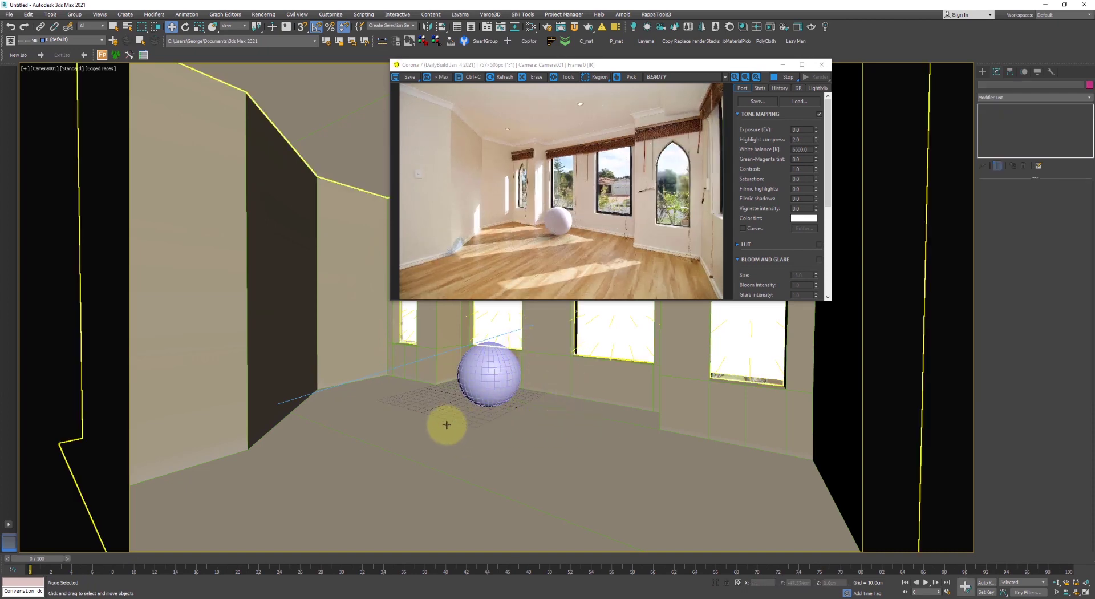
scroll(626, 275, up, 1)
scroll(627, 274, down, 1)
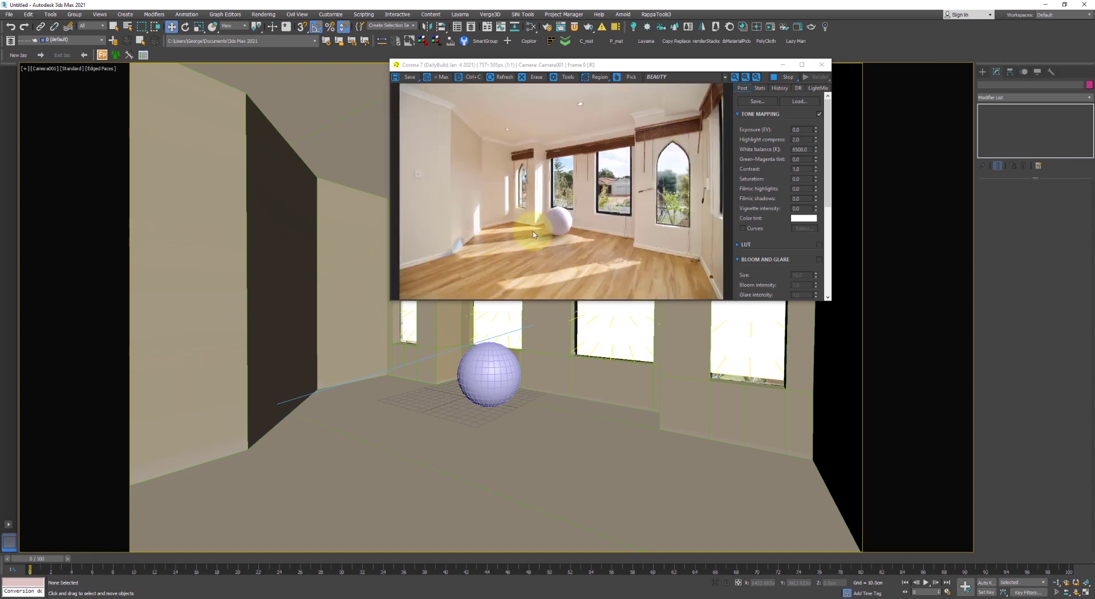
Detach the room model's floor polygons as a separate object
click(482, 413)
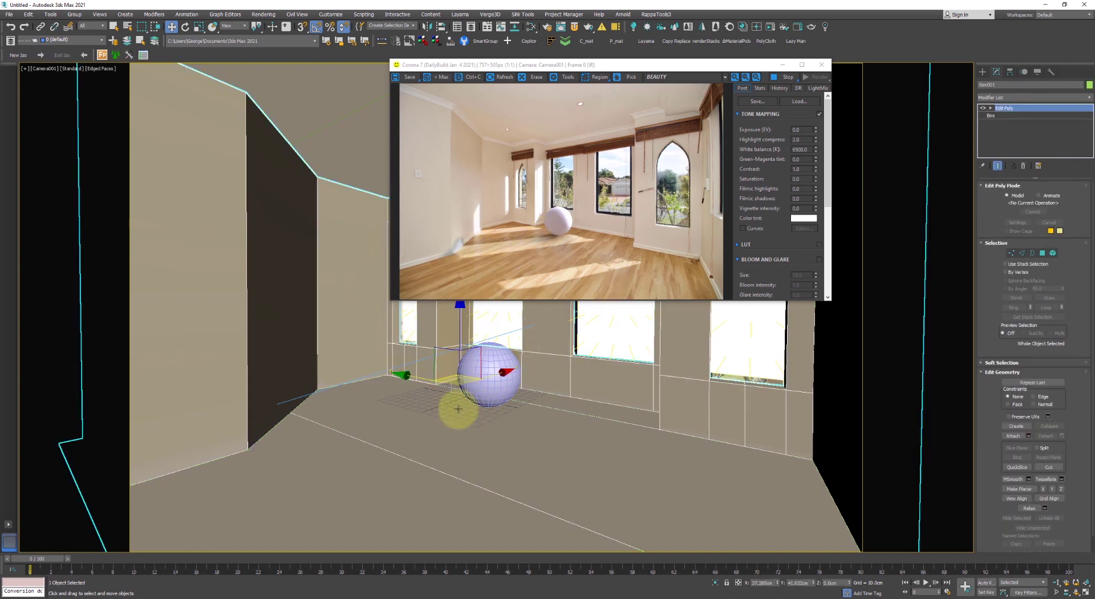
click(521, 398)
ctrl+click(354, 473)
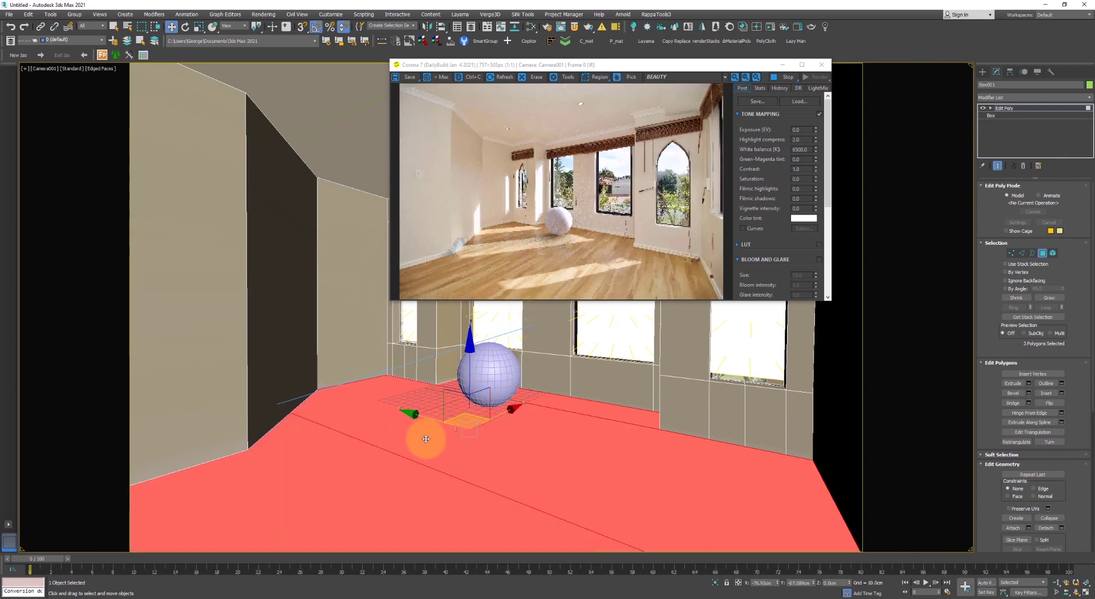
key(Delete)
key(4)
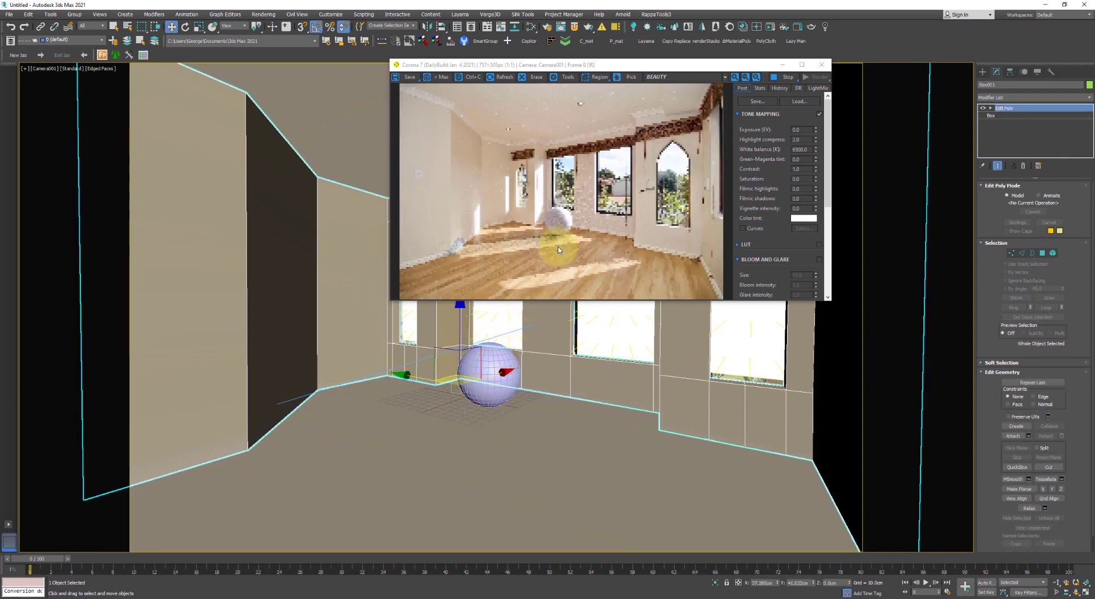
Duplicate the shadow catcher material with its connected maps in the Slate Material Editor and name the copy REFLECTION
click(531, 27)
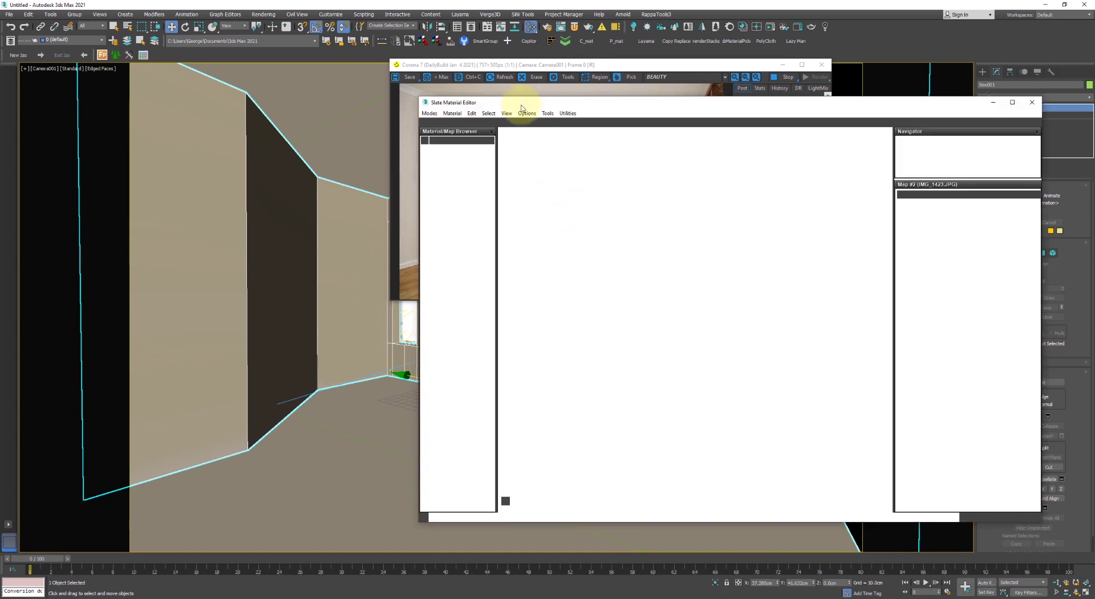
drag(541, 113, 542, 115)
drag(601, 258, 593, 198)
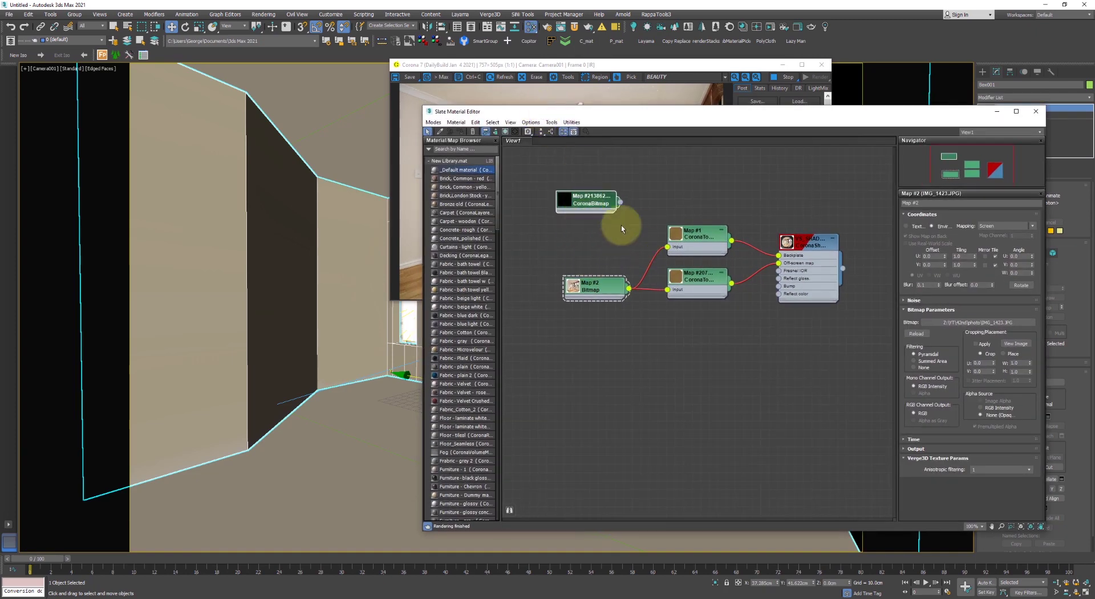
drag(825, 342, 588, 239)
shift+drag(818, 246, 818, 408)
middle_drag(787, 347, 790, 260)
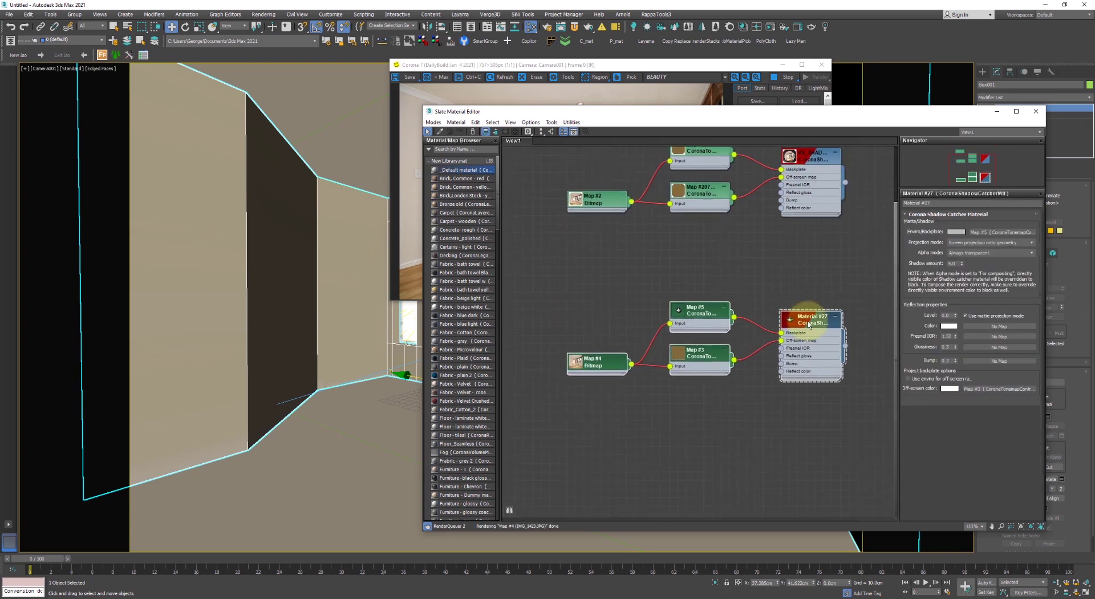
scroll(810, 315, up, 1)
click(948, 202)
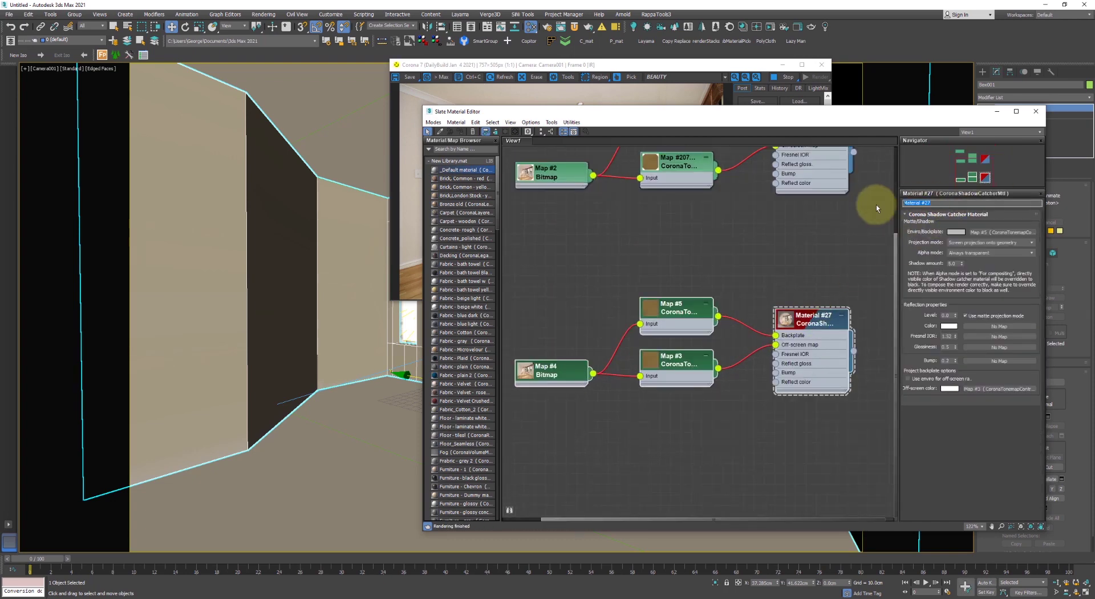
text(REFLECTION)
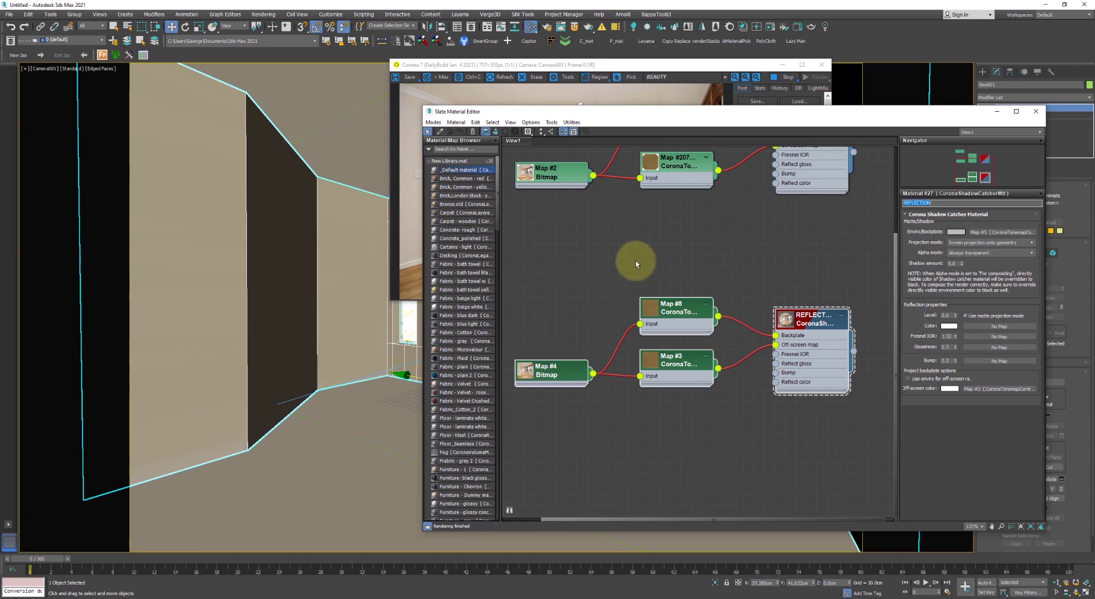
Assign the REFLECTION material to the detached floor object
click(411, 423)
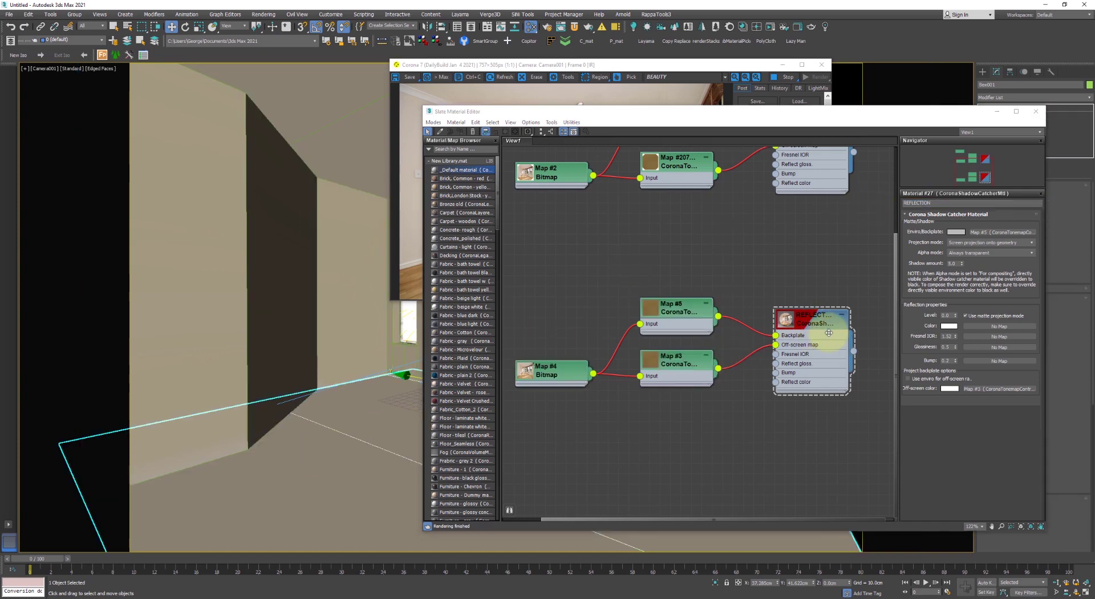
right_click(809, 330)
click(836, 341)
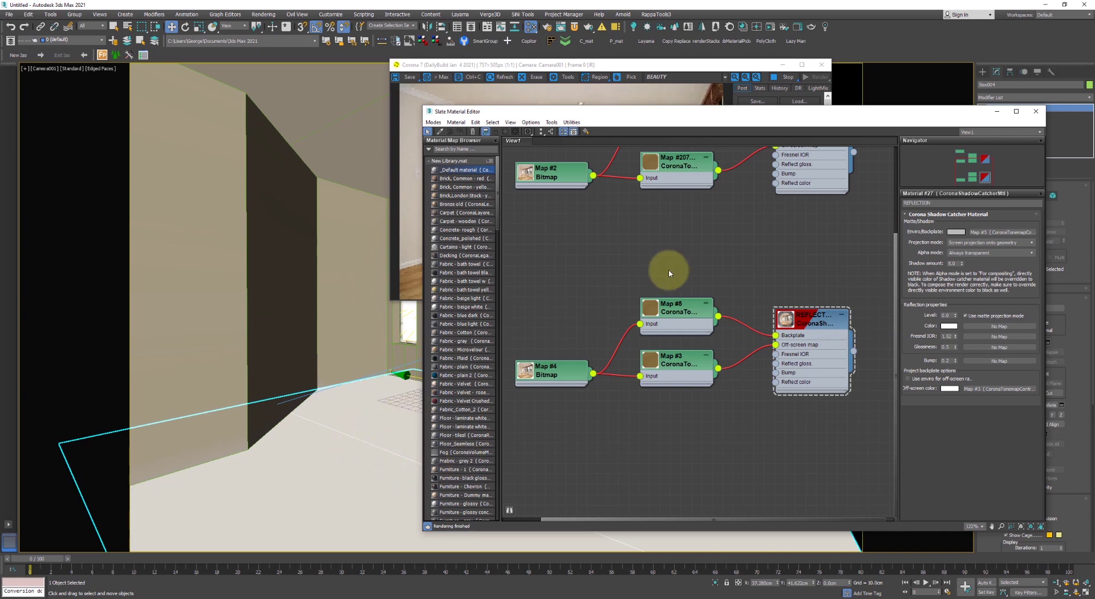
Set the REFLECTION material's reflection level to 1 and inspect the floor below the sphere in the interactive render
click(788, 318)
double_click(947, 315)
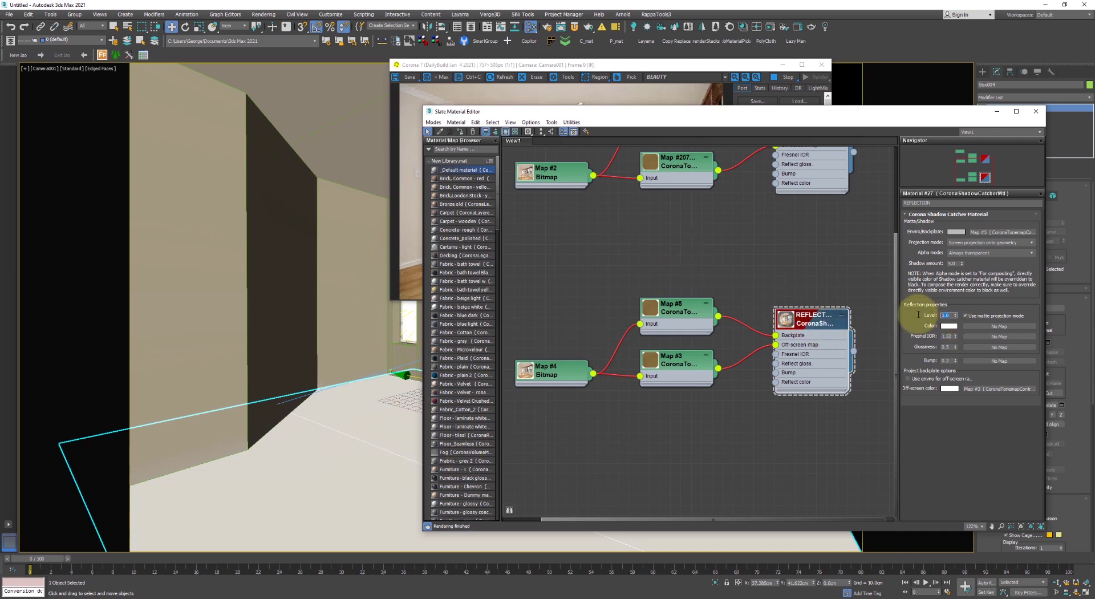
text(1)
key(Return)
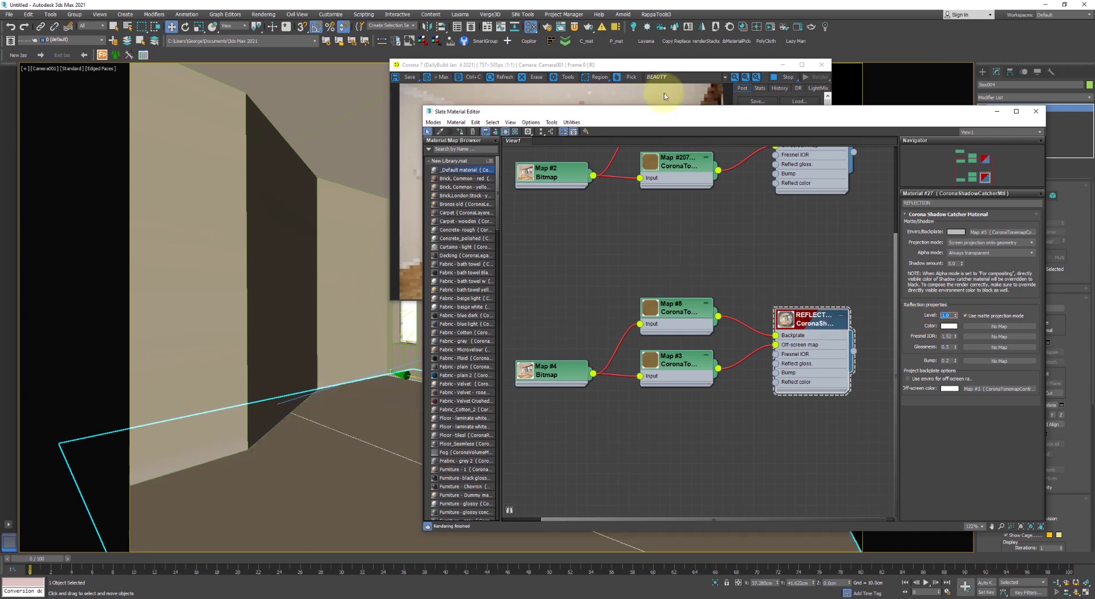
drag(627, 67, 393, 86)
scroll(325, 245, up, 2)
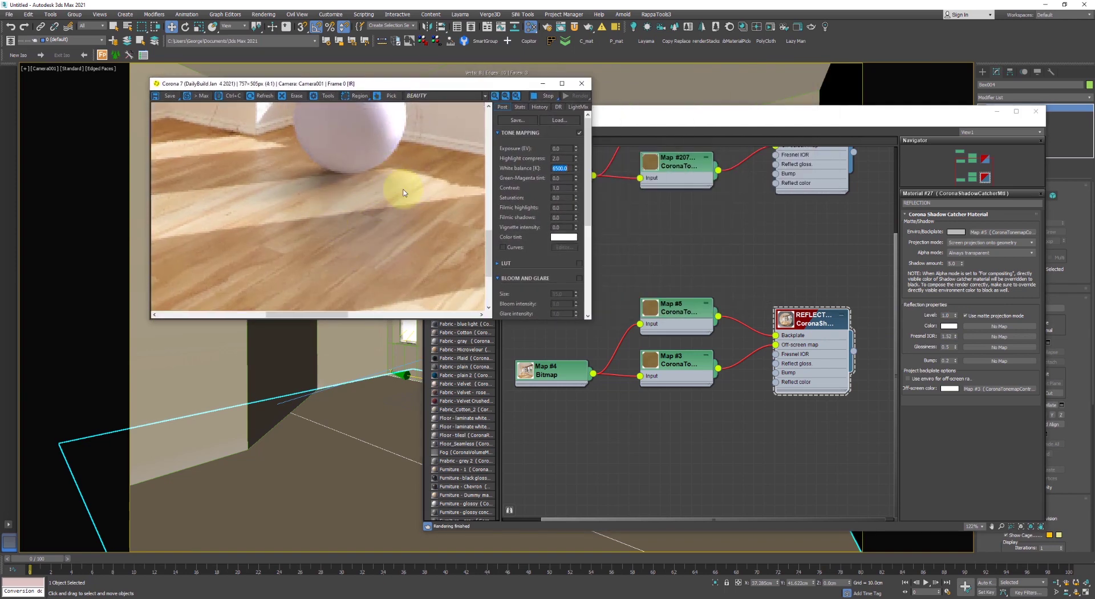
Set the REFLECTION material's glossiness to 1 and examine the sphere's reflection on the floor in the render
drag(956, 317, 950, 450)
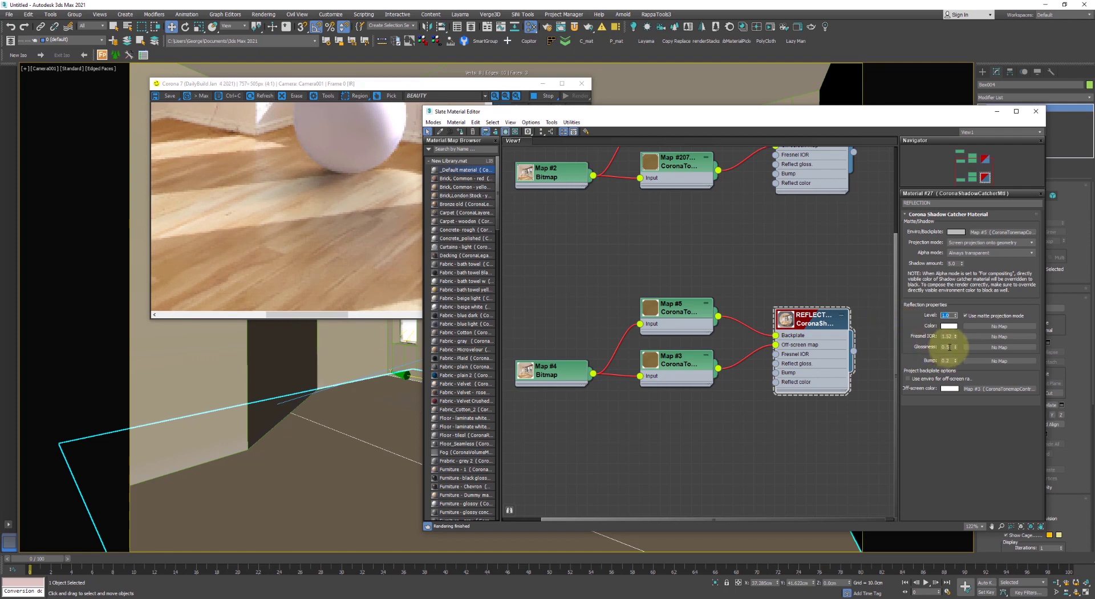
double_click(949, 347)
text(1)
key(Return)
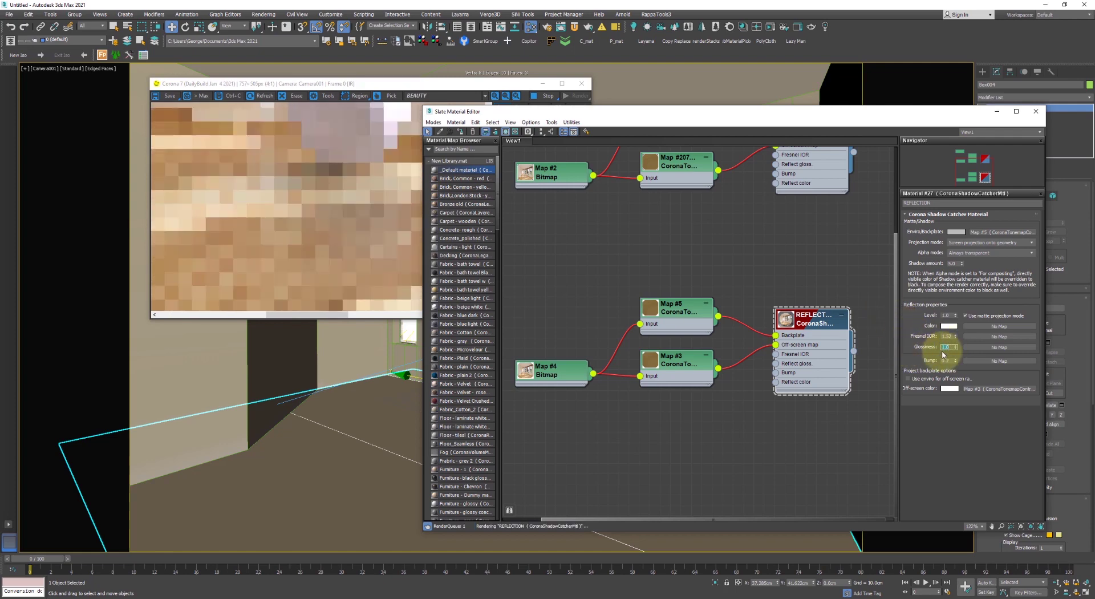
drag(611, 120, 707, 115)
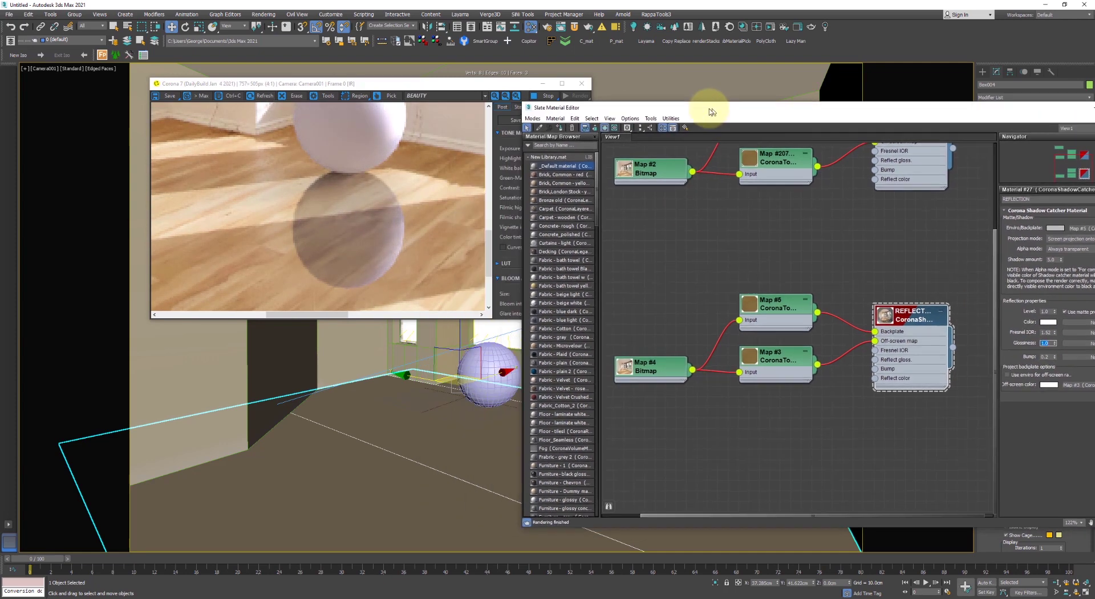
scroll(359, 264, down, 1)
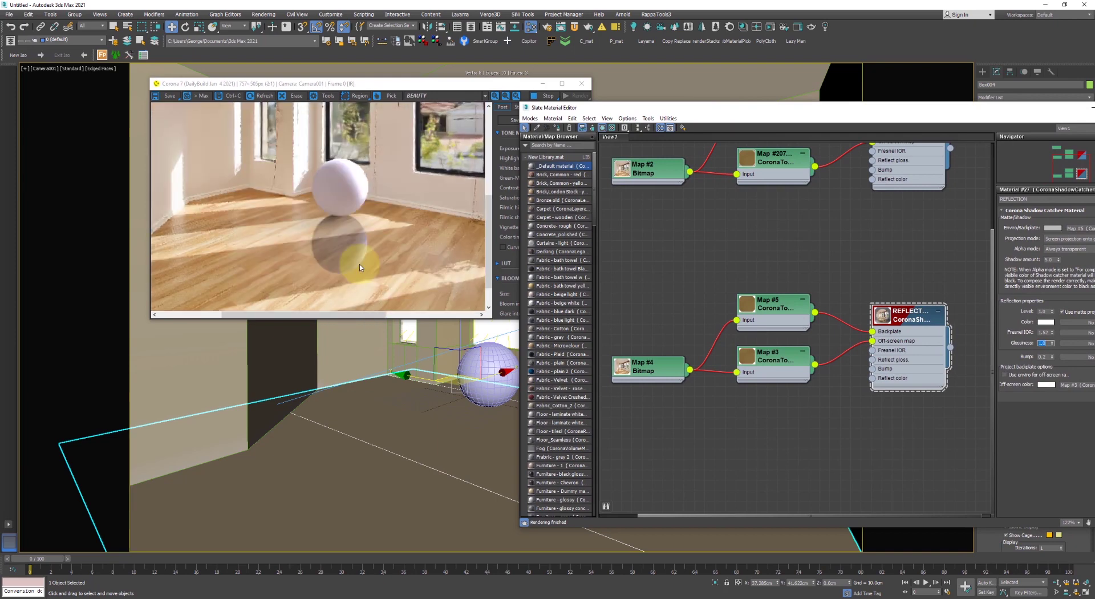
Move the sphere across the floor towards the camera and inspect its reflection in the interactive render
click(489, 379)
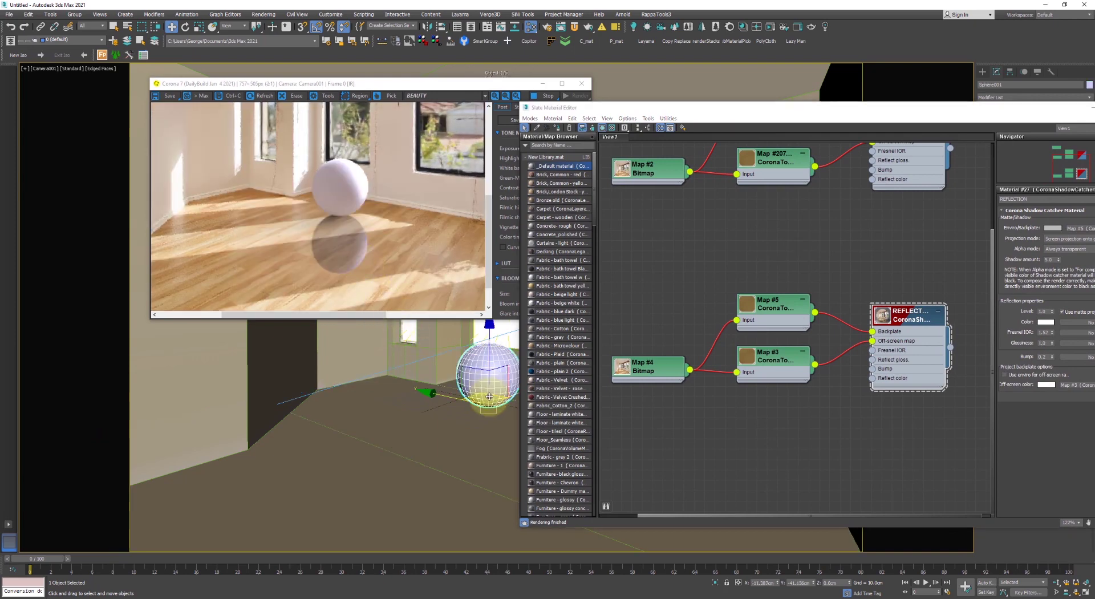
drag(495, 396, 498, 425)
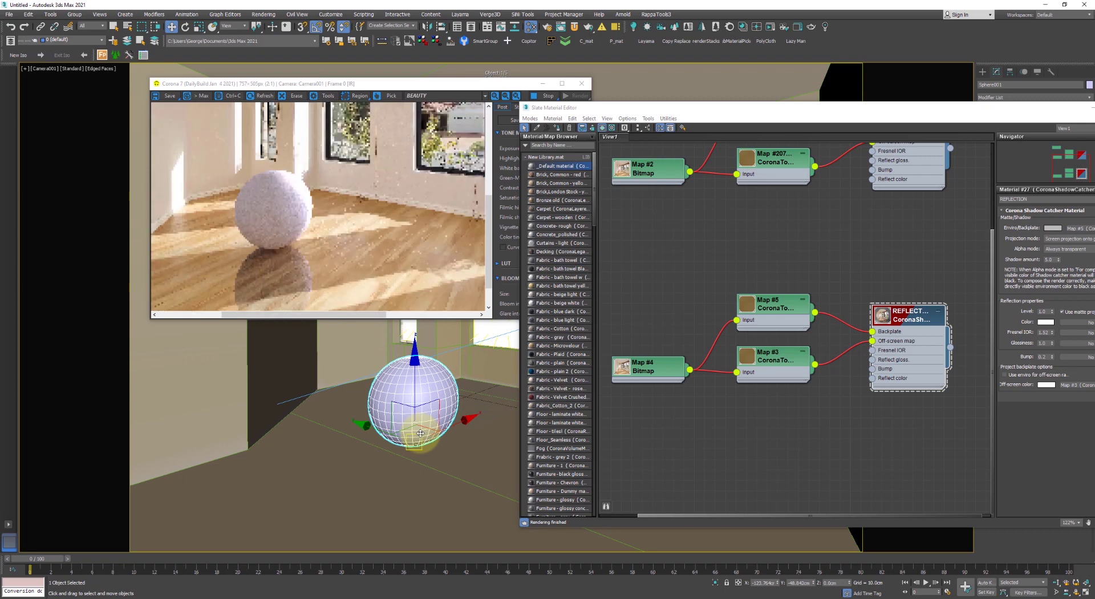
scroll(322, 282, down, 1)
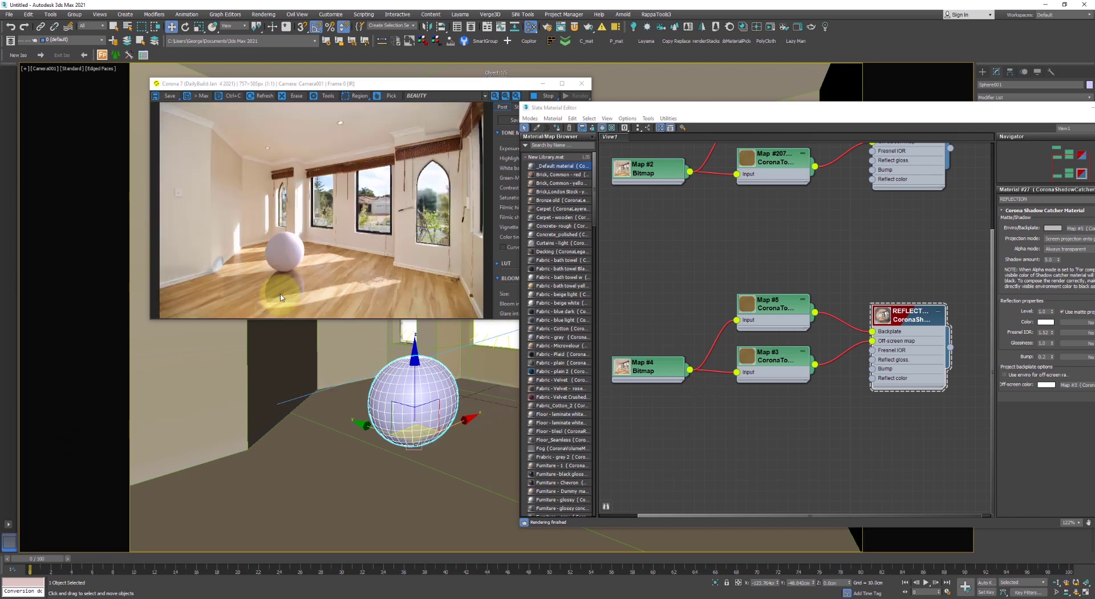
scroll(279, 290, up, 1)
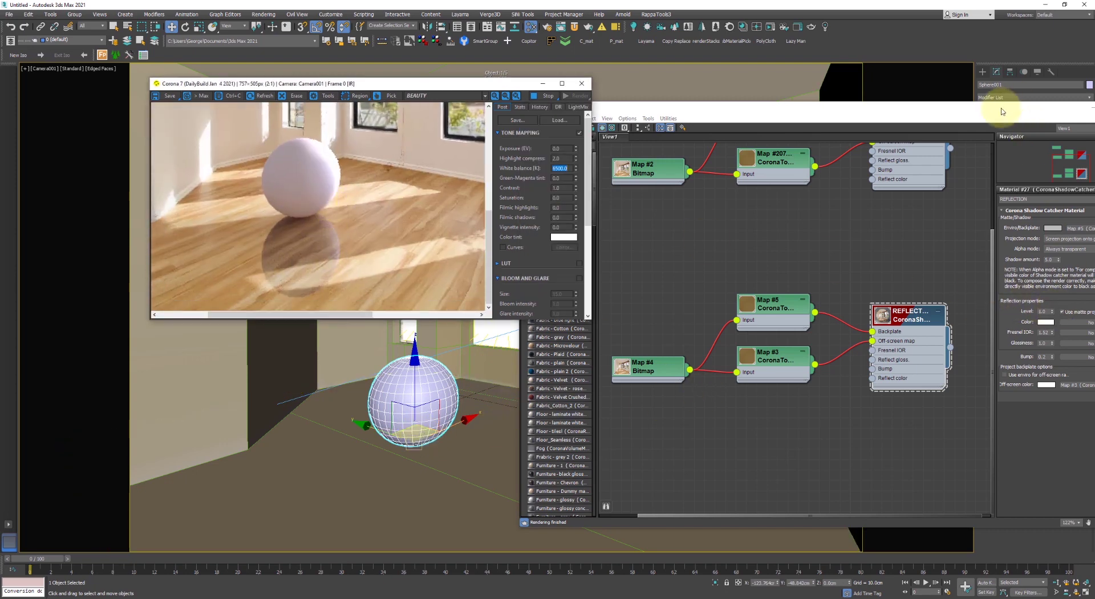
Set the REFLECTION material's glossiness to 0.6 and inspect the blurred floor reflection in the interactive render
drag(999, 110, 943, 114)
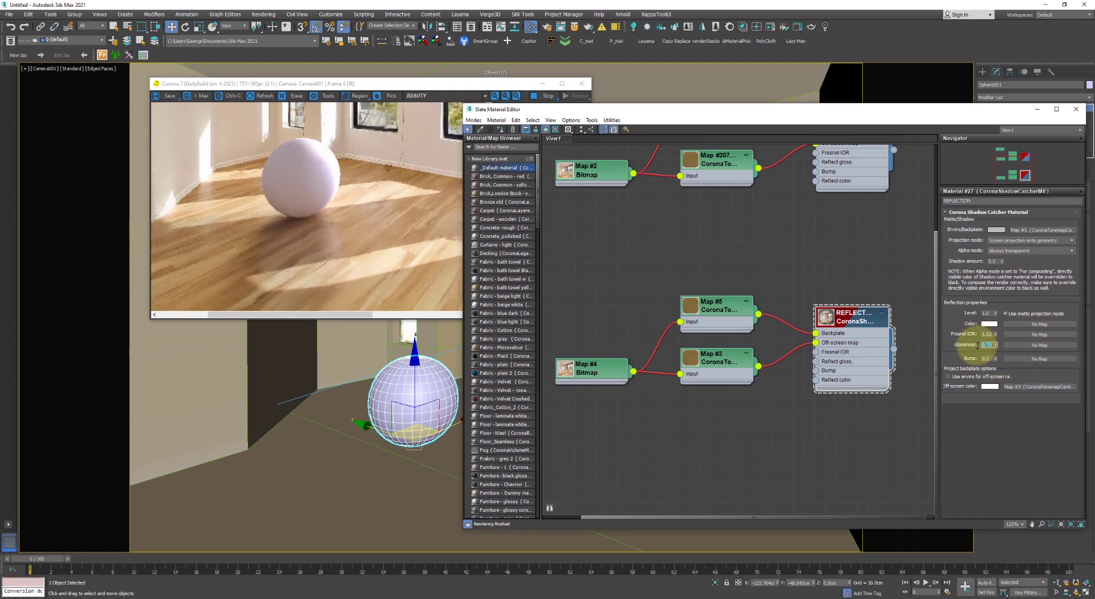
text(0.6)
key(Return)
key(Return)
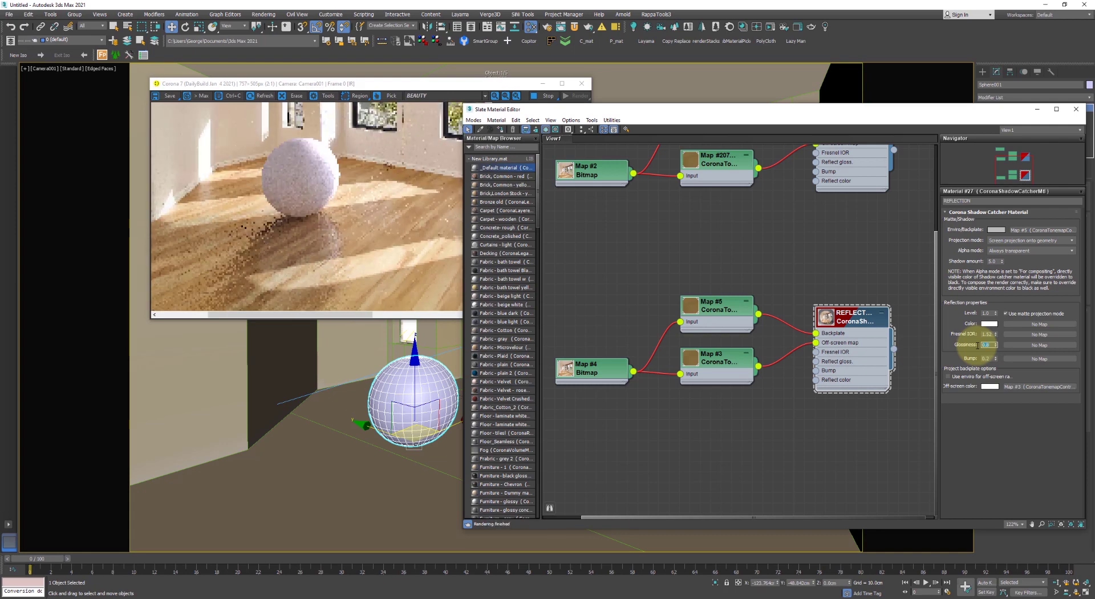
scroll(346, 251, down, 2)
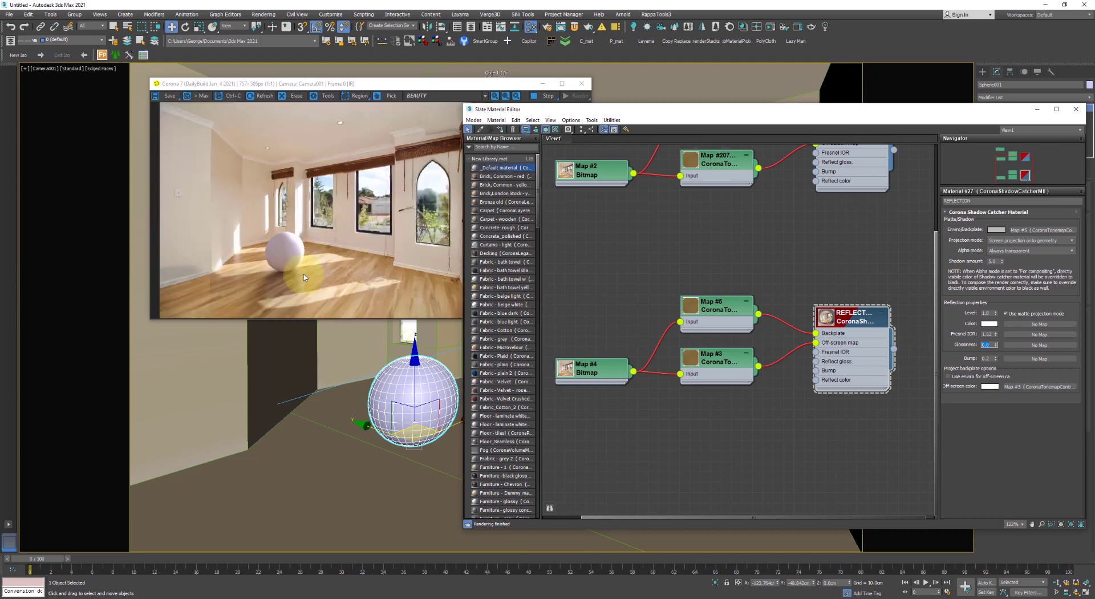
Assign the Furniture - black gloss library material to the sphere and inspect its reflections in the interactive render
scroll(746, 235, down, 5)
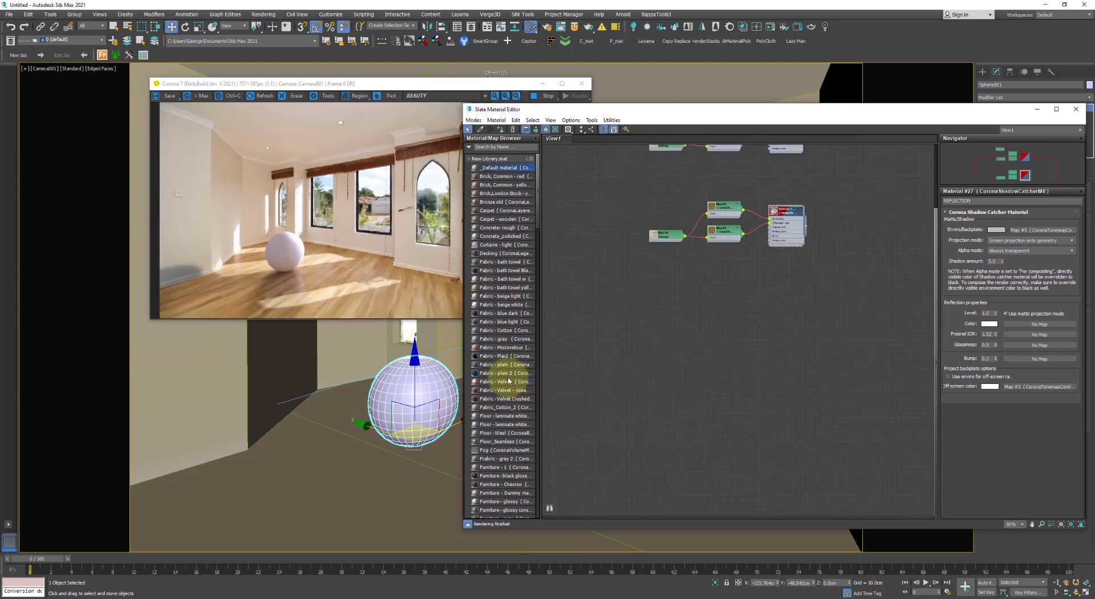
scroll(502, 414, down, 7)
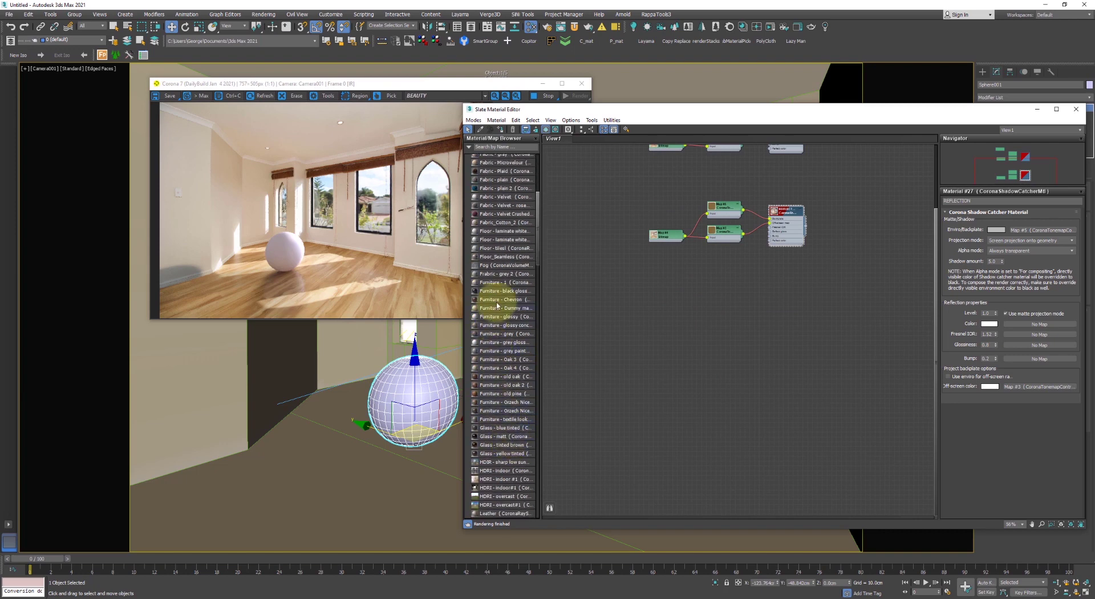
drag(504, 290, 394, 413)
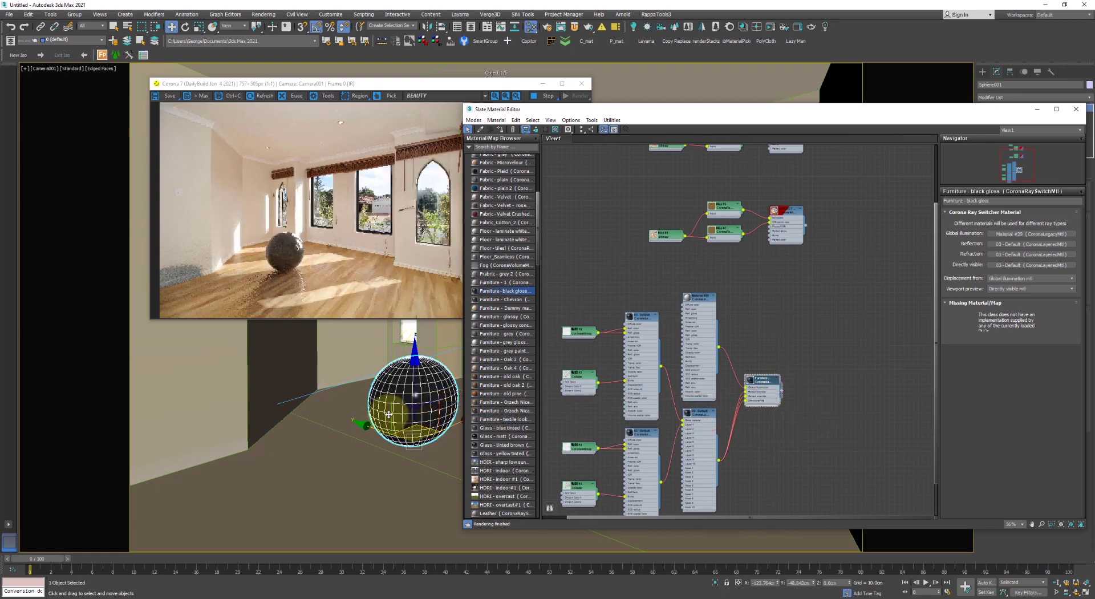
key(m)
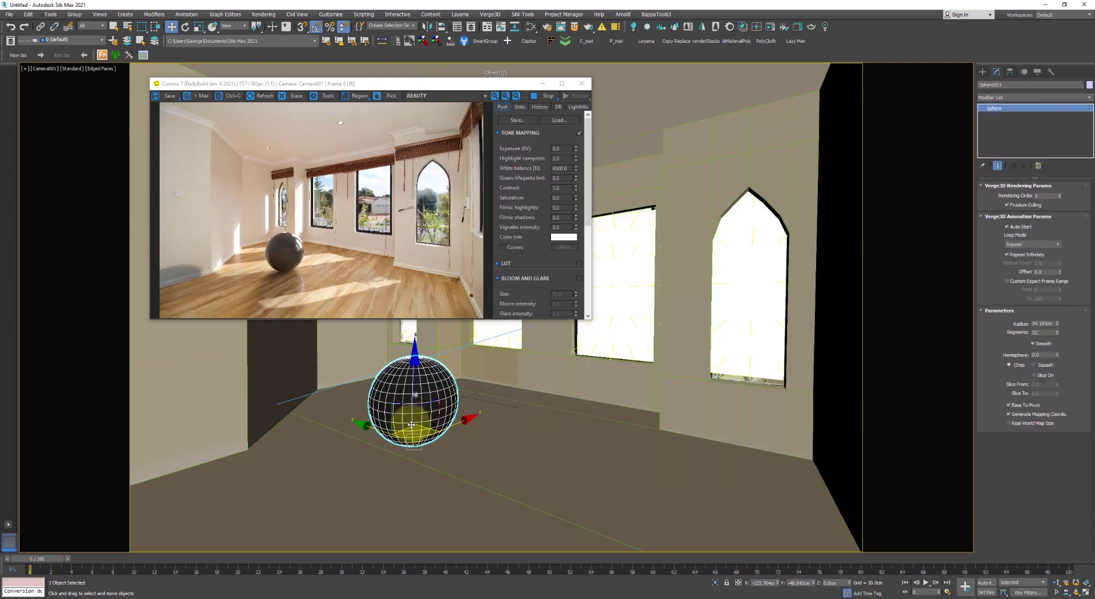
scroll(277, 289, up, 1)
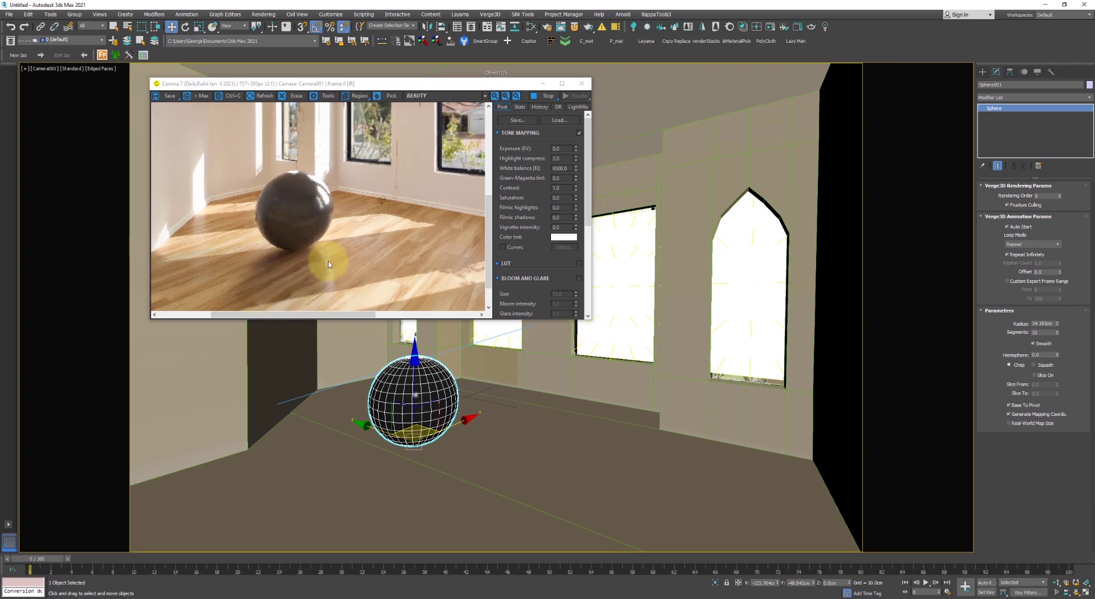
scroll(302, 268, down, 1)
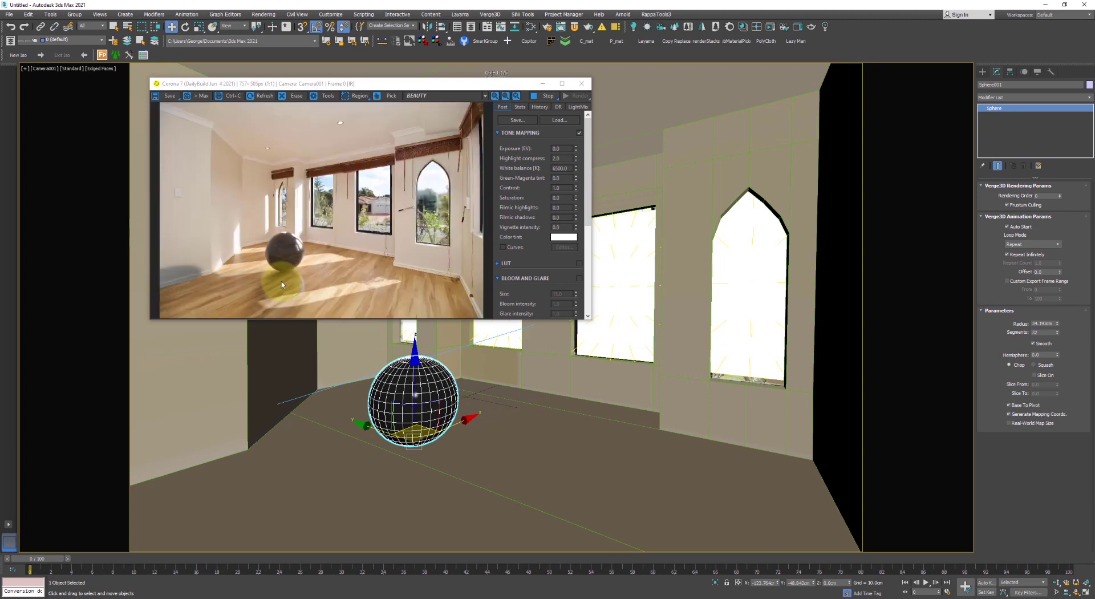
scroll(292, 245, up, 1)
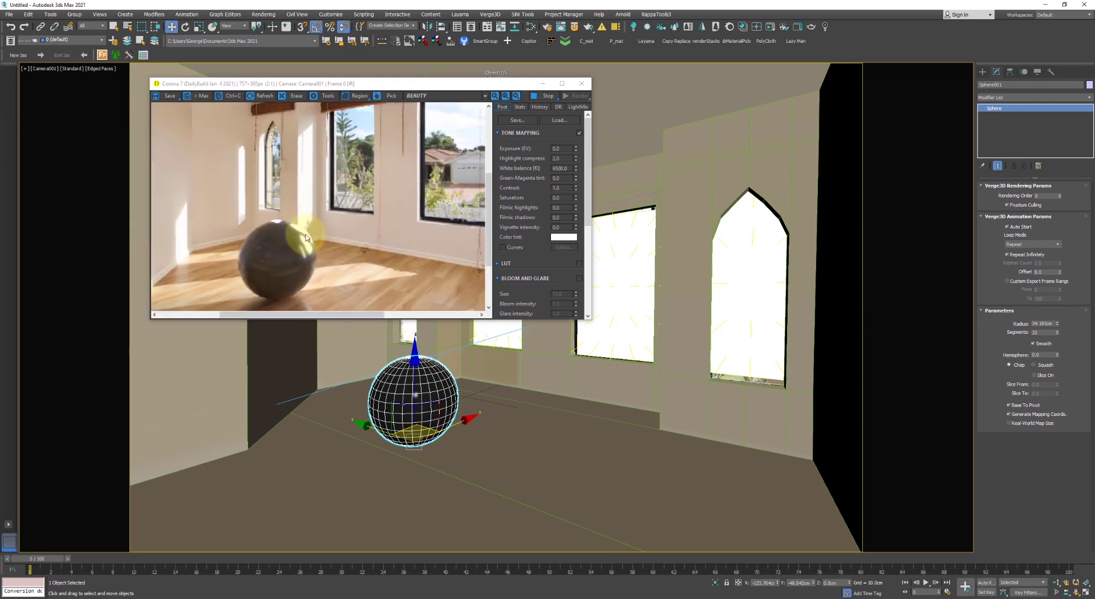
scroll(296, 243, down, 1)
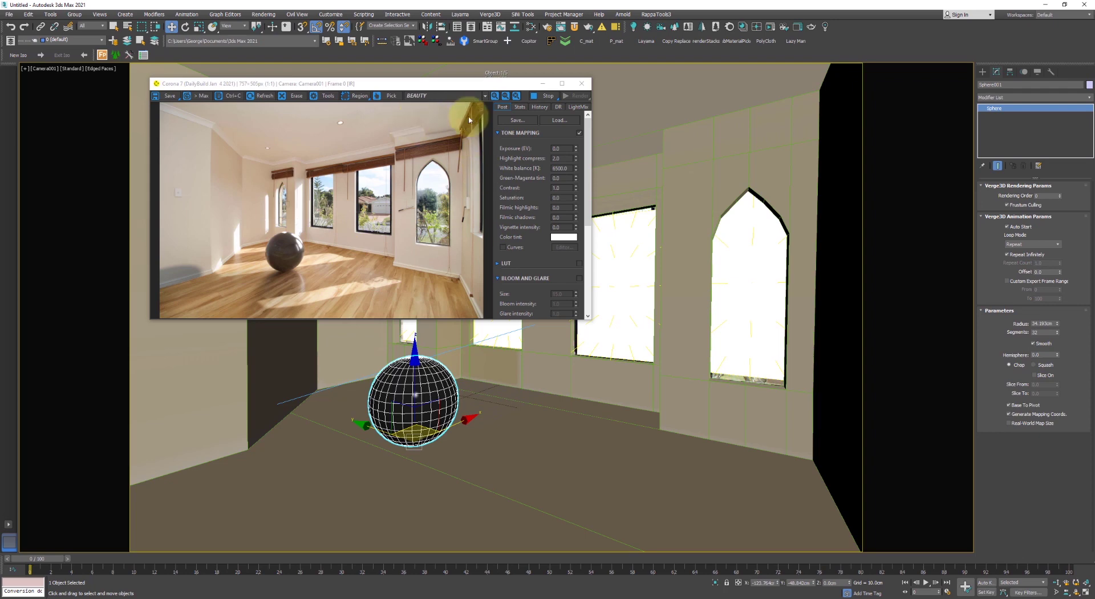
Reposition the interactive render window for a look at the lit room and close it
drag(463, 89, 633, 235)
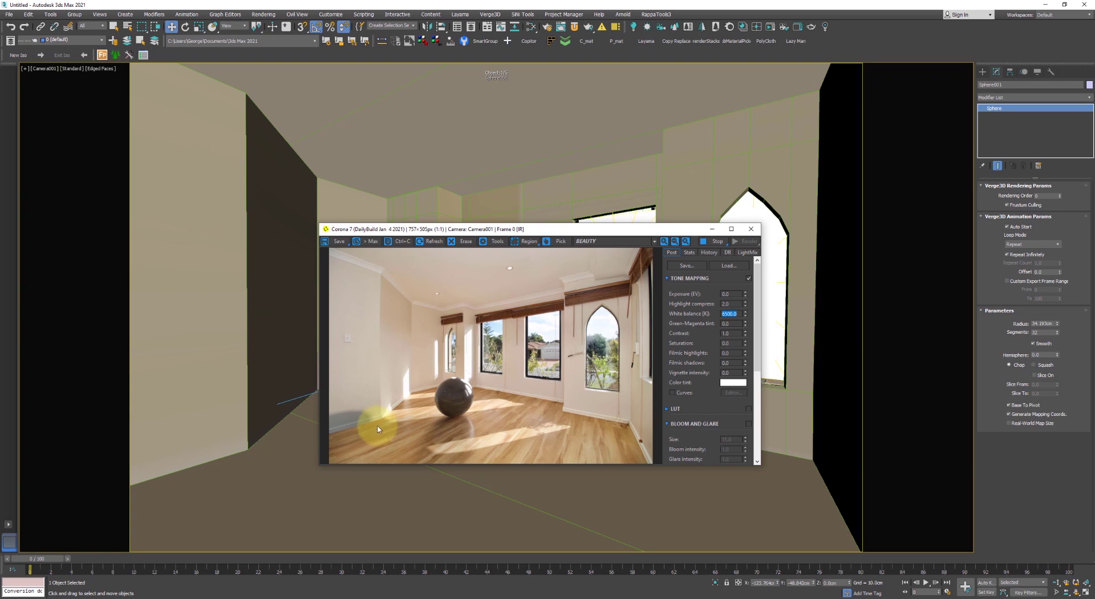
drag(672, 231, 759, 87)
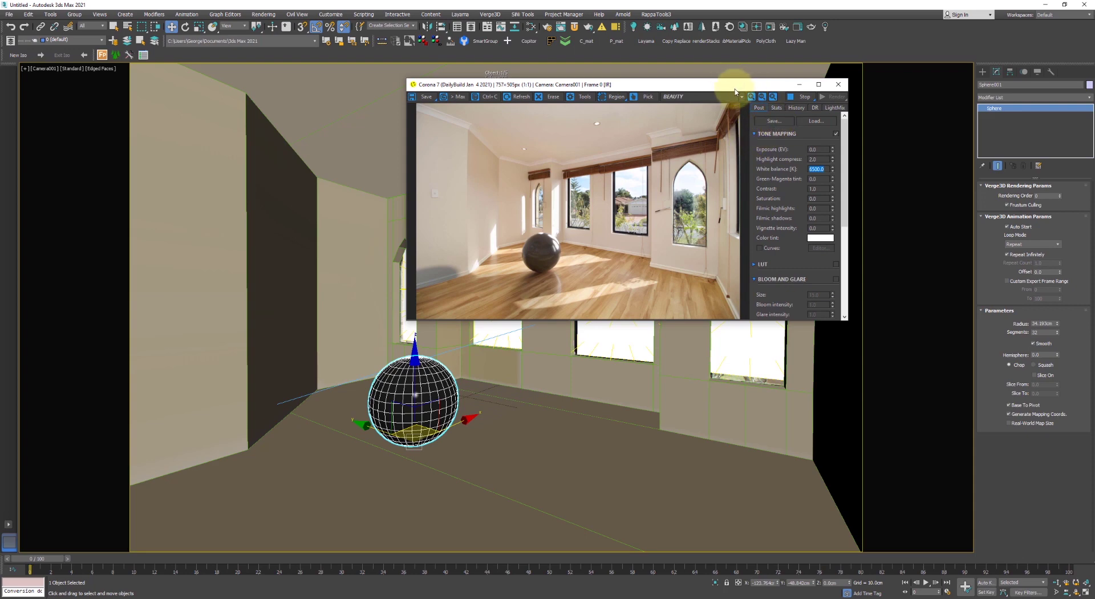
drag(735, 90, 835, 81)
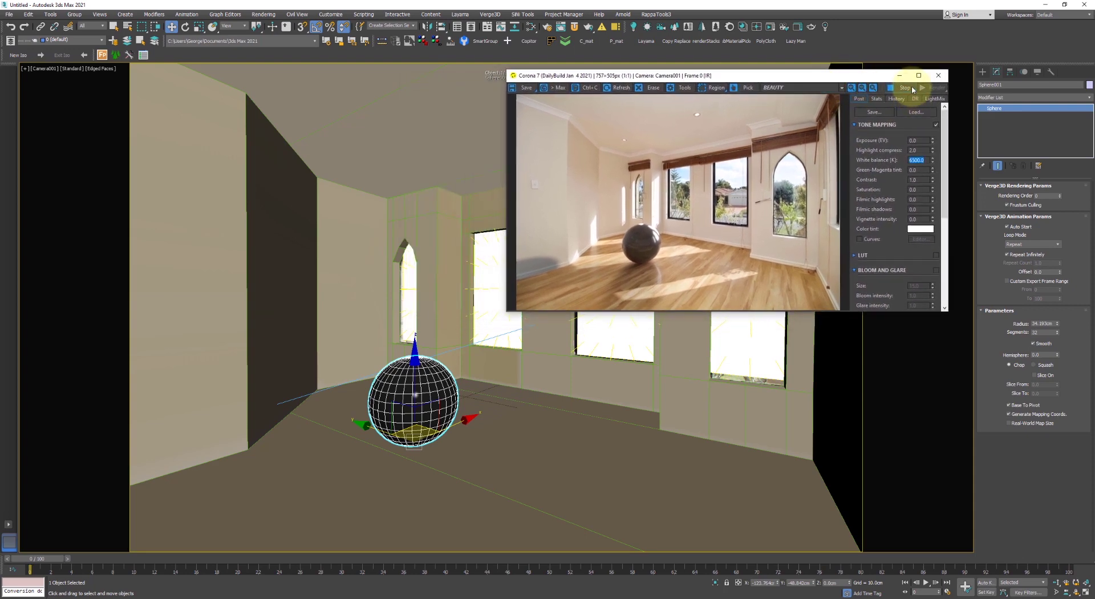
click(938, 76)
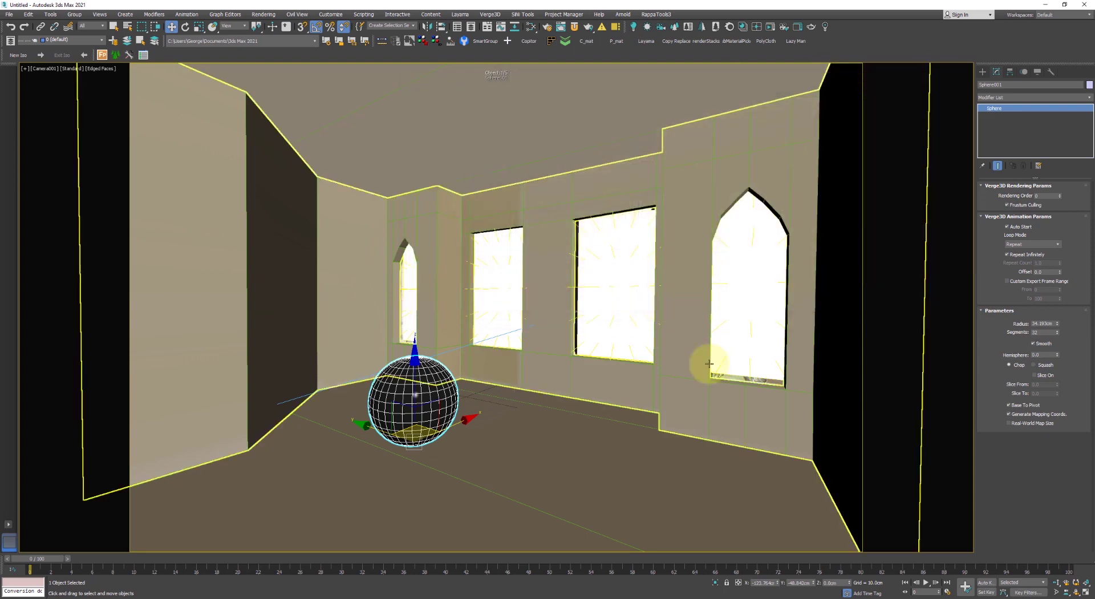
Clone the detached floor as one independent copy placed below the original
click(565, 456)
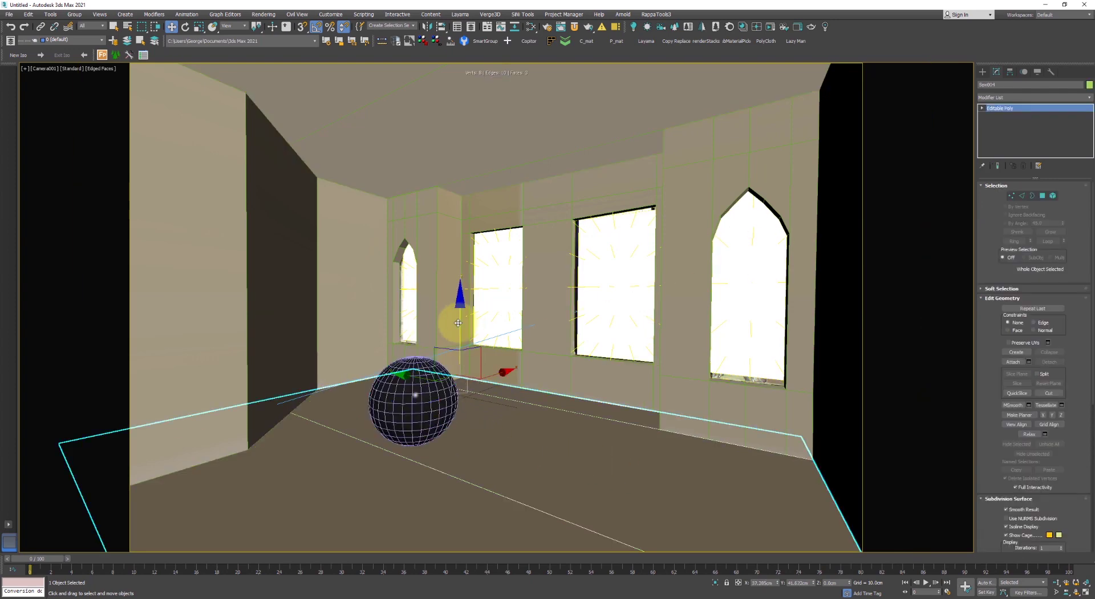
shift+drag(478, 427, 489, 402)
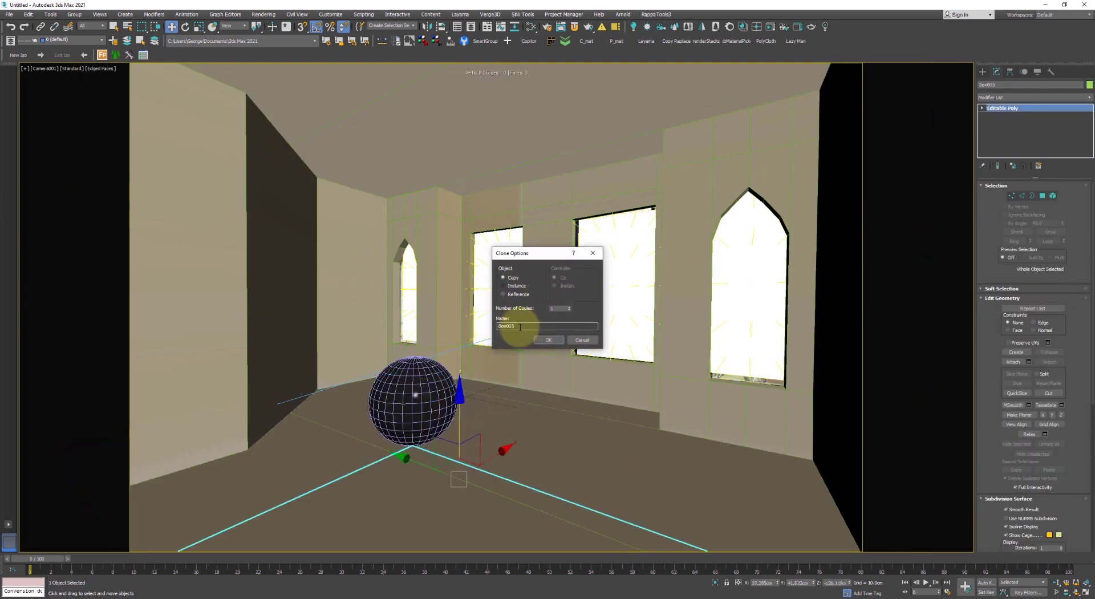
click(548, 340)
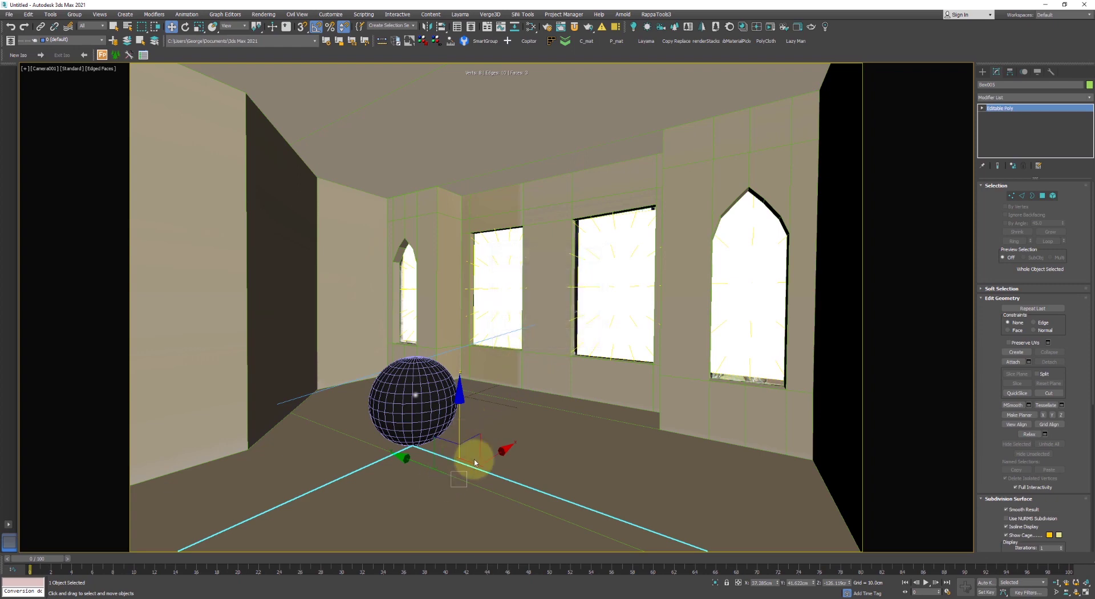
Select the original floor and add a new CoronaLegacyMtl to an empty area of the Slate material view
click(506, 415)
click(531, 27)
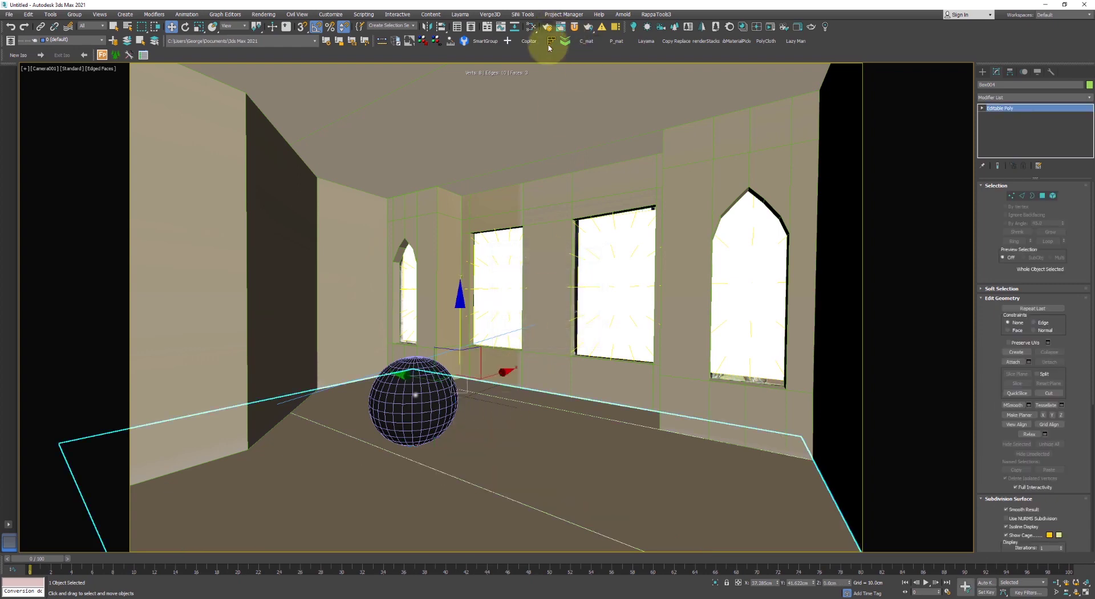
scroll(670, 358, down, 7)
scroll(667, 369, up, 6)
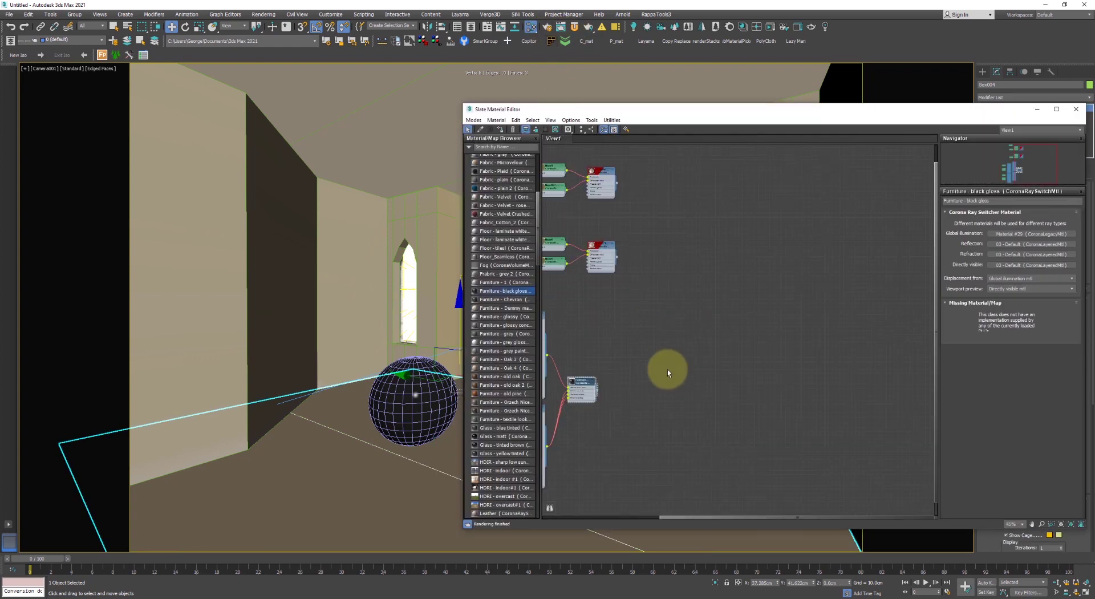
scroll(509, 314, up, 3)
scroll(562, 355, up, 1)
scroll(578, 374, up, 1)
right_click(631, 337)
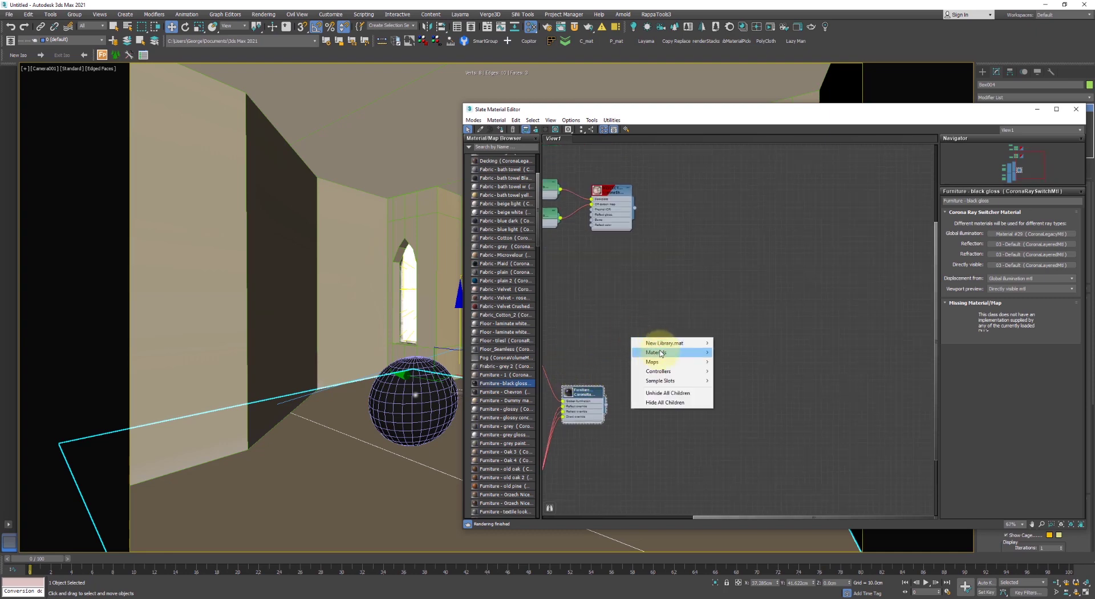
mouse_move(673, 352)
mouse_move(742, 371)
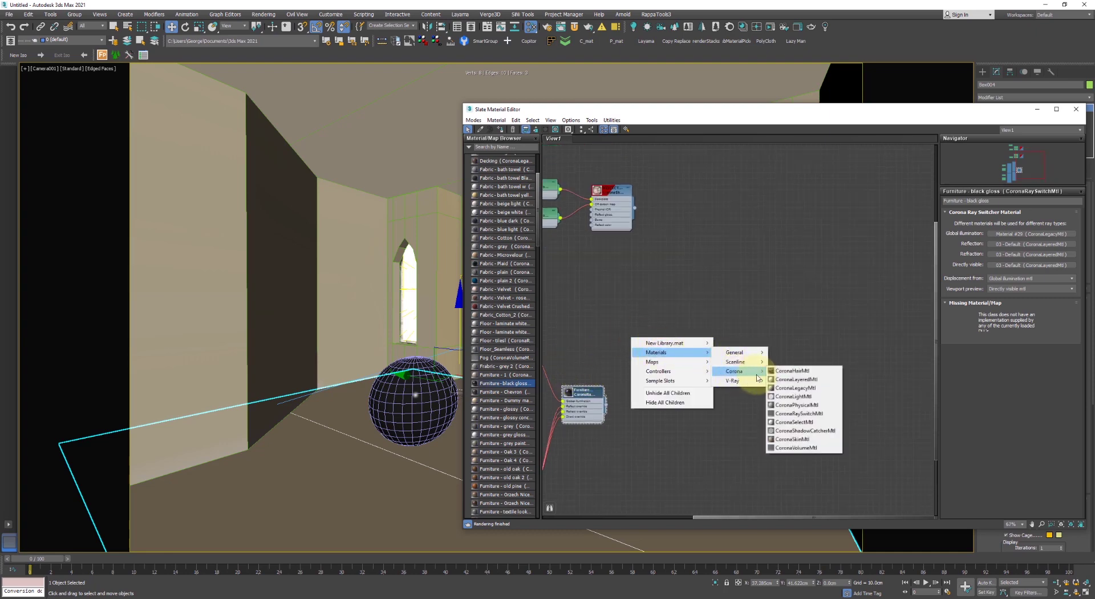
click(795, 388)
drag(643, 334, 846, 308)
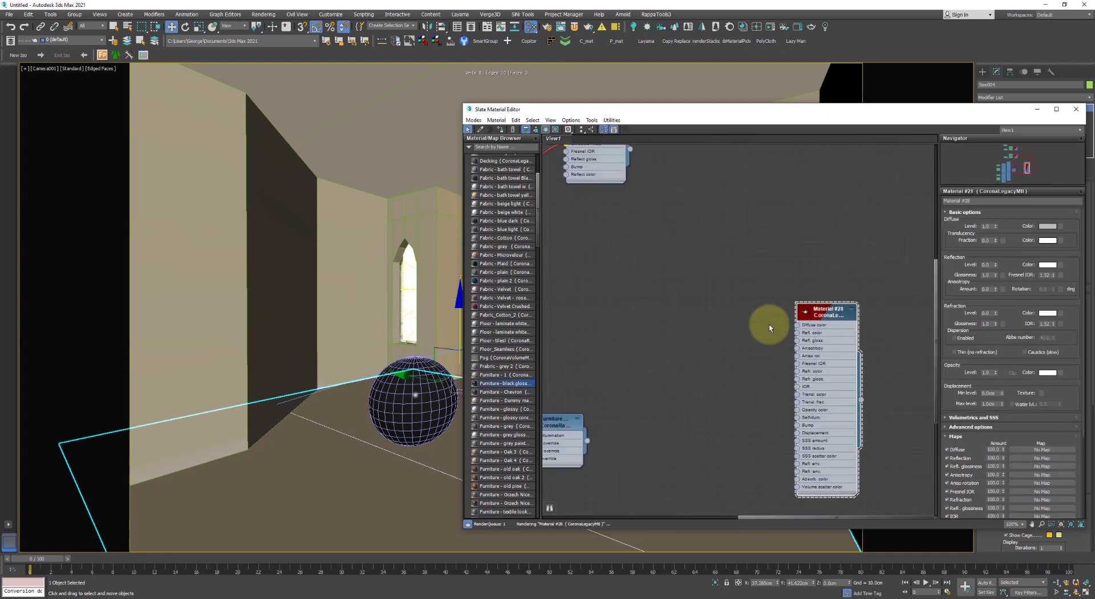
scroll(766, 325, up, 1)
middle_drag(755, 323, 713, 323)
right_click(646, 312)
mouse_move(670, 337)
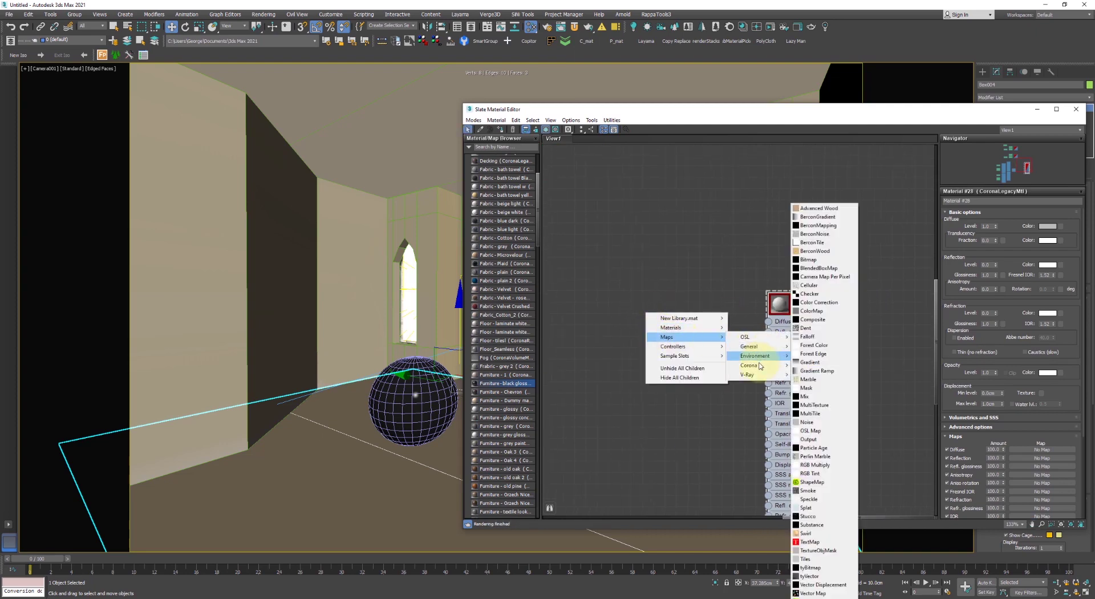
mouse_move(750, 365)
click(656, 274)
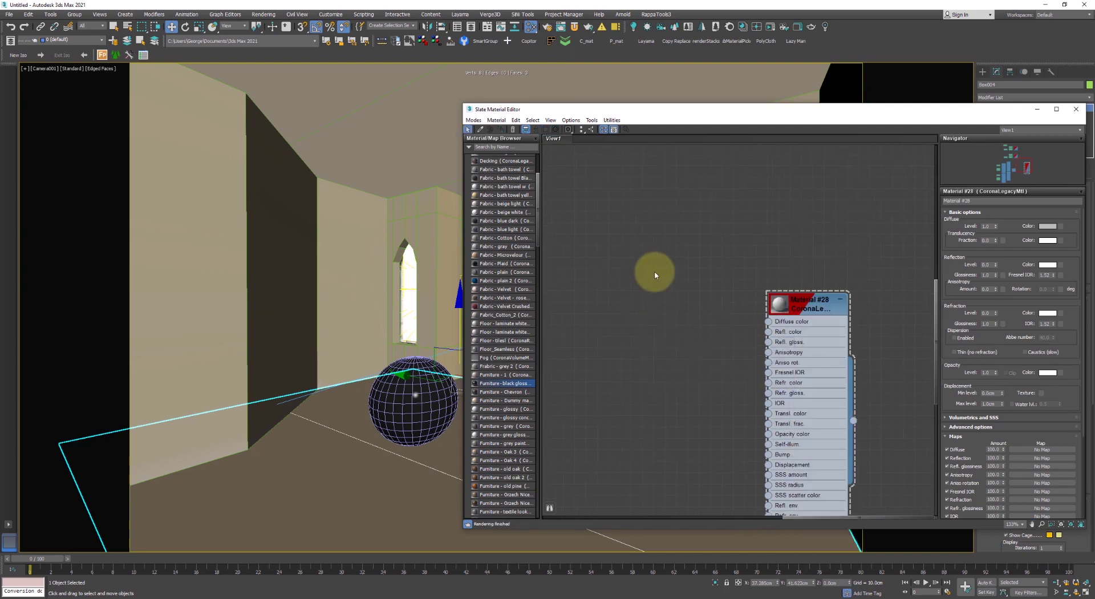
Show the viewport in wireframe over the room photo, and search Google Images in the browser for "hardwood flooring texture"
key(F3)
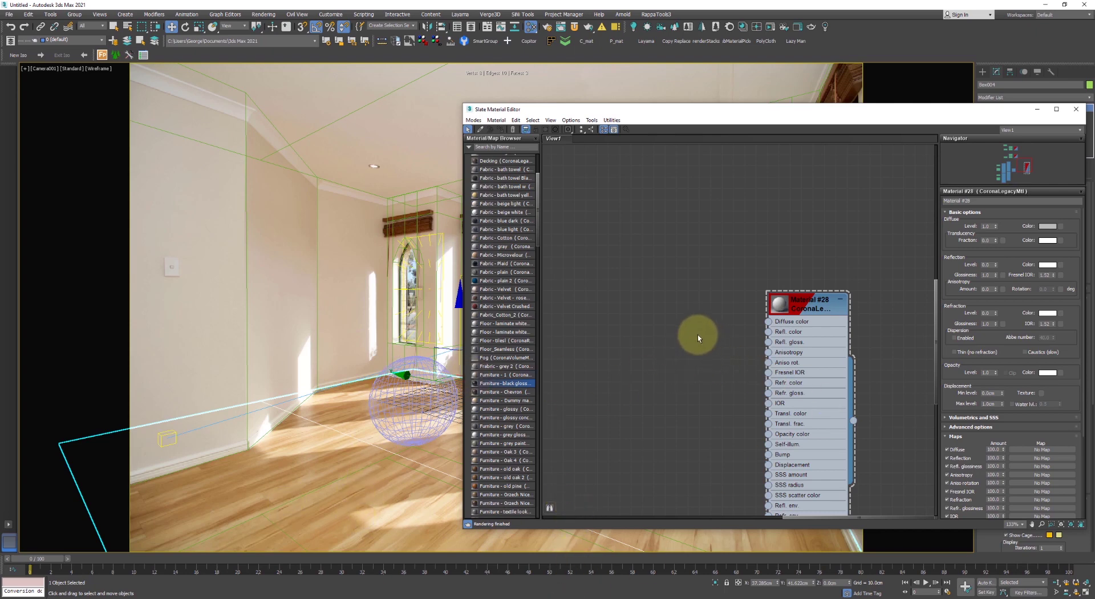
key(alt+Tab)
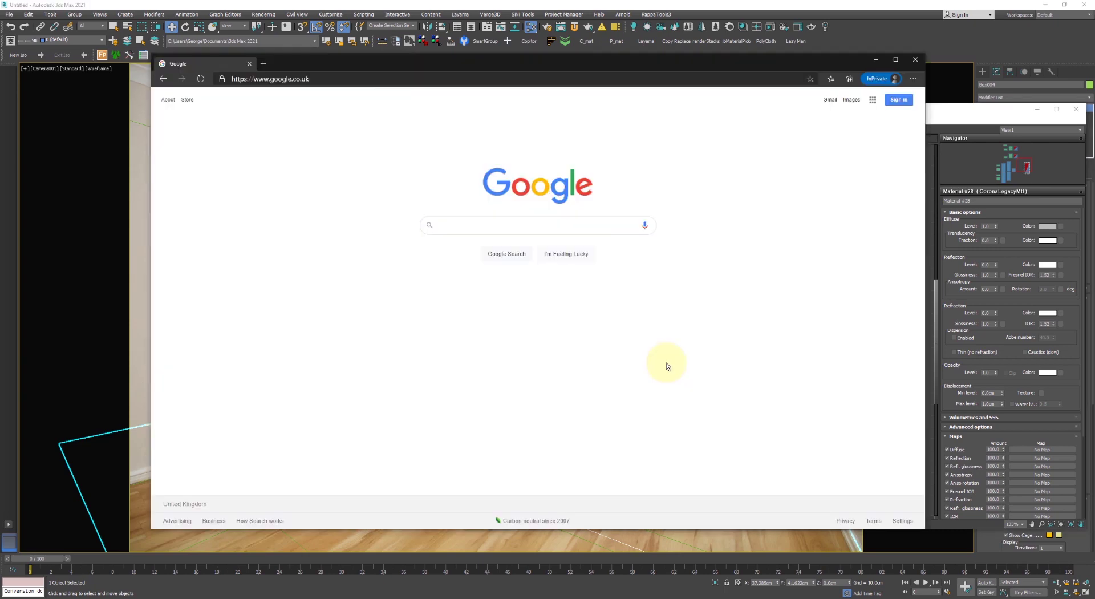
click(513, 227)
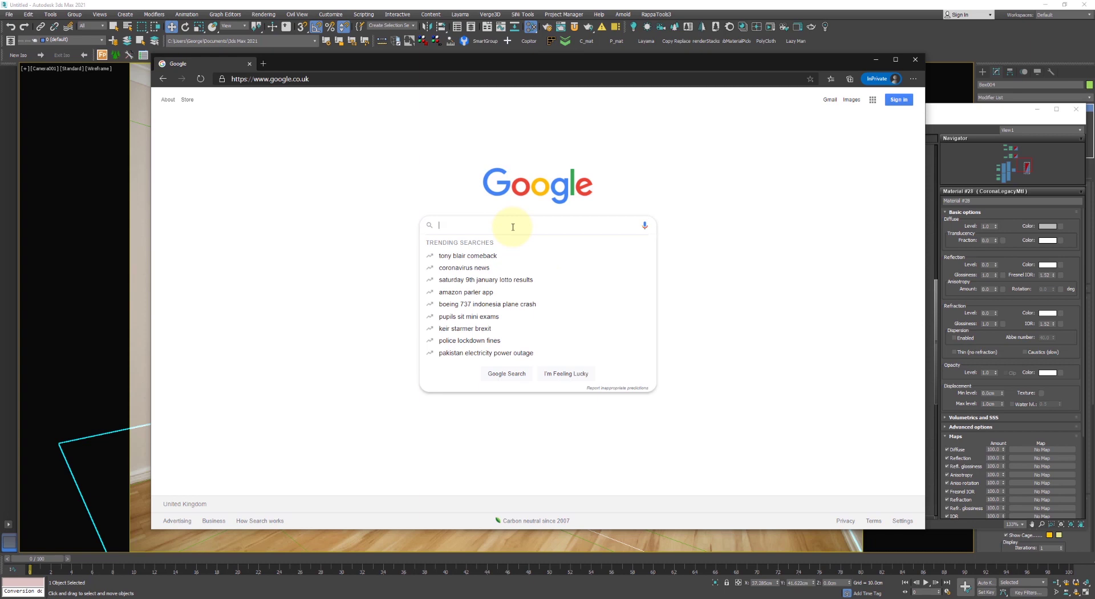
text(hardwood floo)
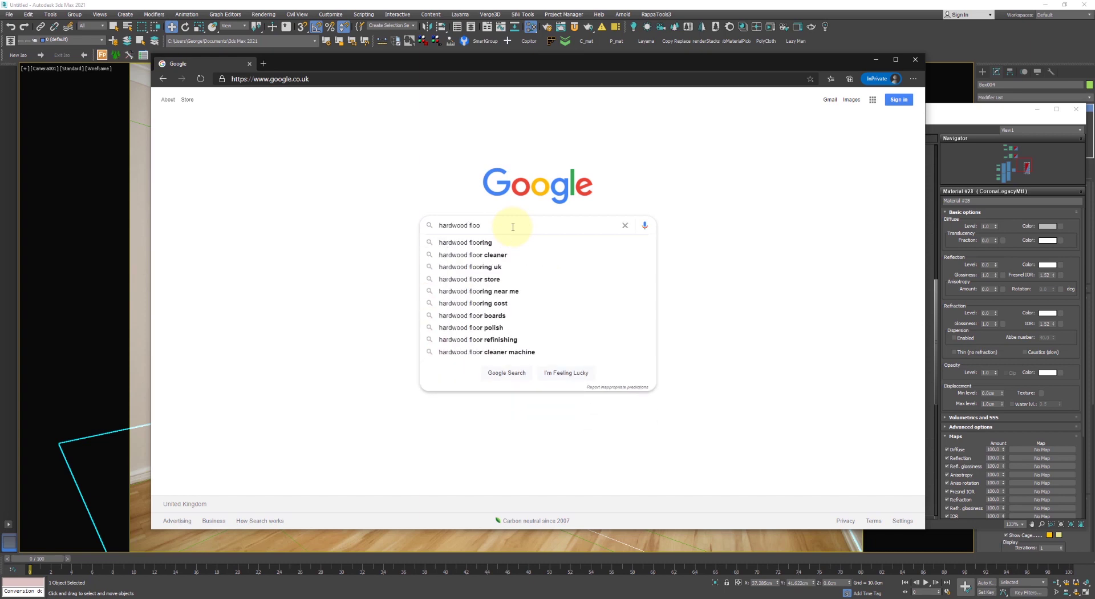
text(ring texture)
key(Return)
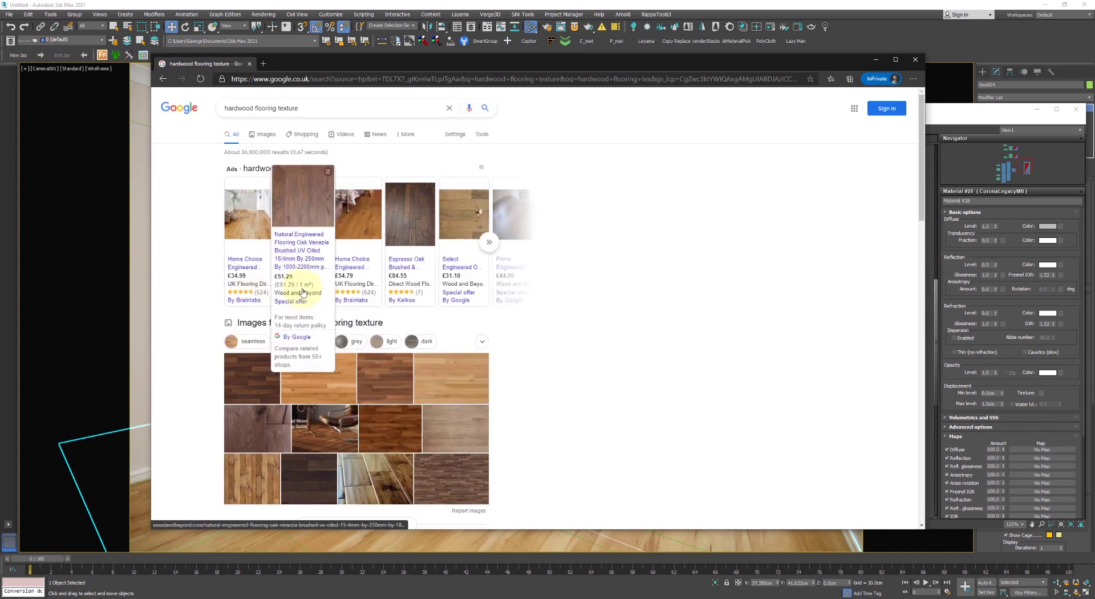
click(479, 477)
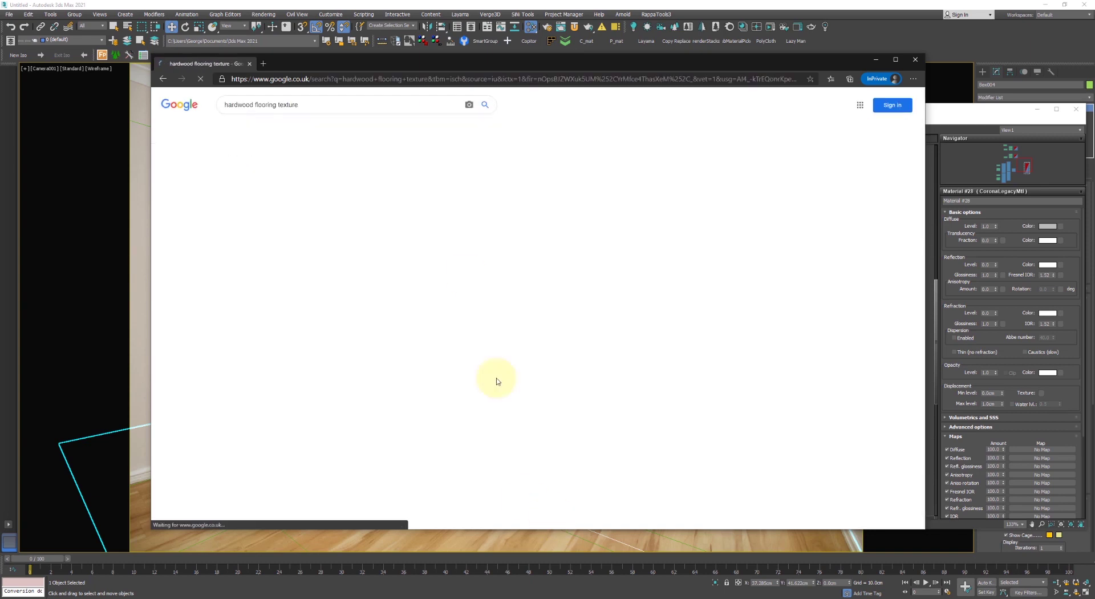
Choose the 2600×1820 light oak image light-hardwood-floor-texture.jpg from the results, open it full size in a new tab and save it
drag(402, 65, 448, 70)
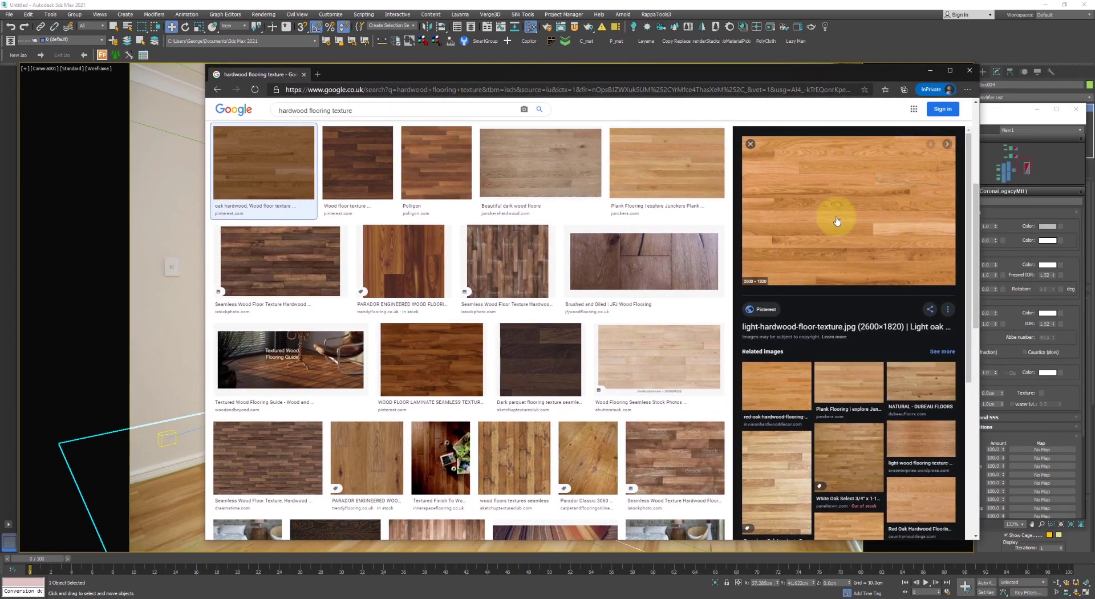
click(645, 170)
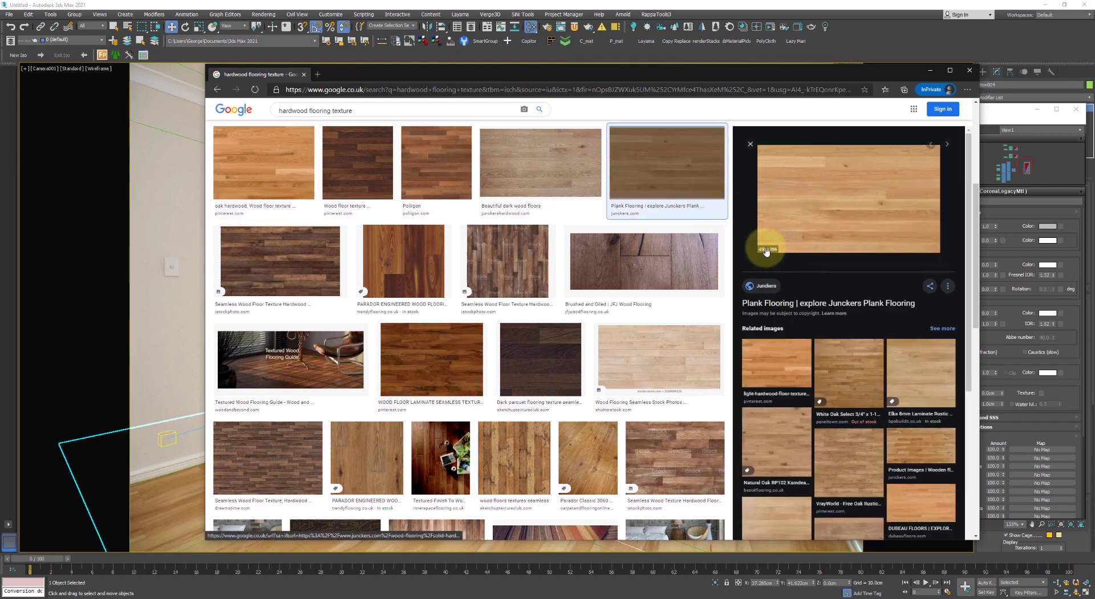
click(262, 164)
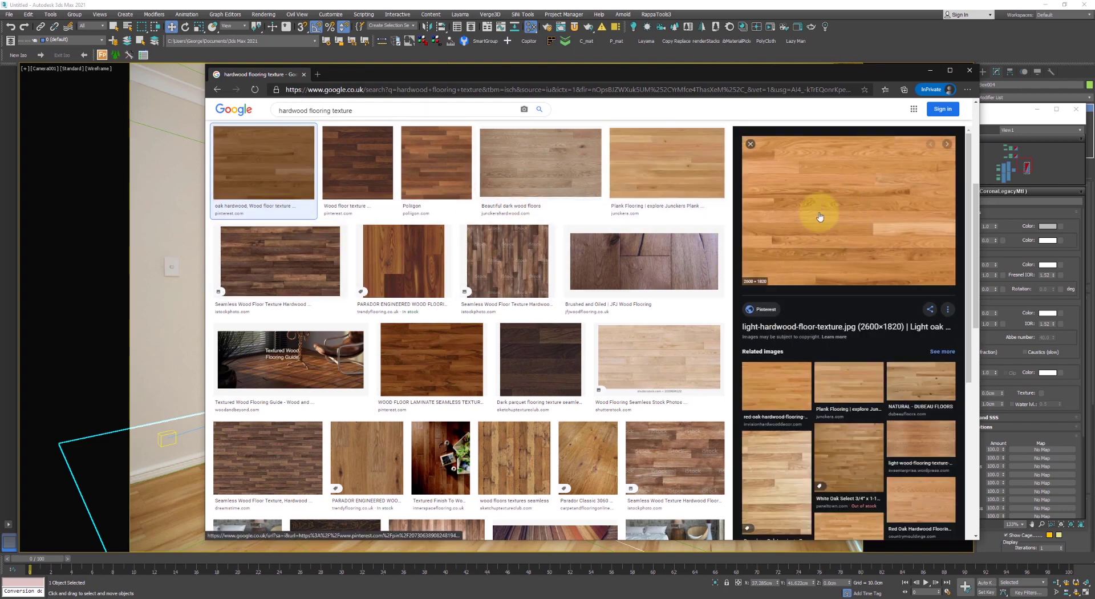
right_click(801, 211)
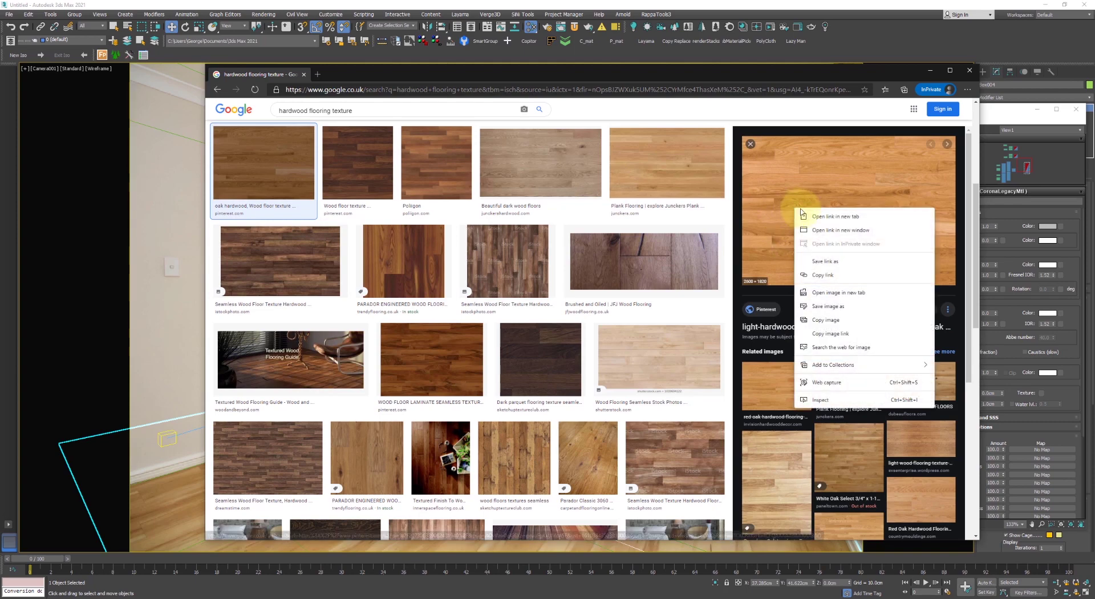
click(847, 292)
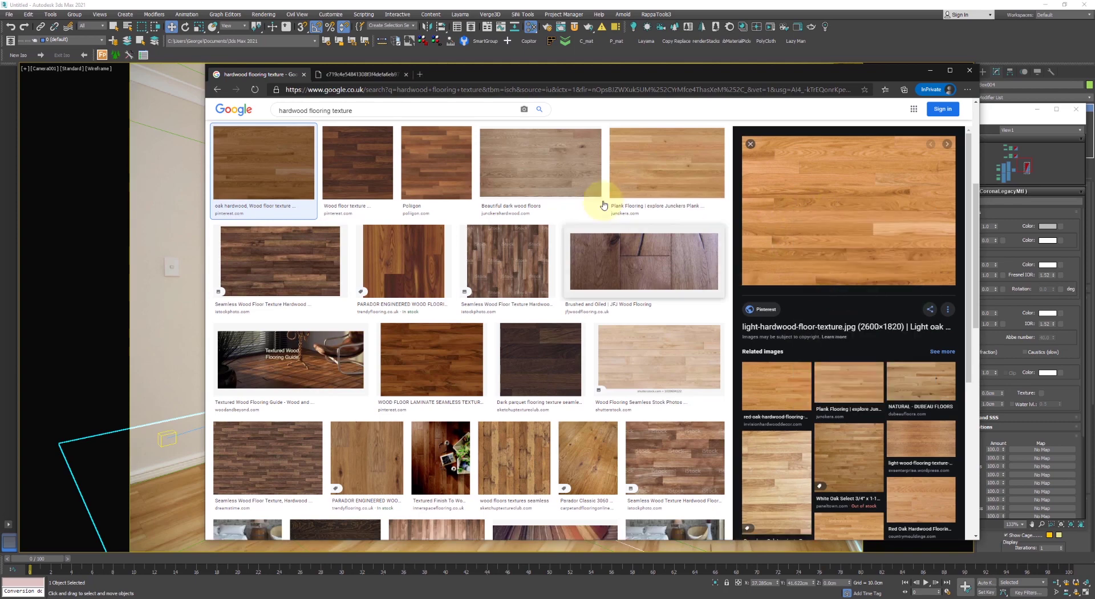
click(344, 78)
click(533, 220)
click(540, 282)
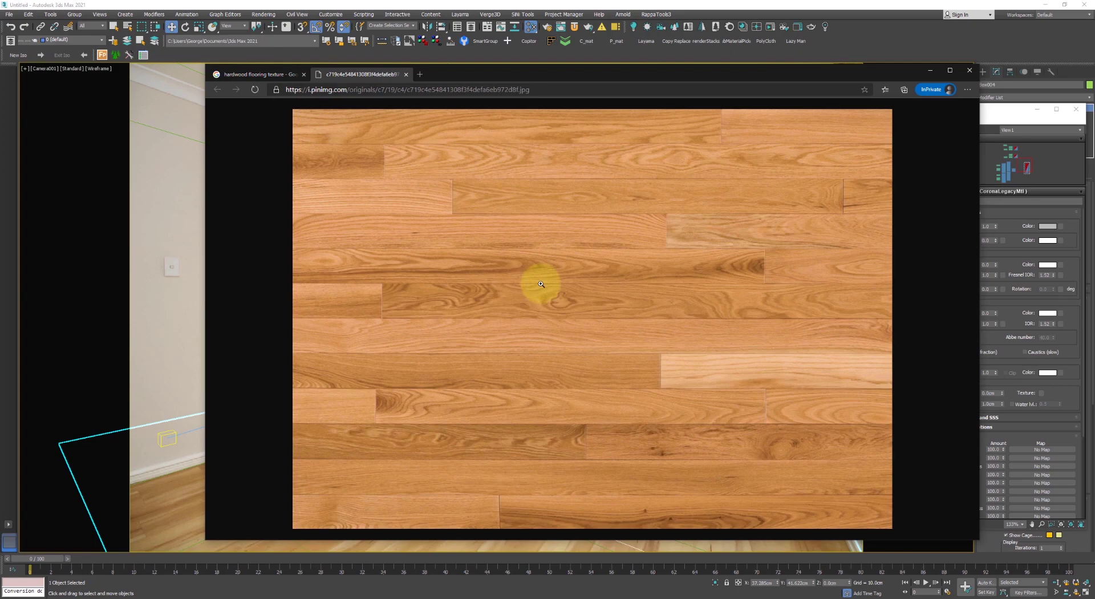
right_click(541, 284)
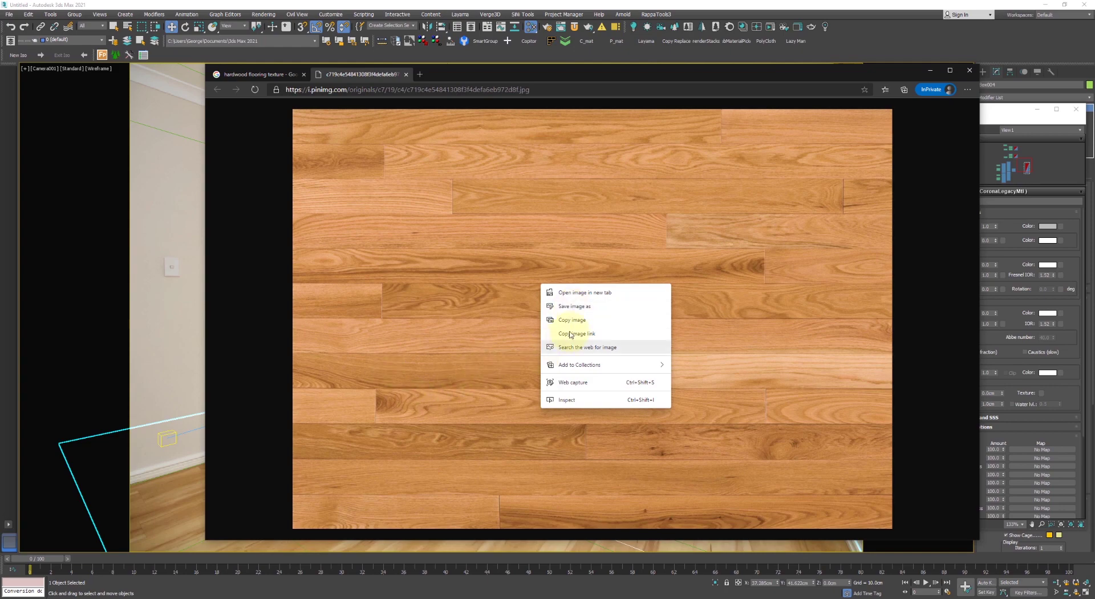
click(564, 306)
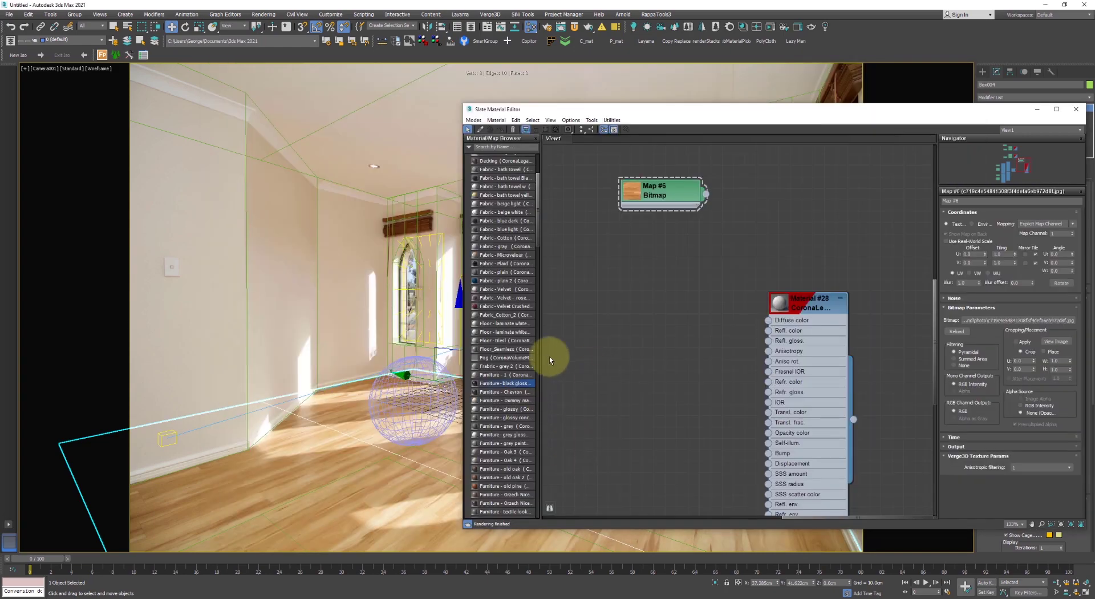
Place the wood bitmap node beside the new CoronaLegacyMtl, enlarge its preview, and connect it to the material's Diffuse color
drag(659, 210, 594, 304)
double_click(595, 304)
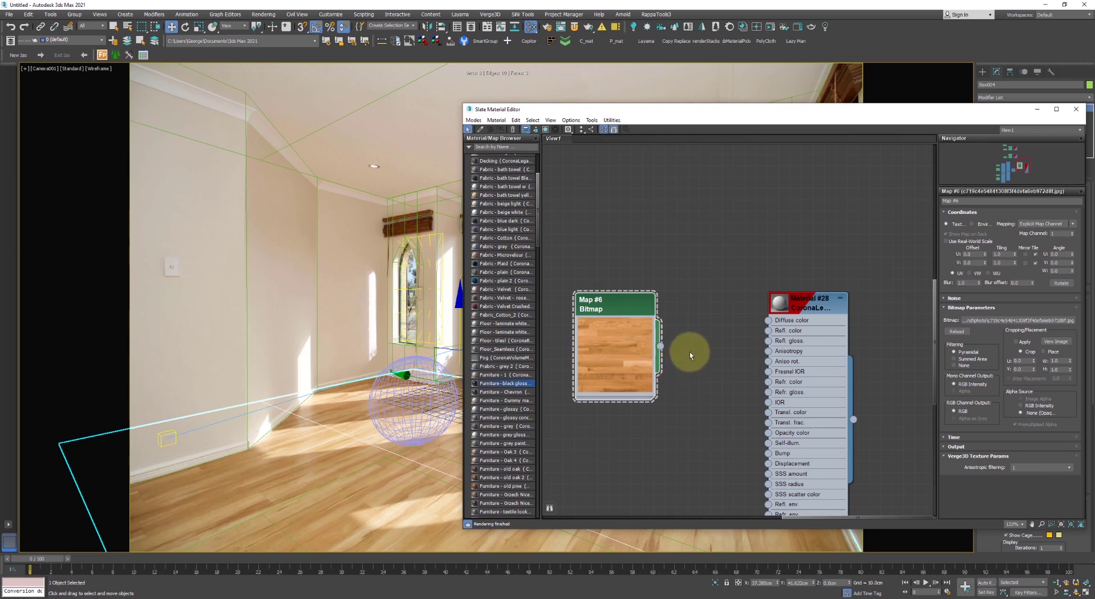
drag(660, 346, 776, 315)
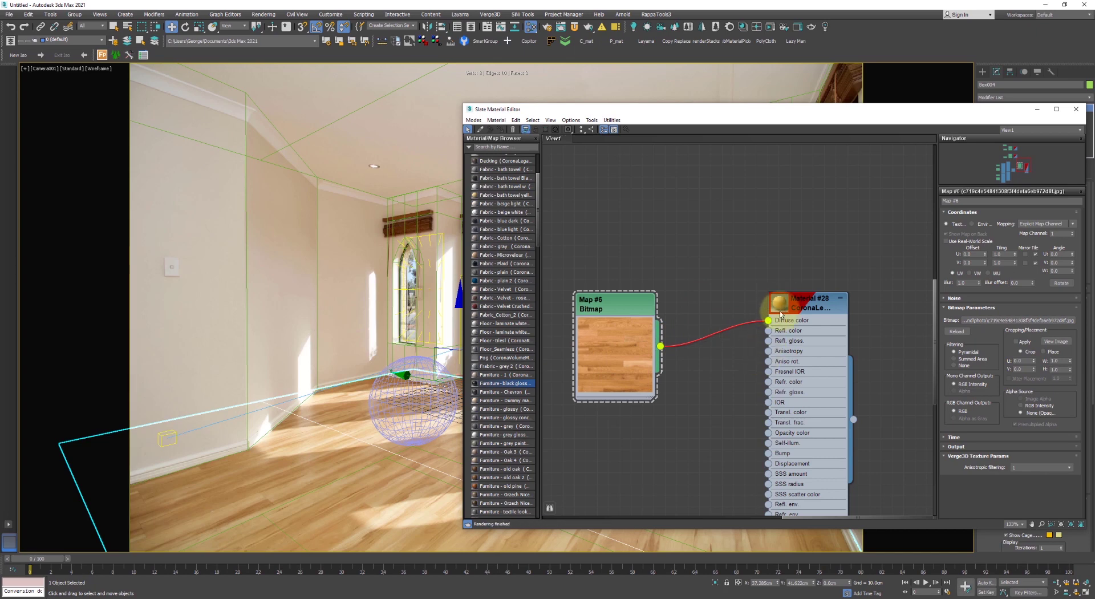
Assign the wood material to the selected floor, show the viewport shaded, and close the Slate Material Editor
mouse_move(854, 420)
mouse_down()
mouse_move(869, 491)
mouse_move(365, 459)
mouse_up()
key(F3)
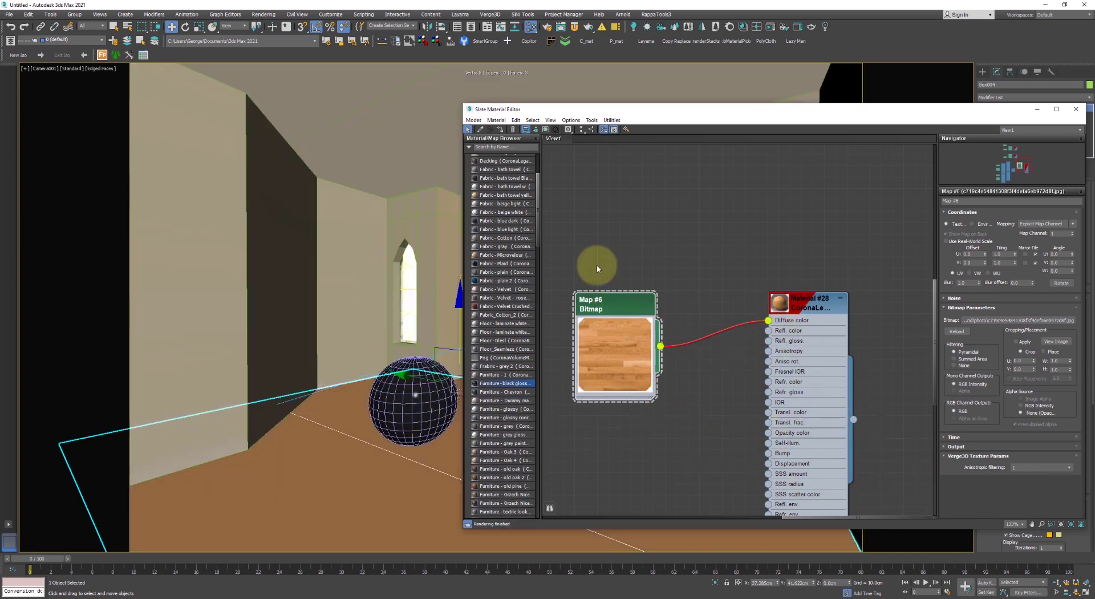
click(1076, 109)
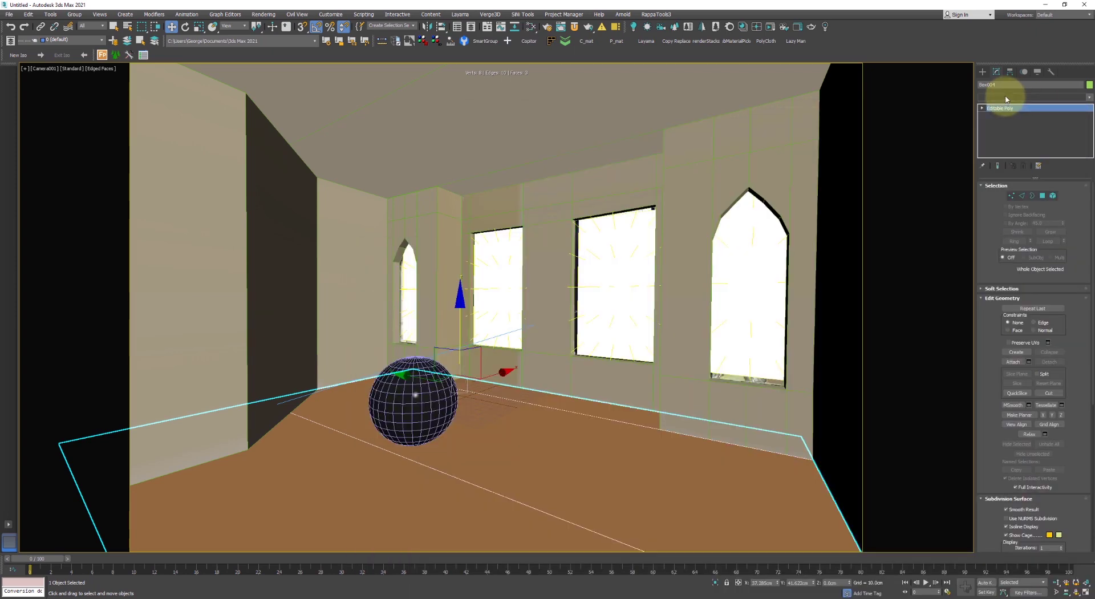
Add a UVW Map modifier to the floor object
click(1006, 99)
key(u)
key(u)
key(u)
key(u)
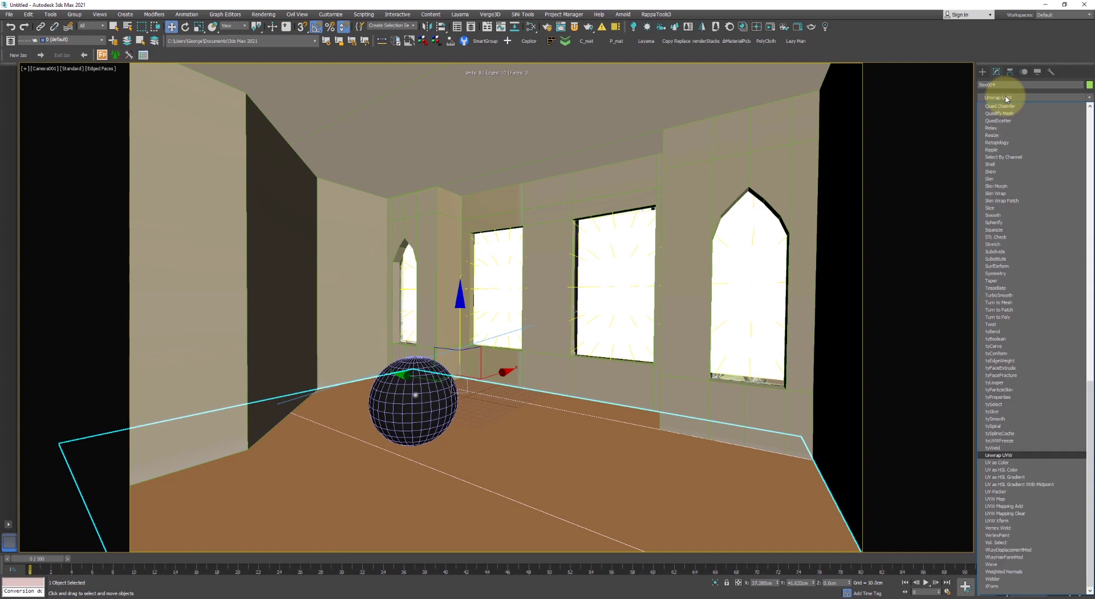
key(u)
key(u)
key(u)
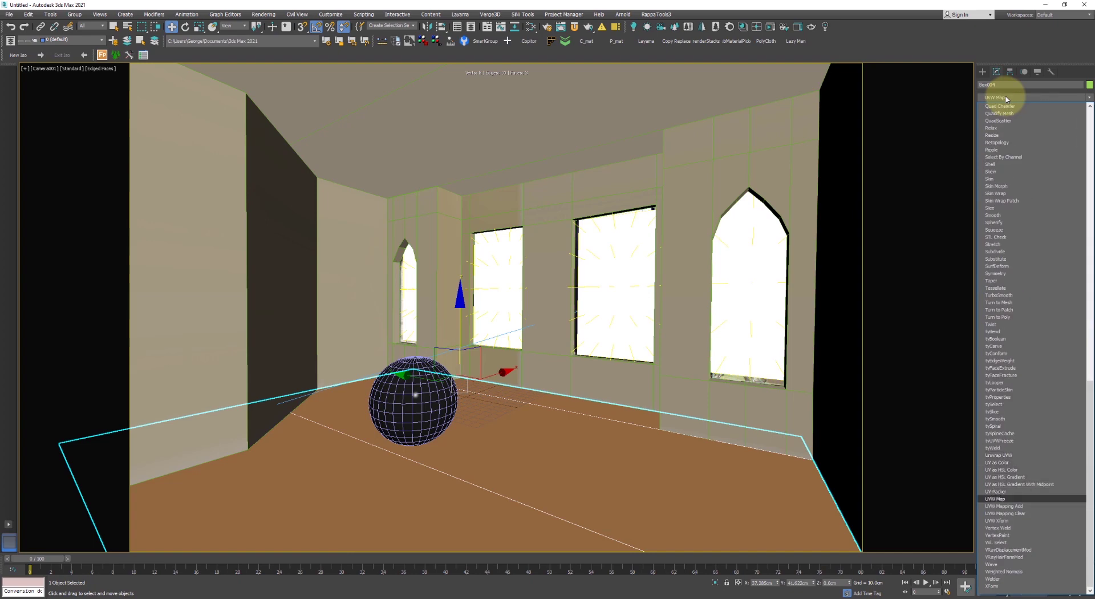
key(Return)
Scale down the floor's planar UVW Map gizmo and compare the plank size with the room photo
key(1)
key(r)
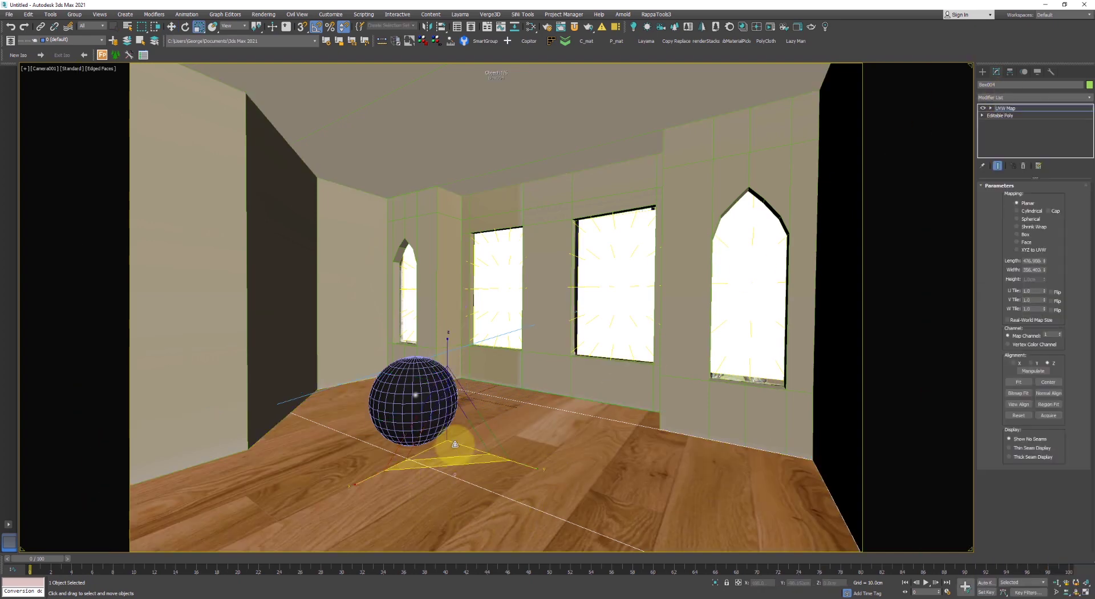
mouse_move(456, 441)
mouse_down()
mouse_move(449, 501)
mouse_move(379, 471)
mouse_move(364, 482)
mouse_up()
key(F3)
key(1)
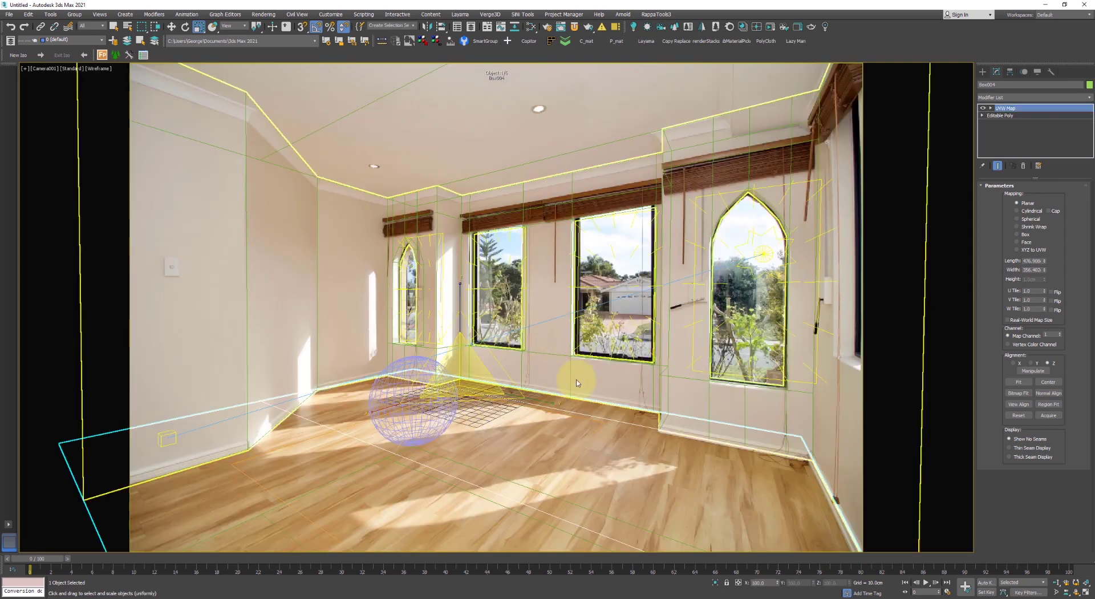
key(F3)
key(F3)
click(594, 391)
key(F3)
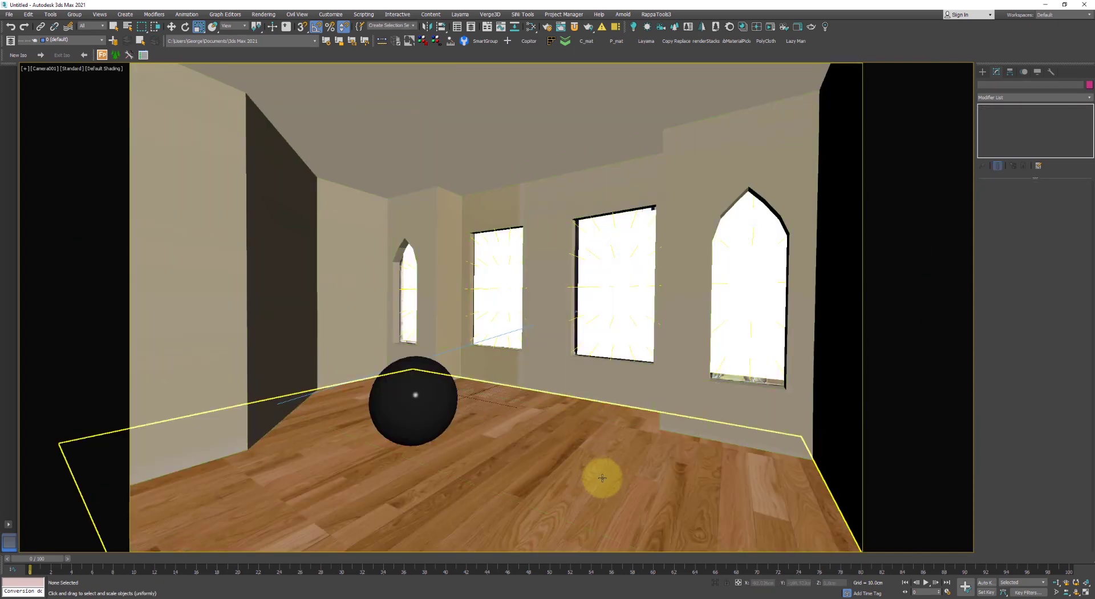
key(F4)
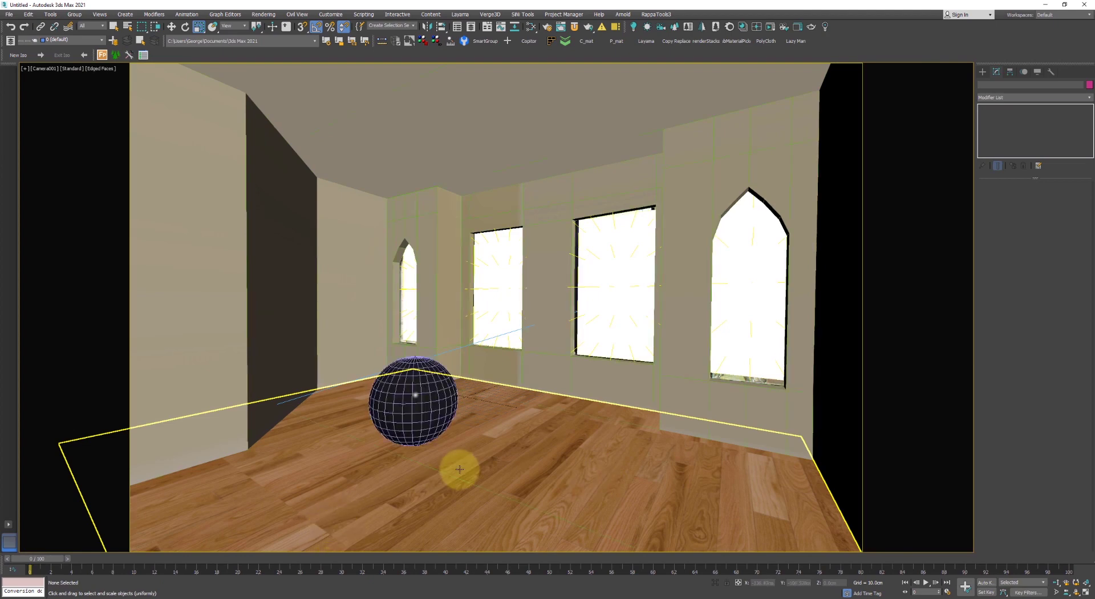
Reselect the floor, refine the scale of its UVW Map gizmo against the photographed planks, and leave gizmo editing
click(461, 463)
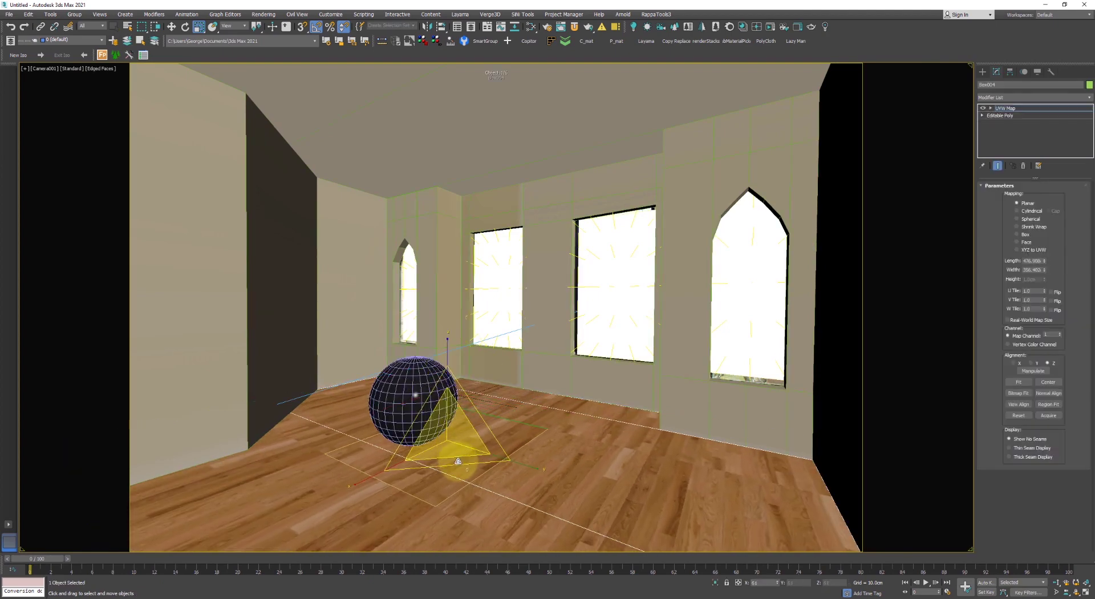
key(F3)
key(F3)
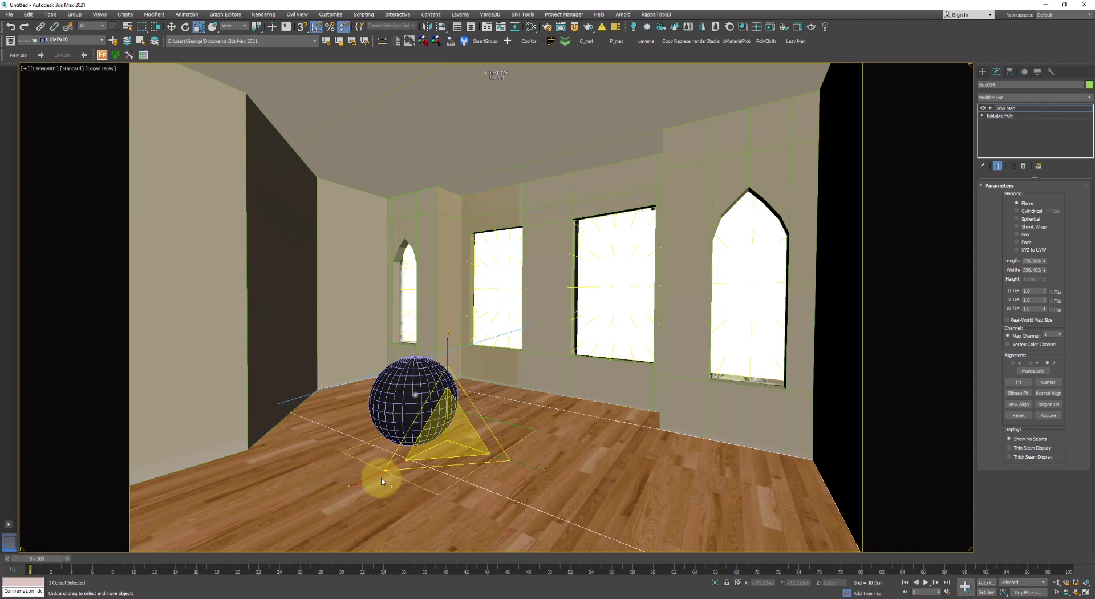
key(F3)
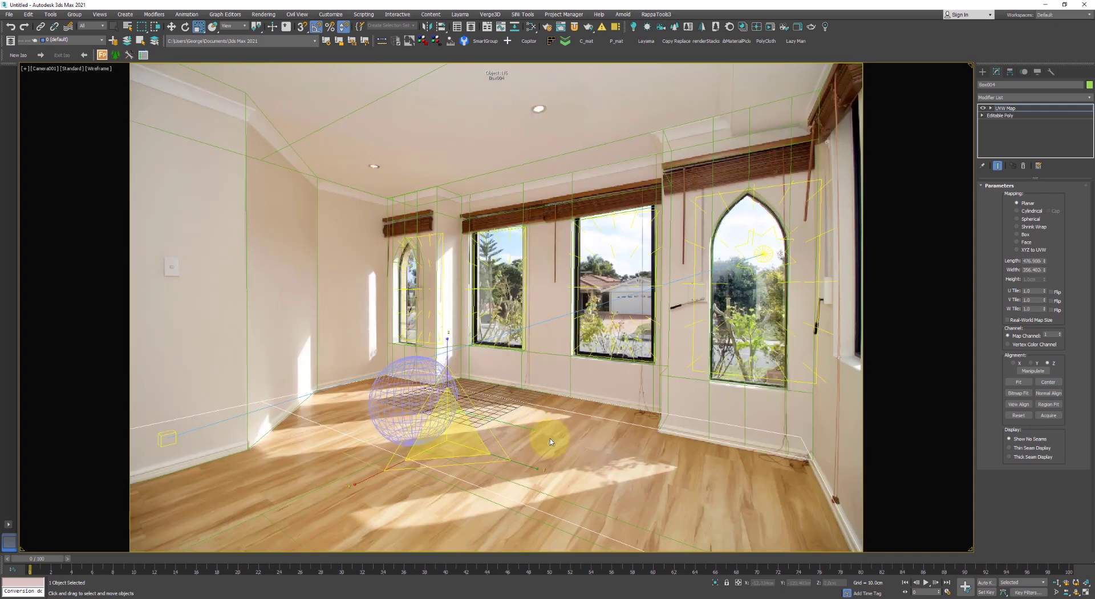
key(1)
key(F3)
Set the wood bitmap's blur to 0.1 and adjust the reflection glossiness of the floor's CoronaLegacyMtl
key(m)
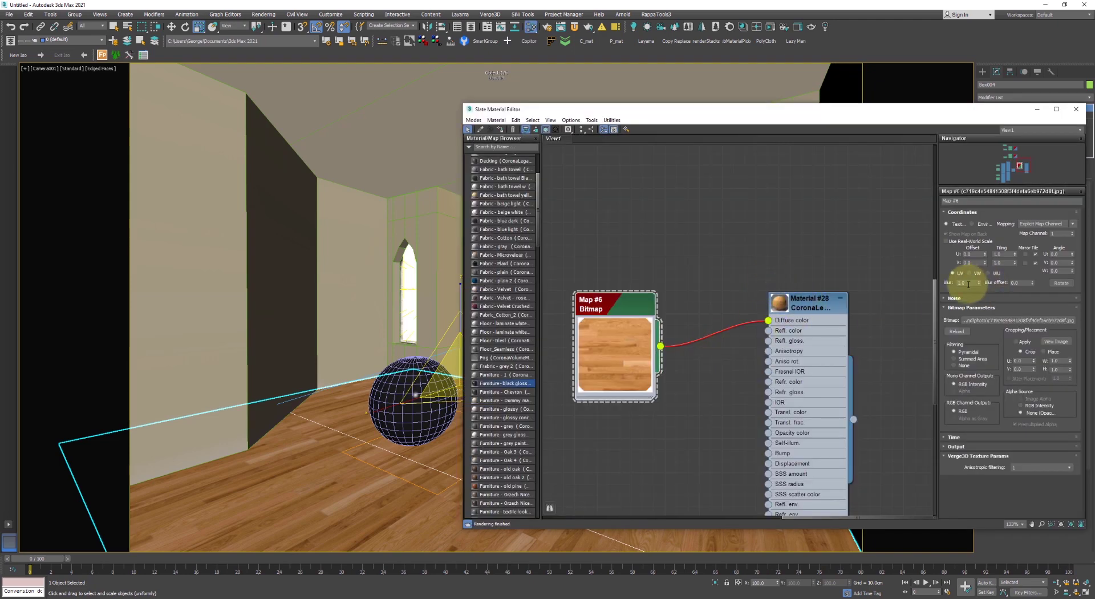
text(0.1)
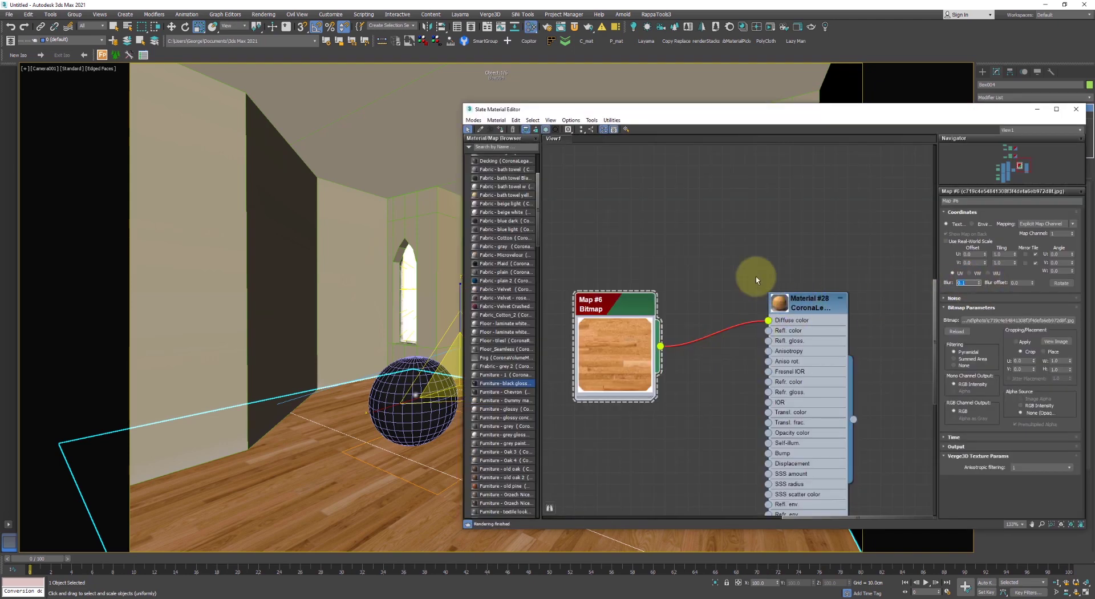
click(810, 311)
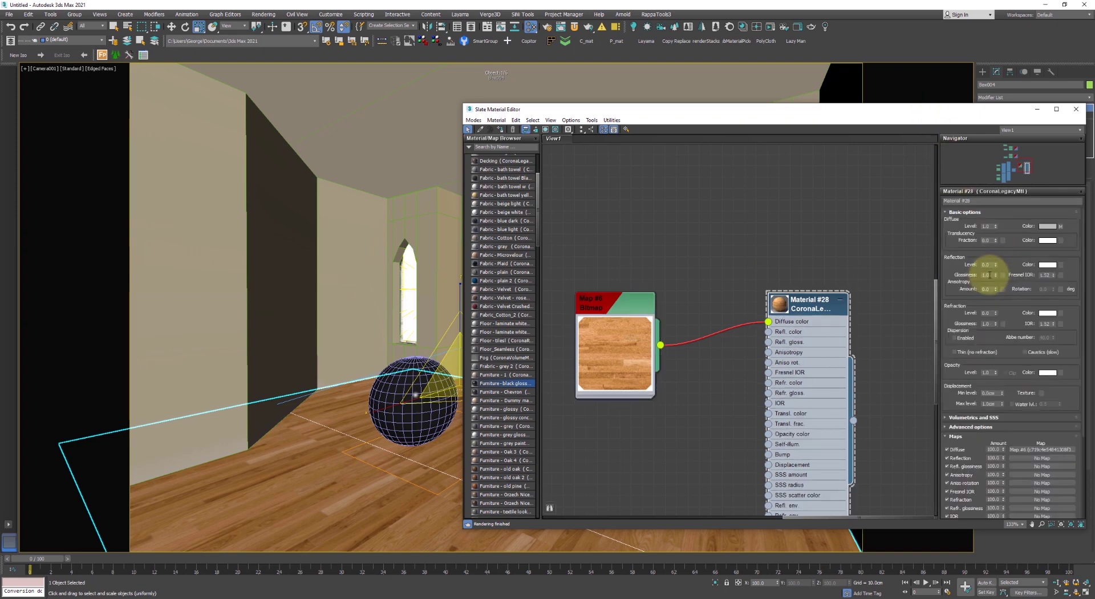
click(986, 275)
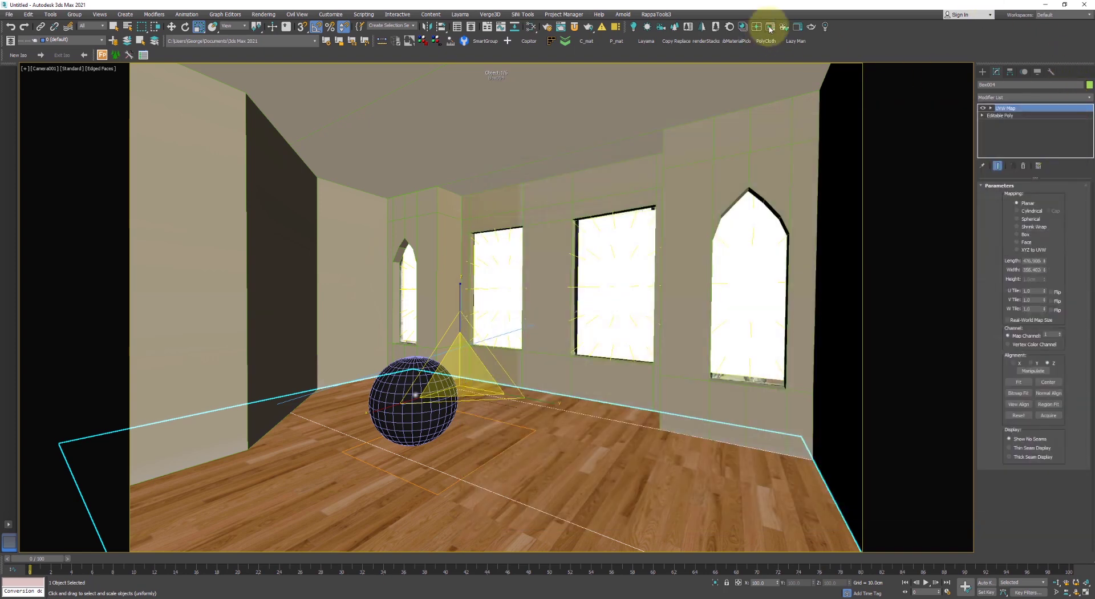
Start the Corona interactive render, move its window clear of the floor view, and set the first window light's intensity to 10
click(769, 27)
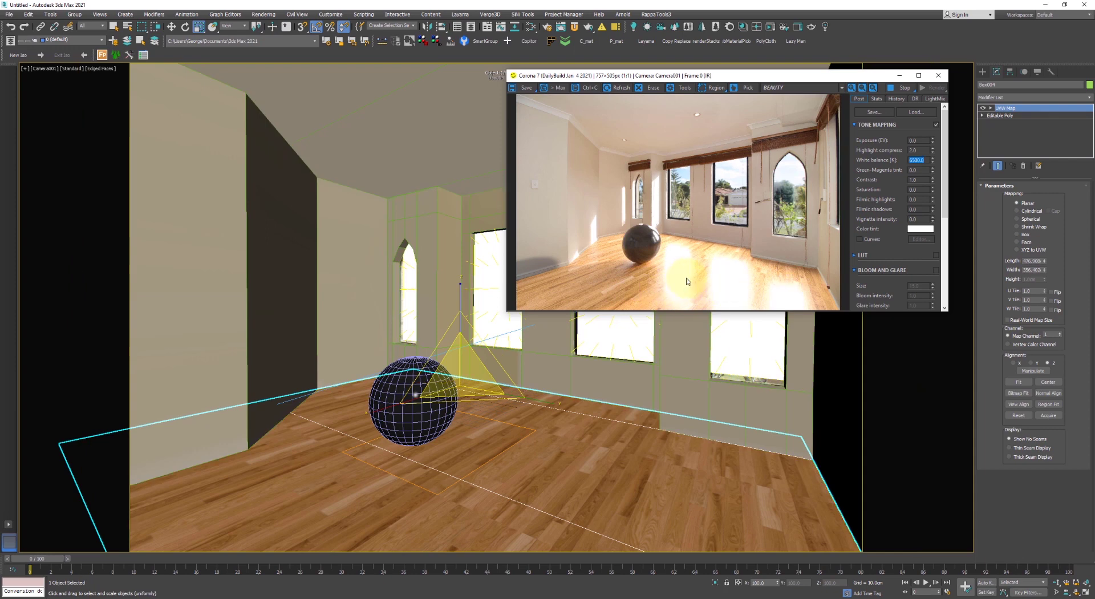
drag(699, 75, 590, 60)
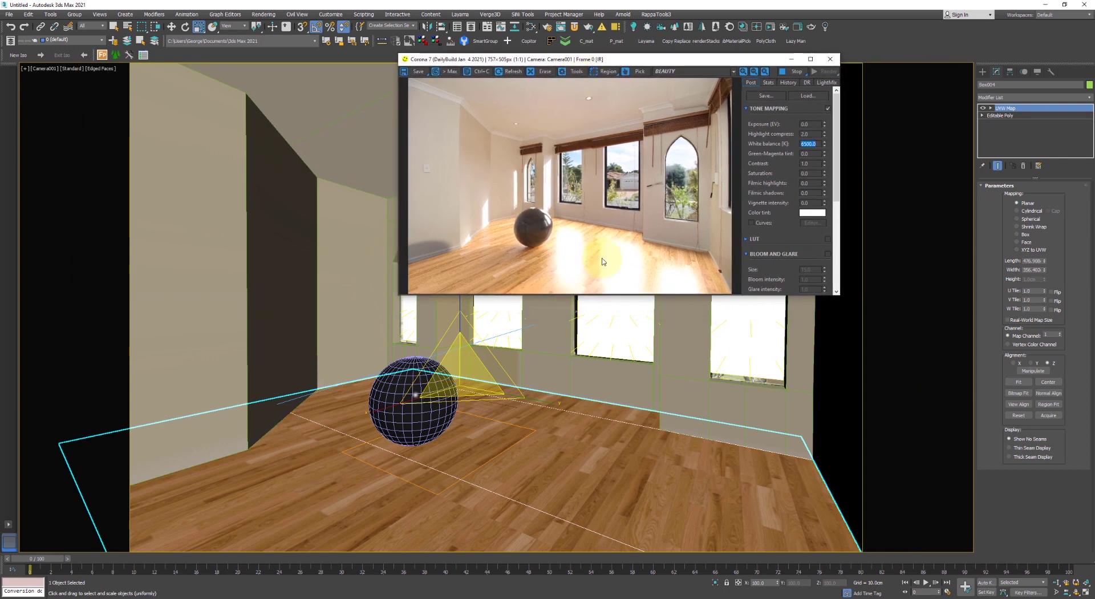
drag(1018, 214, 967, 218)
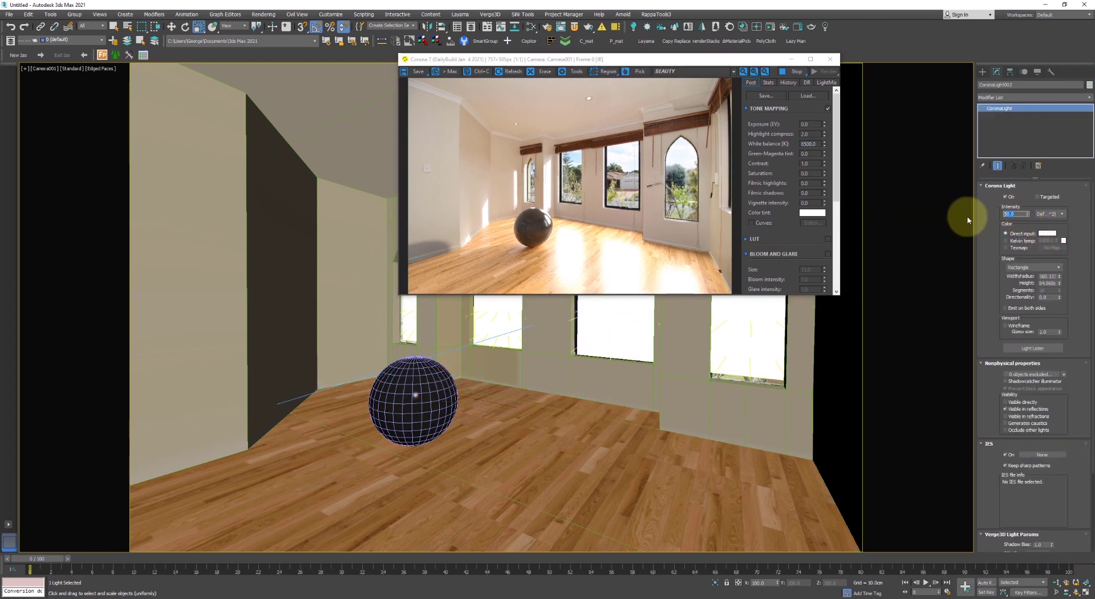
text(10)
key(Return)
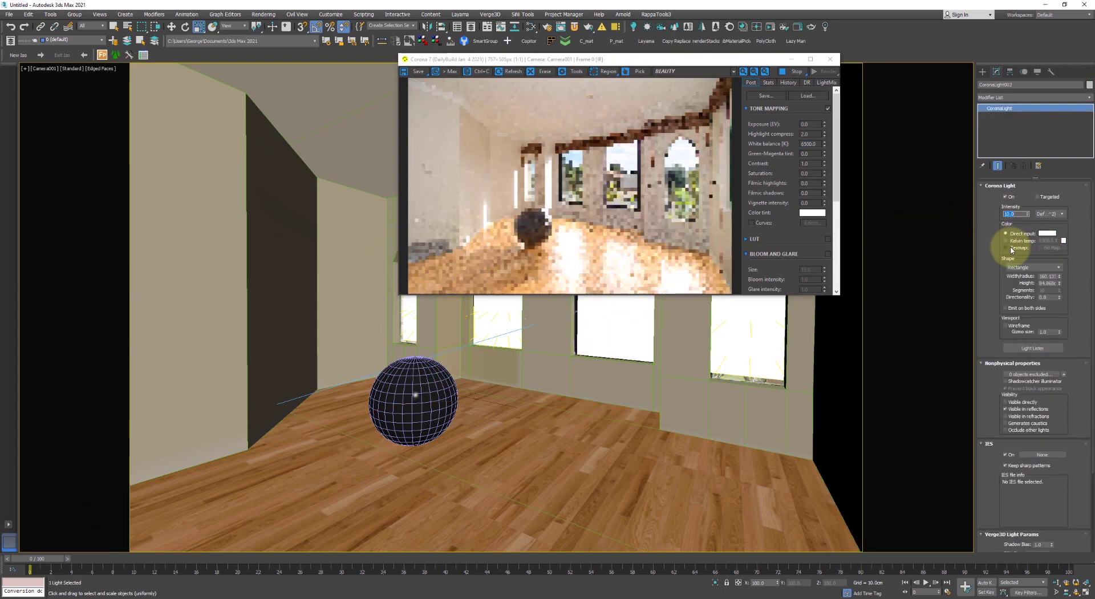
Check the other Corona window lights and set the intensity of the remaining brighter ones to 10
click(775, 344)
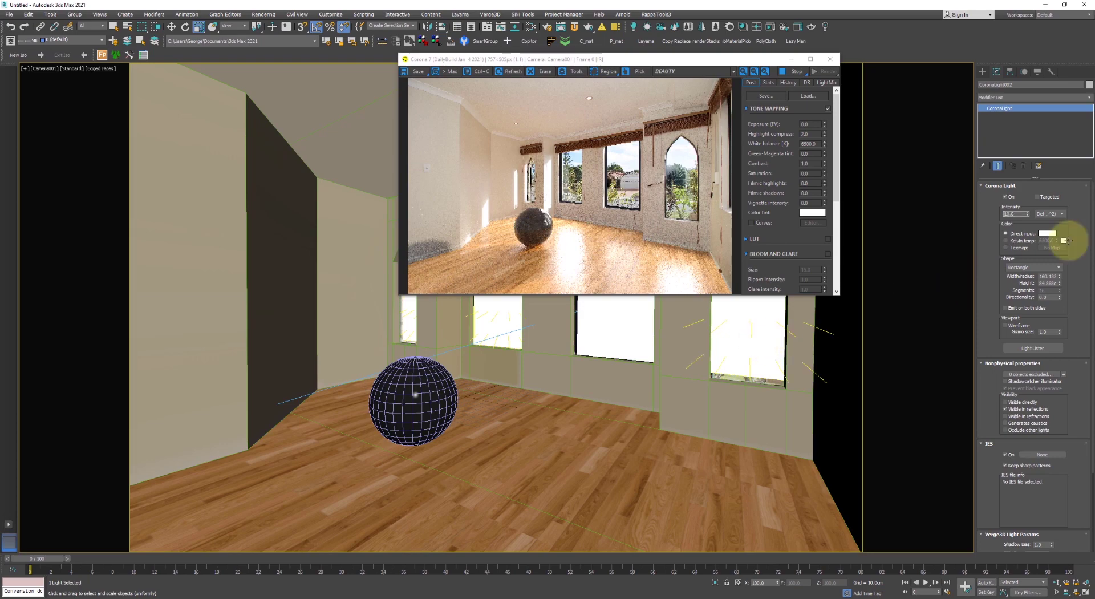
drag(1009, 218, 980, 216)
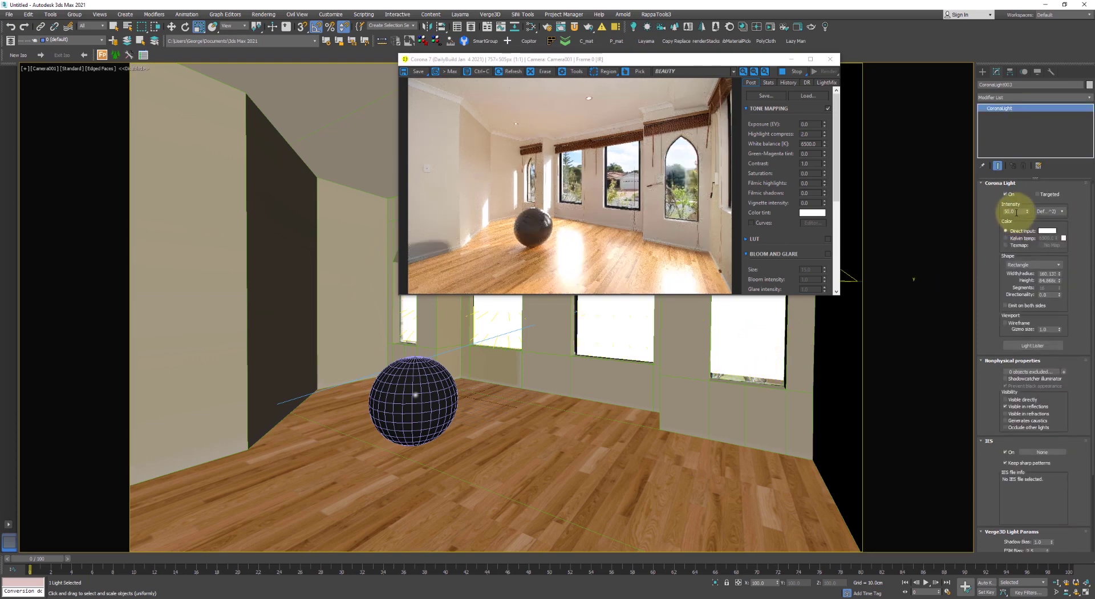
text(10)
key(Return)
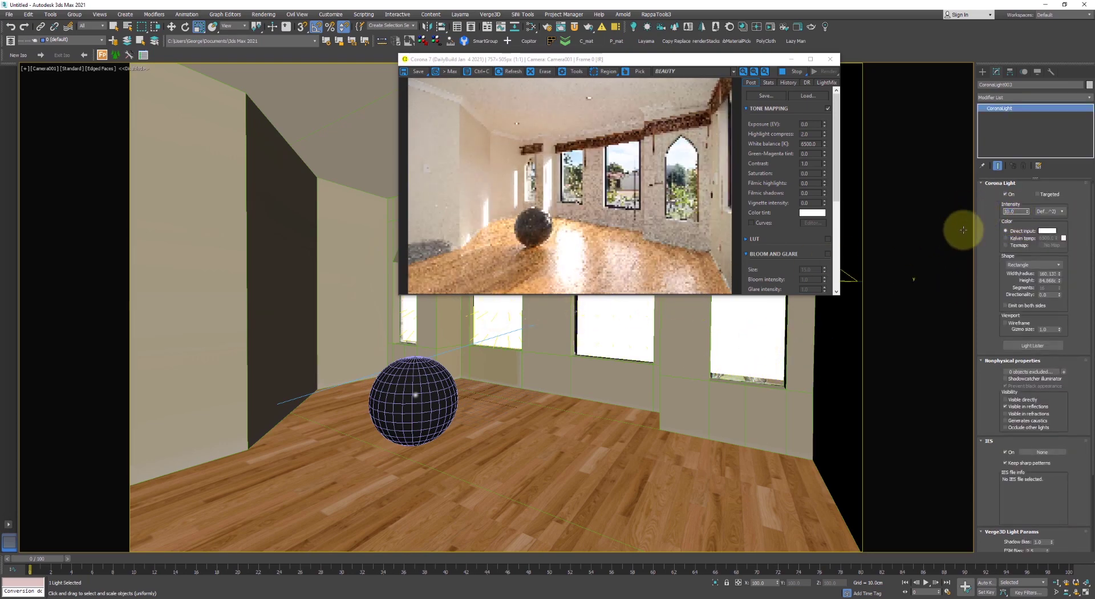
click(406, 317)
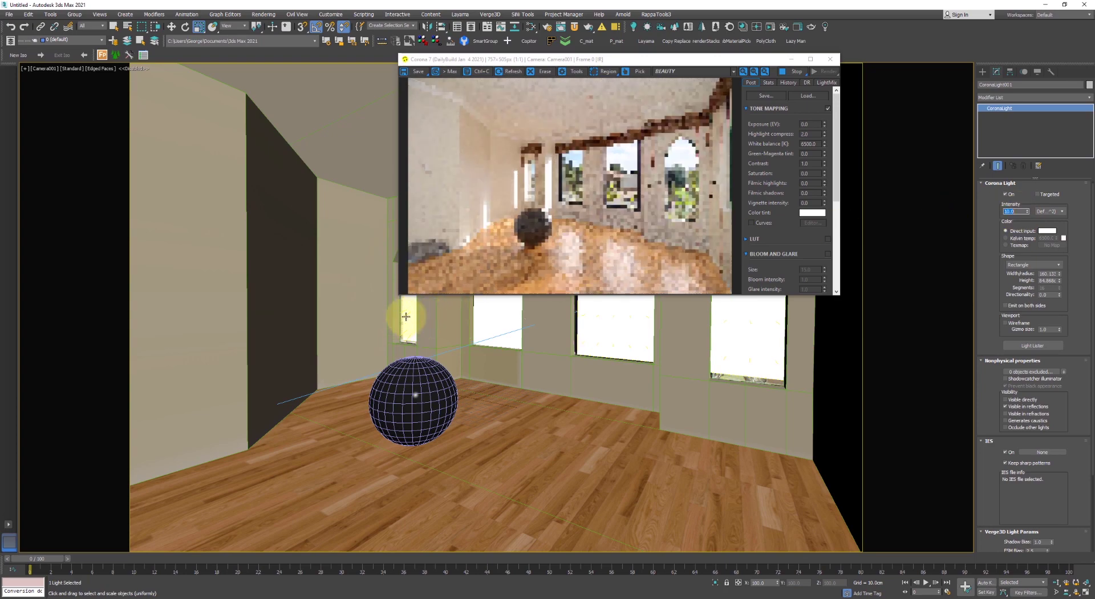
click(674, 302)
double_click(1010, 211)
text(1)
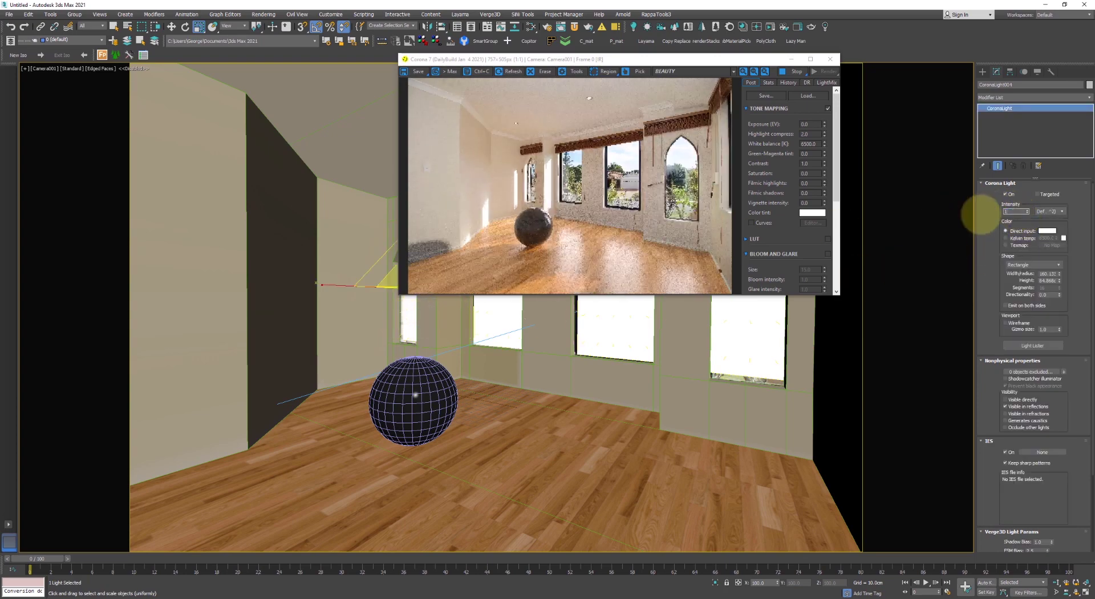
text(0)
key(Return)
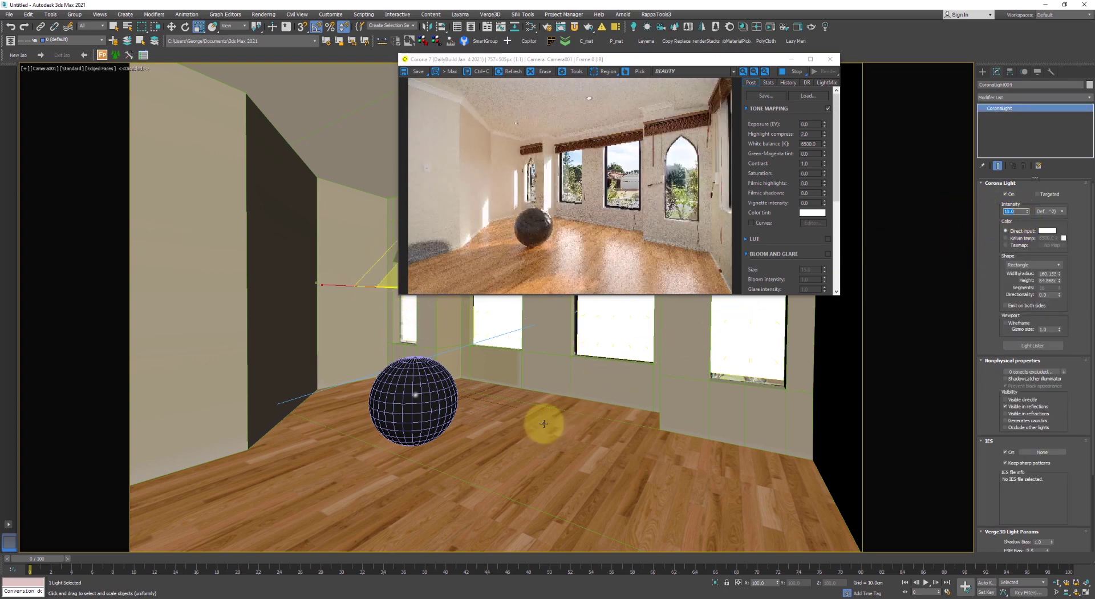
In wireframe view, select the Corona sun, set its intensity to 0.3, and try Direct input colour before restoring Realistic
key(F3)
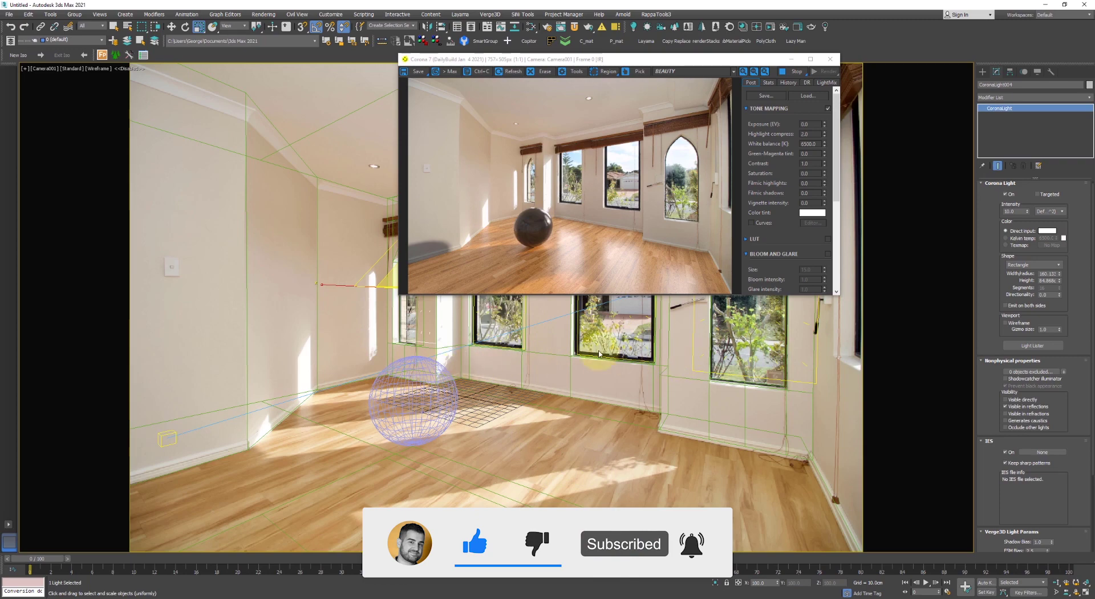
click(538, 323)
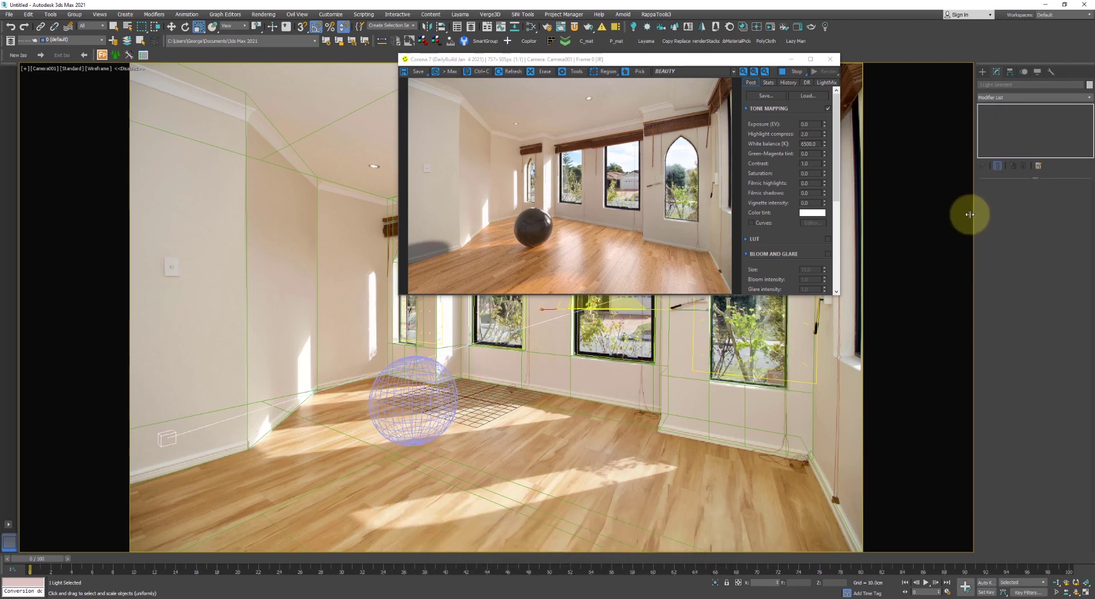
key(w)
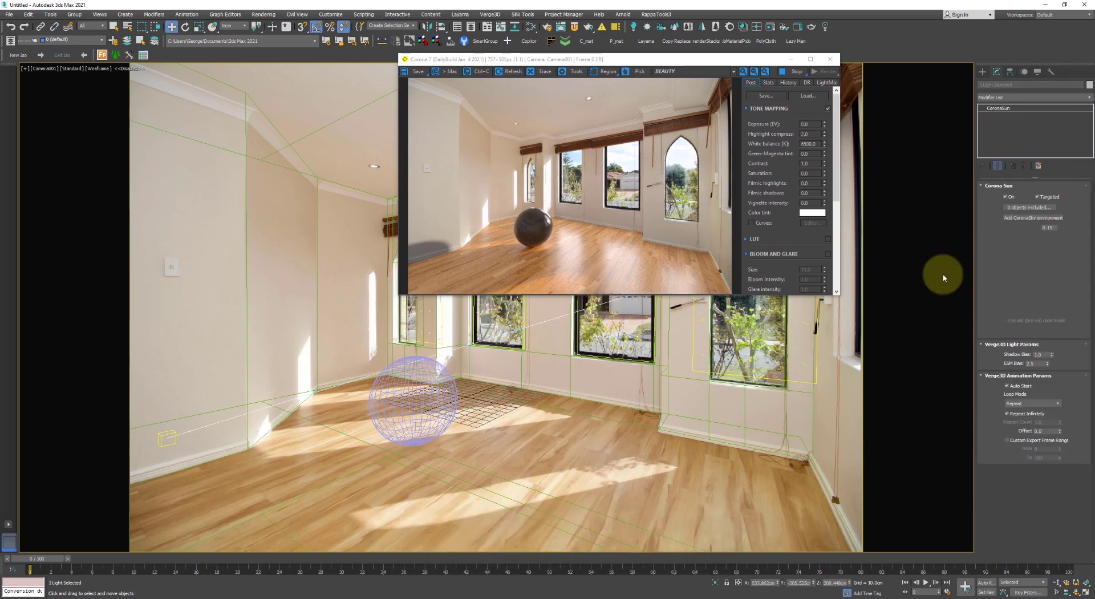
drag(1054, 227, 1031, 228)
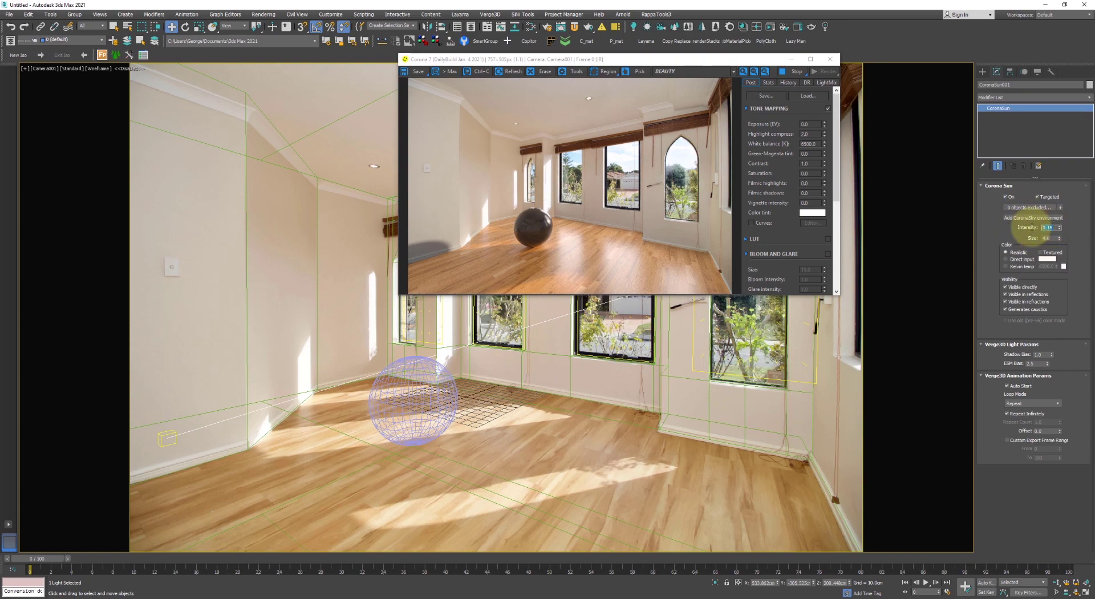
text(0.5)
key(Return)
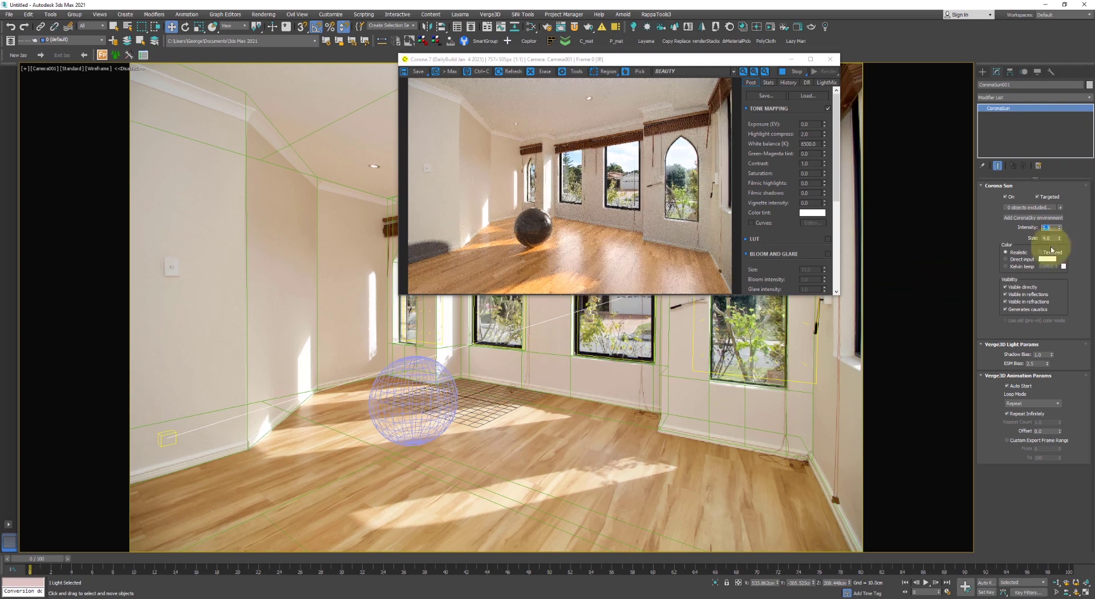
click(1016, 259)
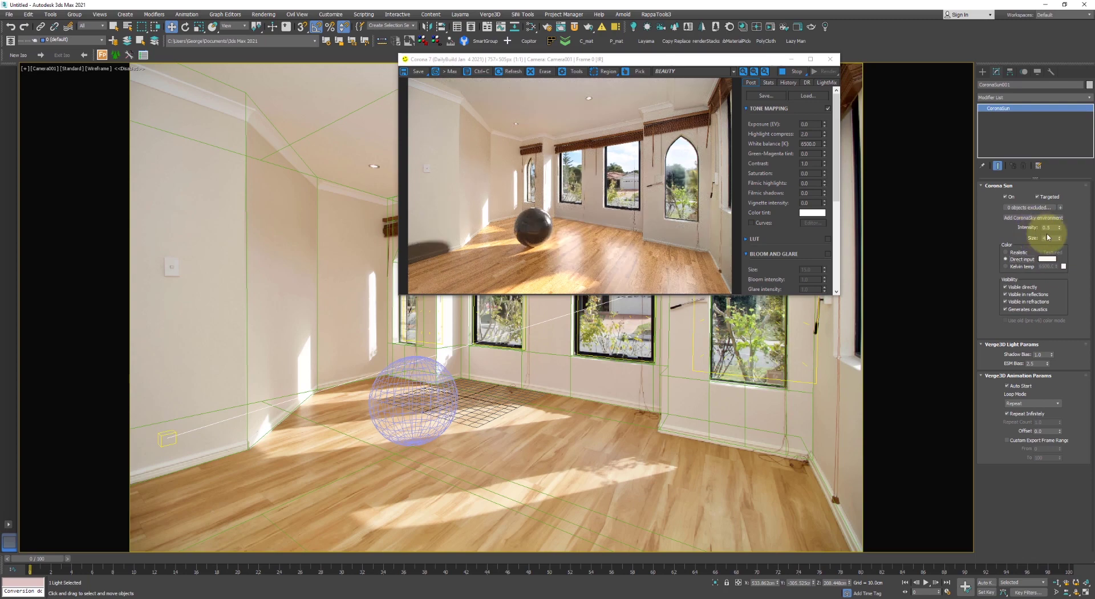
click(1016, 252)
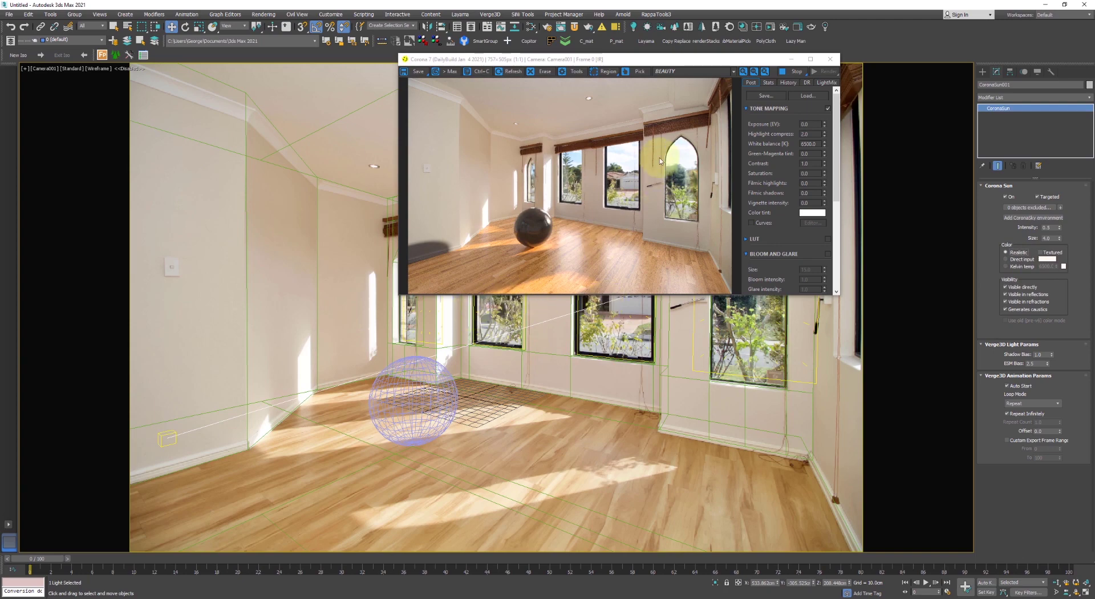
Change the wood floor's CoronaLegacyMtl to a CoronaRaySwitchMtl in the Slate Material Editor, keeping the old material as sub-material
click(530, 26)
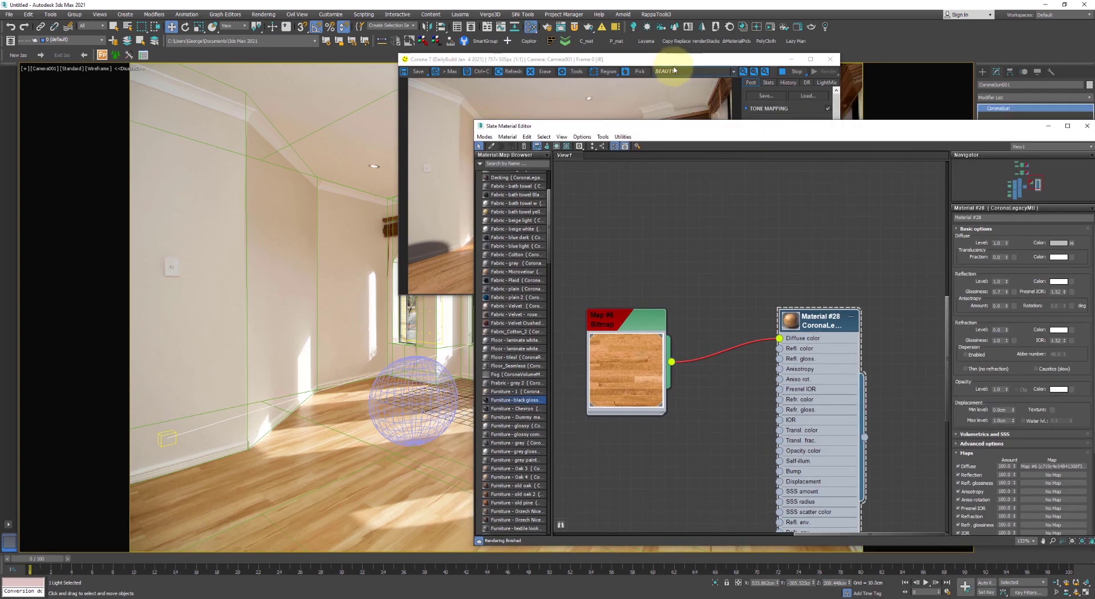
drag(676, 63, 415, 63)
drag(728, 127, 725, 115)
right_click(830, 308)
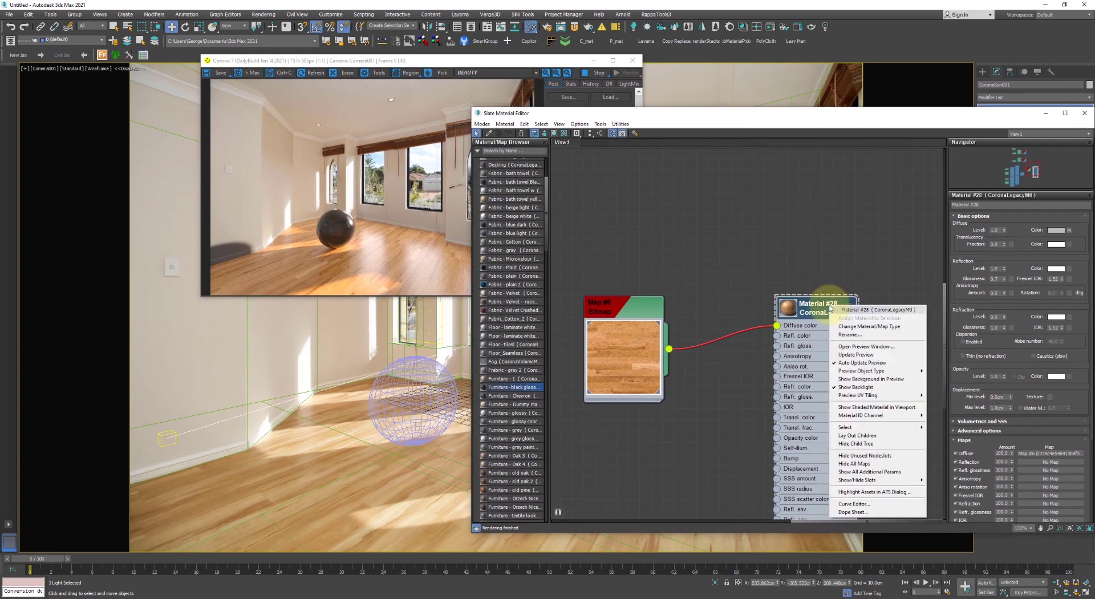
click(830, 279)
right_click(823, 307)
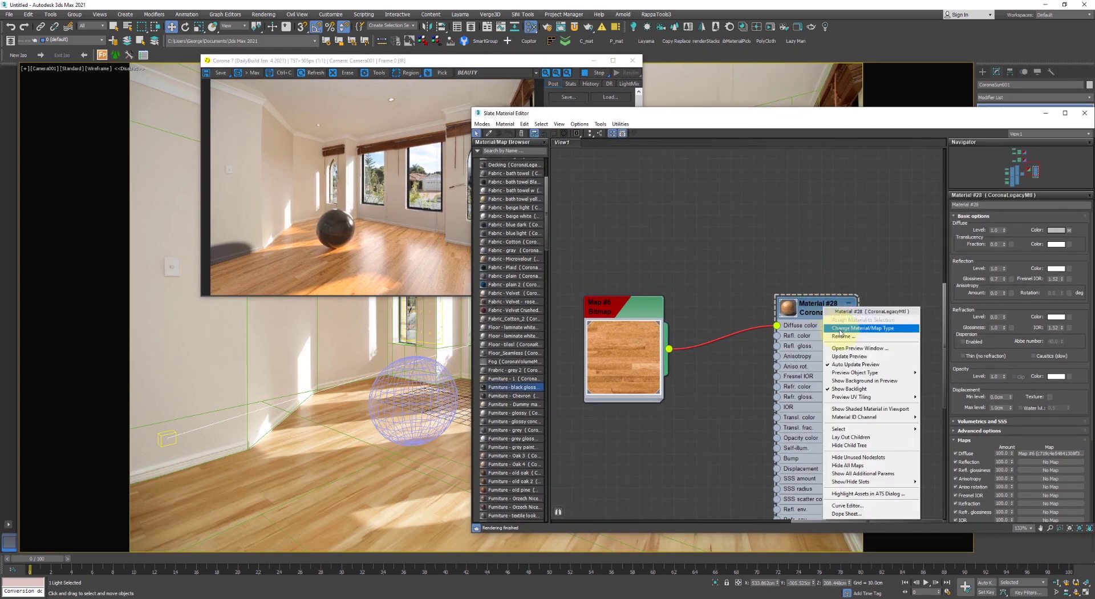
click(841, 328)
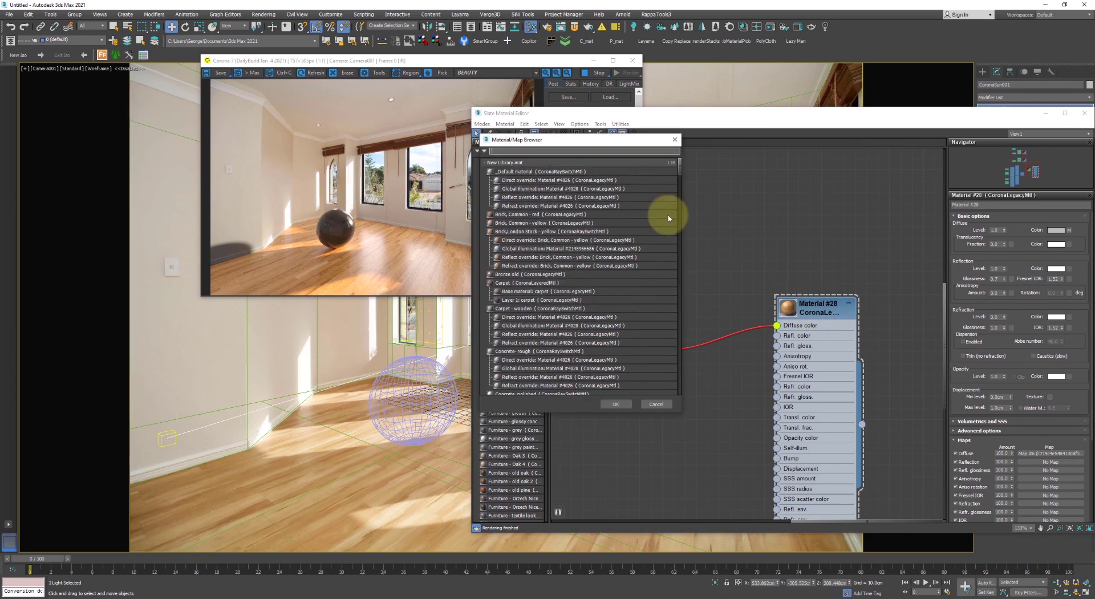
click(488, 165)
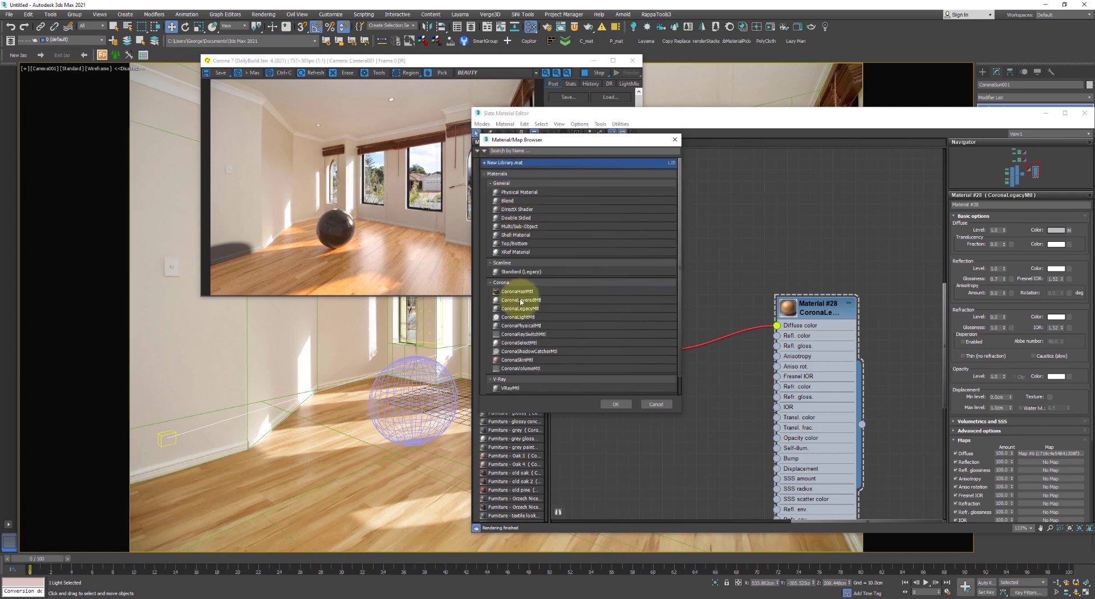
scroll(520, 302, down, 1)
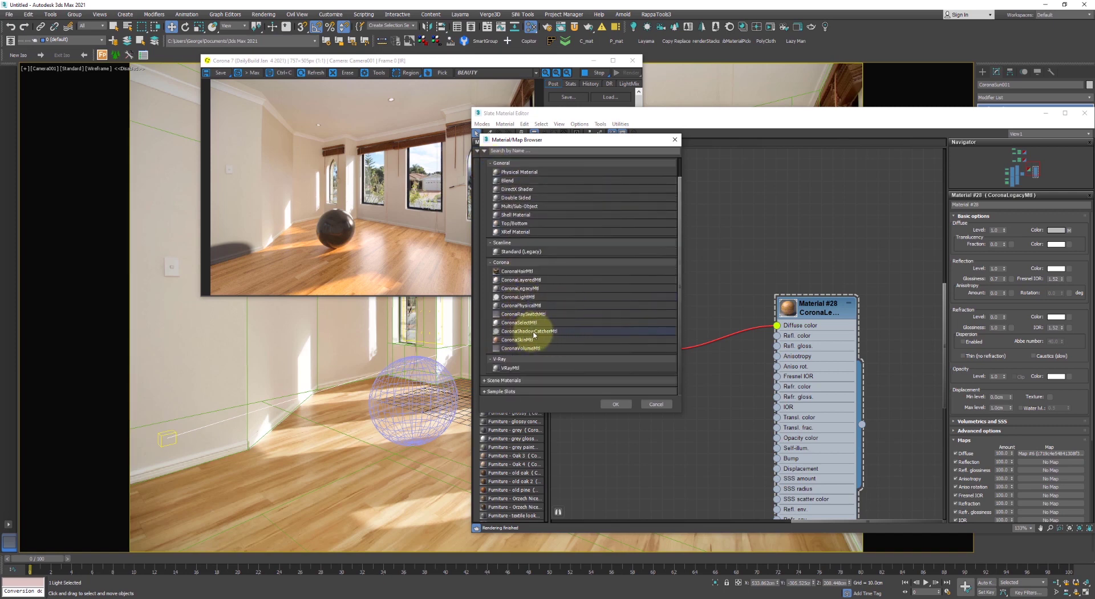
double_click(508, 315)
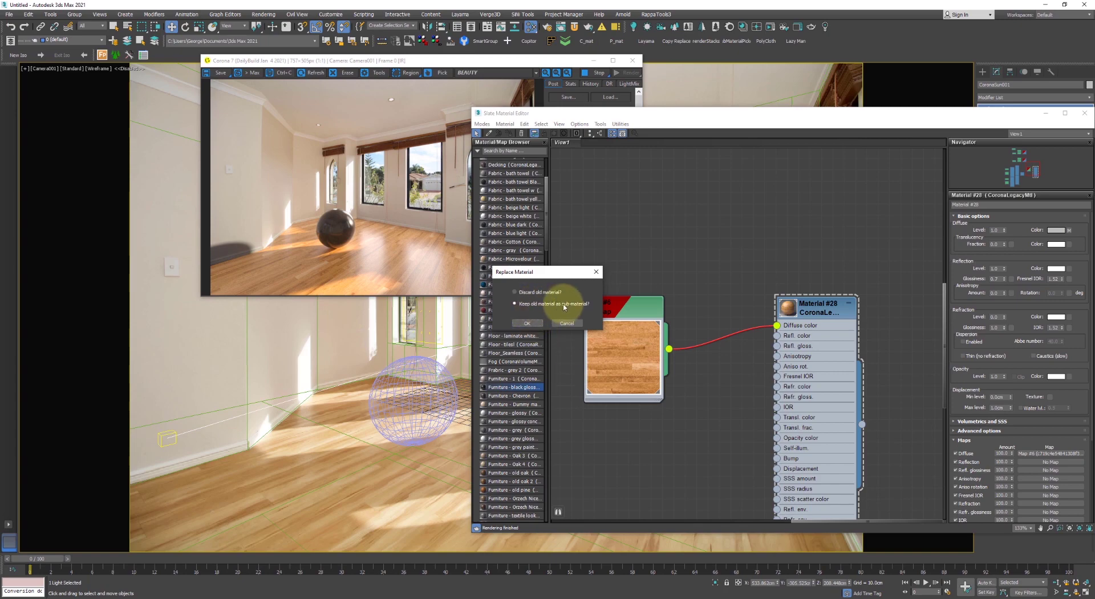
click(527, 322)
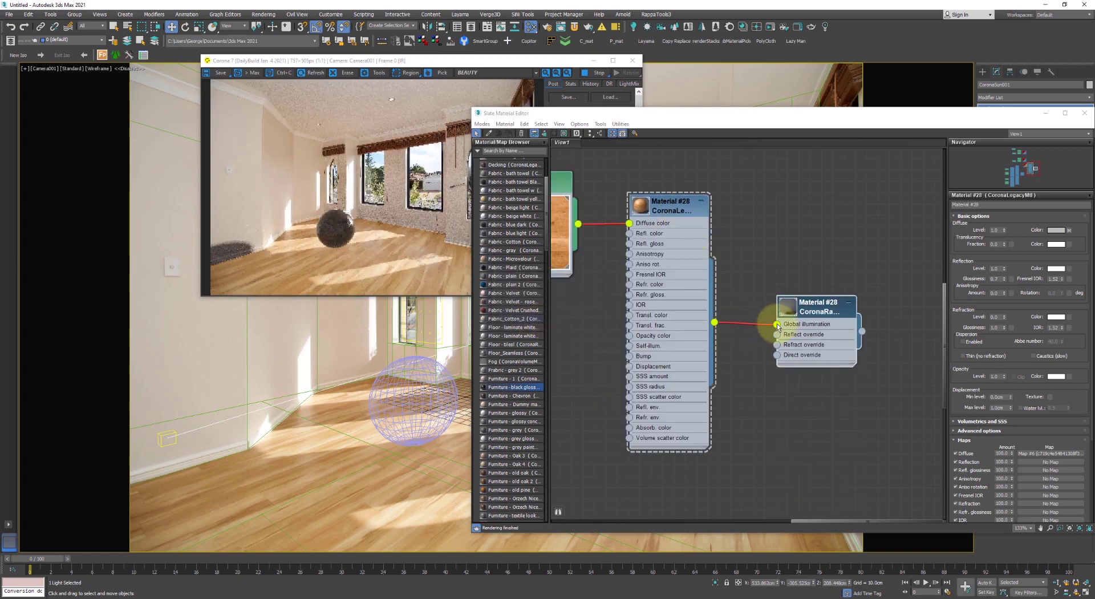
Collapse the wood CoronaLegacyMtl node and connect it to the ray switch's direct, reflect and refract overrides
drag(777, 325, 777, 354)
click(700, 201)
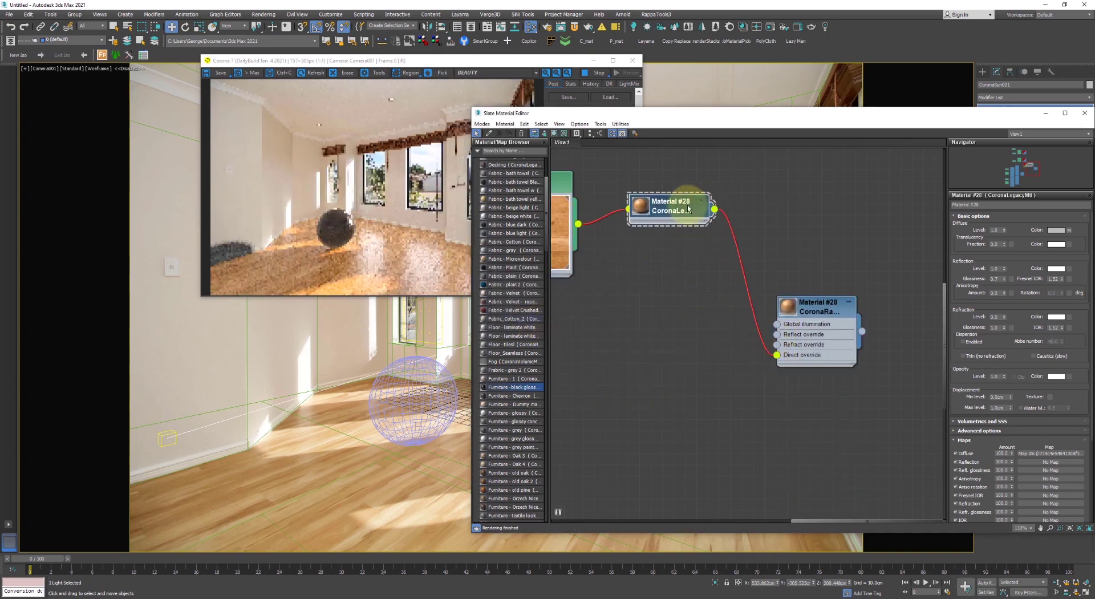
drag(688, 208, 777, 334)
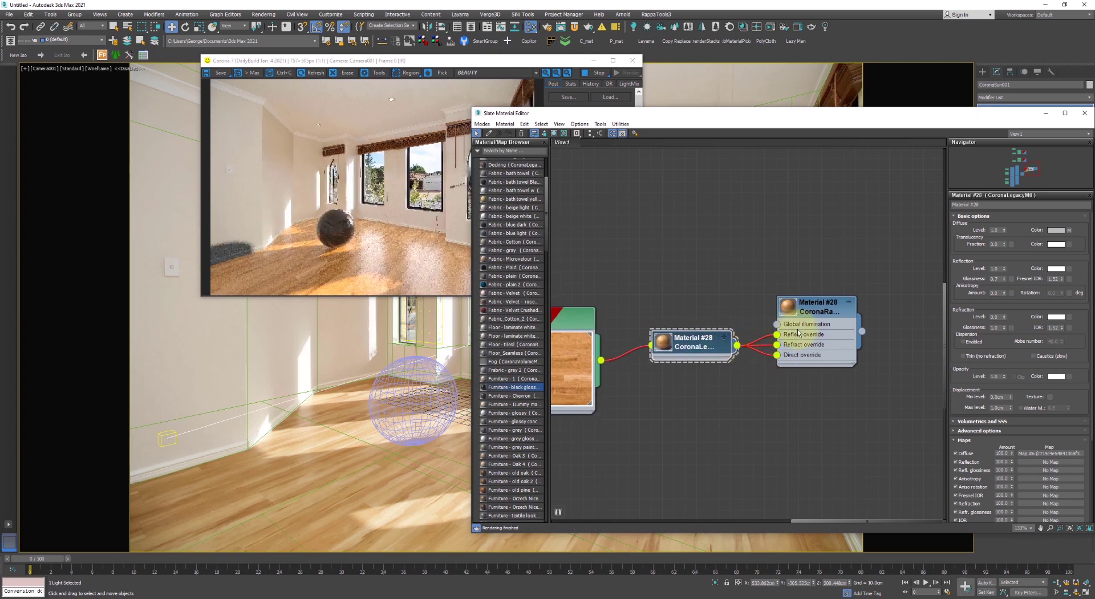
Create a new CoronaLegacyMtl for the ray switch's Global illumination input, and place its collapsed node above the wood material
right_click(728, 280)
mouse_move(753, 296)
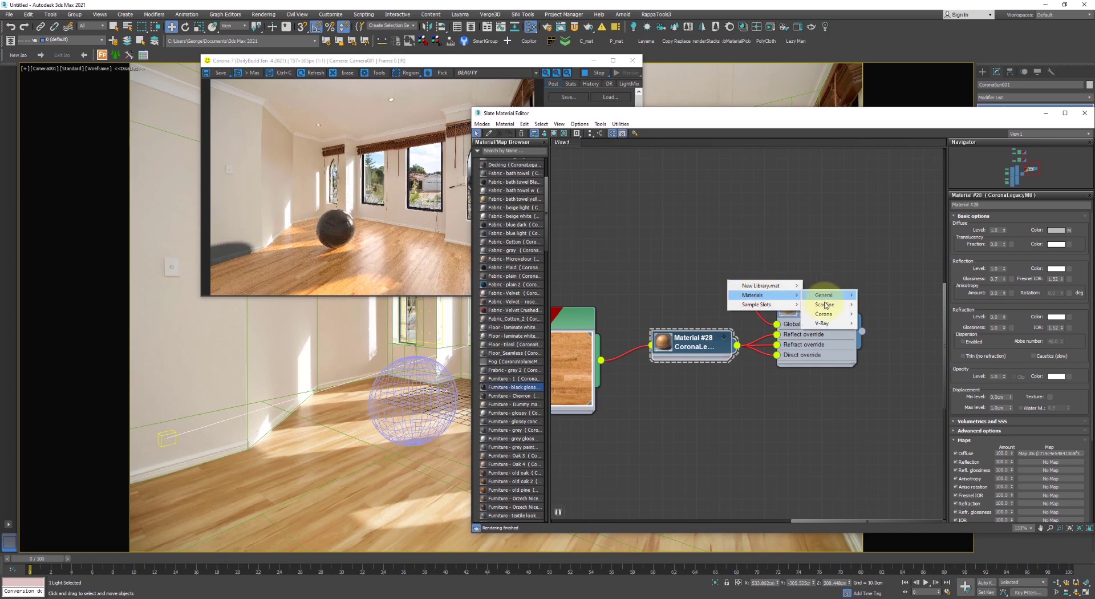
mouse_move(824, 314)
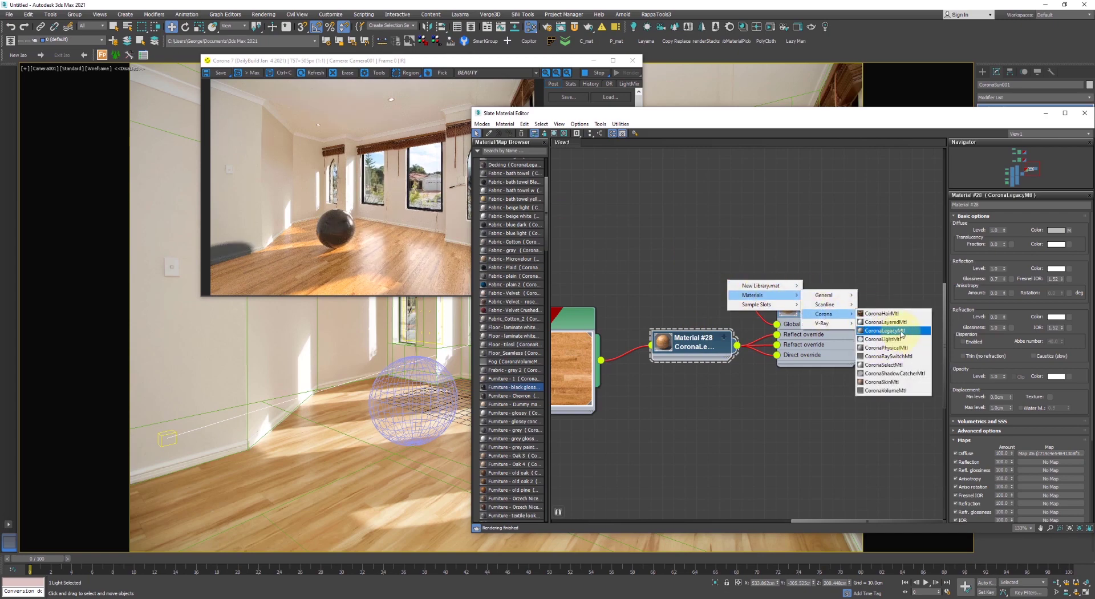
click(890, 331)
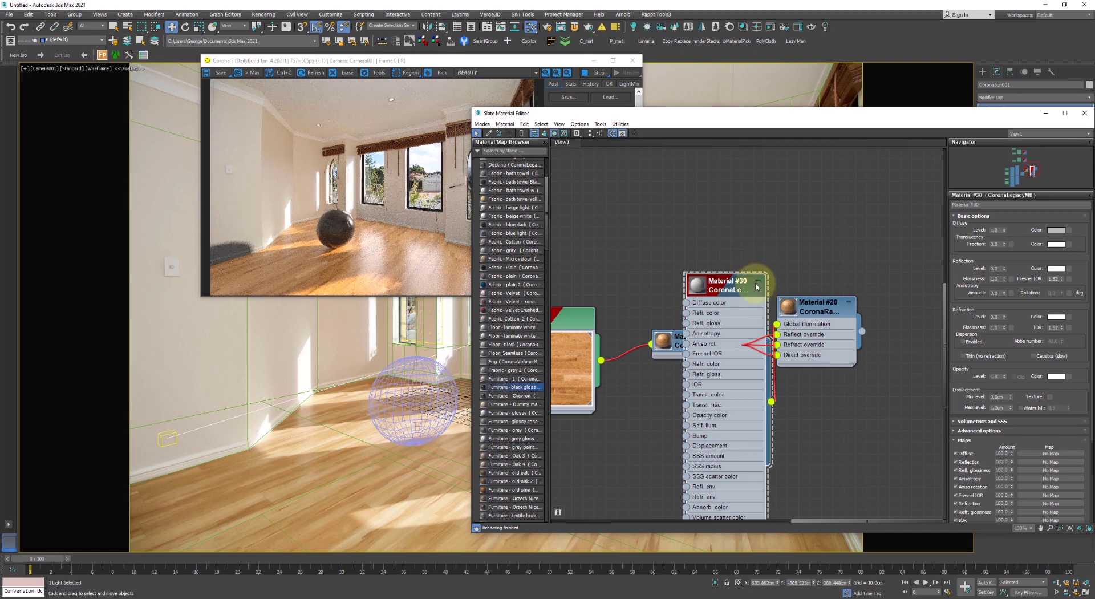
click(758, 281)
drag(742, 287, 702, 301)
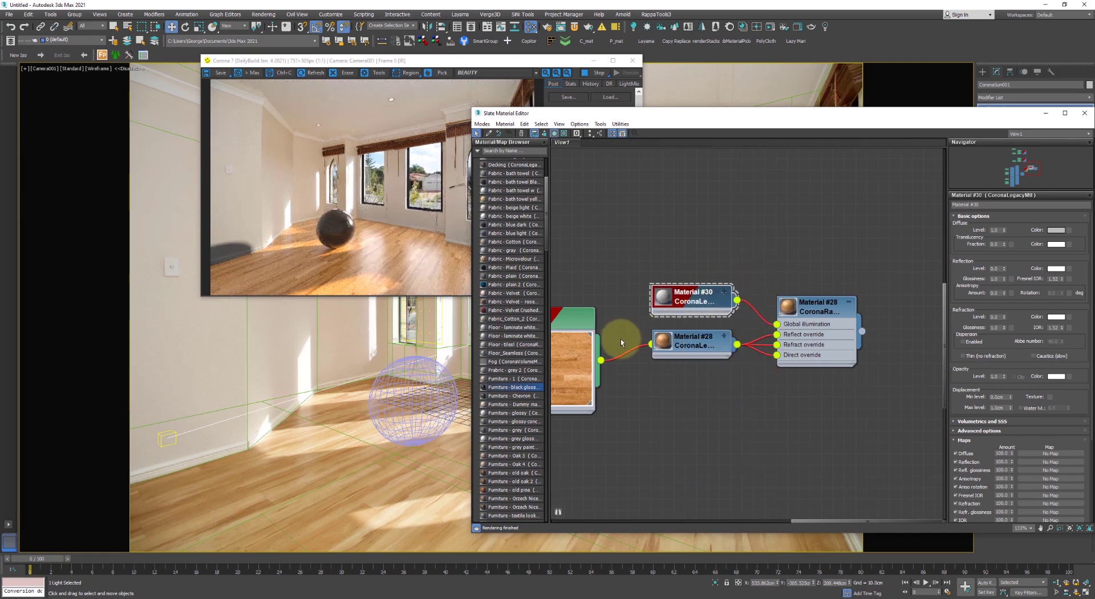
Enlarge the preview of the wood CoronaLegacyMtl node and close the Slate Material Editor
click(788, 312)
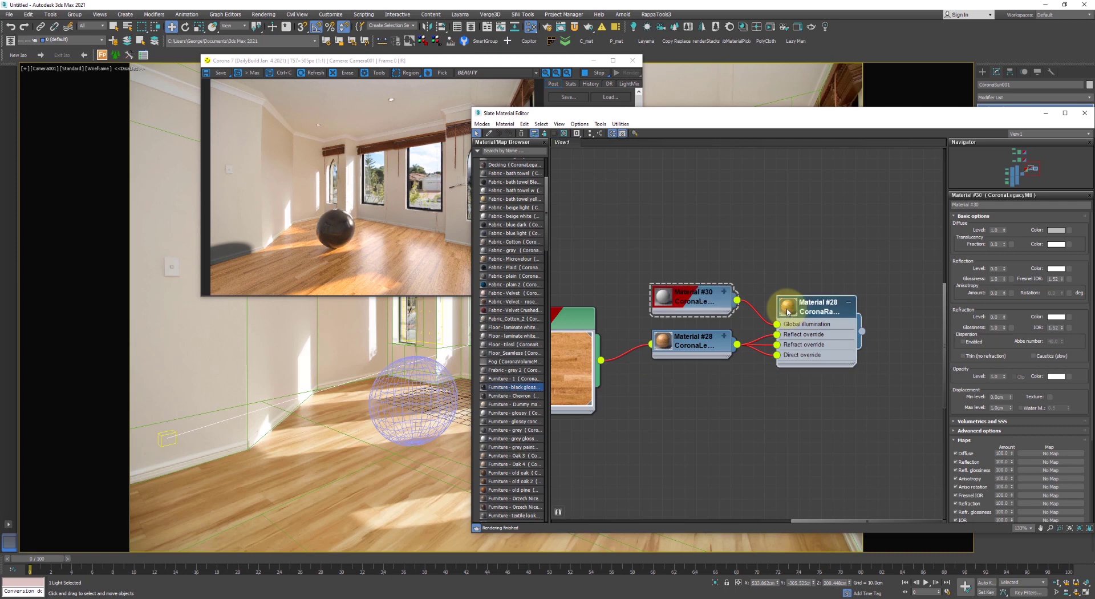
double_click(667, 349)
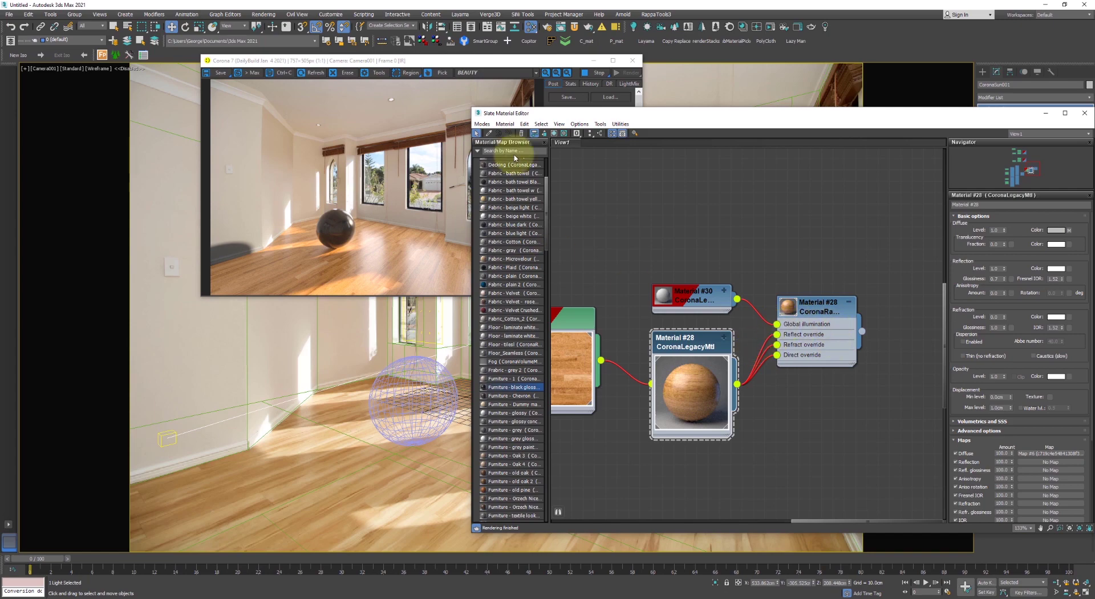
click(1084, 113)
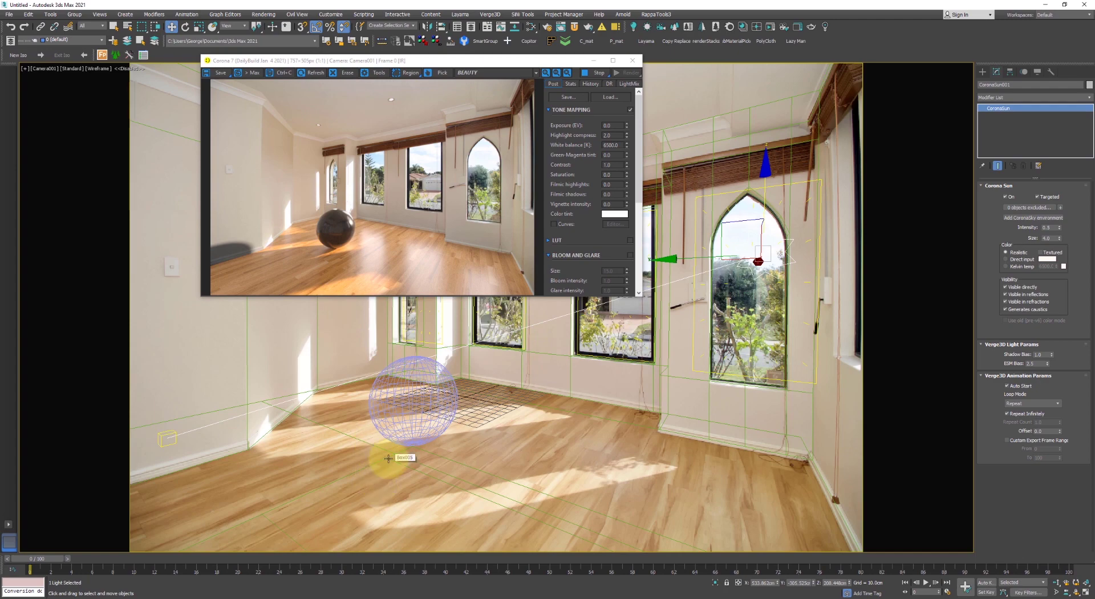
Reopen the Slate Material Editor and insert a CoronaColorCorrect map between the wood bitmap and the wood CoronaLegacyMtl's diffuse colour
click(531, 27)
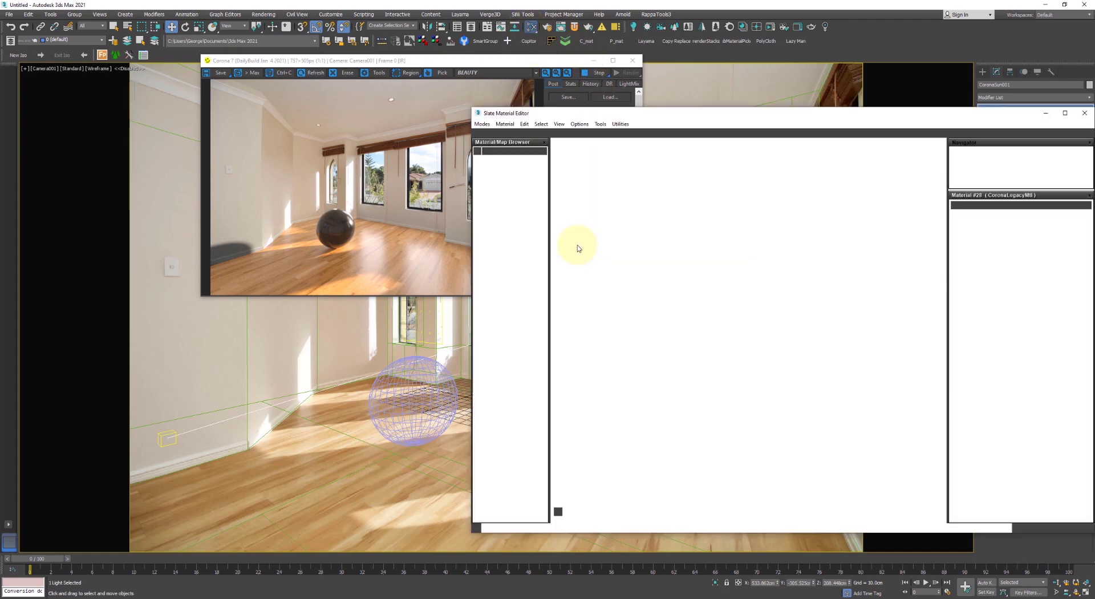
scroll(619, 419, down, 2)
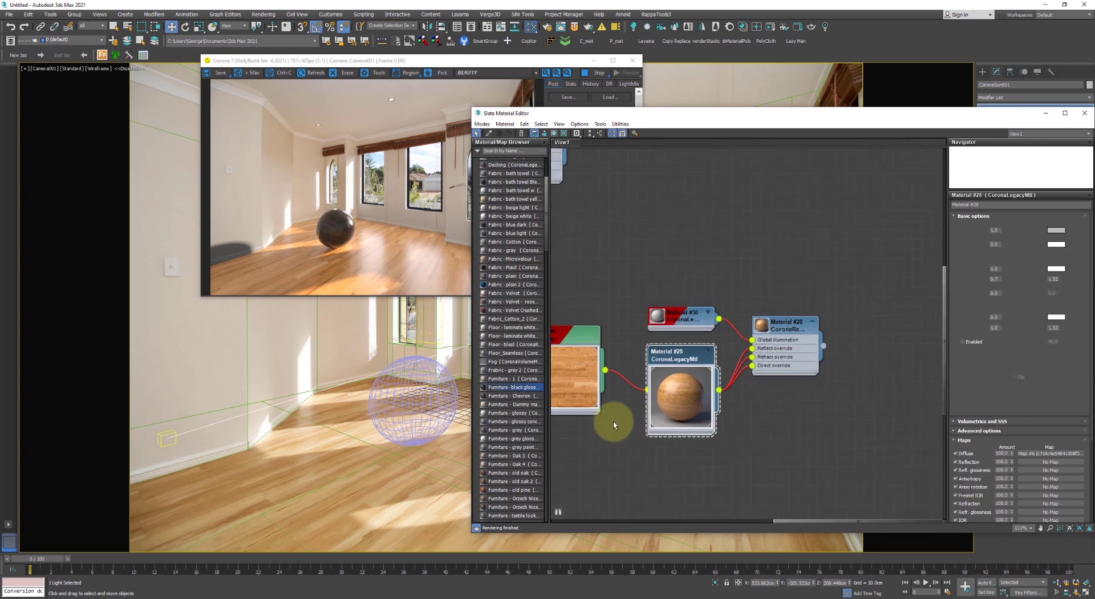
middle_drag(579, 377, 782, 311)
scroll(783, 309, up, 2)
middle_drag(915, 331, 654, 319)
click(767, 240)
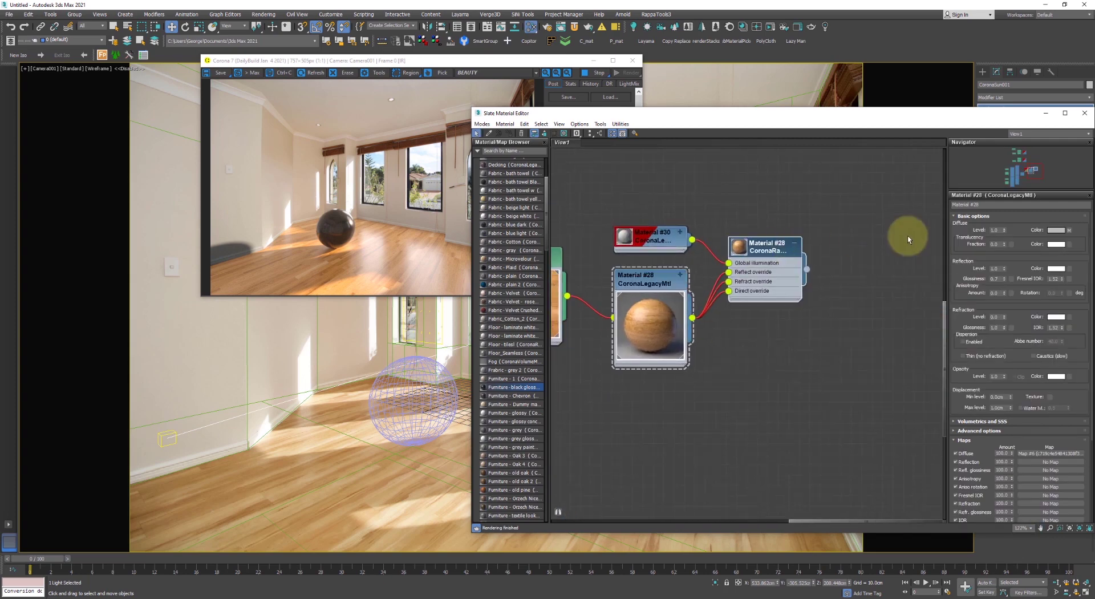
middle_drag(570, 286, 730, 275)
scroll(704, 279, up, 1)
drag(691, 253, 609, 277)
right_click(617, 215)
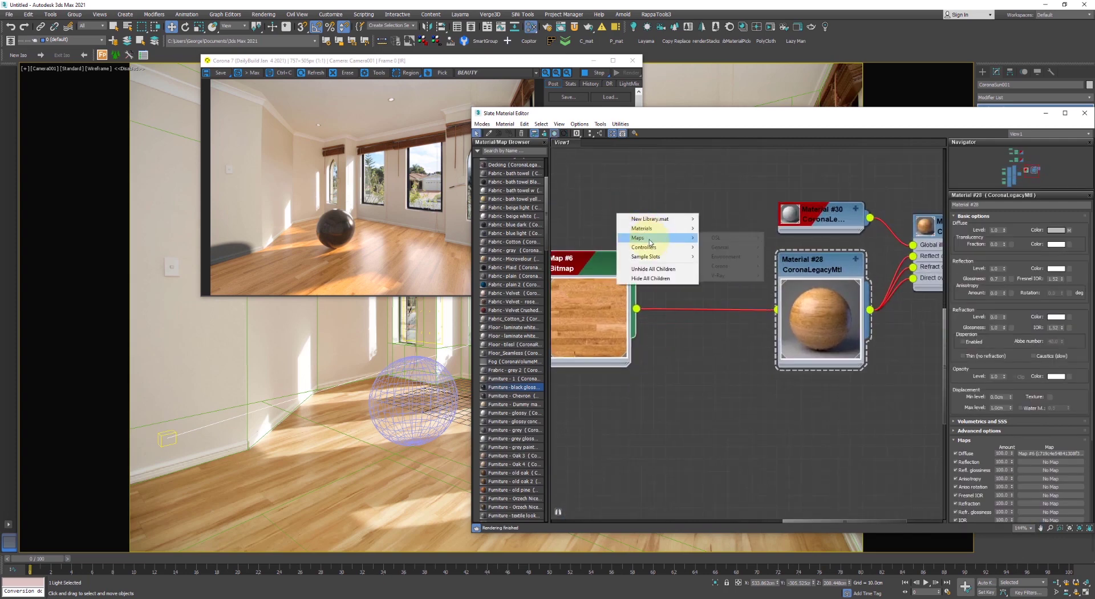
mouse_move(673, 237)
mouse_move(723, 267)
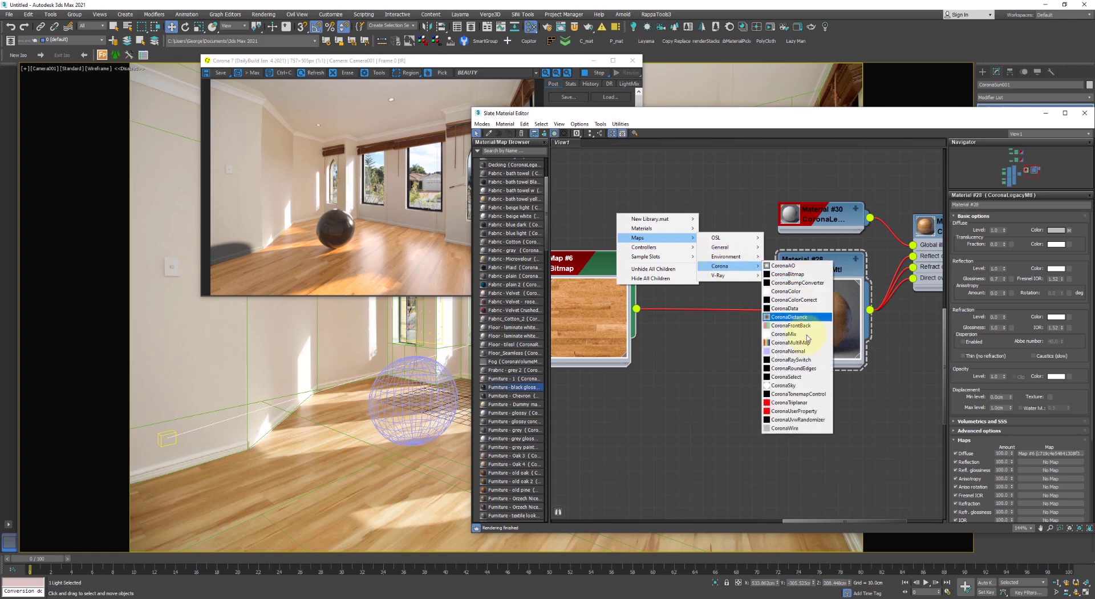
click(793, 300)
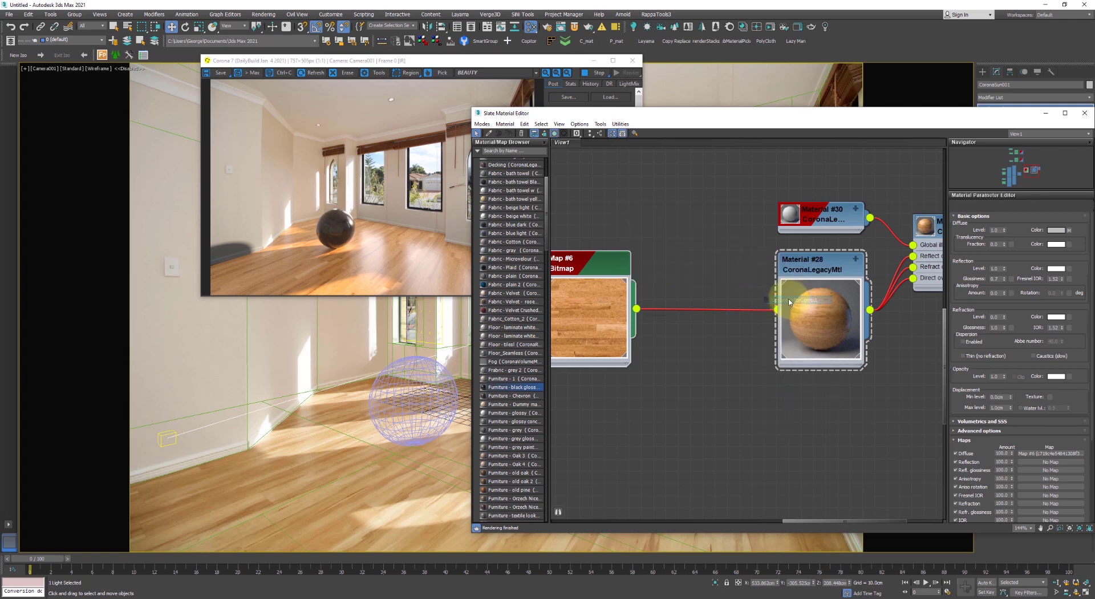
drag(661, 225, 719, 303)
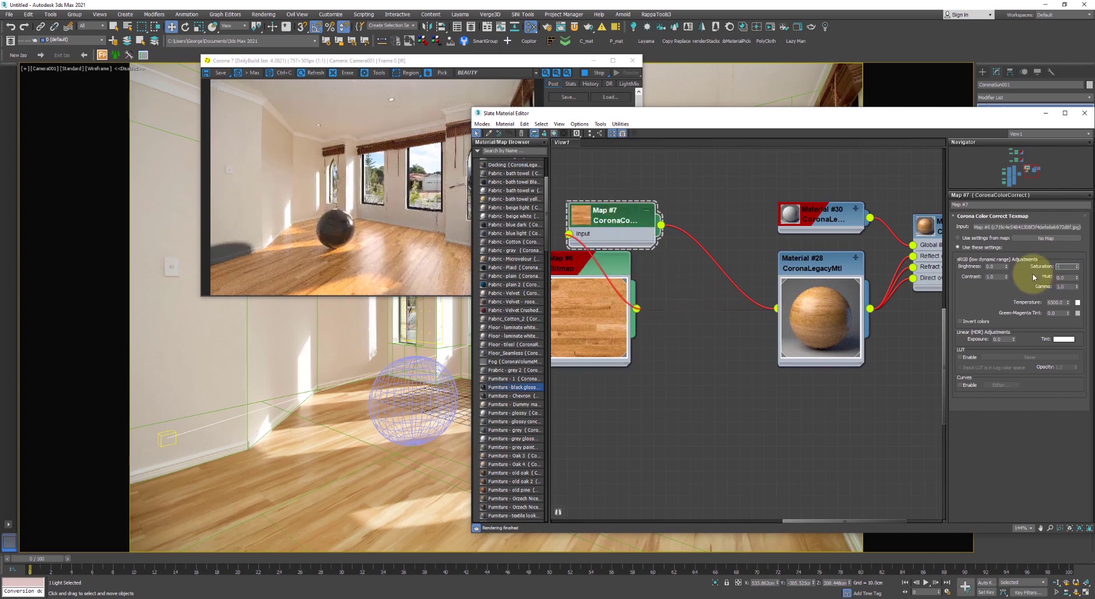
Set the wood CoronaColorCorrect map's saturation to -0.15 and its brightness to 0.1
key(Return)
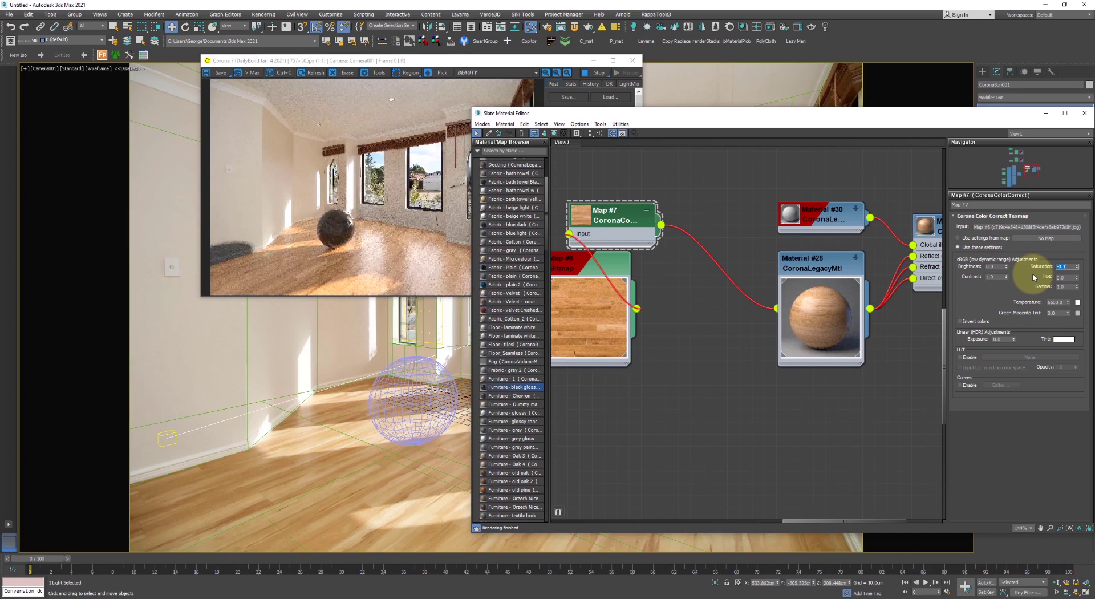
text(-.2)
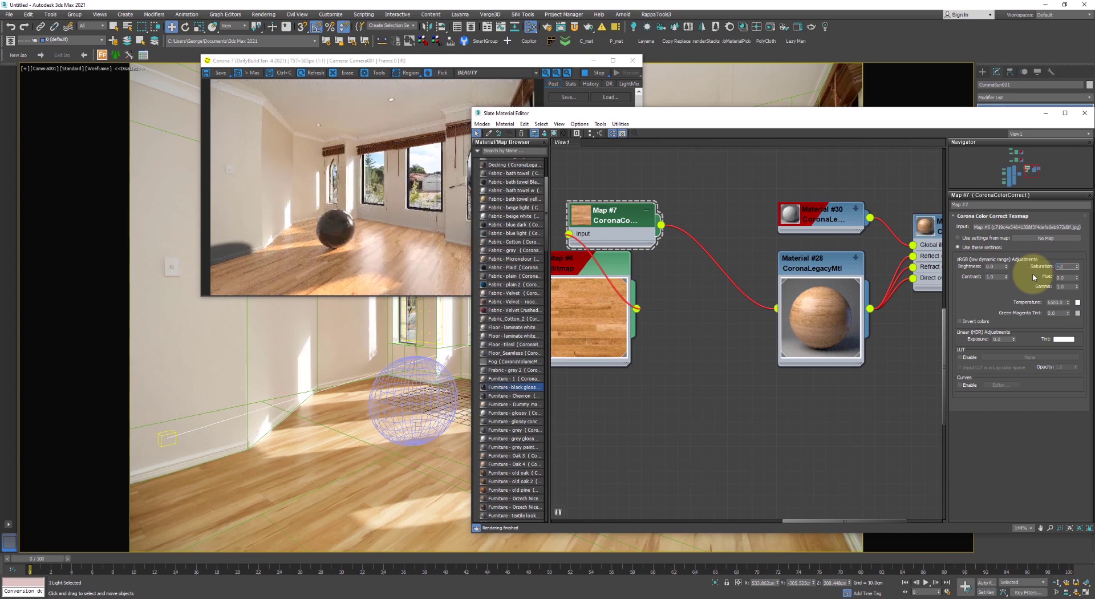
text(5)
key(Return)
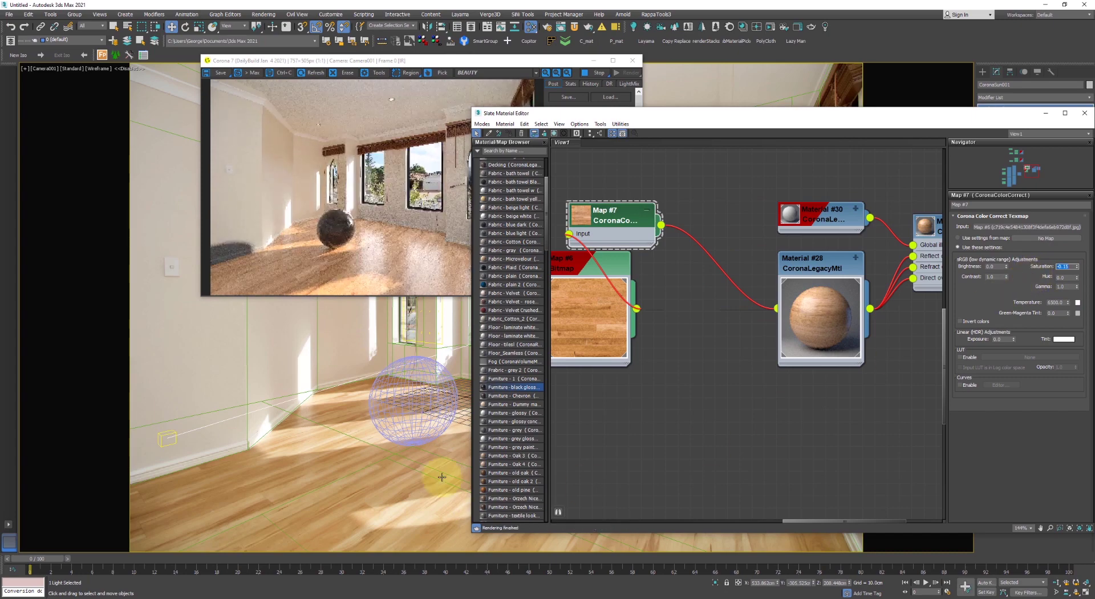
double_click(995, 267)
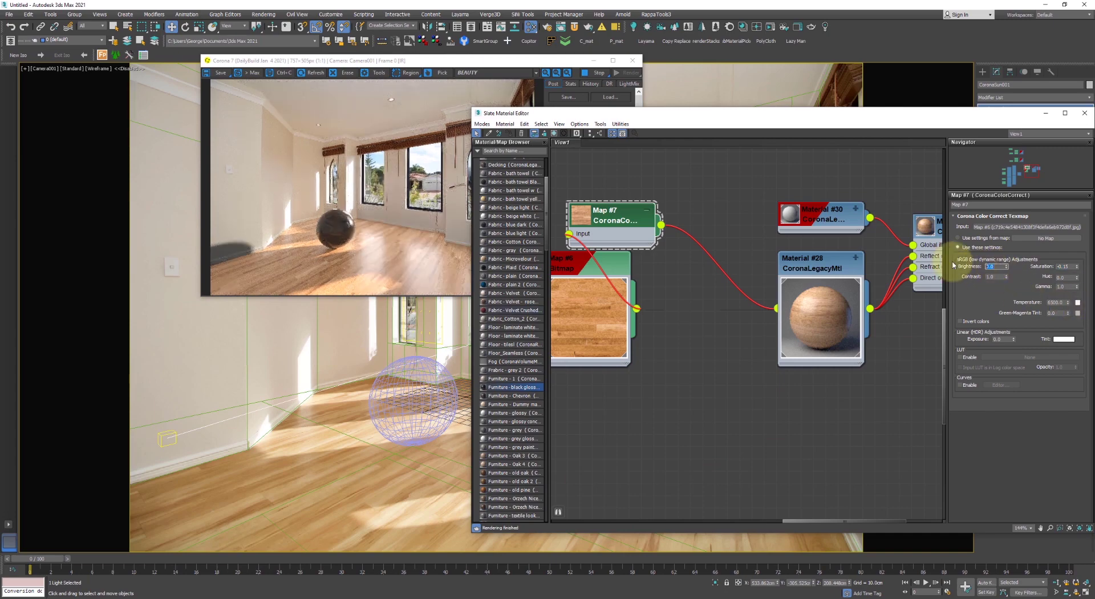
text(.1)
key(Return)
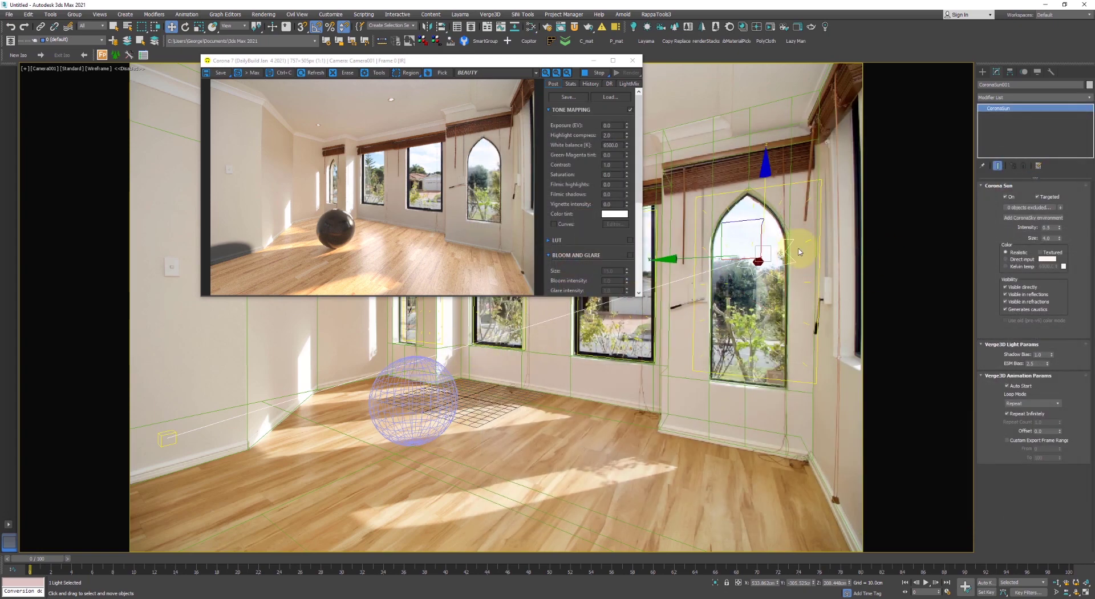
Move the CoronaSun up past the blind above the arched window and switch its colour to Direct input
drag(747, 219, 792, 139)
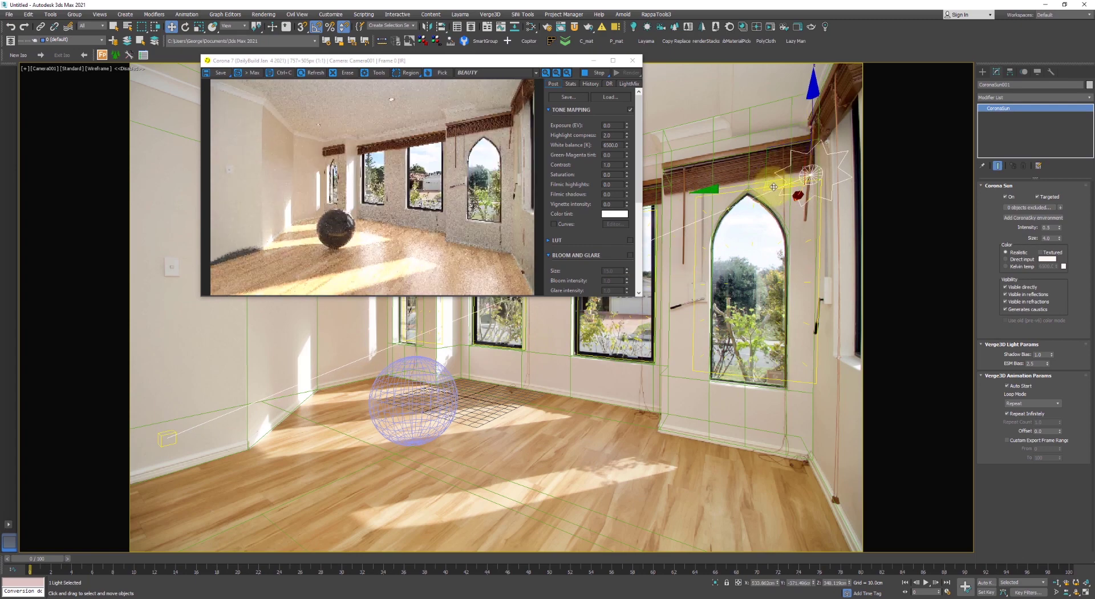
drag(774, 186, 794, 166)
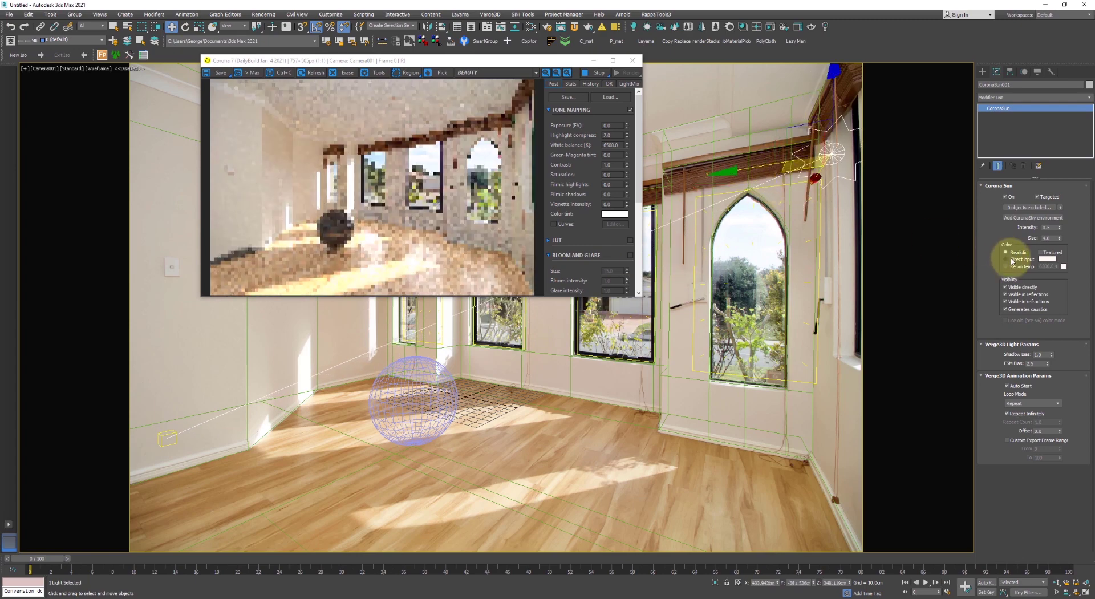
click(1011, 260)
click(412, 268)
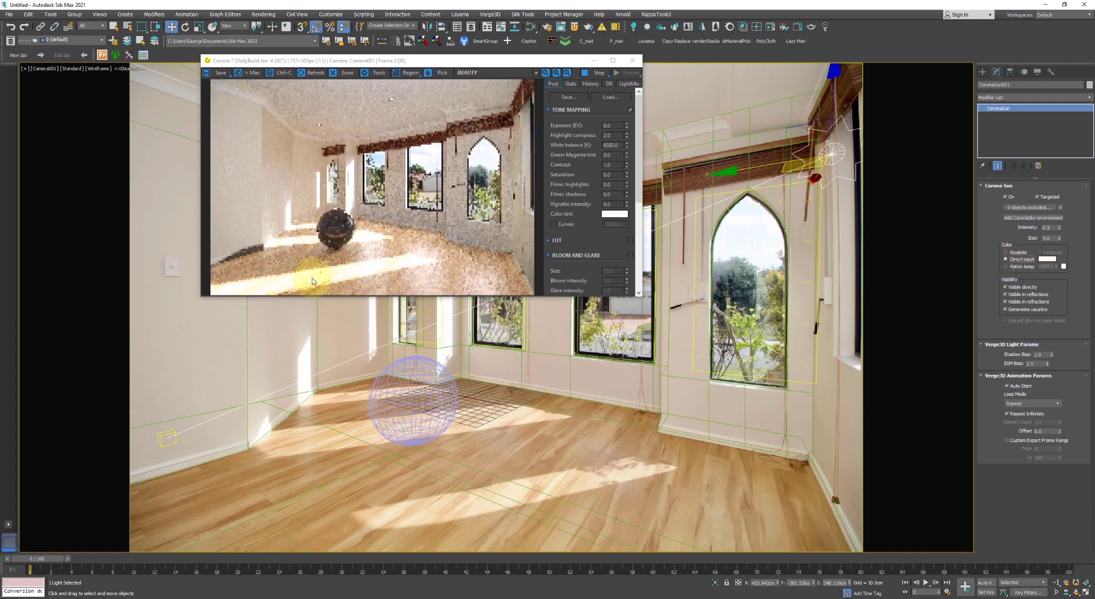
Set the CoronaSun's intensity to 0.07
double_click(1053, 227)
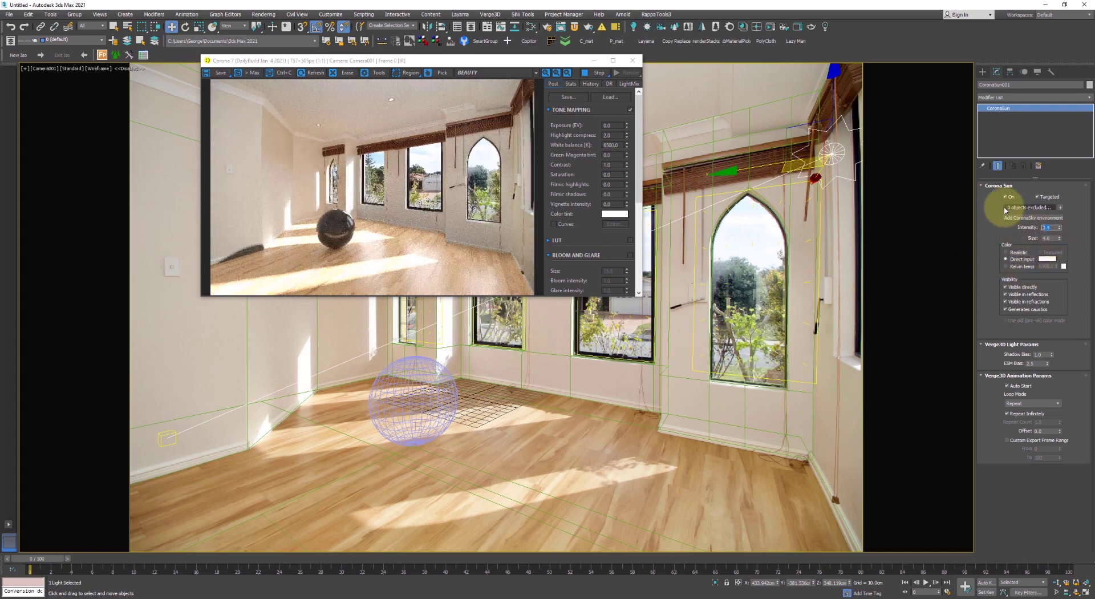
text(1)
key(Return)
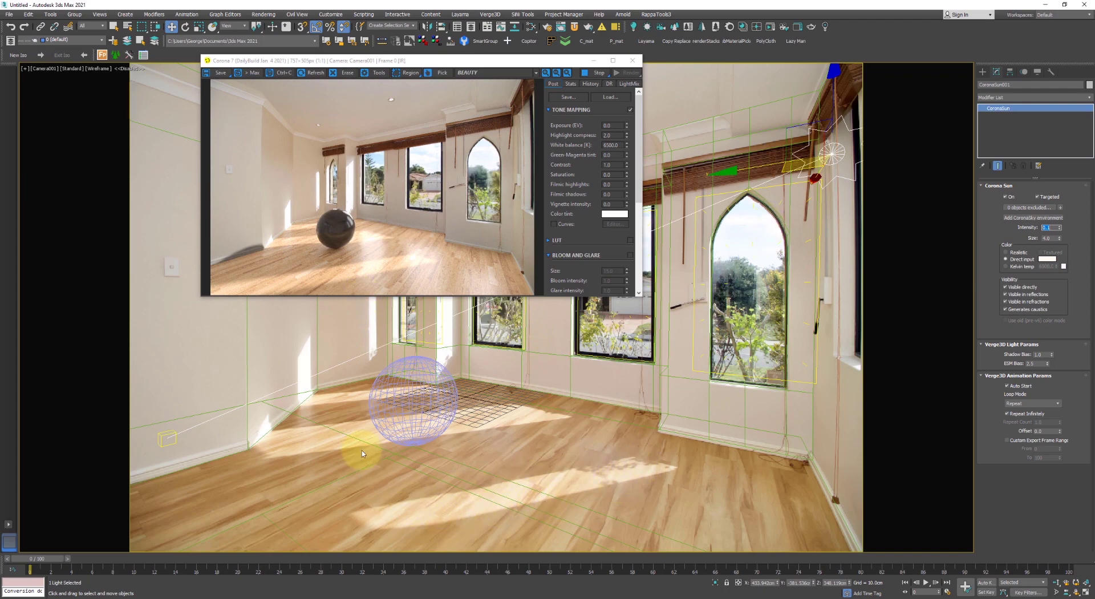
click(1059, 225)
click(1059, 226)
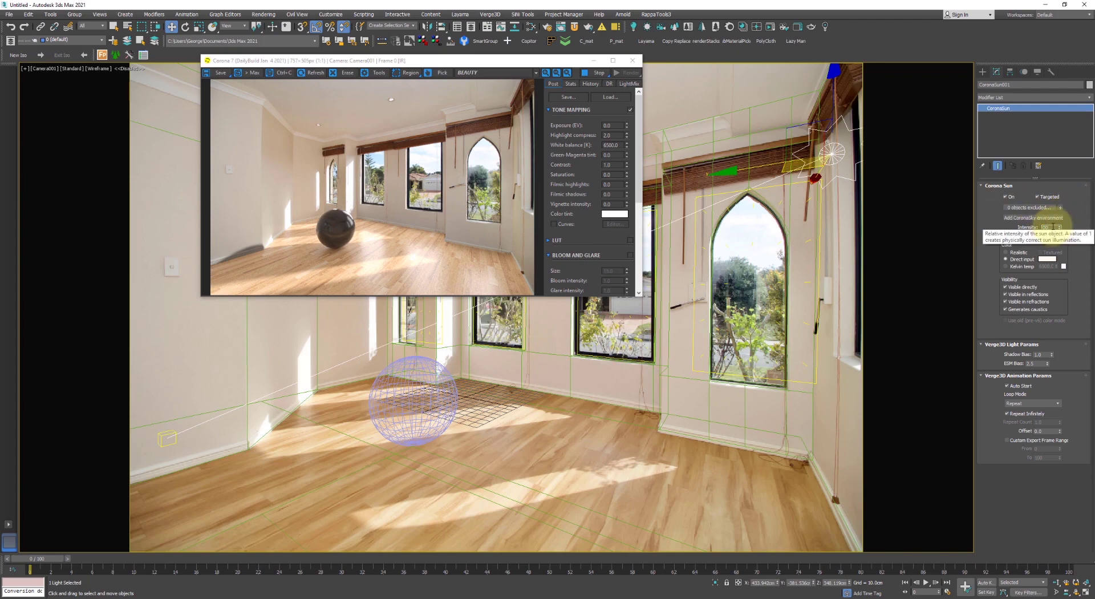
click(1054, 227)
text(0.05)
key(Return)
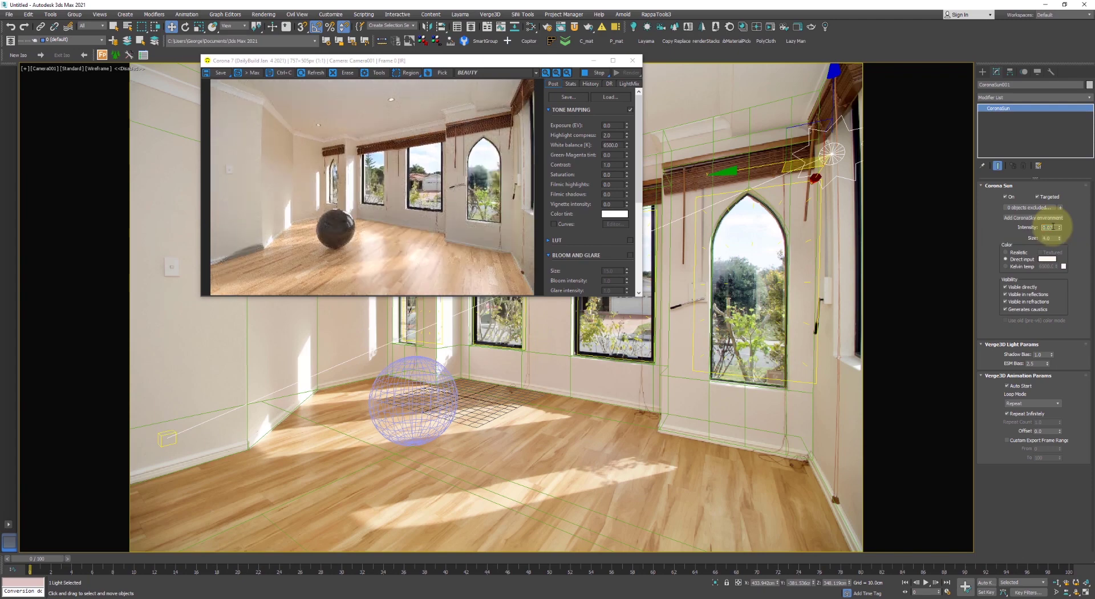
key(Return)
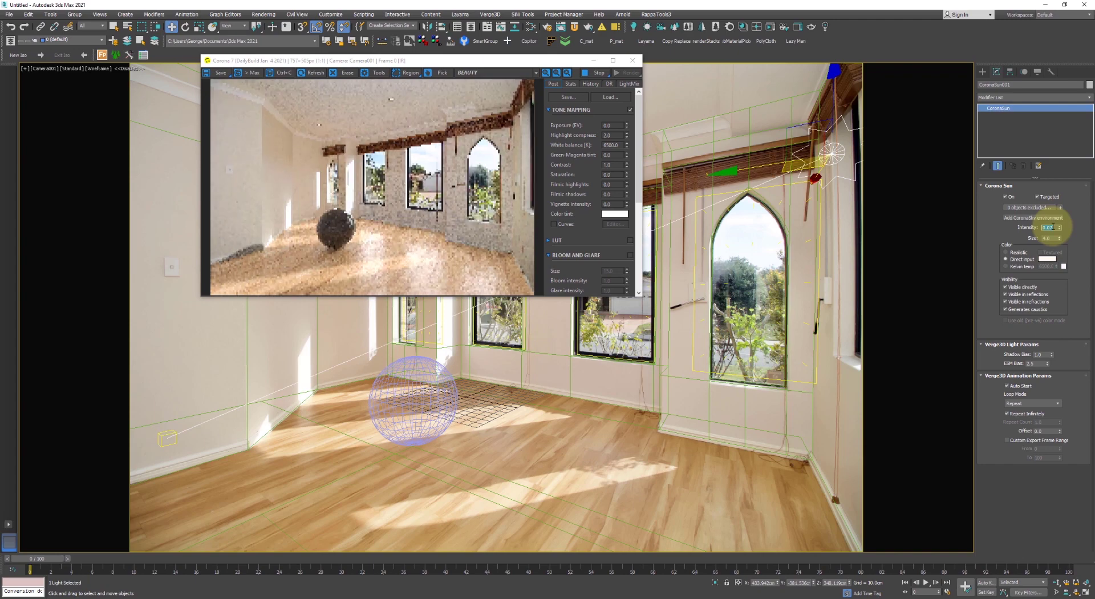
Move the dark test sphere across the floor to the wall with the light switch to test its shadow
click(419, 426)
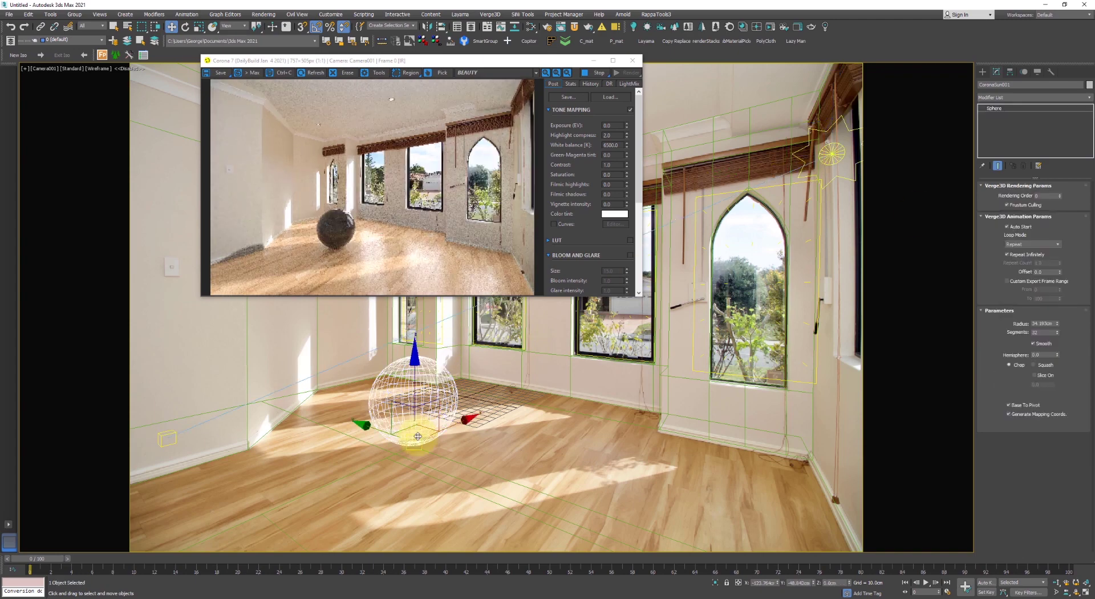
drag(409, 432, 467, 435)
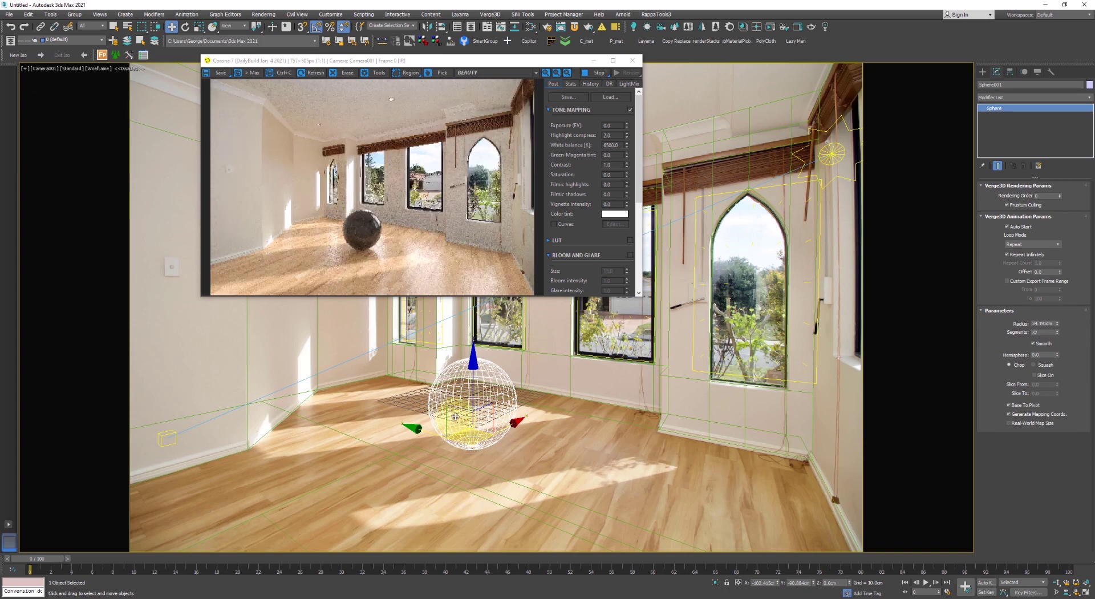
drag(455, 417, 297, 439)
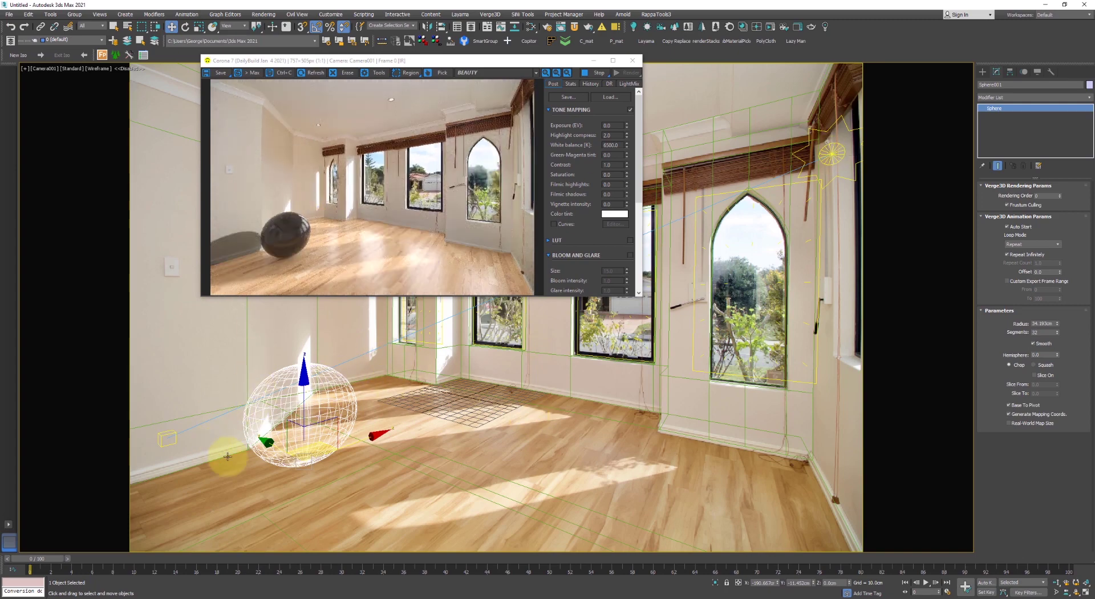
Examine the room mesh around the sphere by switching the viewport between shaded and wireframe display
key(F3)
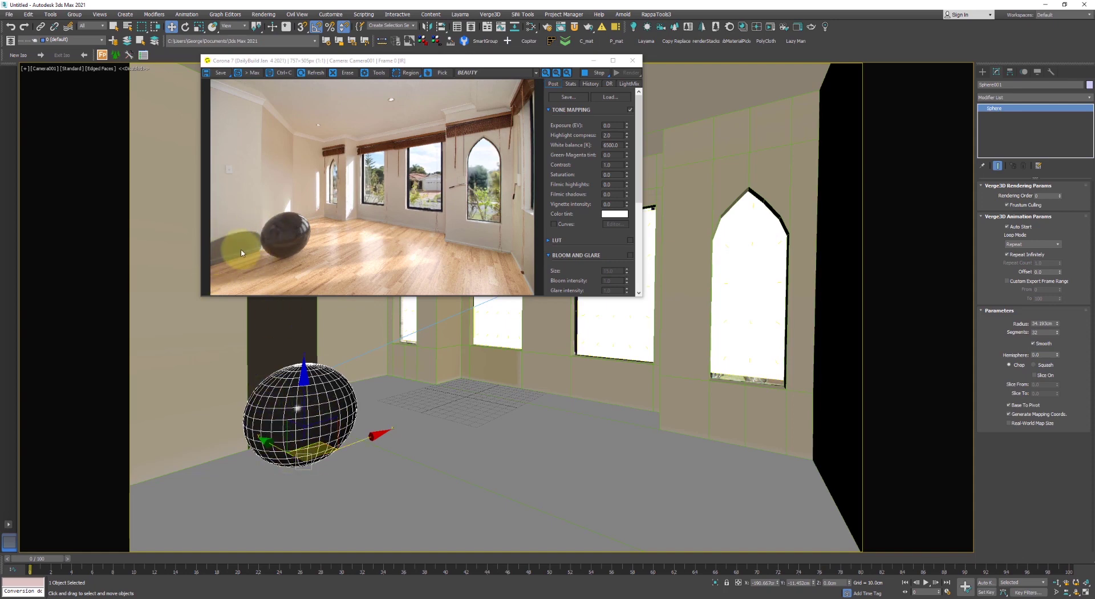
key(F3)
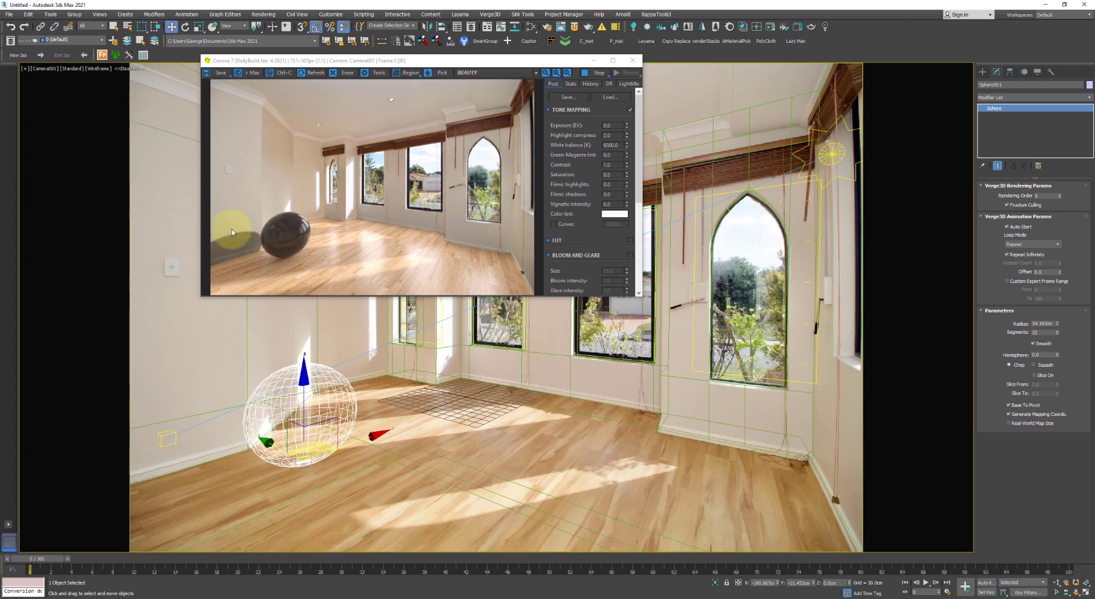
click(246, 341)
key(F3)
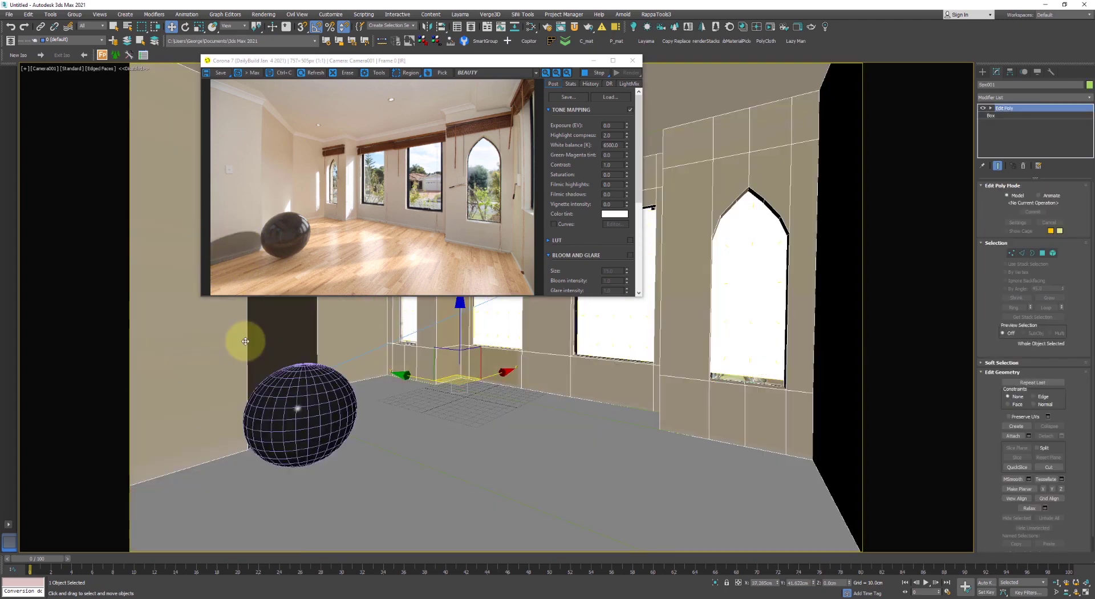
key(F3)
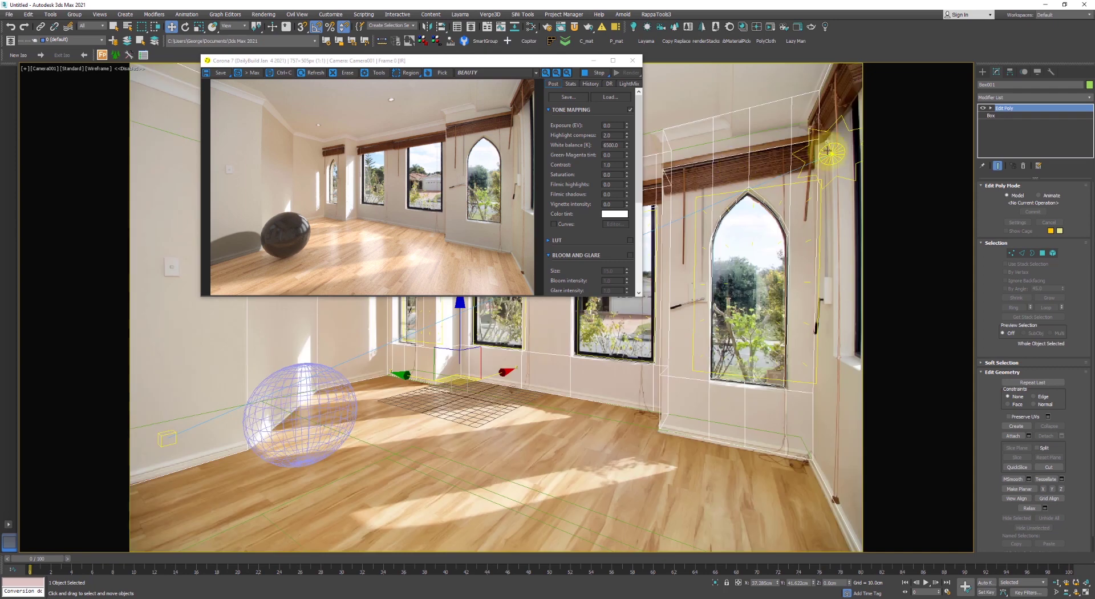
Stop the interactive render by closing the frame buffer, and turn off the CoronaSun
click(829, 151)
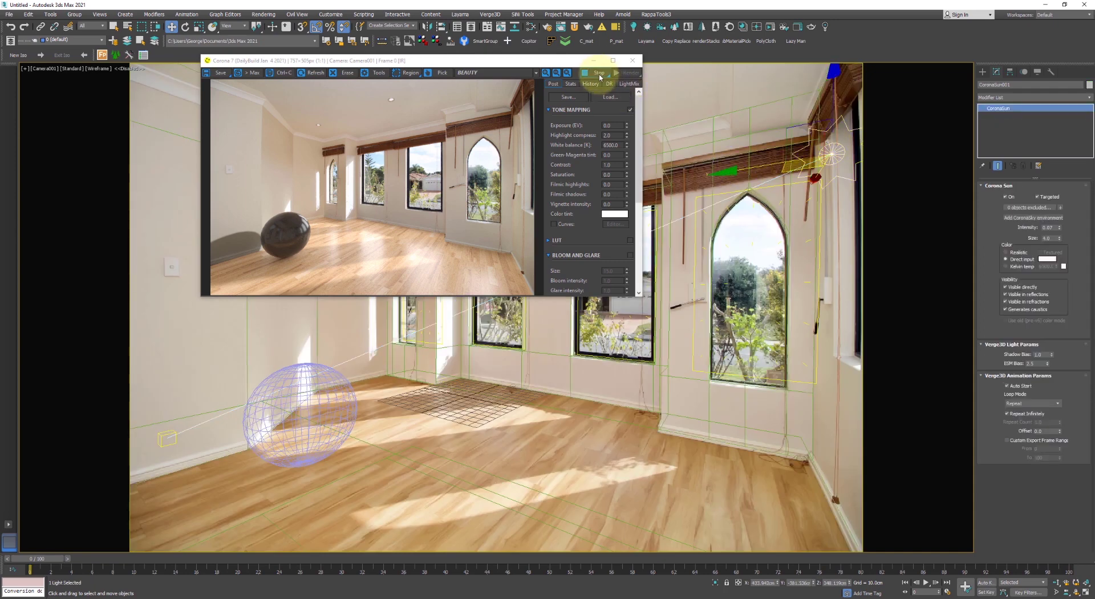
click(633, 60)
click(306, 414)
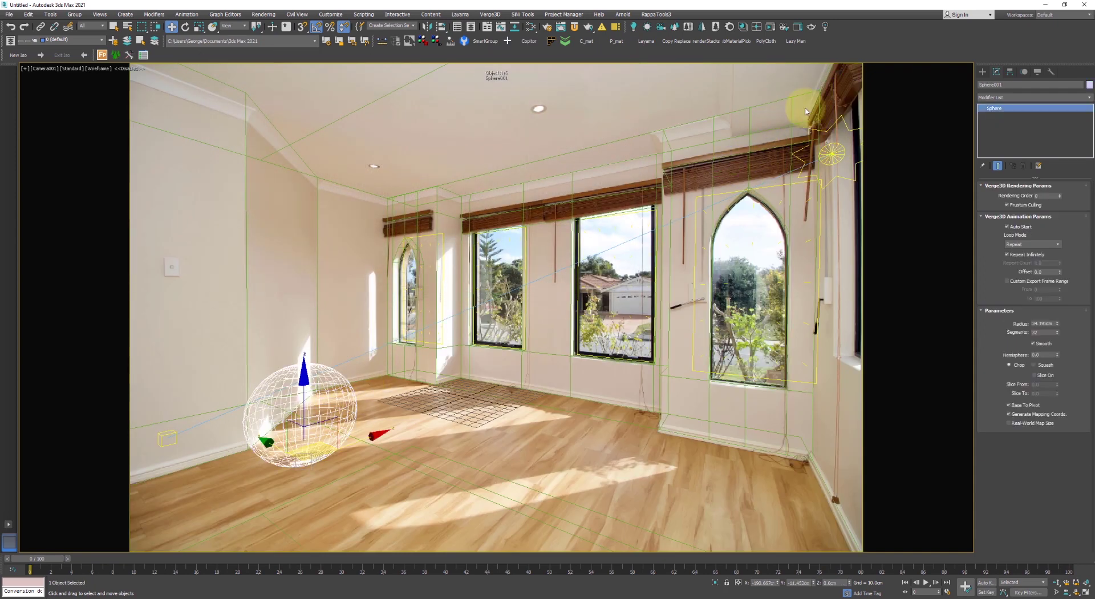
click(831, 150)
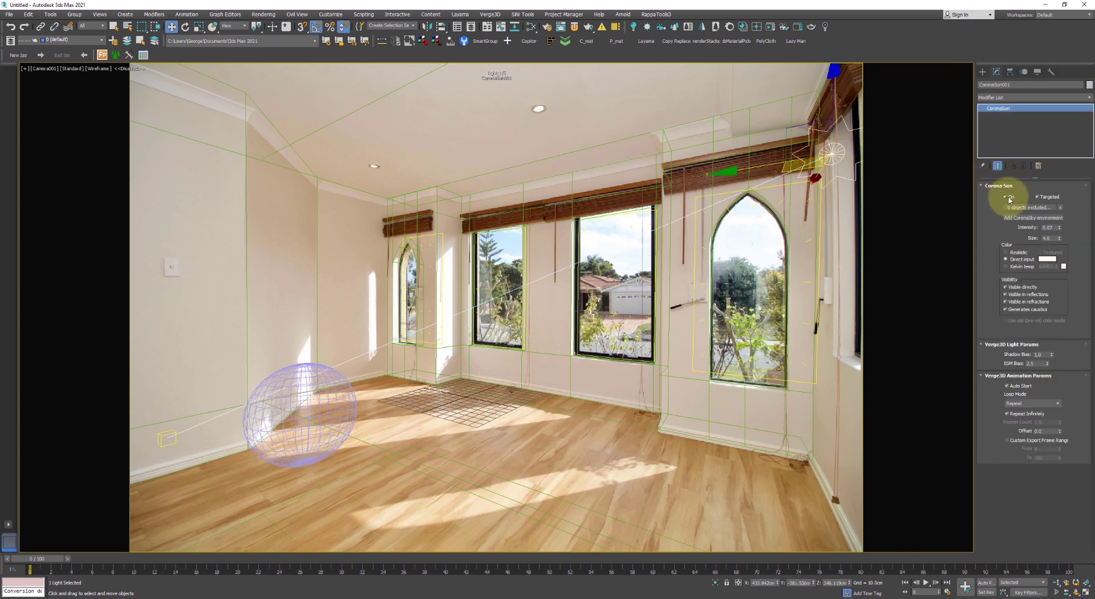
Create a disk-shaped CoronaLight on the room floor
click(982, 72)
click(1000, 84)
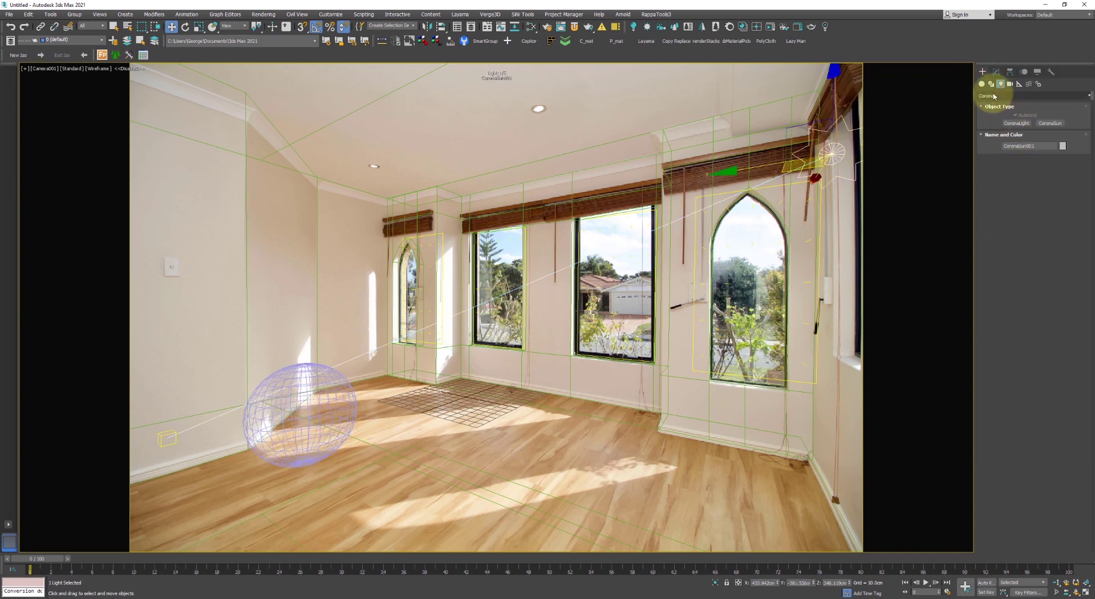
click(1015, 123)
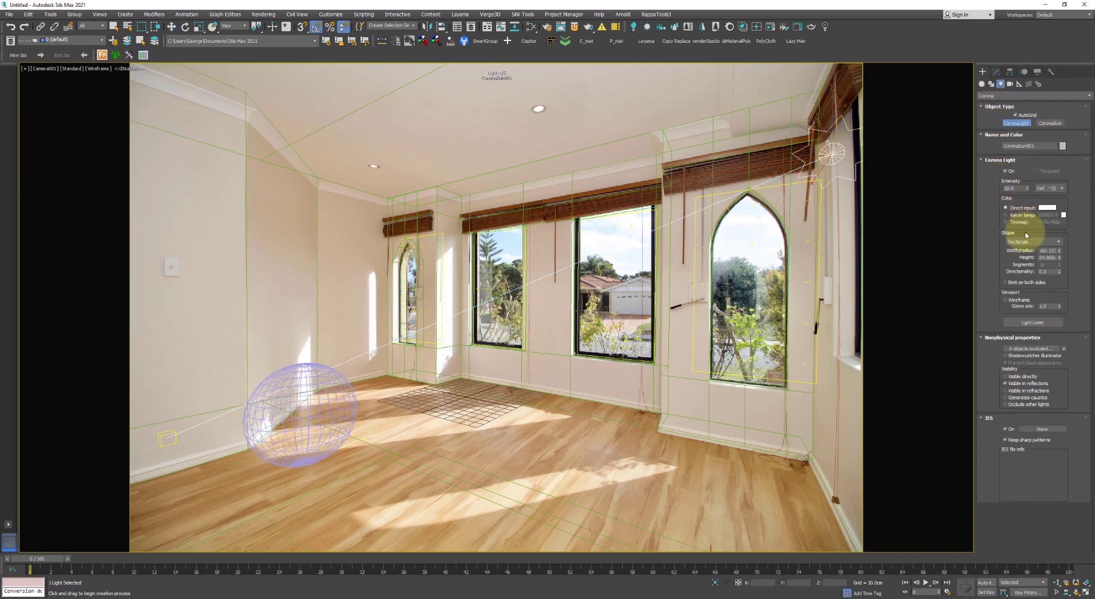
click(1021, 241)
click(1011, 260)
drag(544, 473, 571, 514)
Align the disk CoronaLight to the CoronaSun's position and make the light targeted
key(w)
key(shift+a)
click(829, 160)
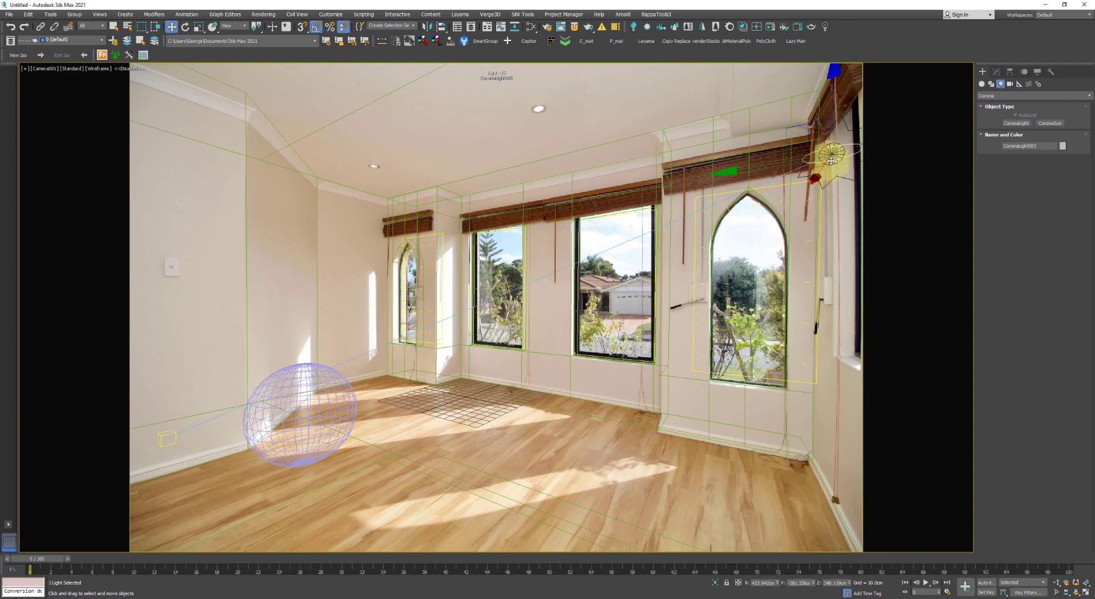
key(e)
click(996, 71)
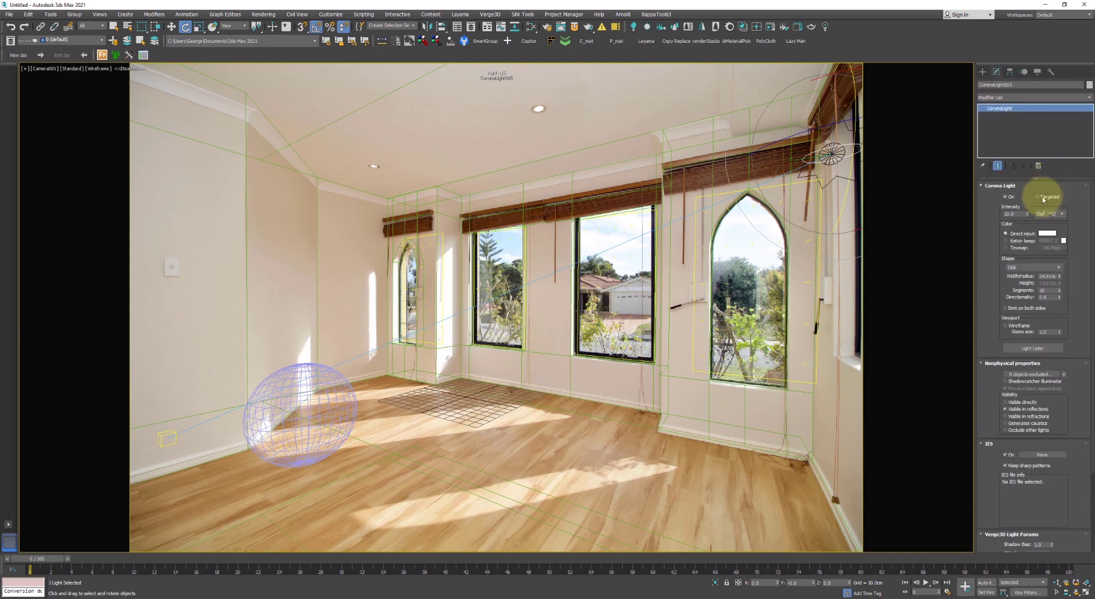
click(1037, 196)
Align the disk light's target to the CoronaSun's target beside the wall
key(w)
click(829, 215)
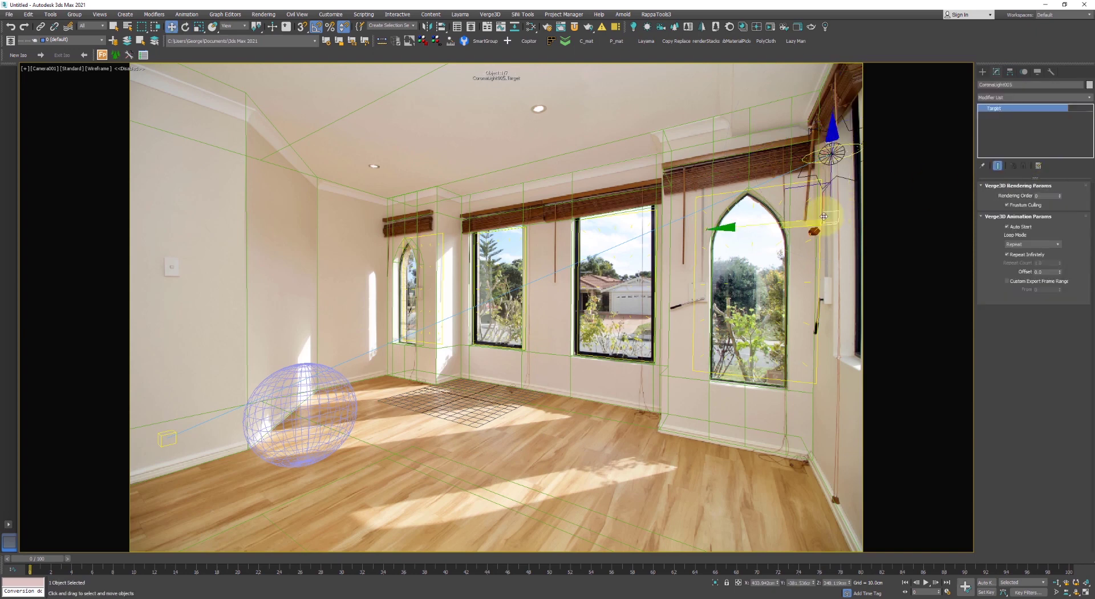
key(shift+a)
click(172, 441)
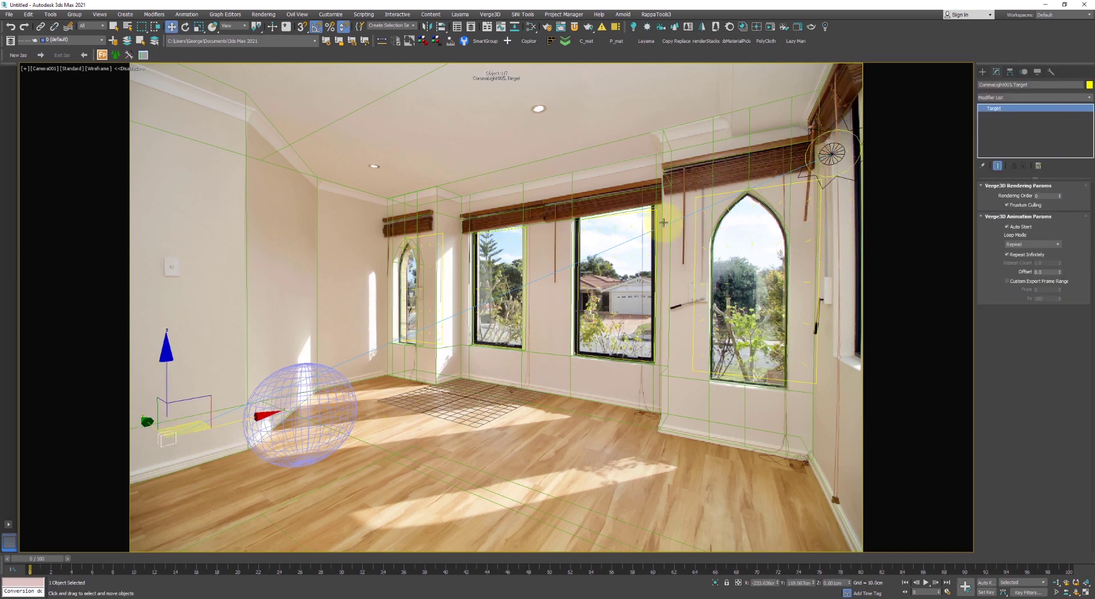
Restart the interactive render, set the disk light's directionality to 0.5, and increase its intensity
click(851, 133)
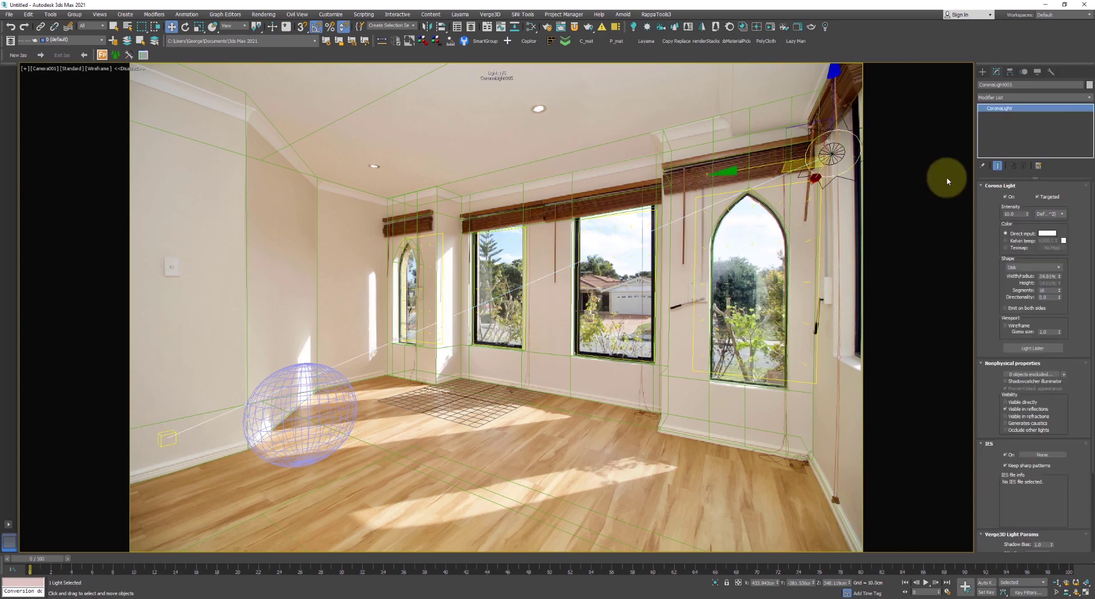
click(770, 27)
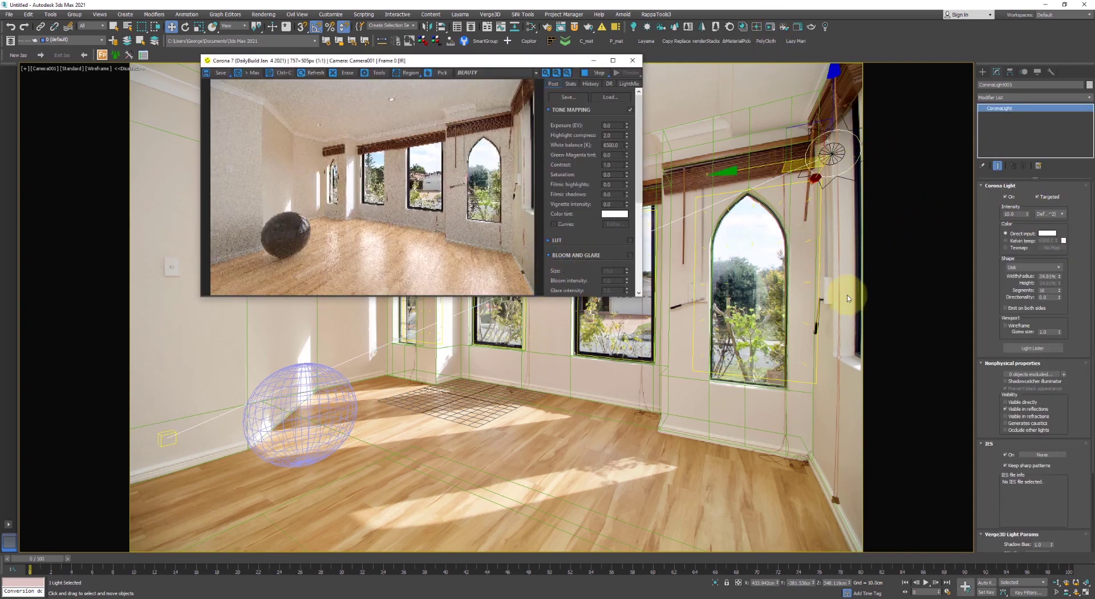
drag(1048, 298, 1014, 294)
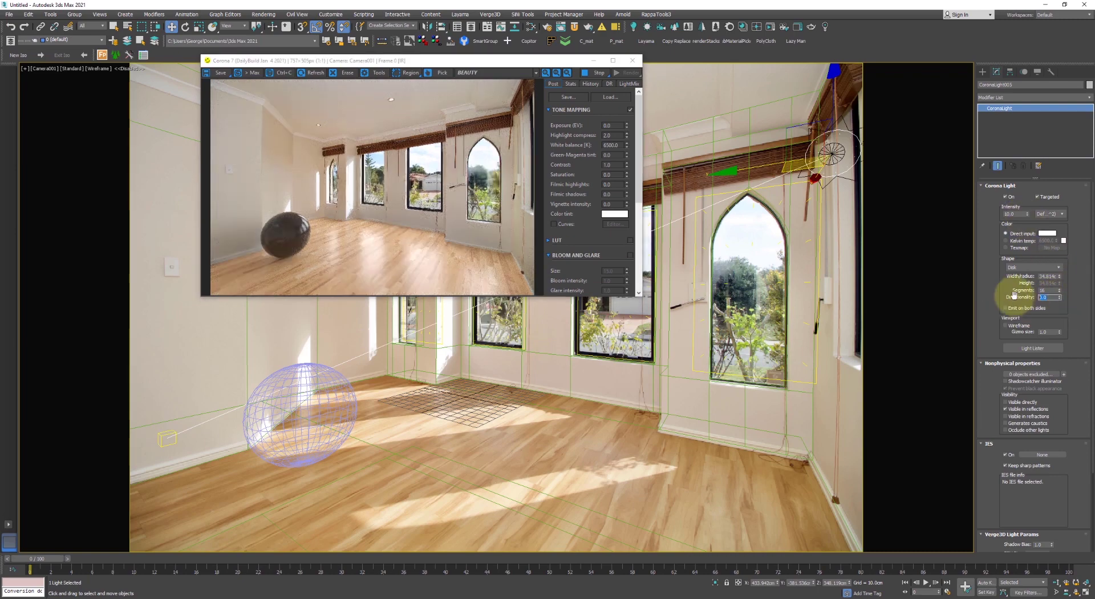
text(0.5)
key(Return)
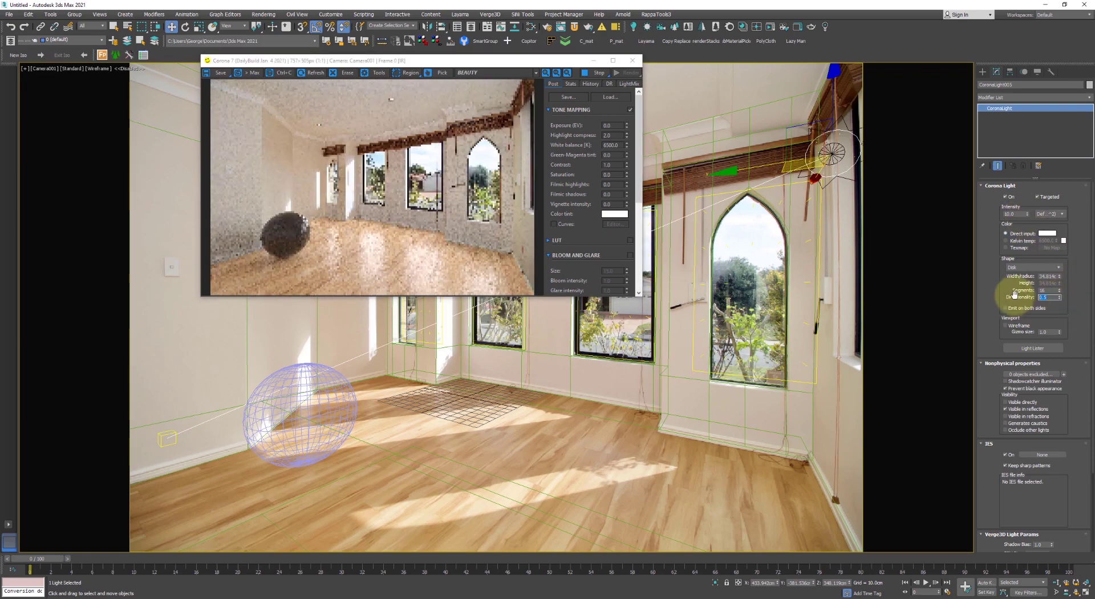
drag(1027, 214, 1042, 141)
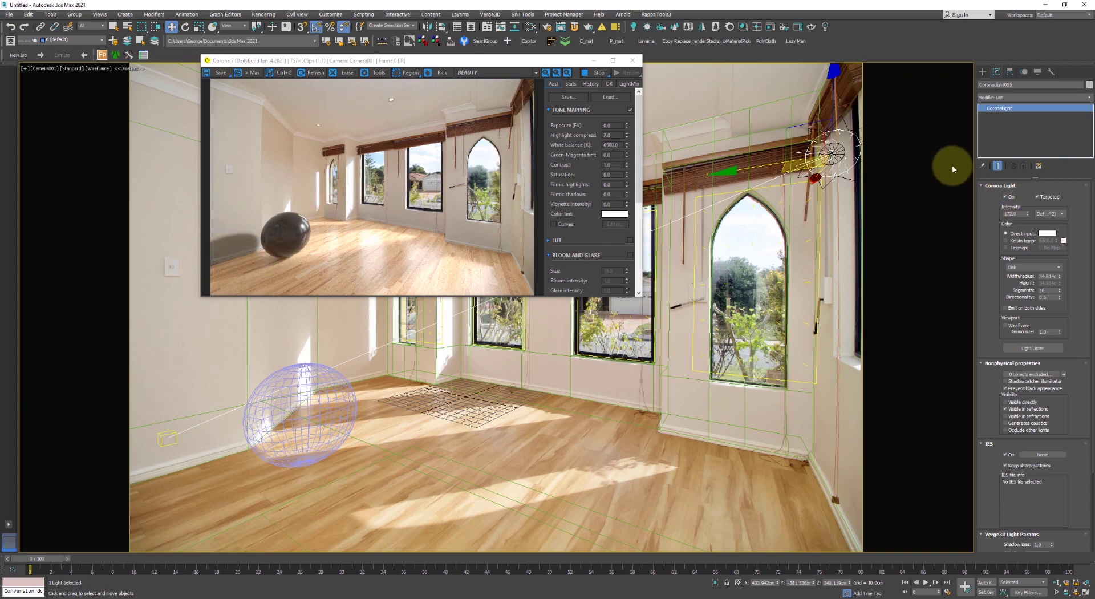
Turn off the disk CoronaLight and turn the CoronaSun back on
click(1006, 198)
click(841, 146)
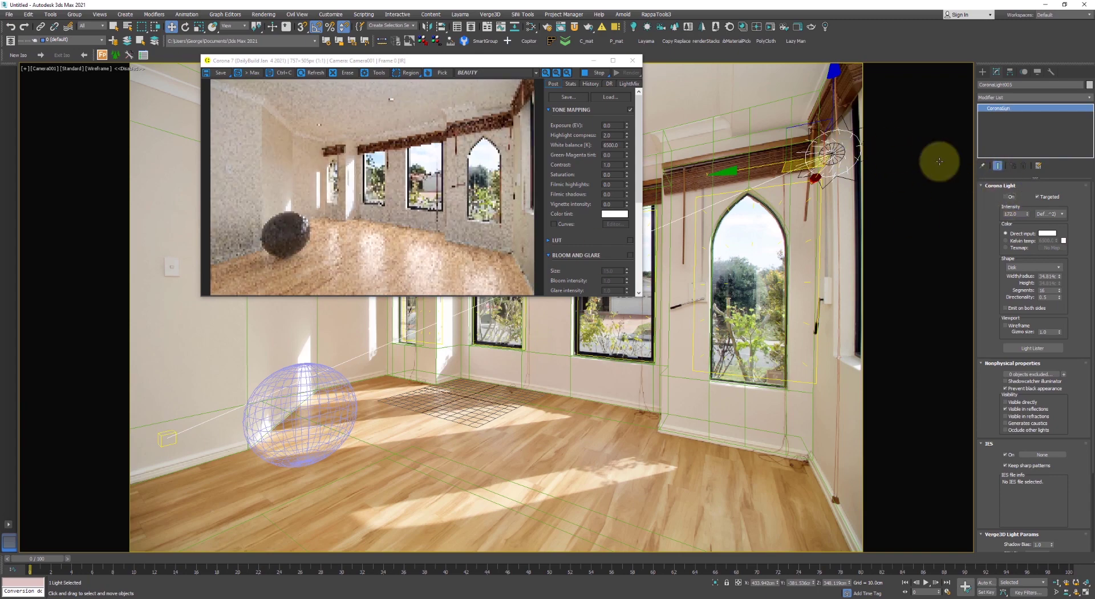
click(1005, 197)
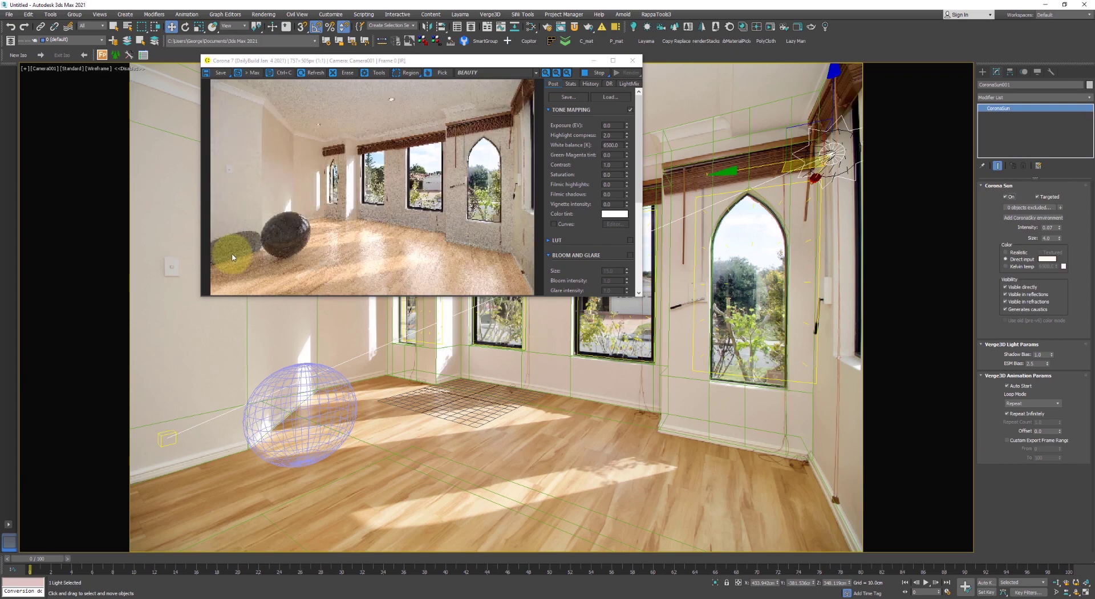
Move the test sphere away from the wall to the middle of the floor near the windows
click(308, 440)
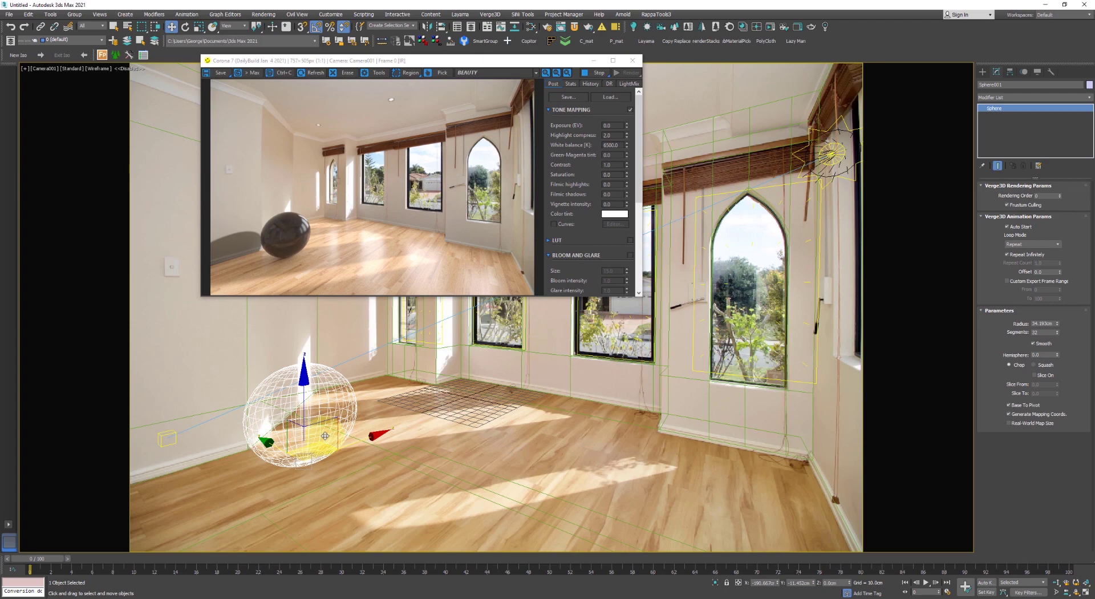
drag(325, 435, 440, 432)
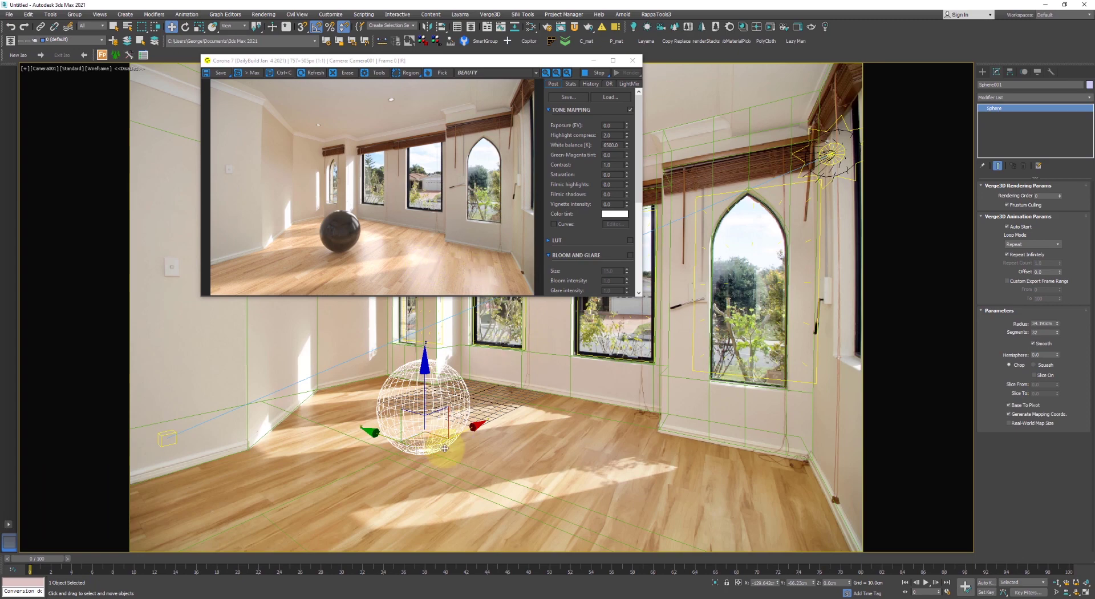
drag(430, 432, 433, 403)
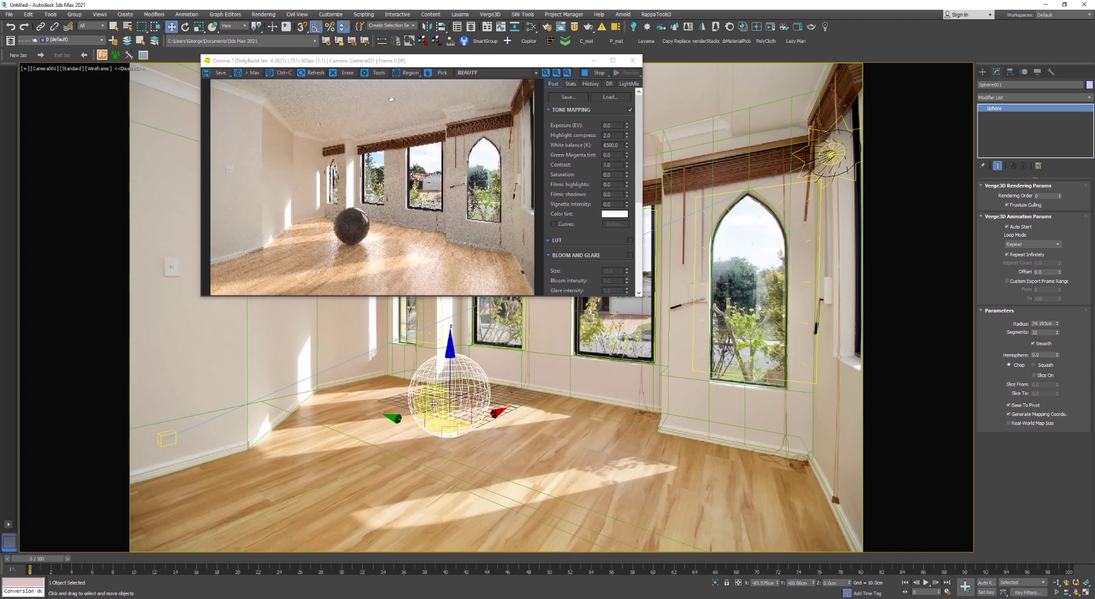